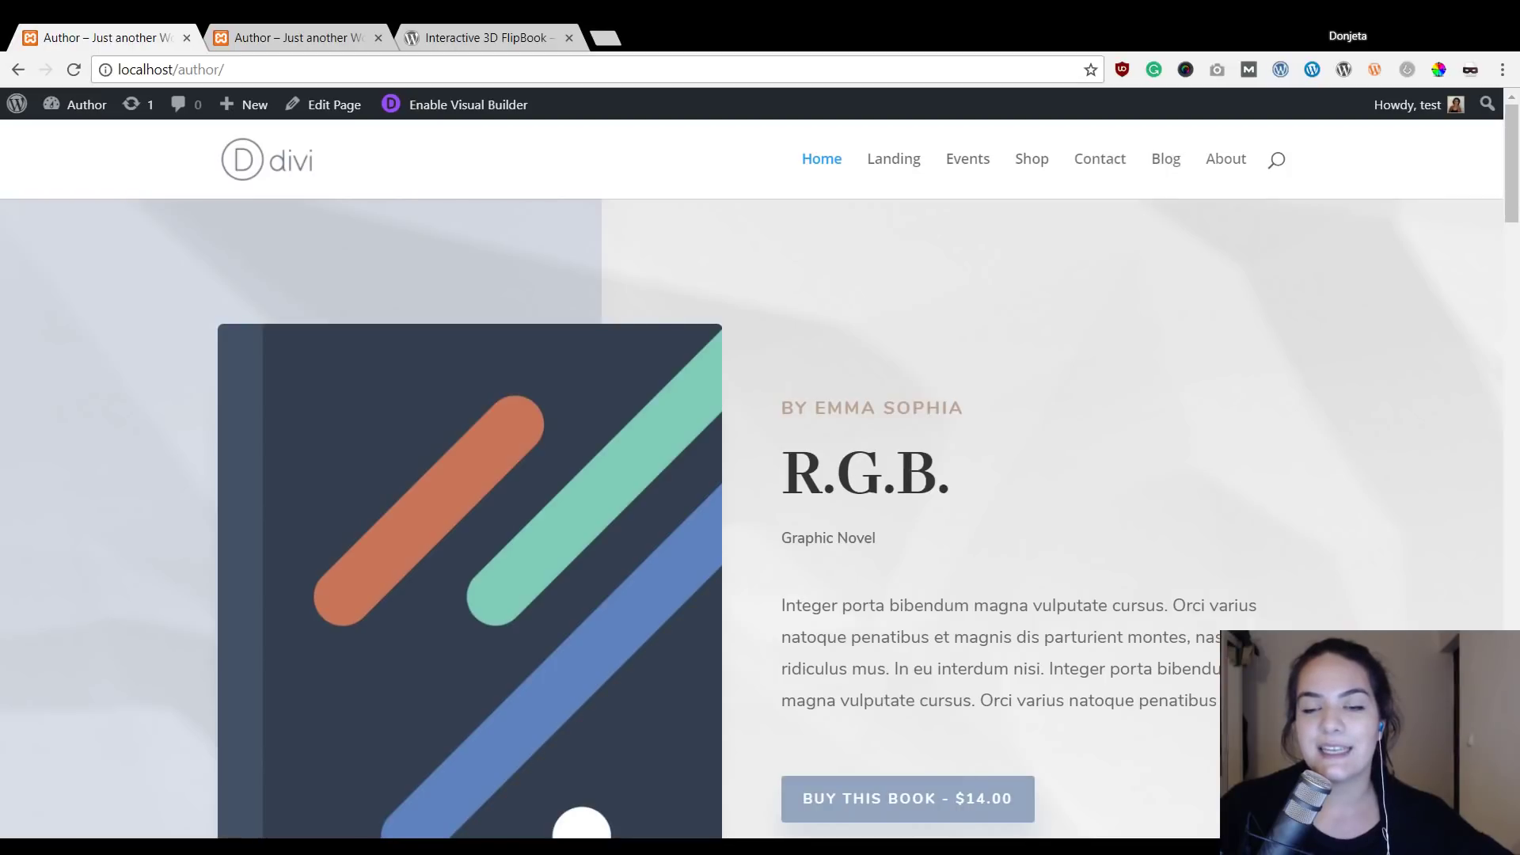
Review the author site's home page from the R.G.B. book hero down through the Other Books section.
scroll(760, 475, "down", 10)
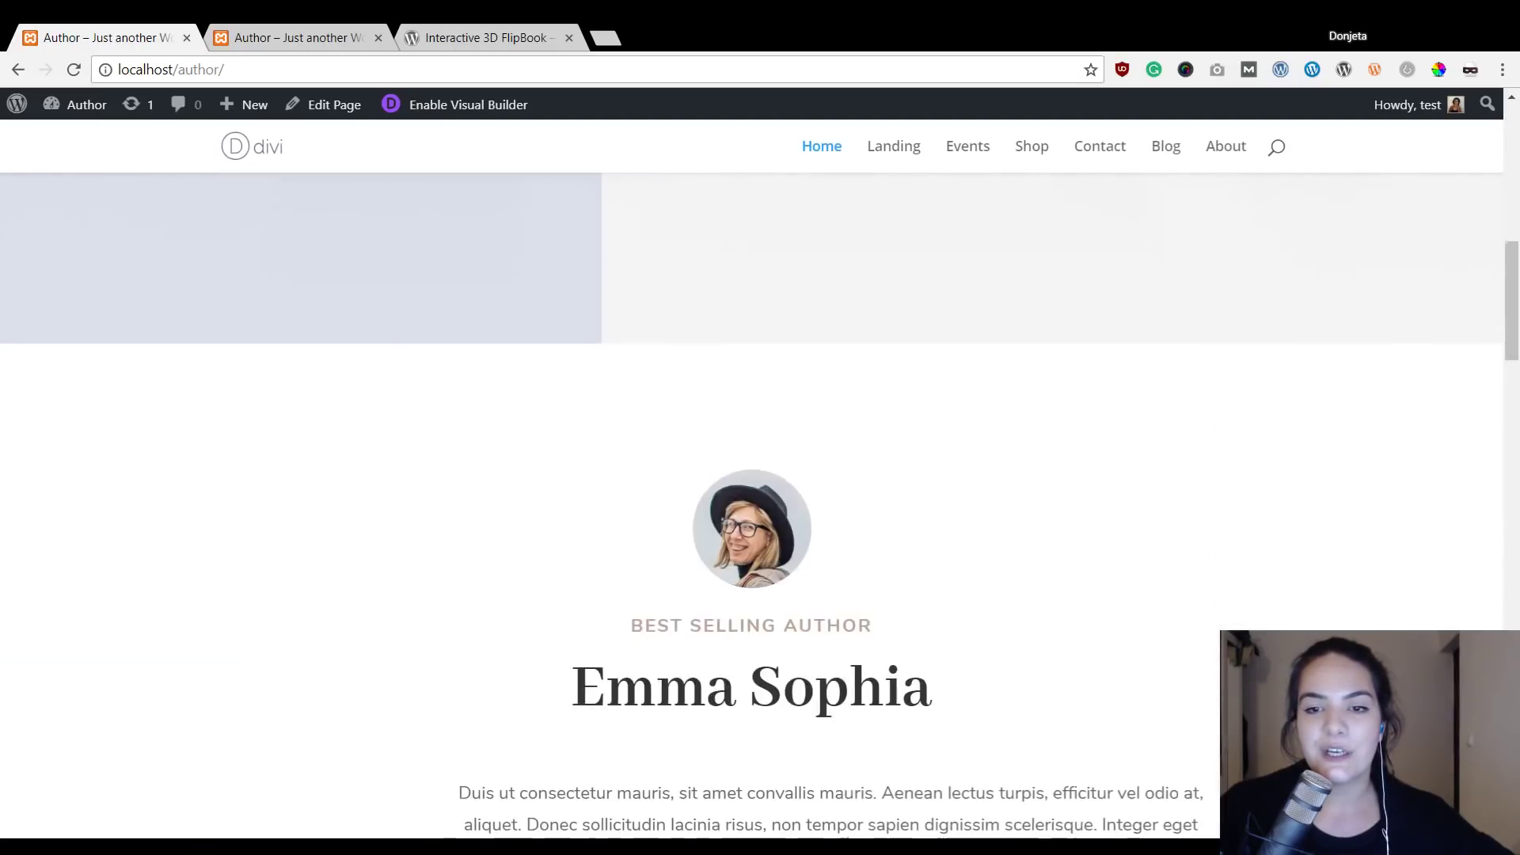
scroll(761, 475, "down", 12)
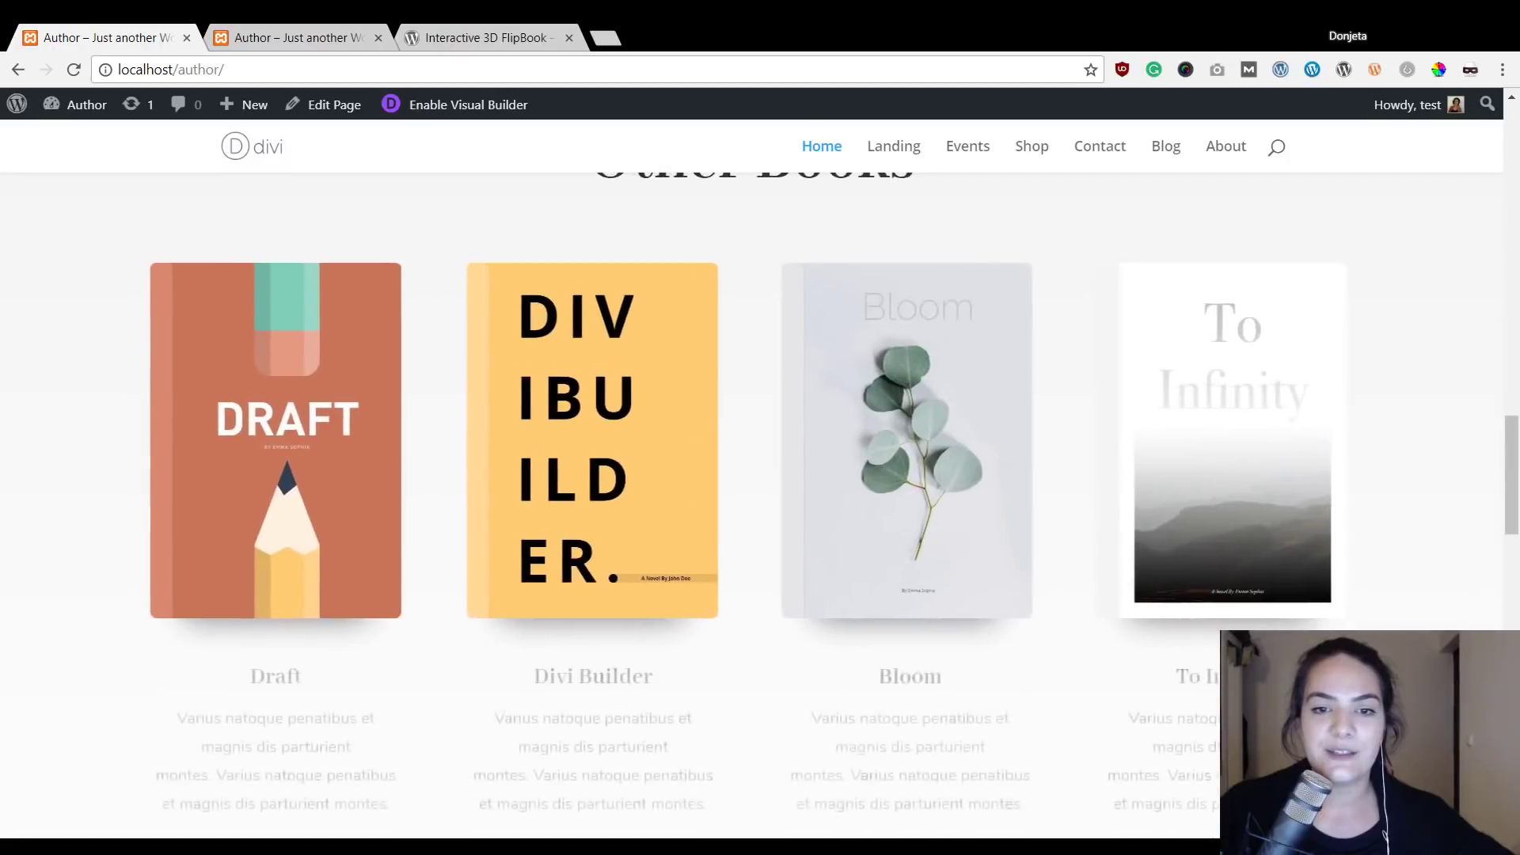
scroll(760, 475, "down", 10)
scroll(760, 475, "down", 4)
scroll(760, 475, "up", 8)
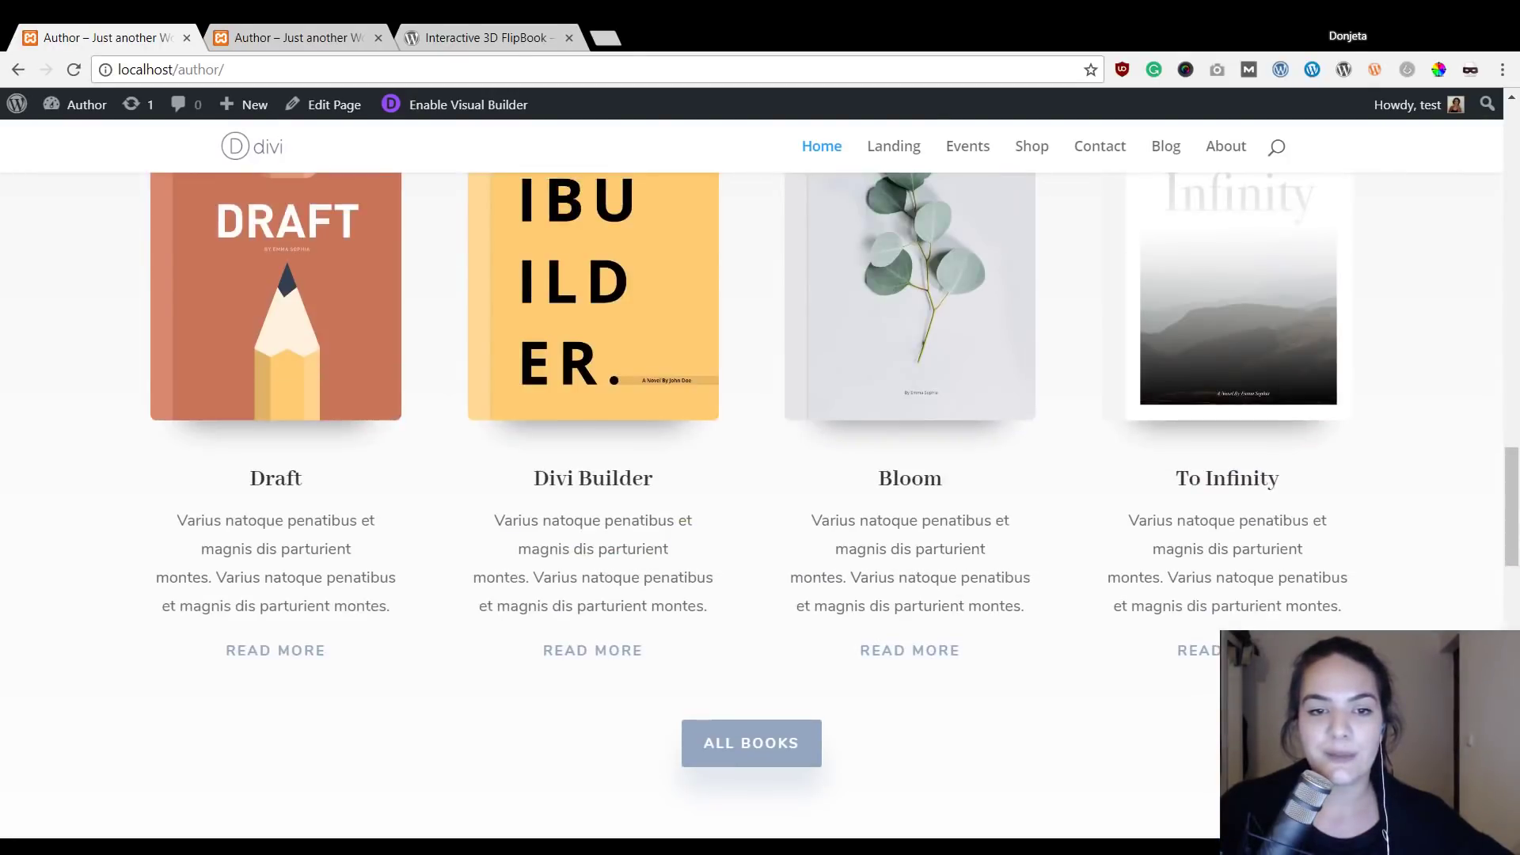
scroll(760, 475, "up", 4)
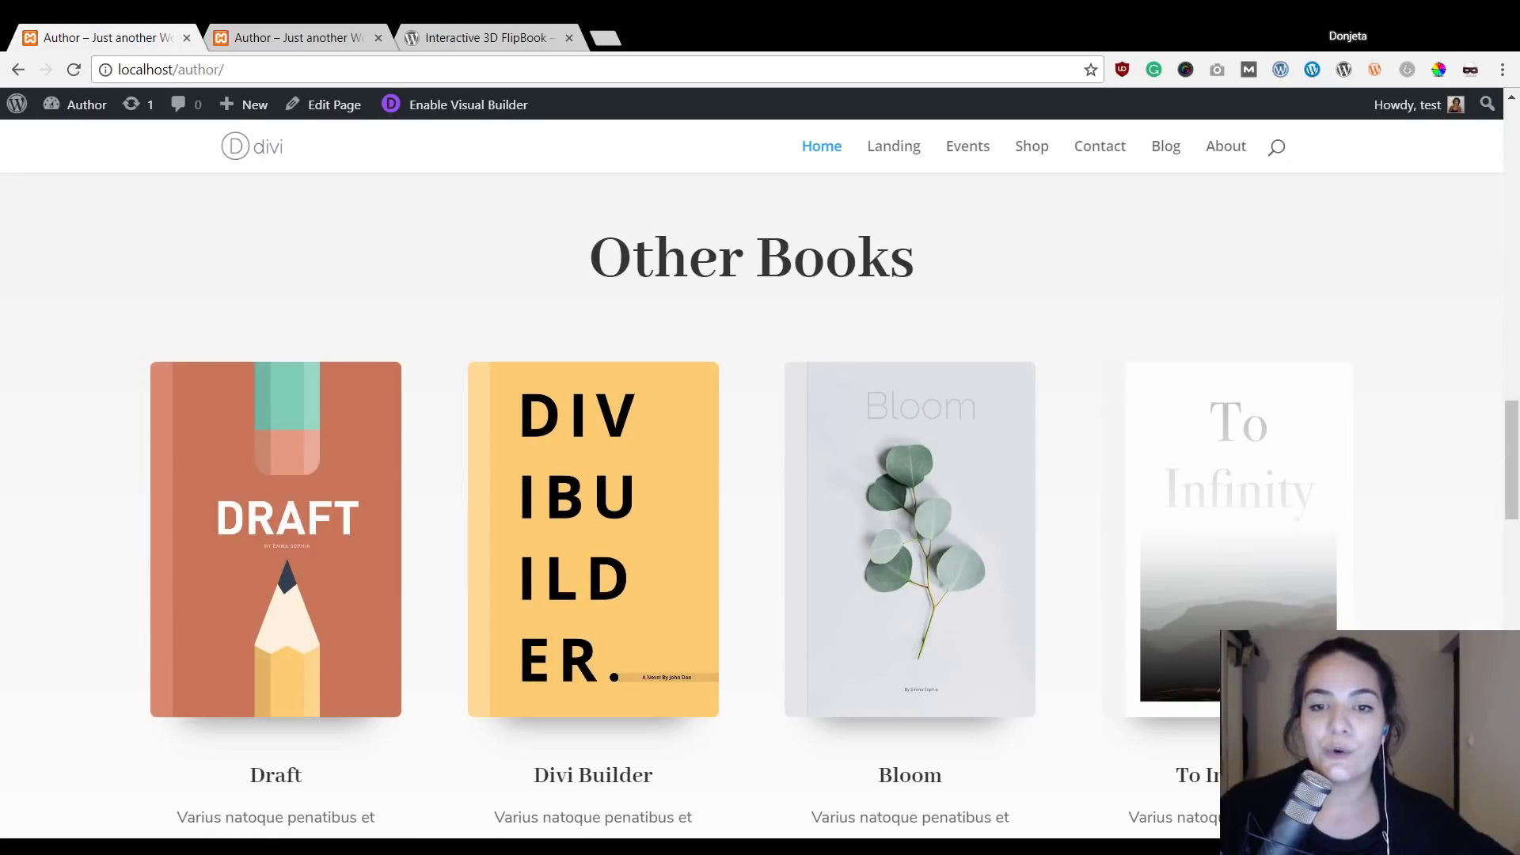
scroll(760, 475, "up", 10)
key("F5")
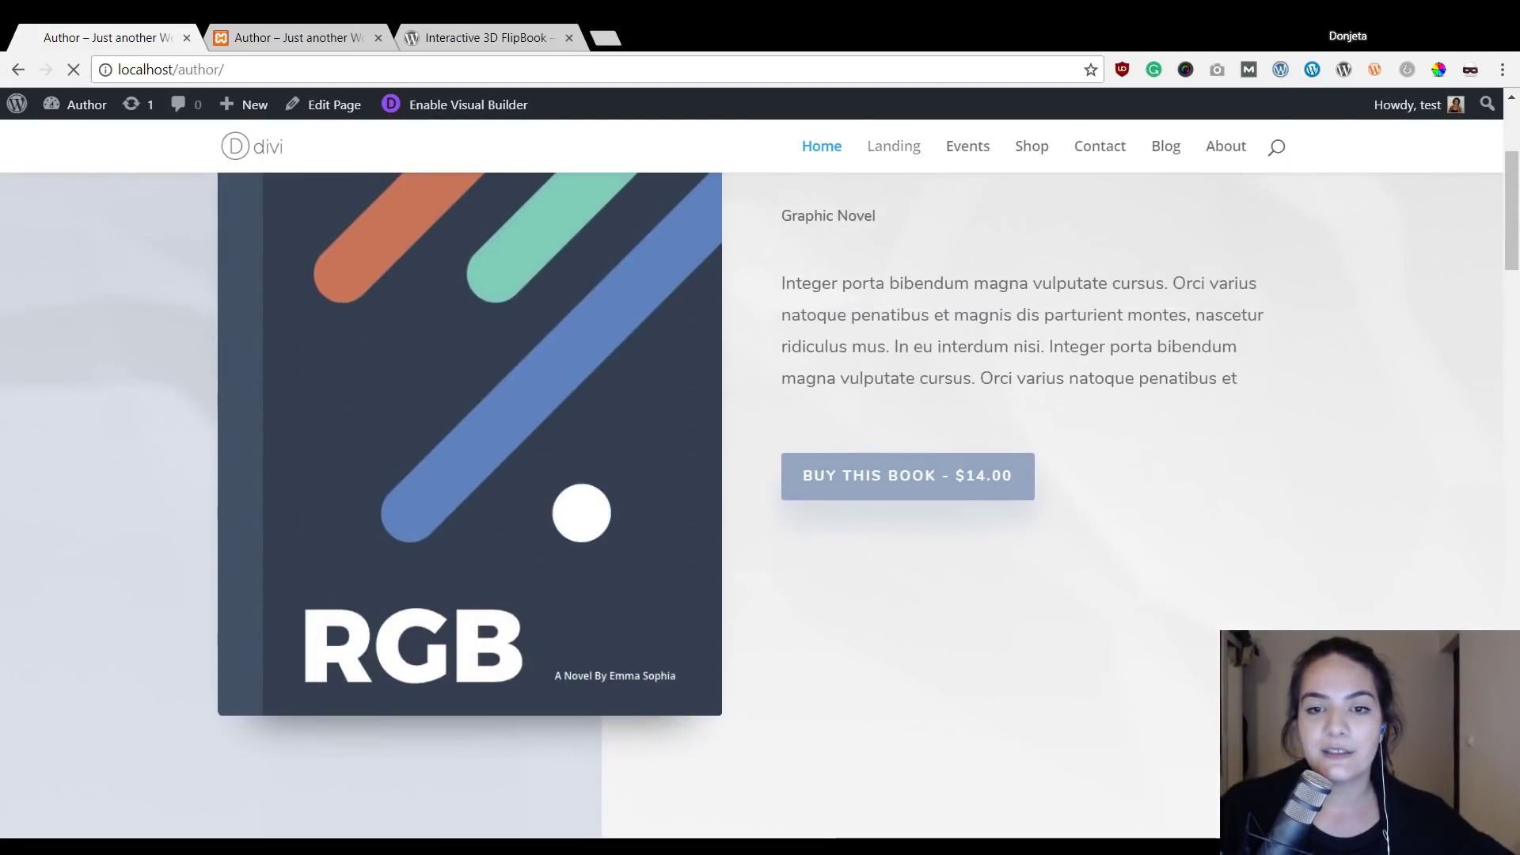
Open the site's Landing page and review its book hero, statistics and Other Books sections.
left_click(900, 146)
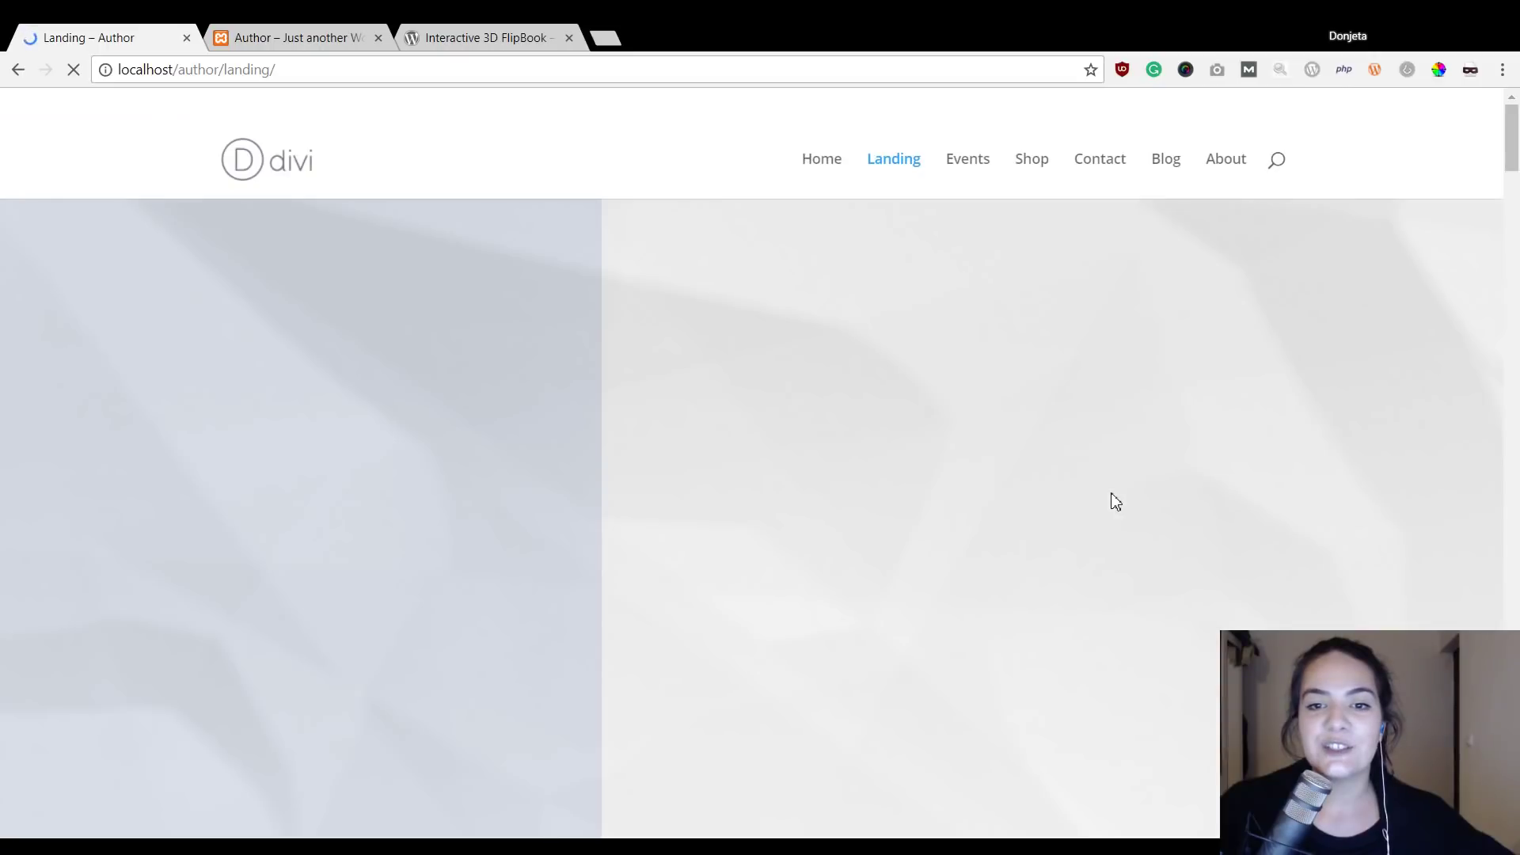
scroll(1093, 483, "down", 3)
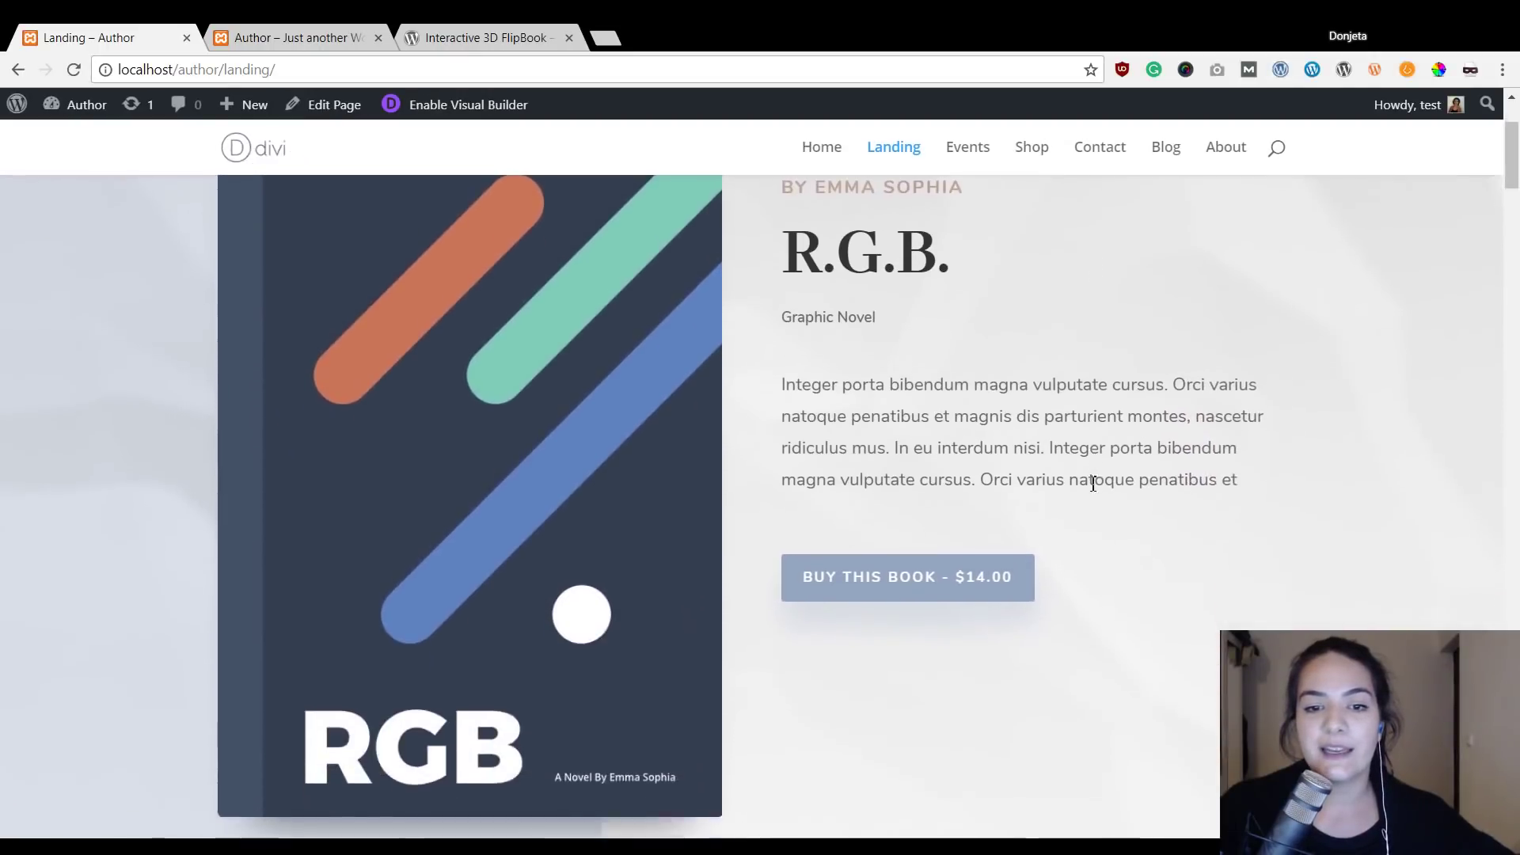
scroll(1093, 483, "down", 10)
scroll(1091, 483, "down", 4)
scroll(1090, 483, "down", 1)
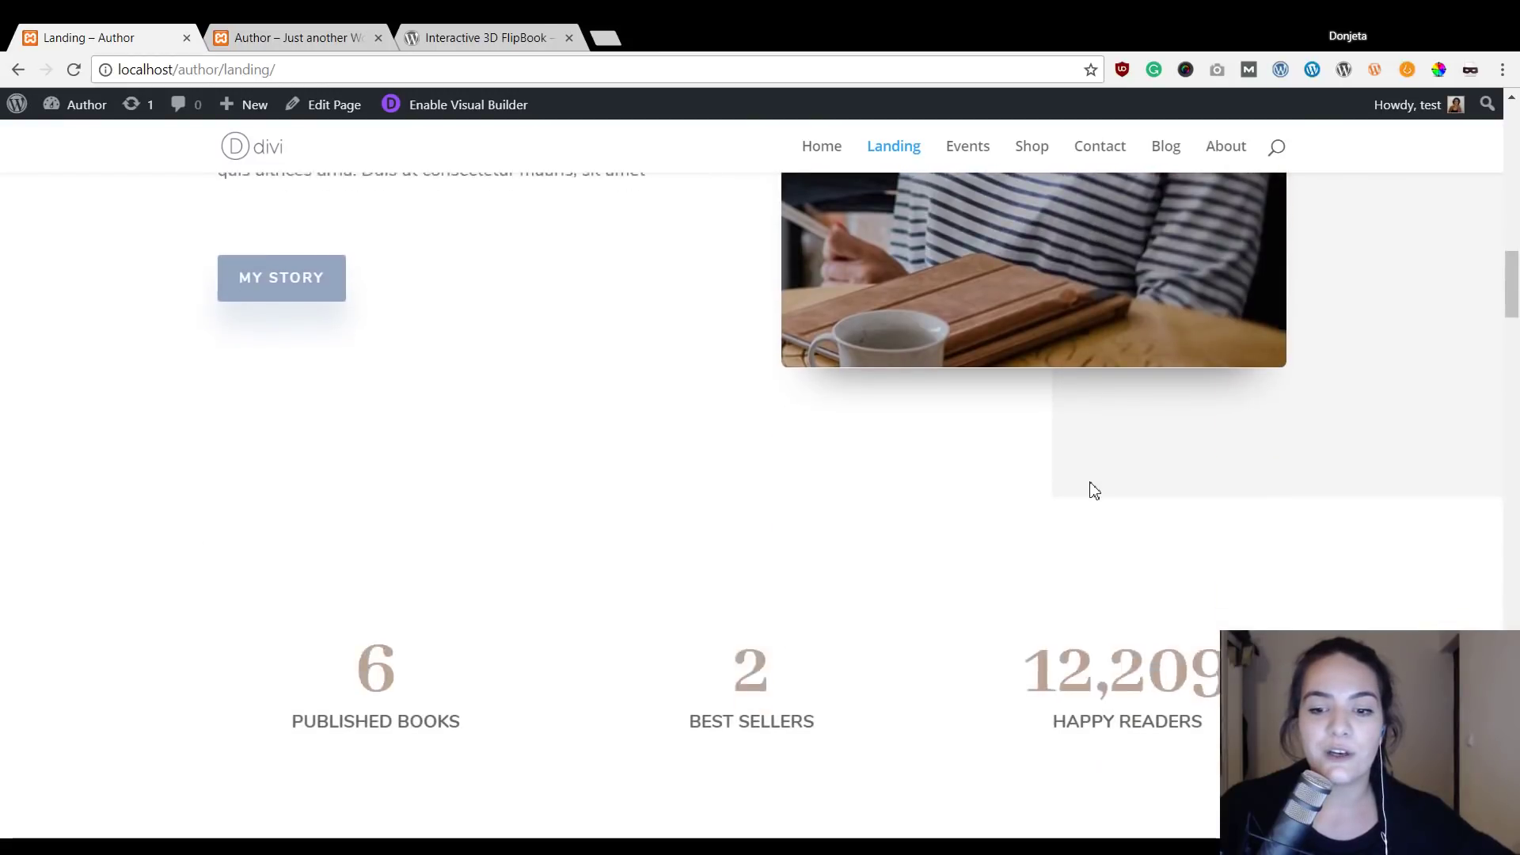
scroll(1093, 489, "down", 10)
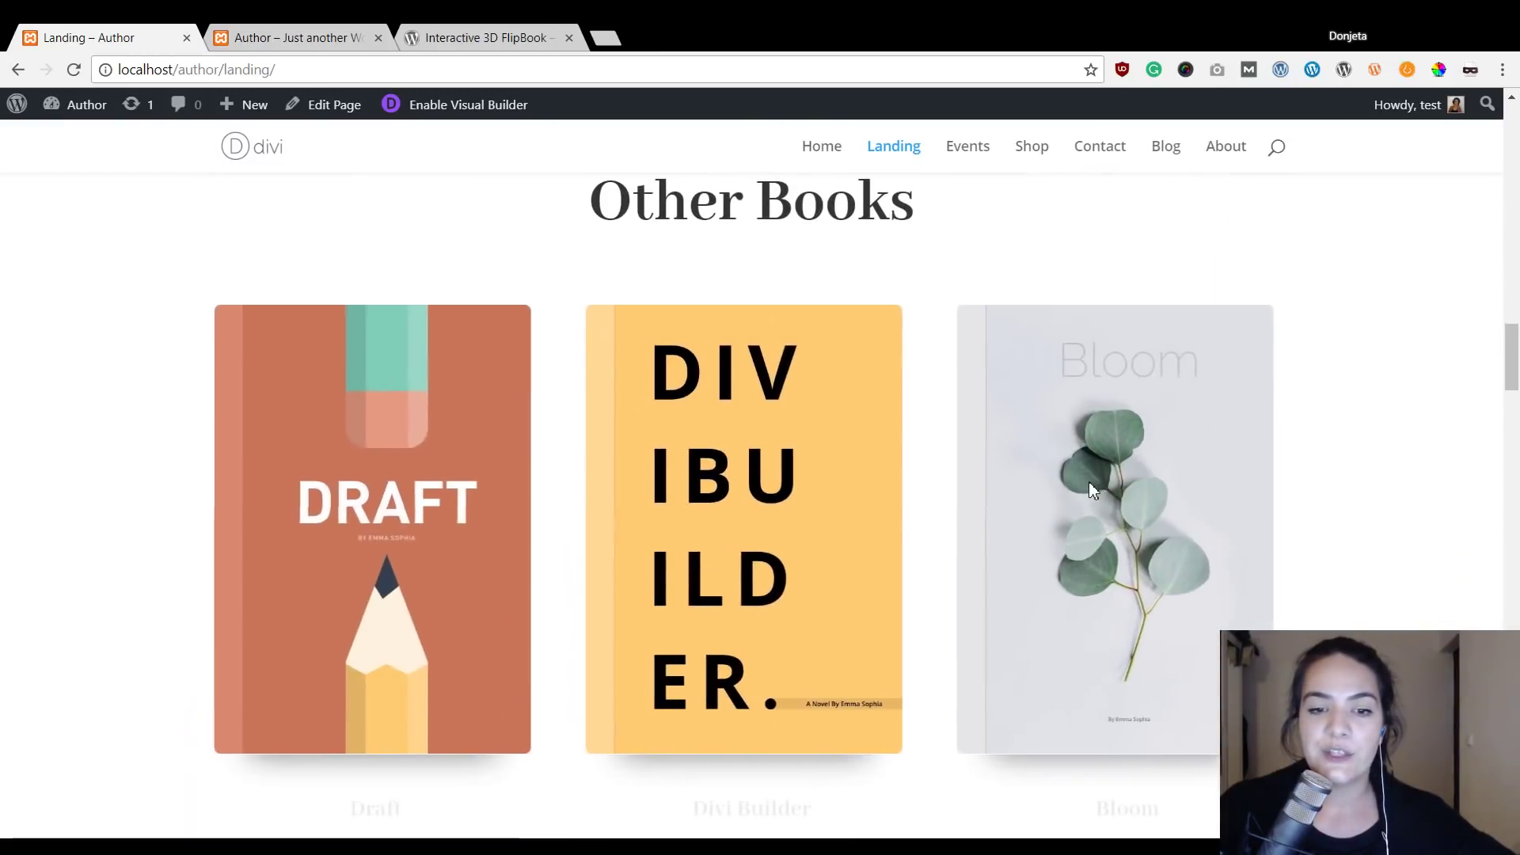
scroll(1091, 489, "down", 7)
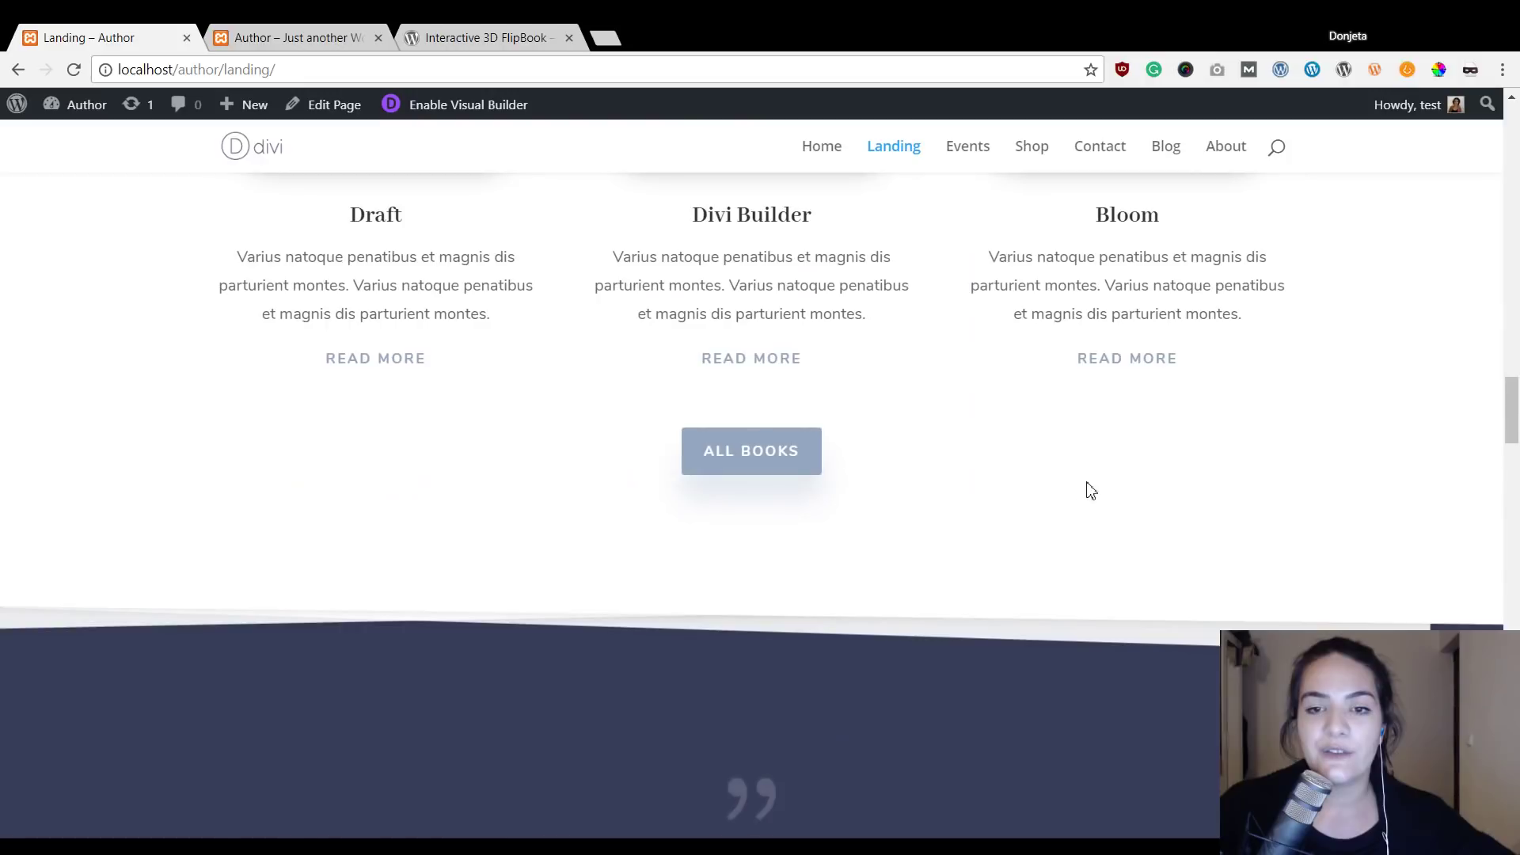
Open the Events page and review the header and the list of author events with their registration options.
left_click(969, 162)
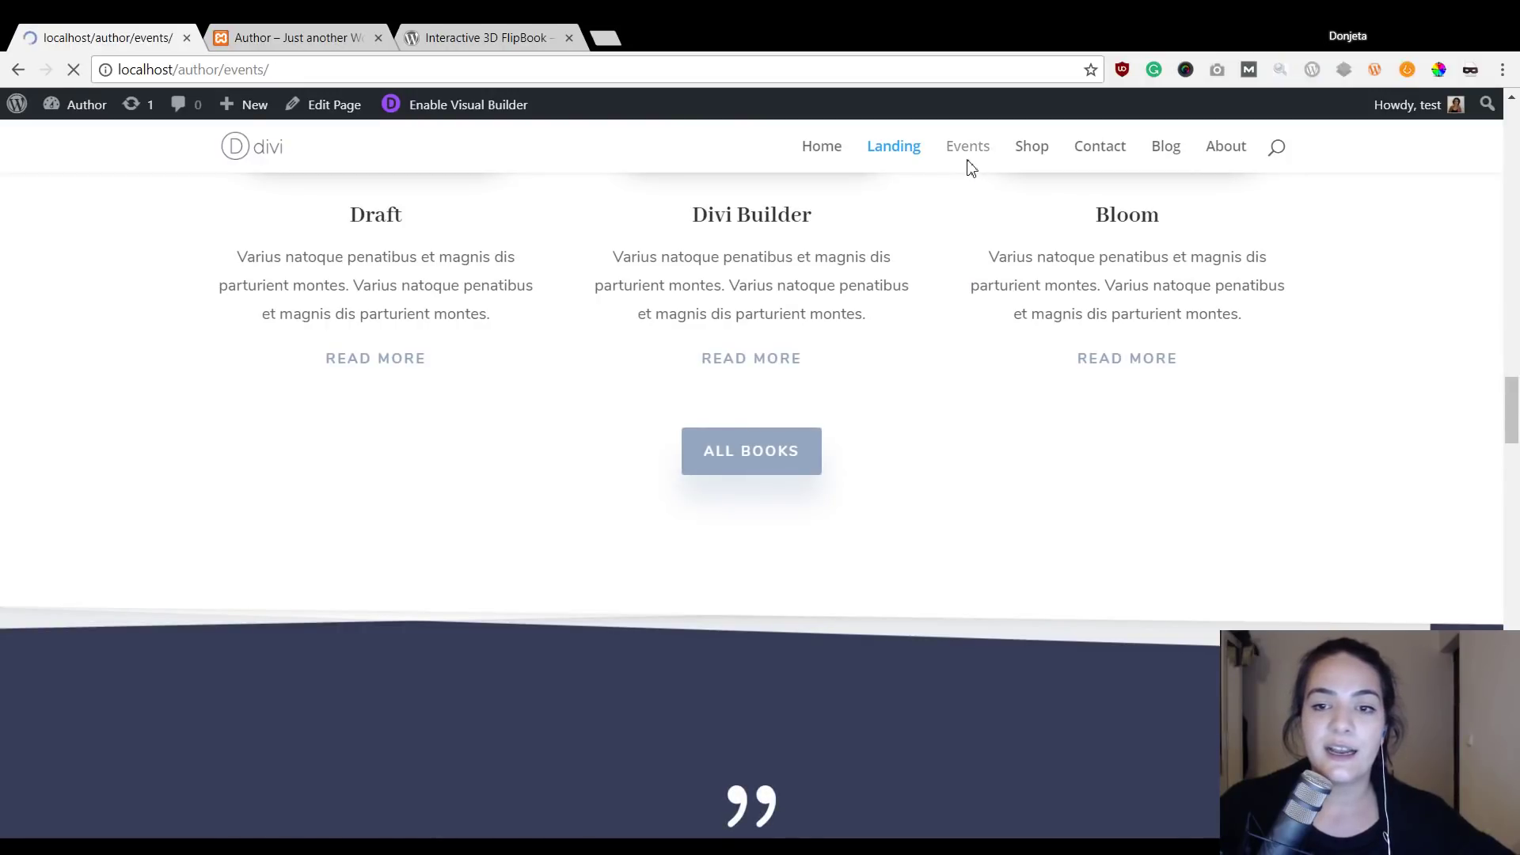
scroll(999, 289, "down", 3)
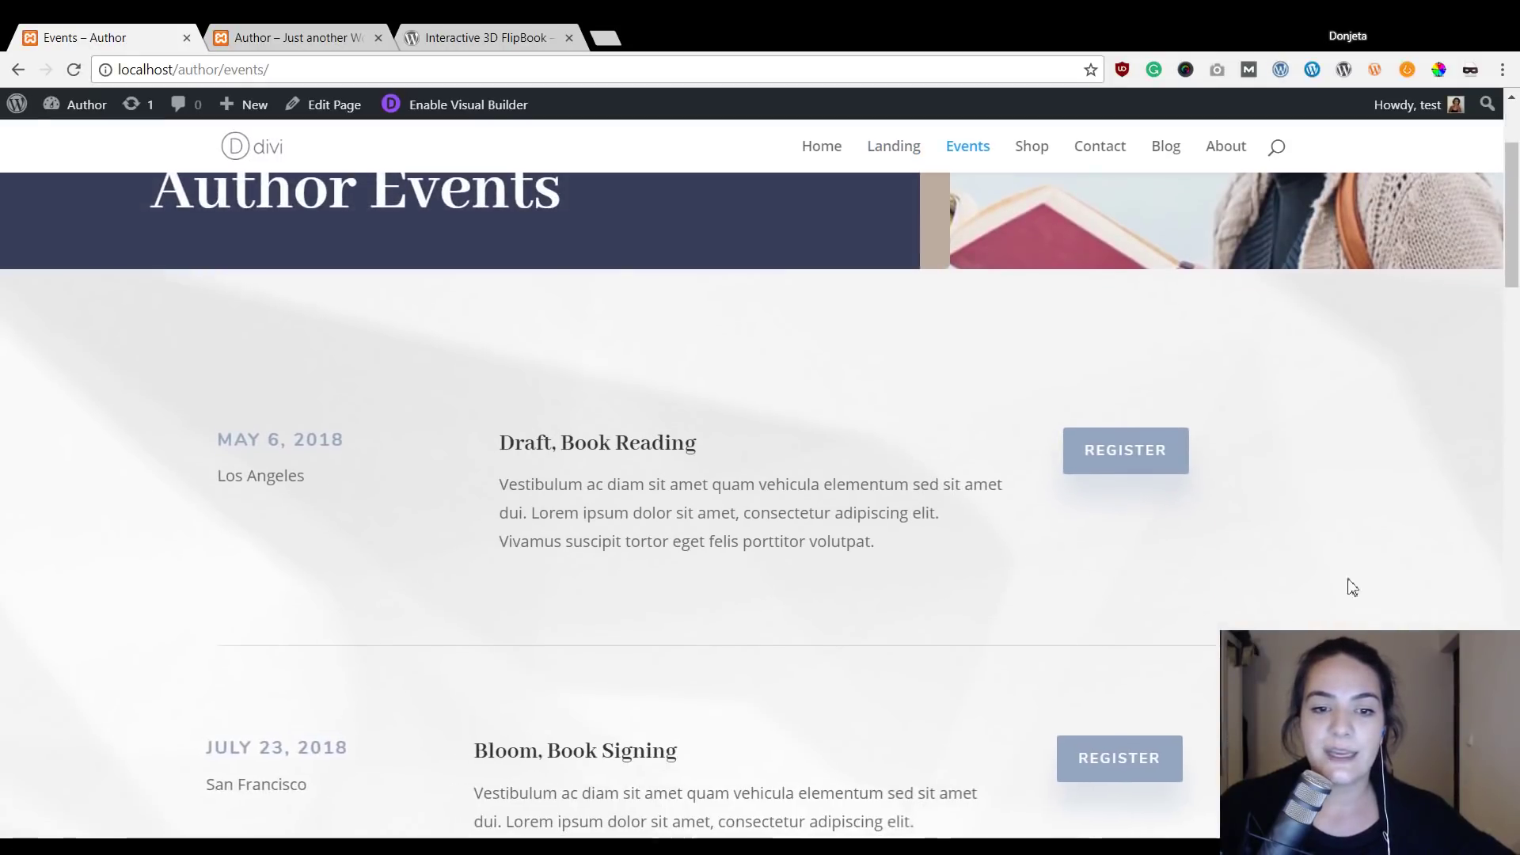
scroll(904, 331, "down", 3)
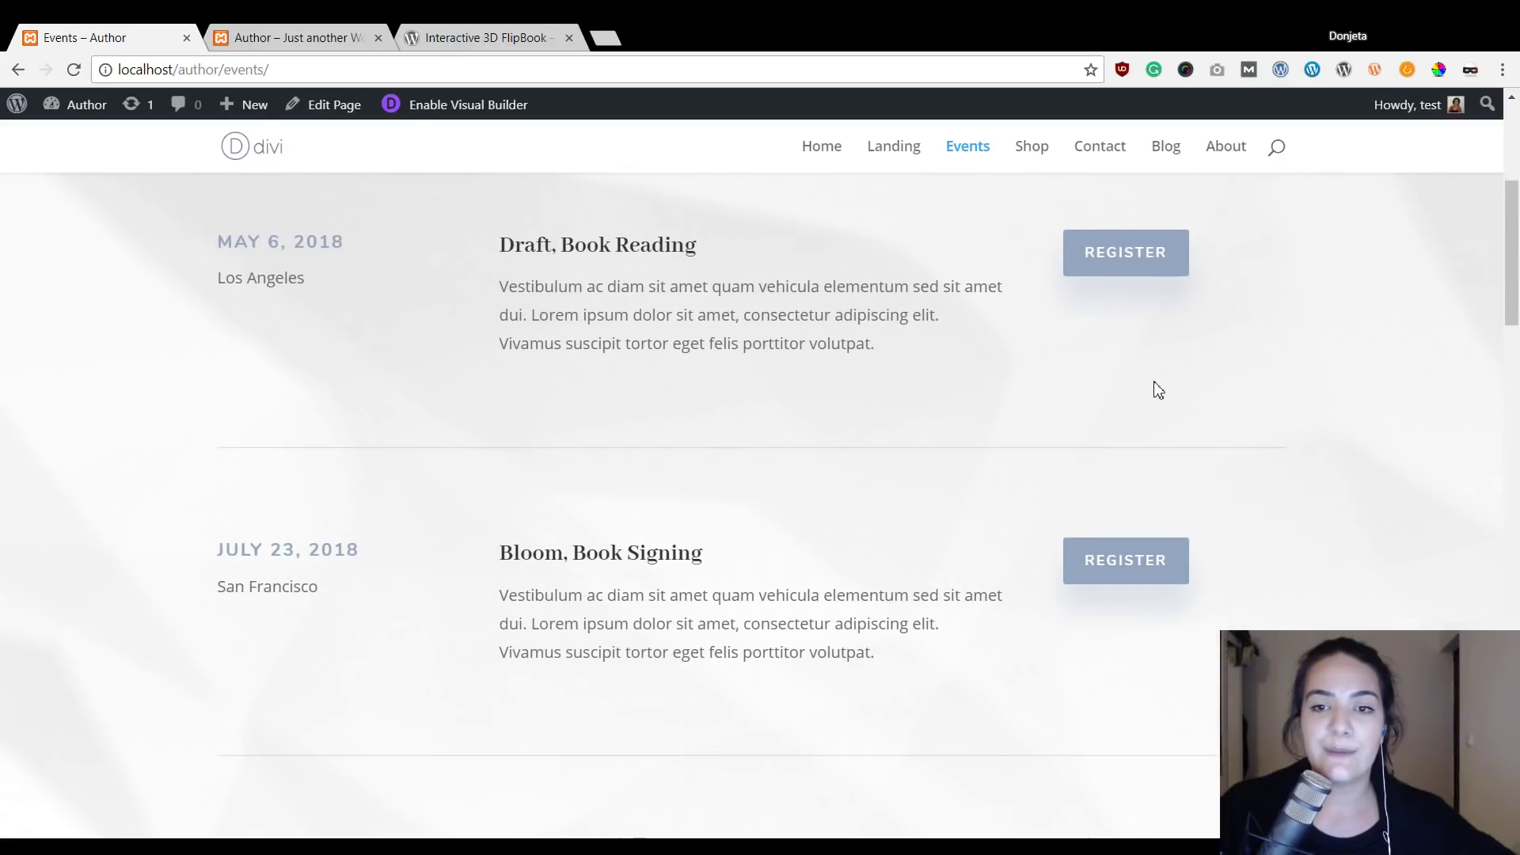
scroll(1156, 392, "up", 6)
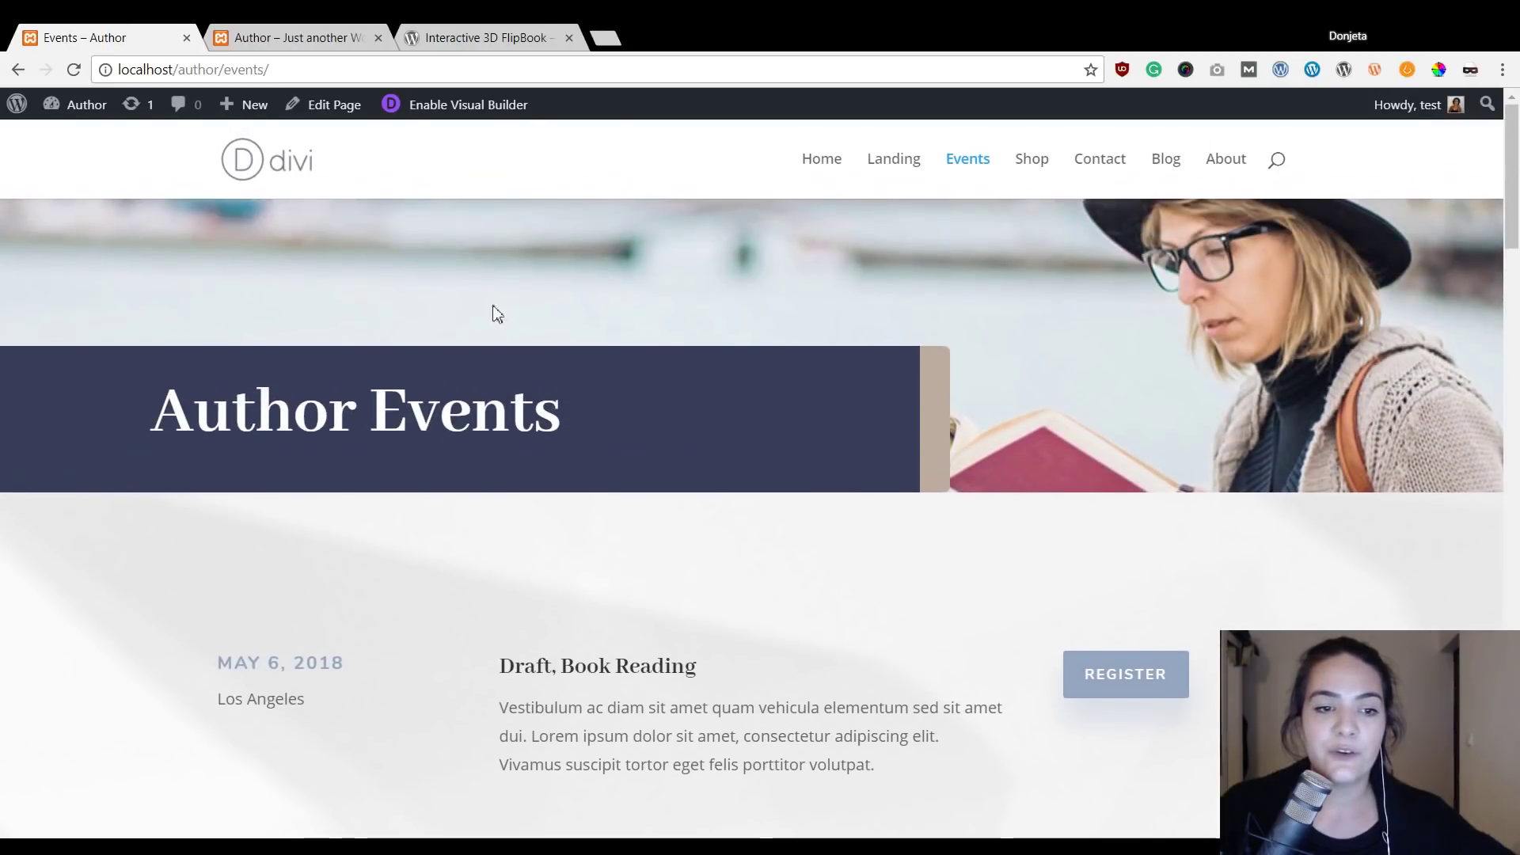
scroll(882, 387, "down", 3)
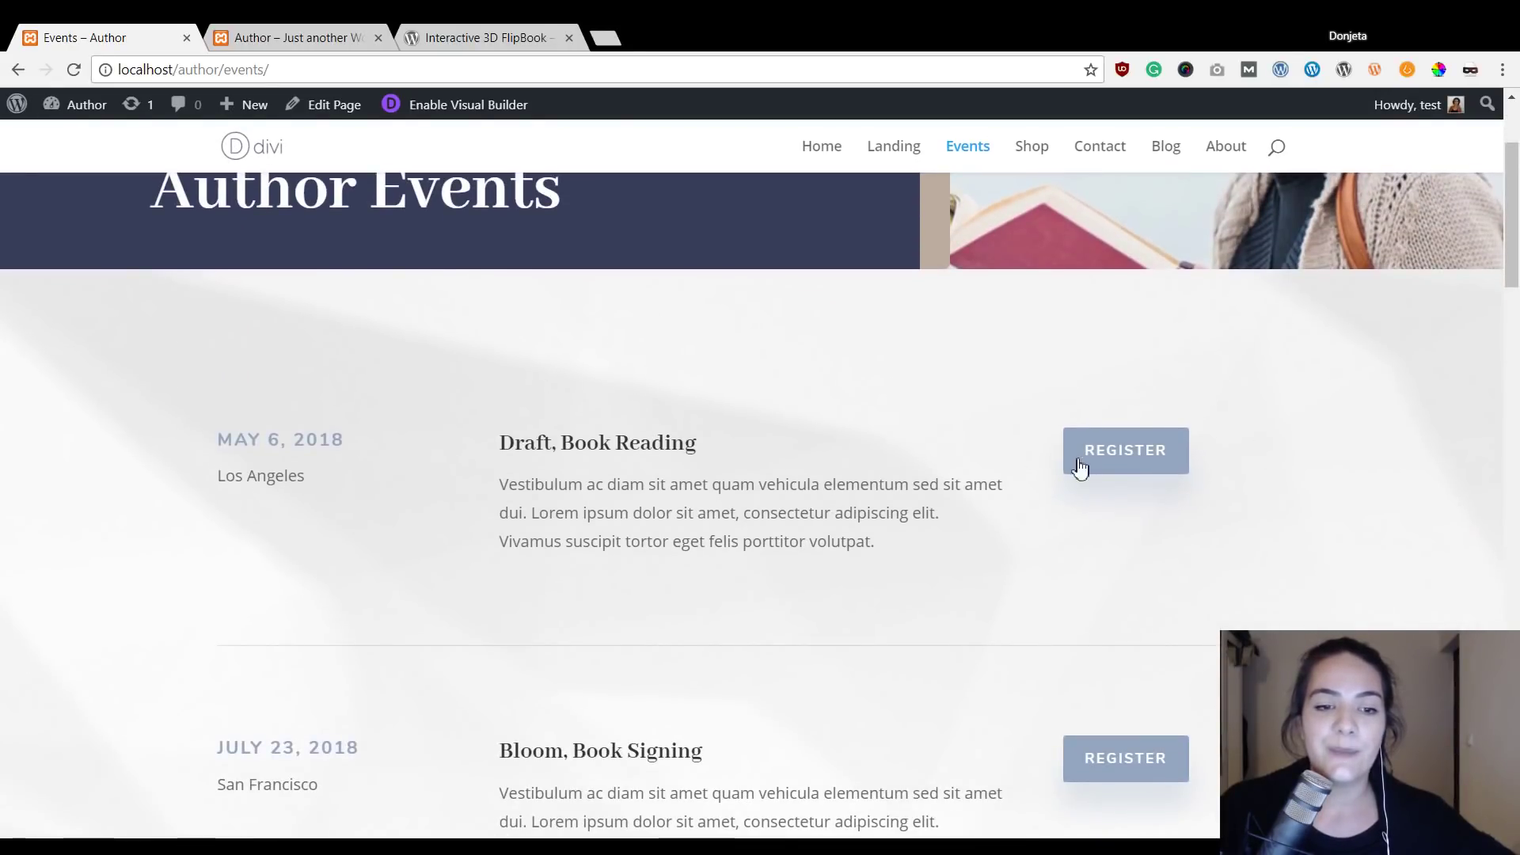
scroll(412, 315, "down", 3)
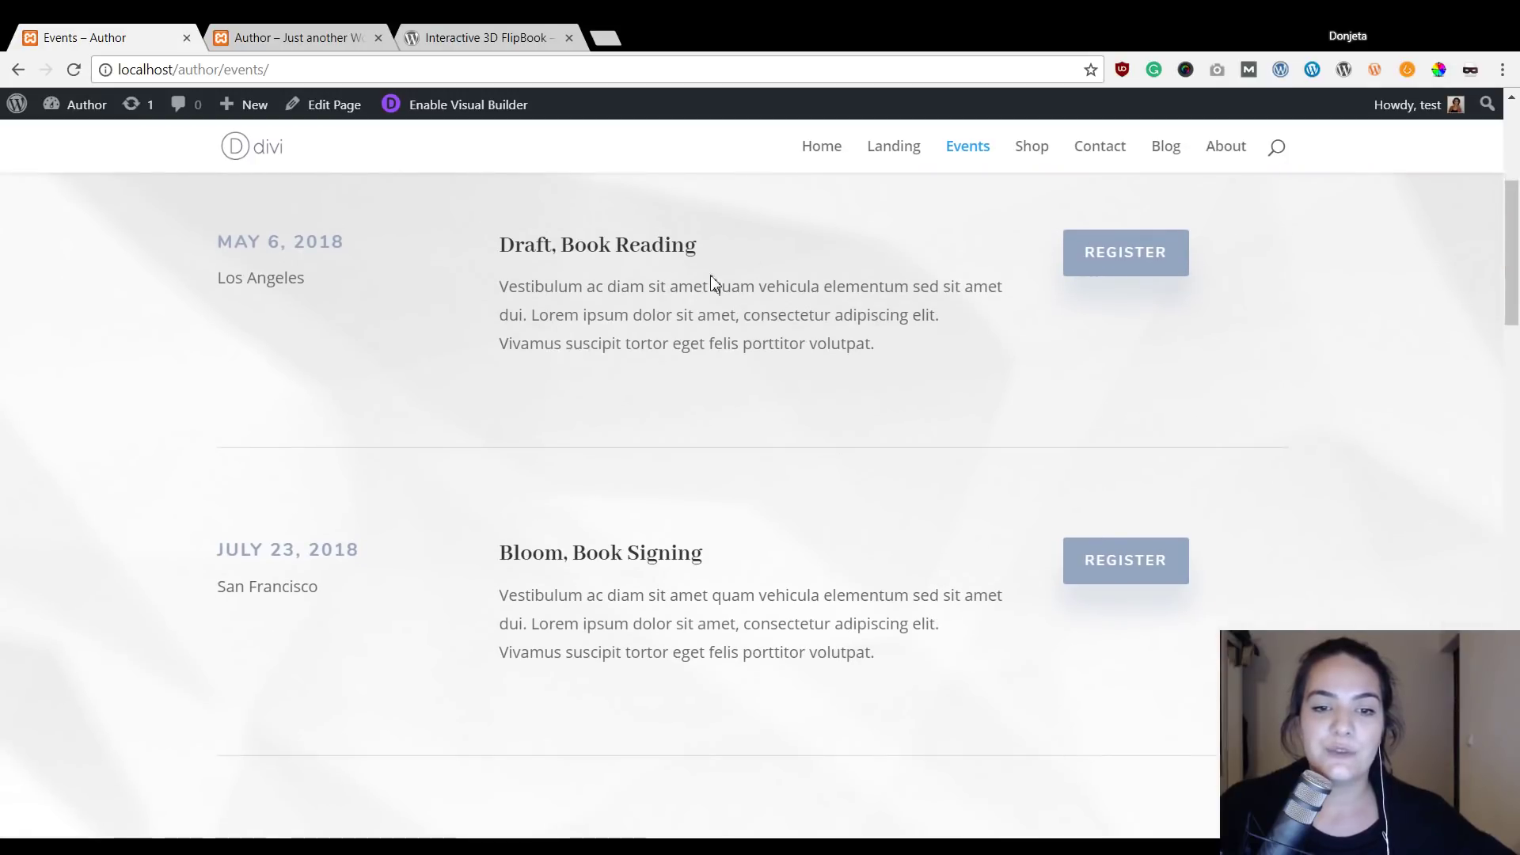
scroll(1137, 339, "down", 3)
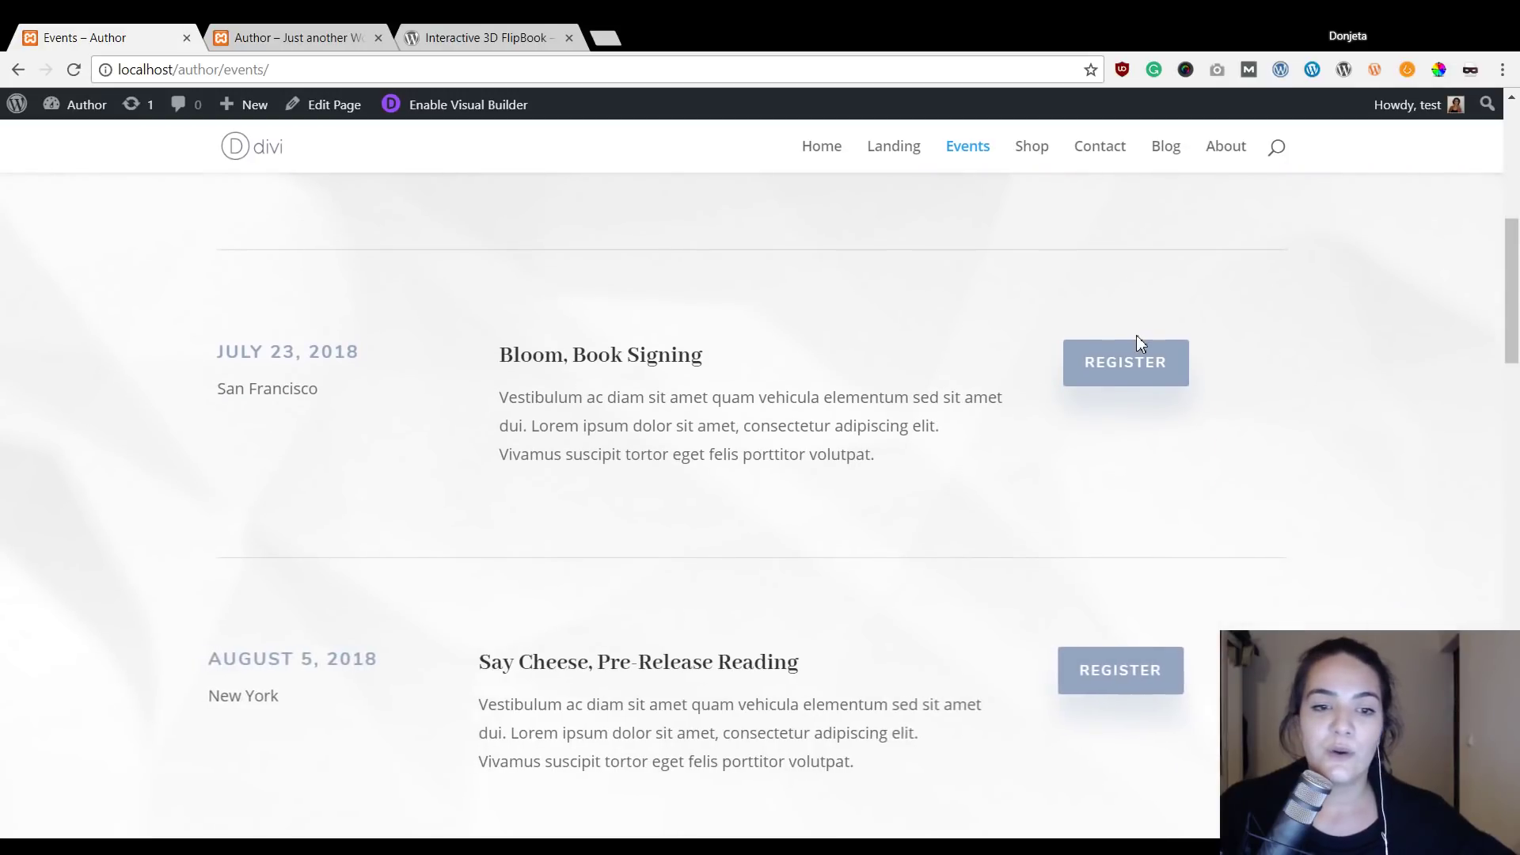
scroll(1089, 285, "down", 4)
scroll(1004, 250, "down", 3)
Open the Shop page and review its featured book, best sellers and Pre-Order Sale countdown.
left_click(1027, 156)
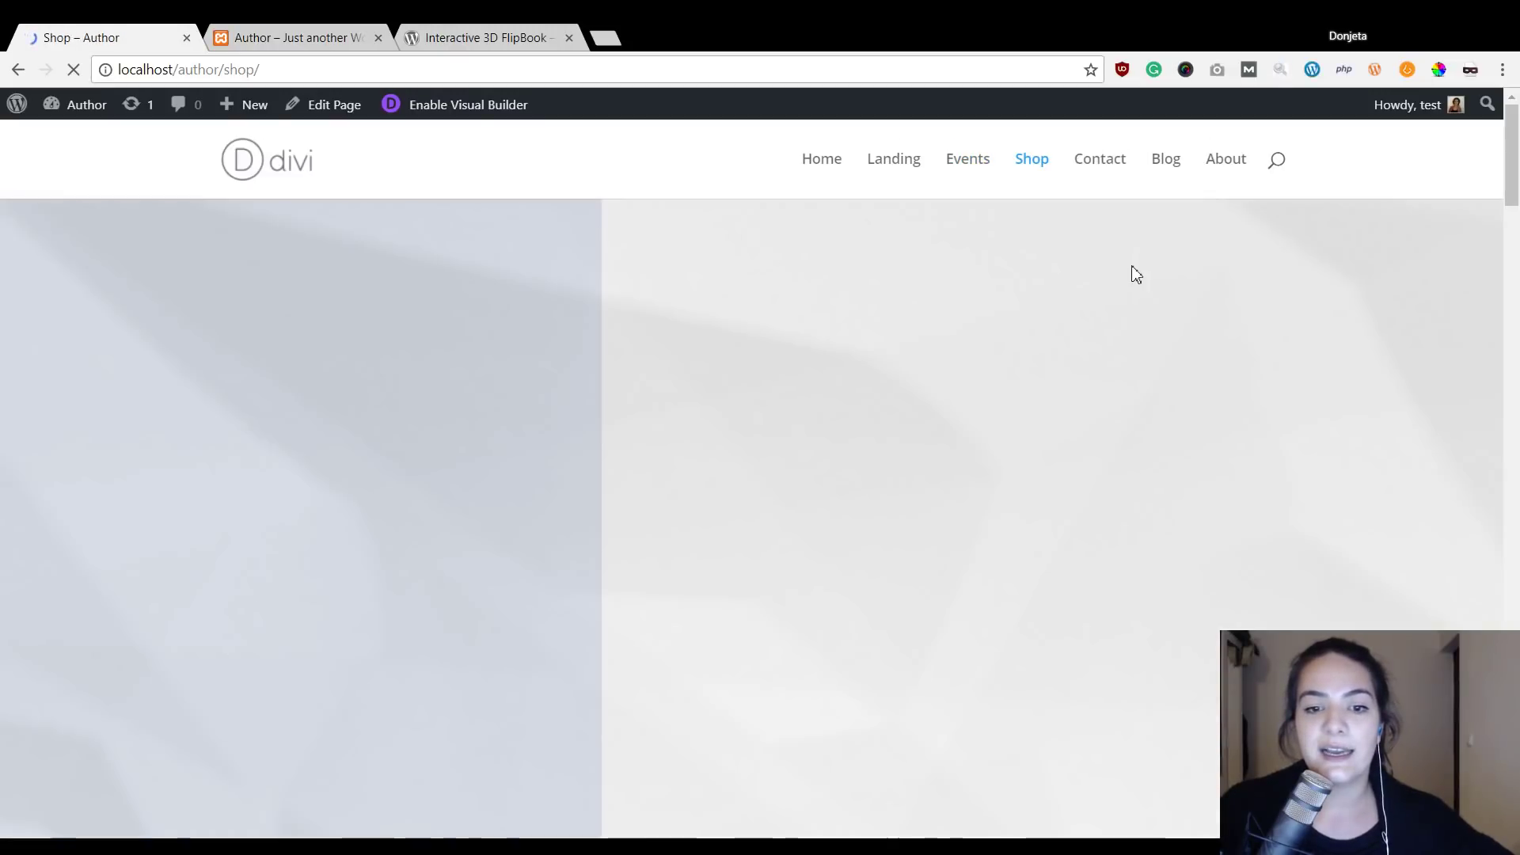
scroll(1148, 302, "down", 5)
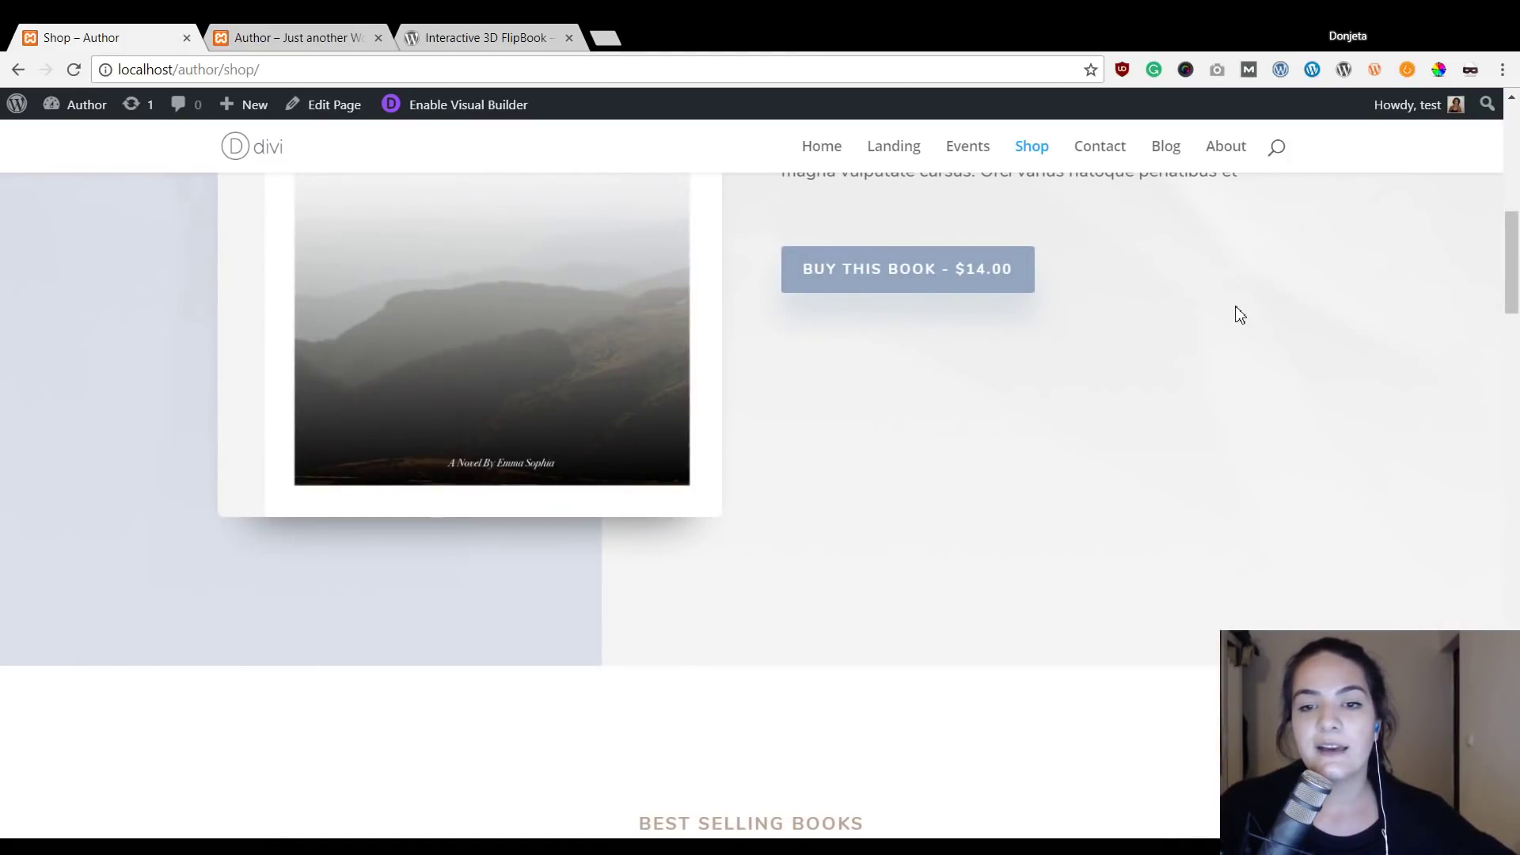
scroll(748, 251, "down", 12)
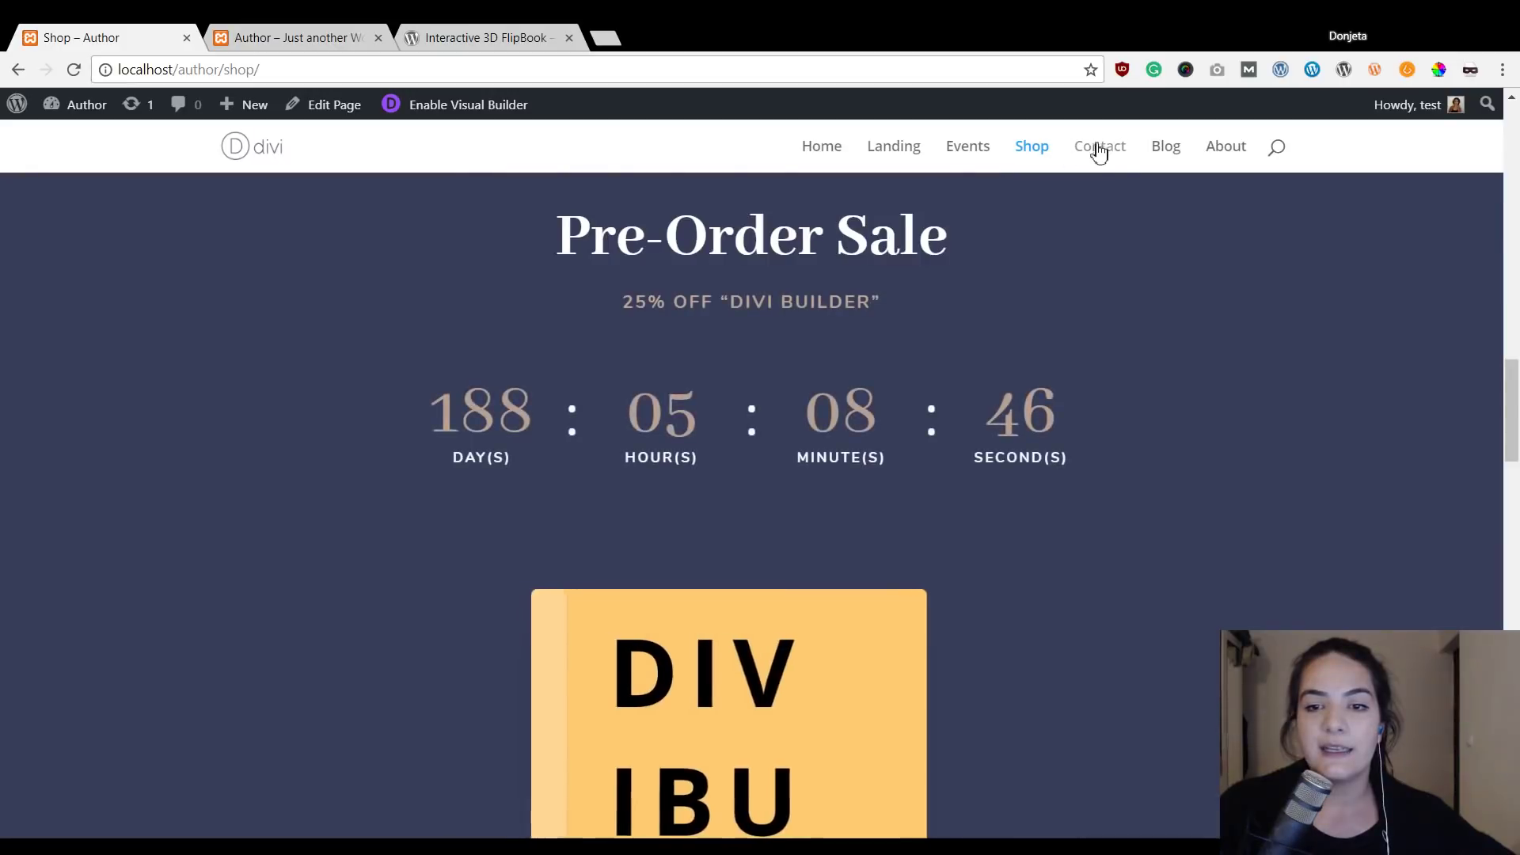
View the Contact page with its inquiry form, and the Blog page down to its footer.
left_click(1105, 152)
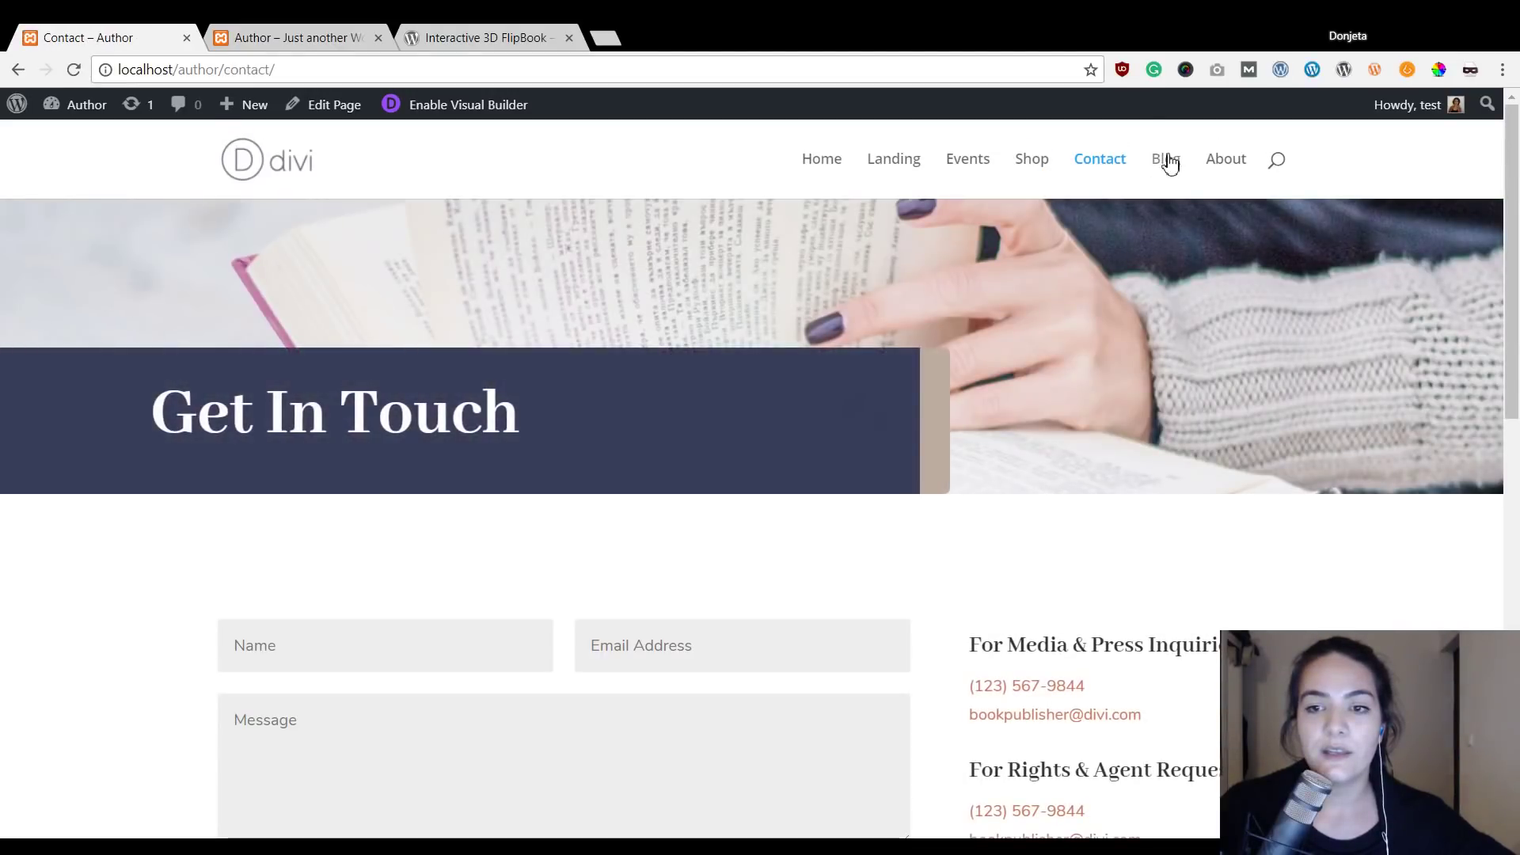
scroll(1220, 234, "down", 4)
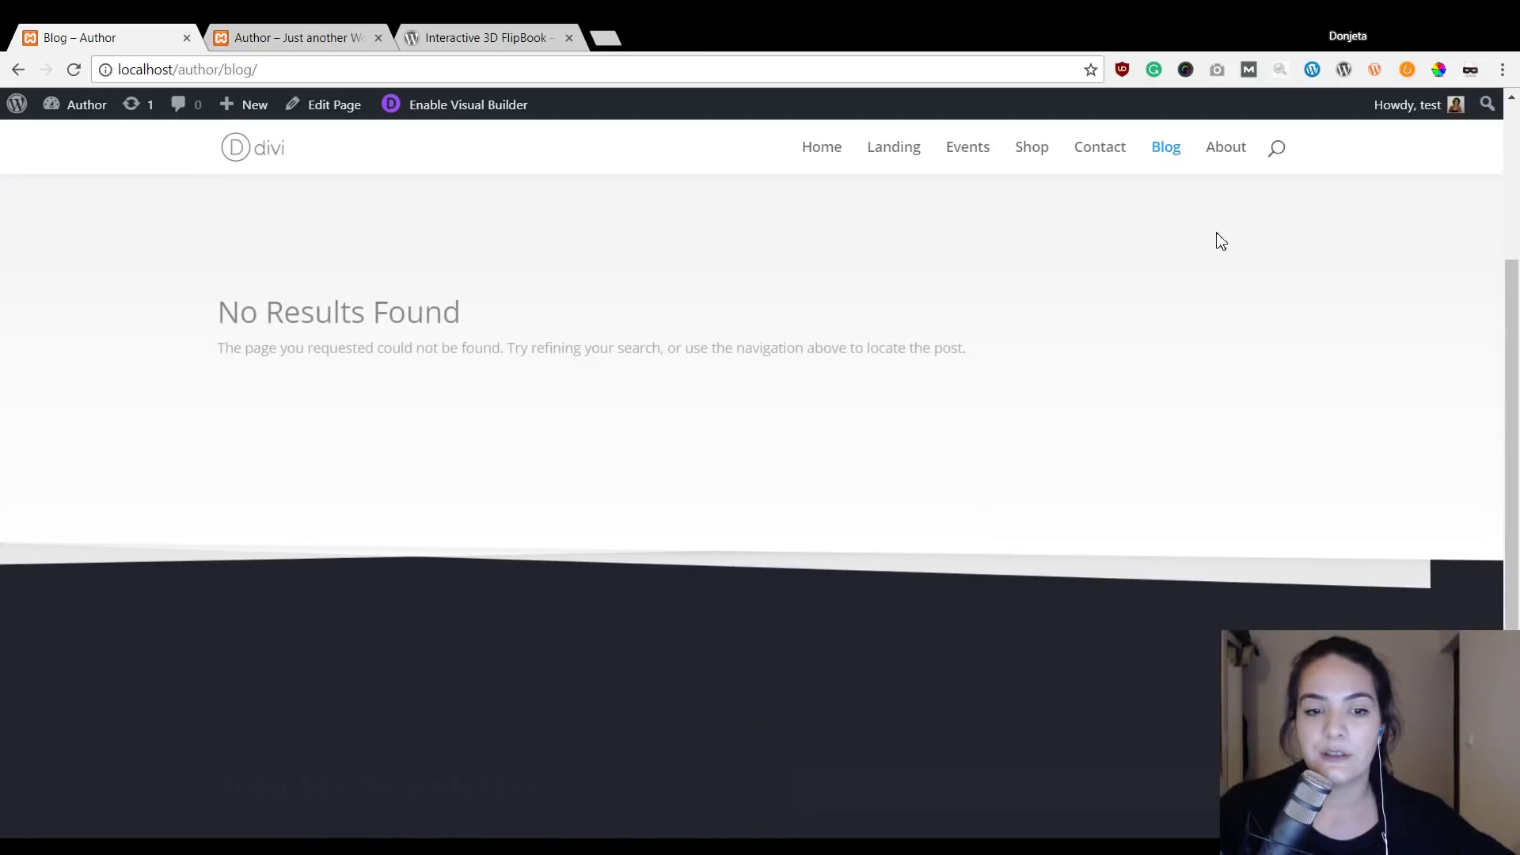
Open the About page and review the author's story and the Best Sellers section.
left_click(1219, 146)
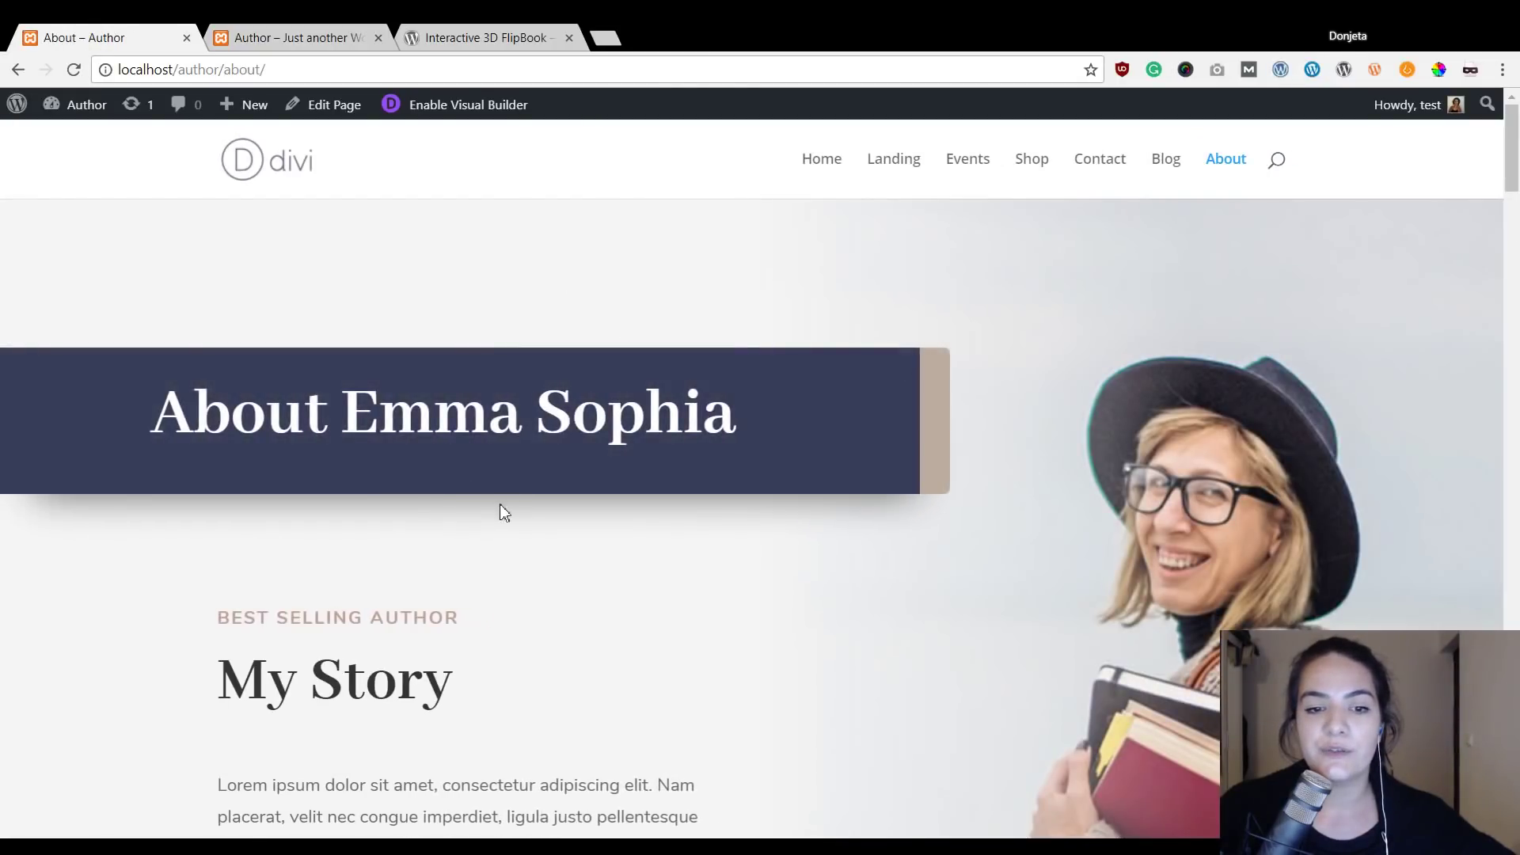
scroll(523, 507, "down", 4)
scroll(529, 507, "down", 10)
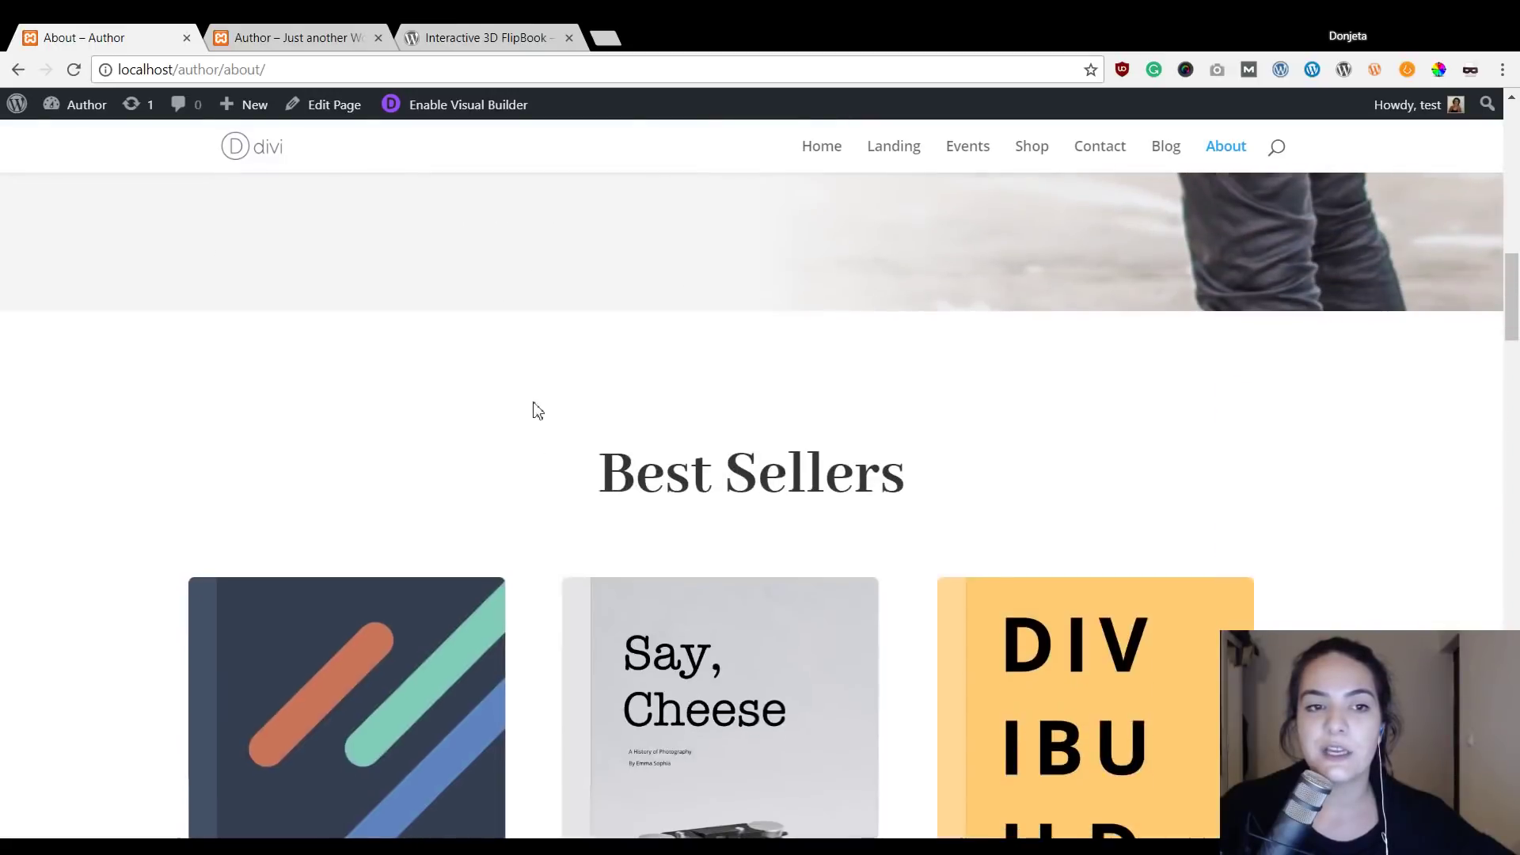
scroll(519, 303, "up", 12)
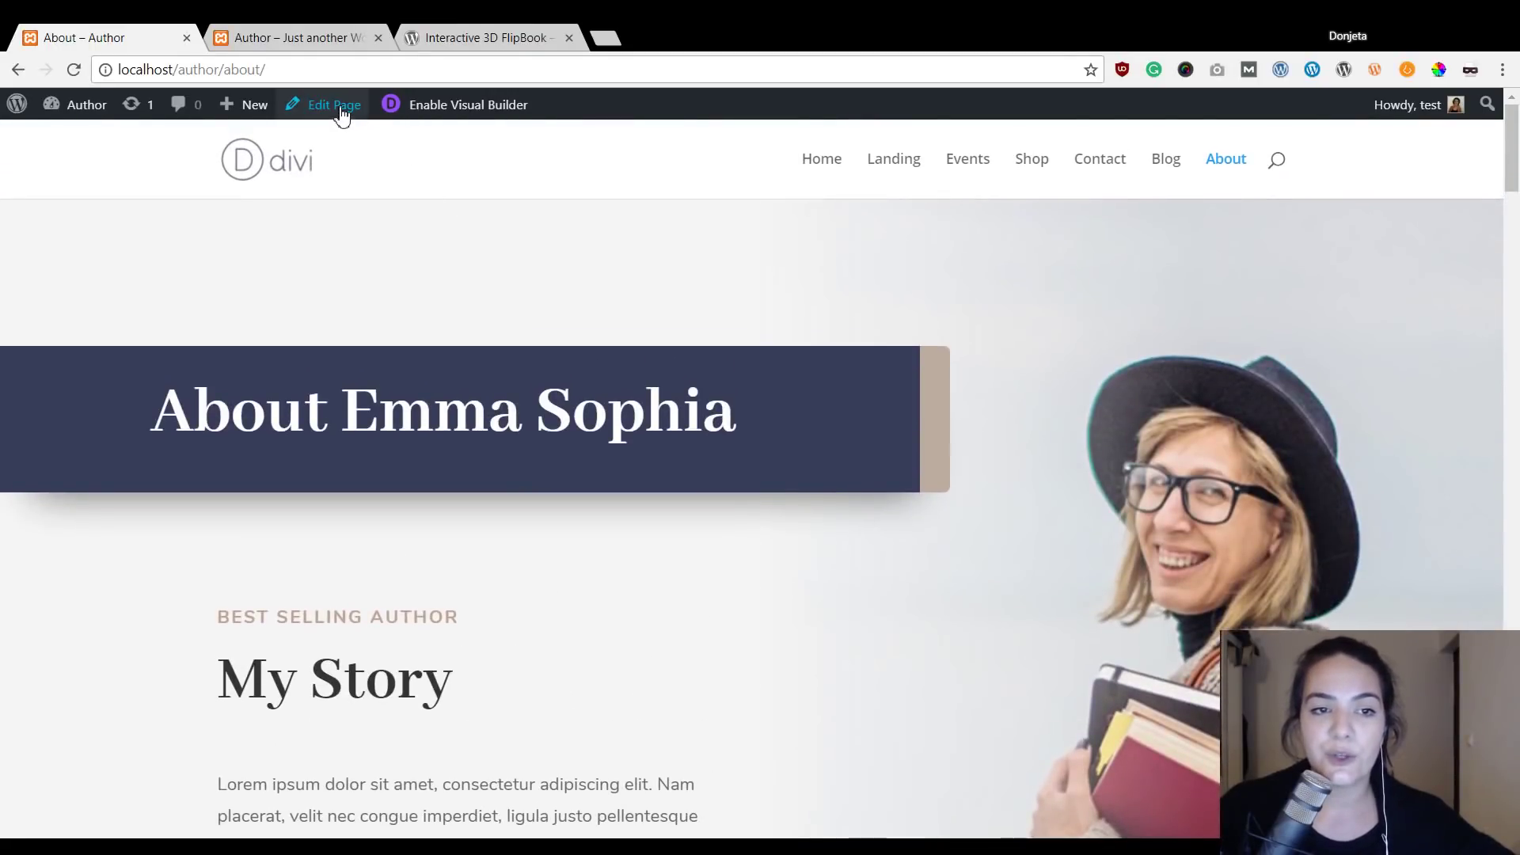
Switch to the already open author1 version of the site and view its R.G.B. hero section.
left_click(309, 38)
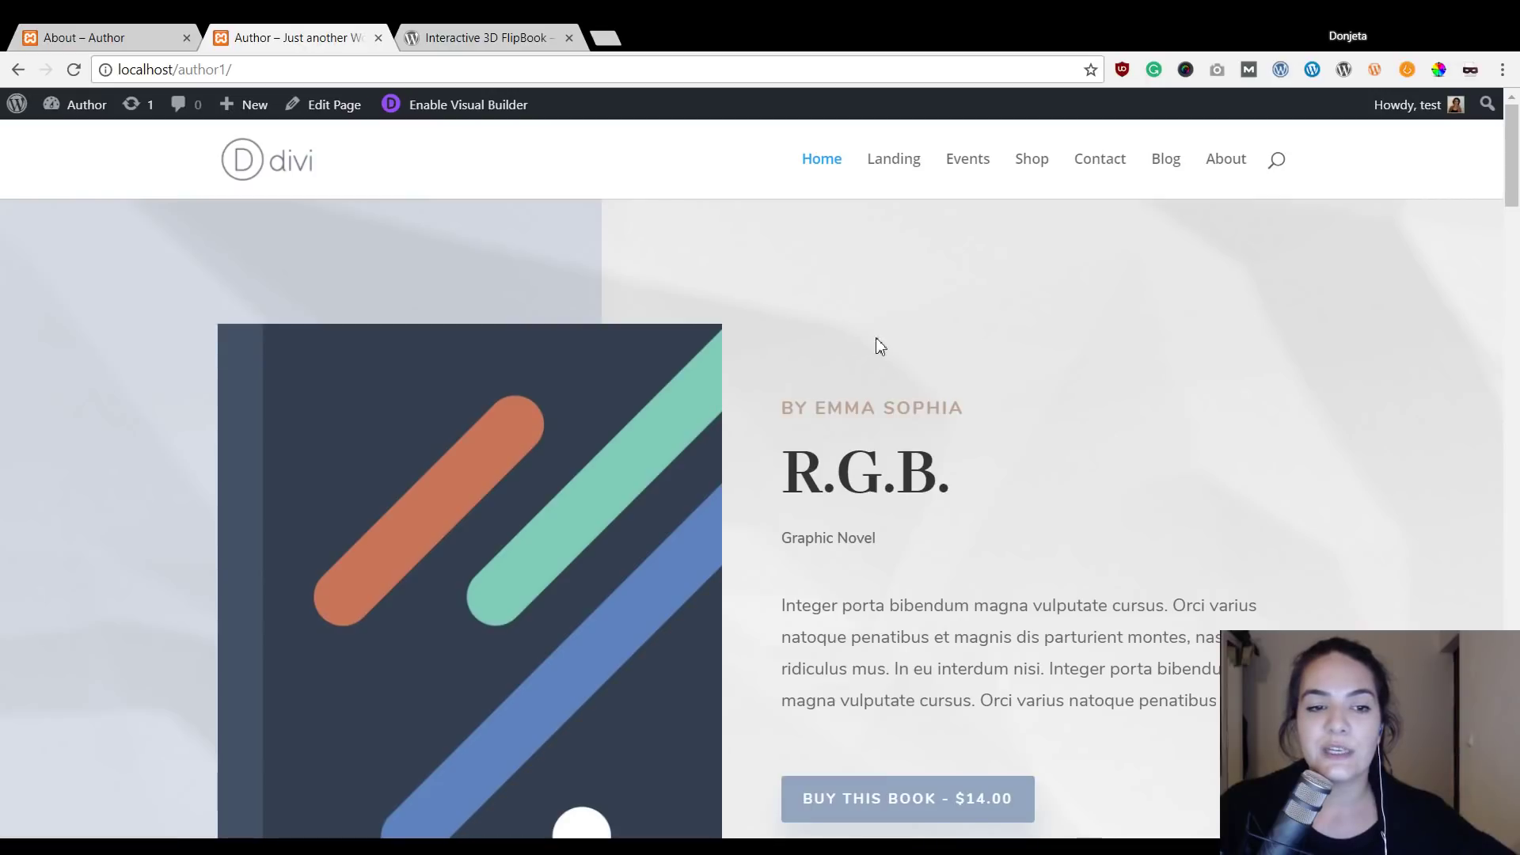
scroll(906, 346, "down", 2)
scroll(916, 387, "up", 2)
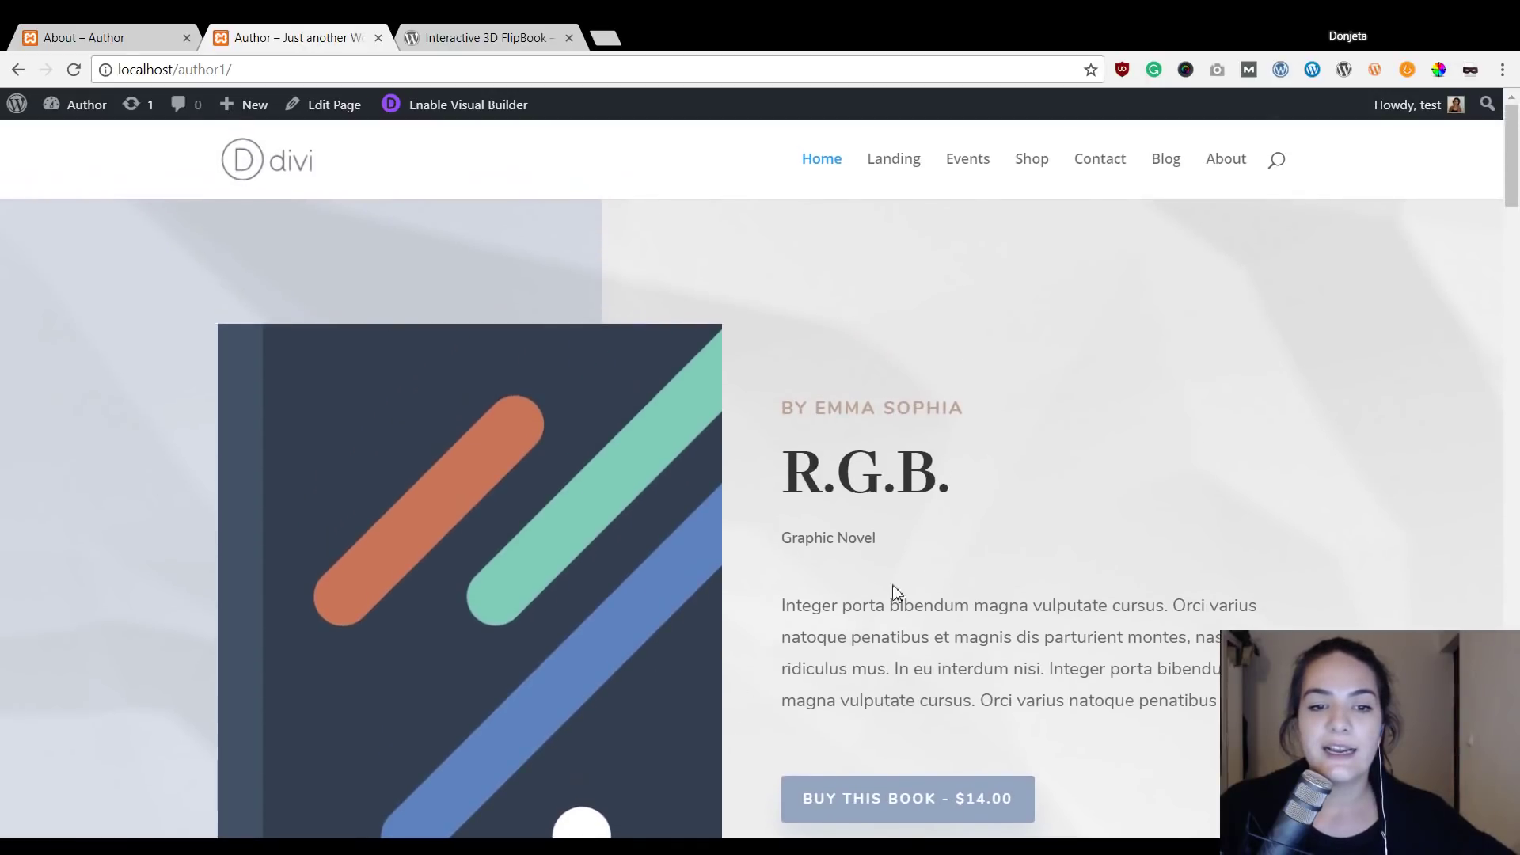
scroll(710, 383, "down", 2)
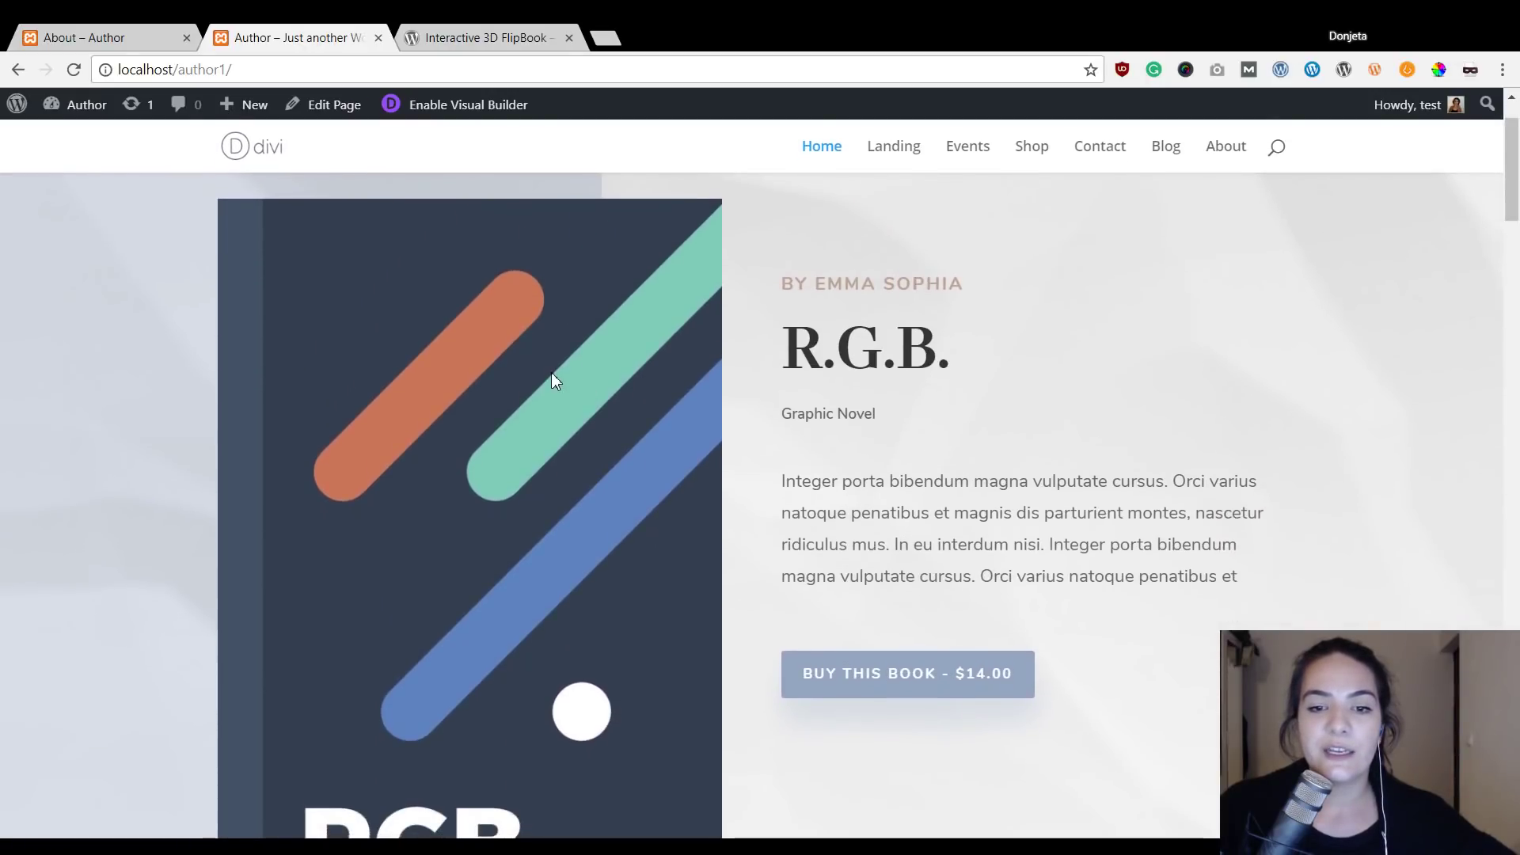
Open the flipbook from the RGB book cover, turn several pages forward, and close it.
left_click(552, 374)
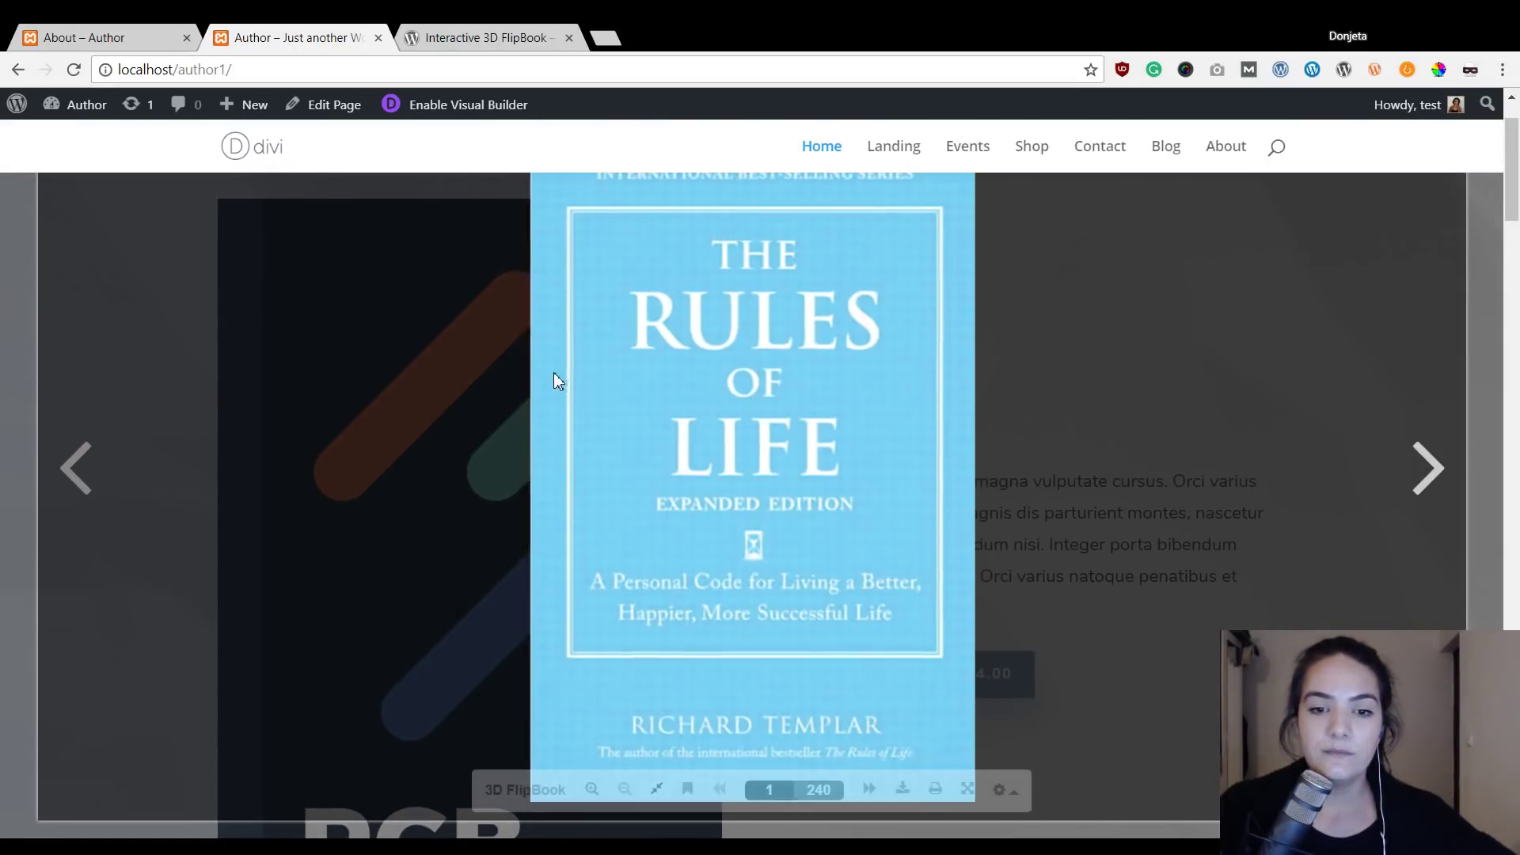
left_click(1425, 470)
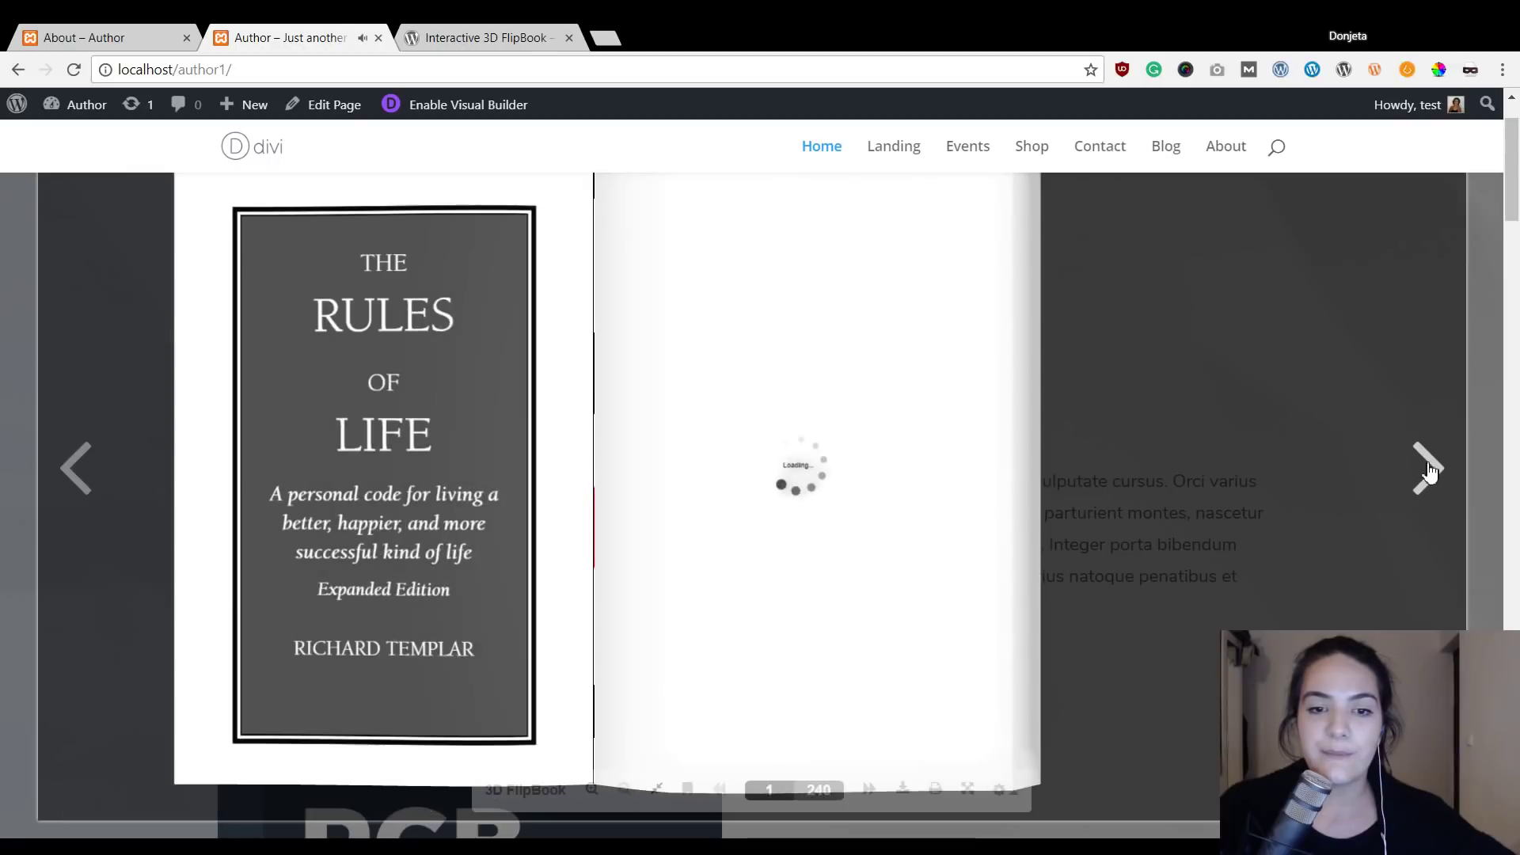
left_click(1429, 470)
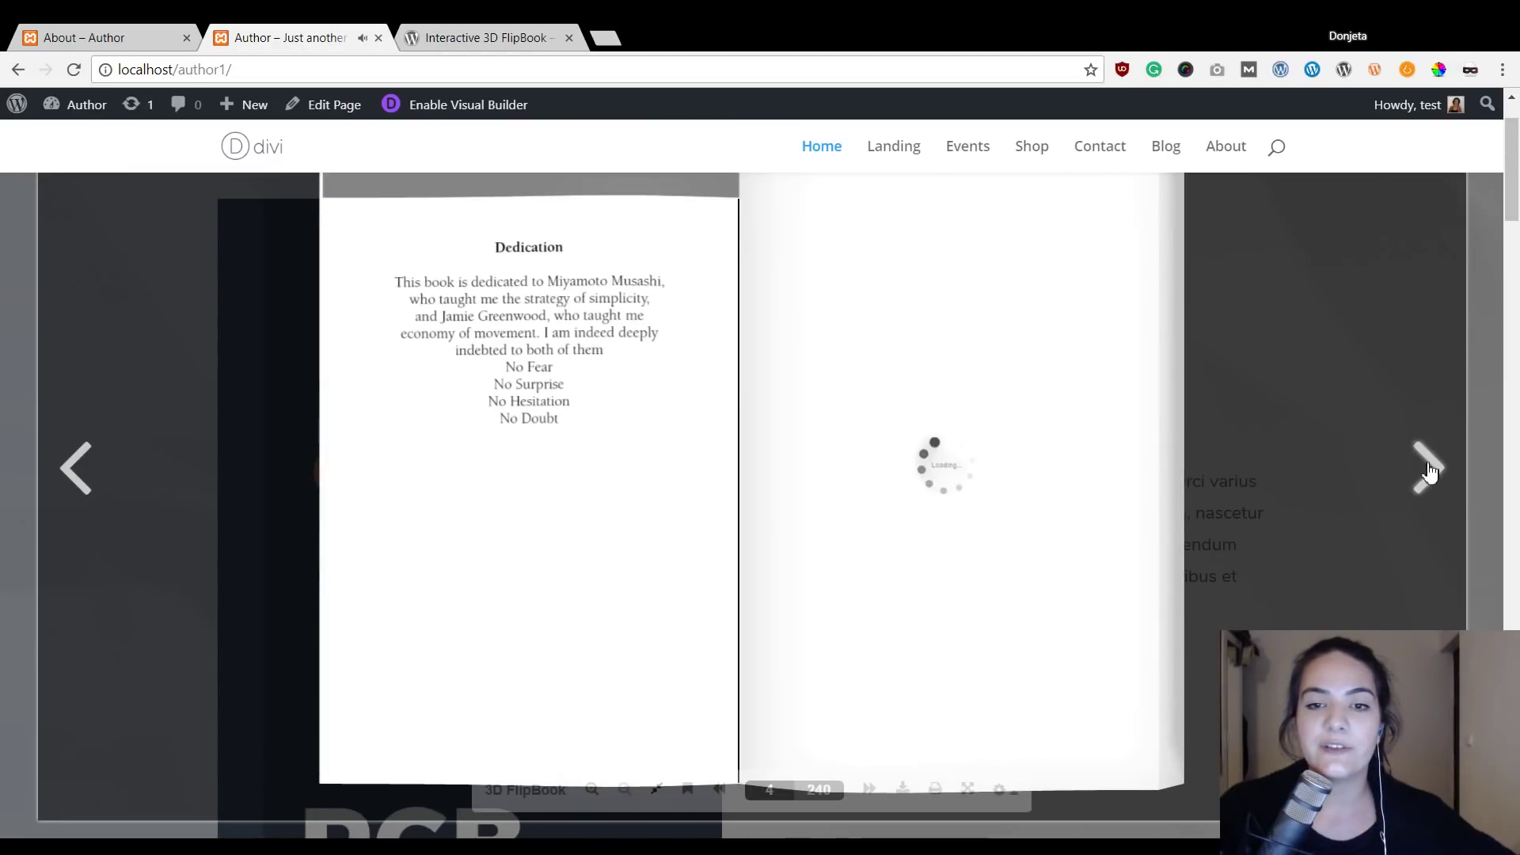
left_click(1429, 470)
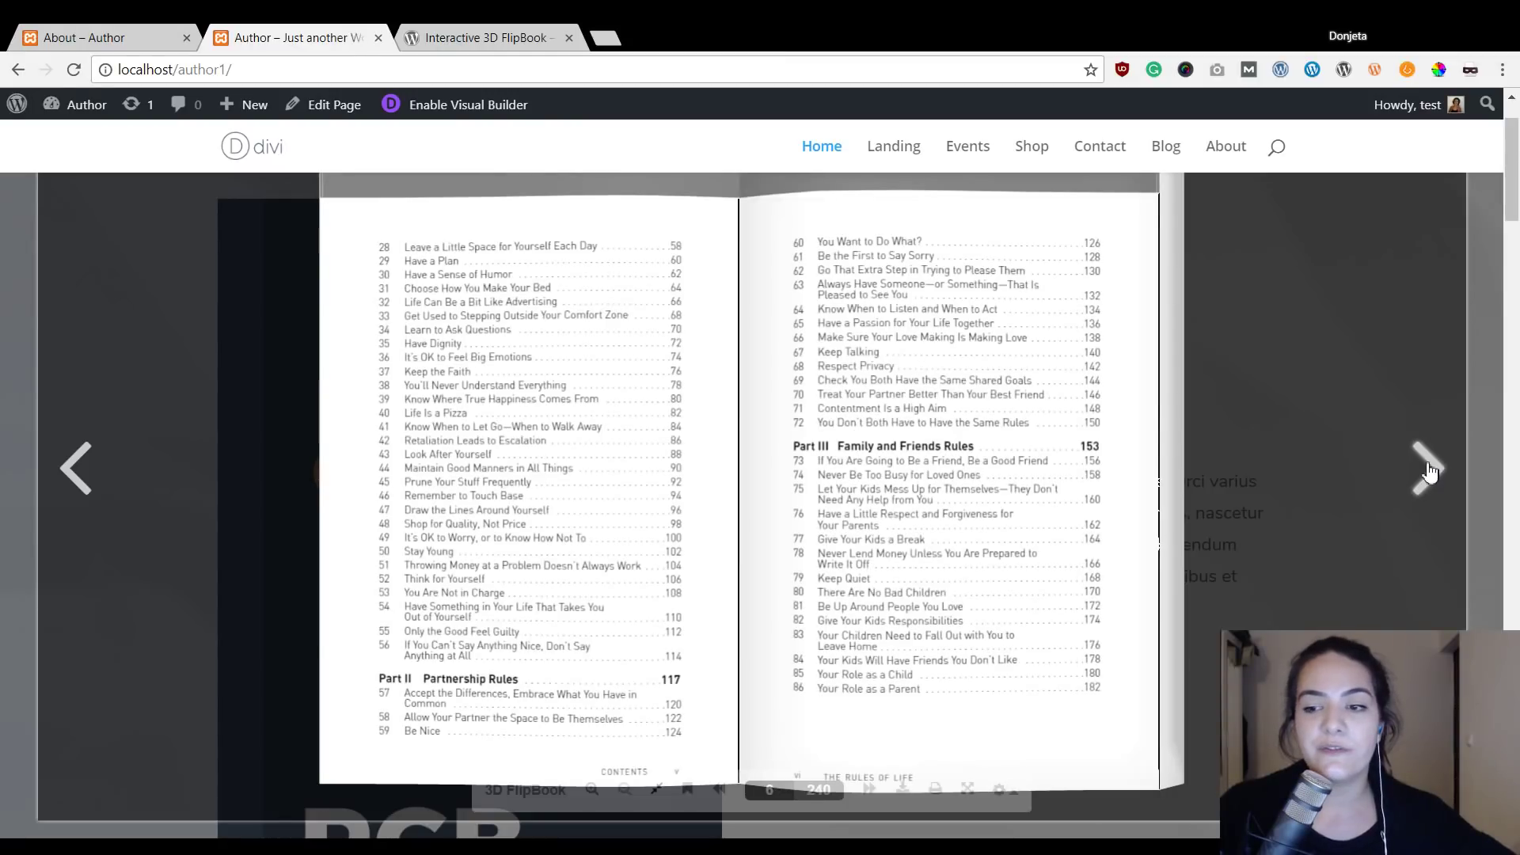
left_click(1241, 375)
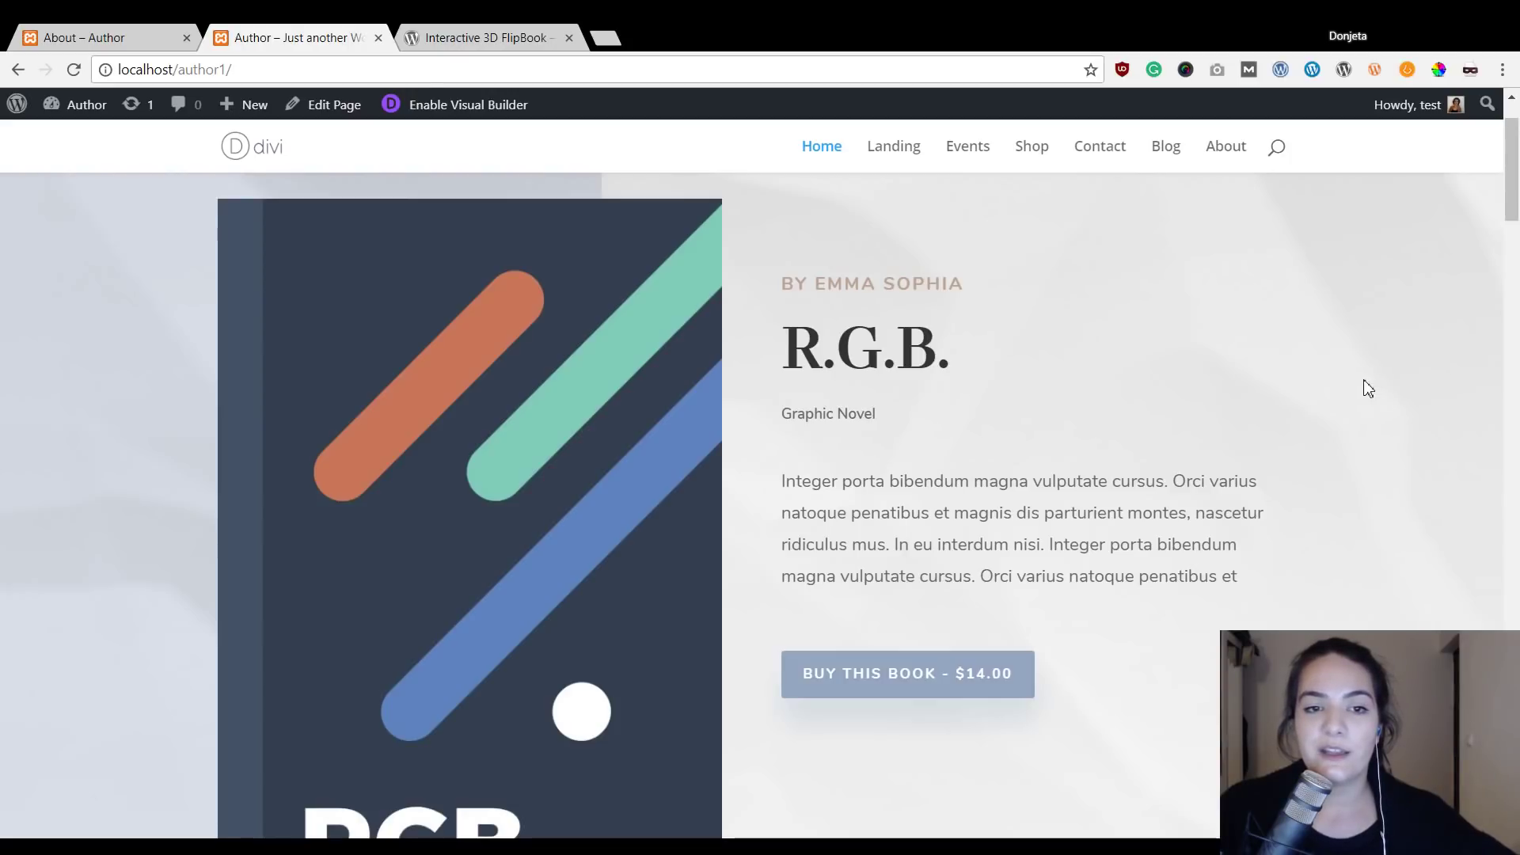
View the flipbook embedded in the home page's "Read The First Chapter Now!" section.
scroll(1170, 346, "down", 8)
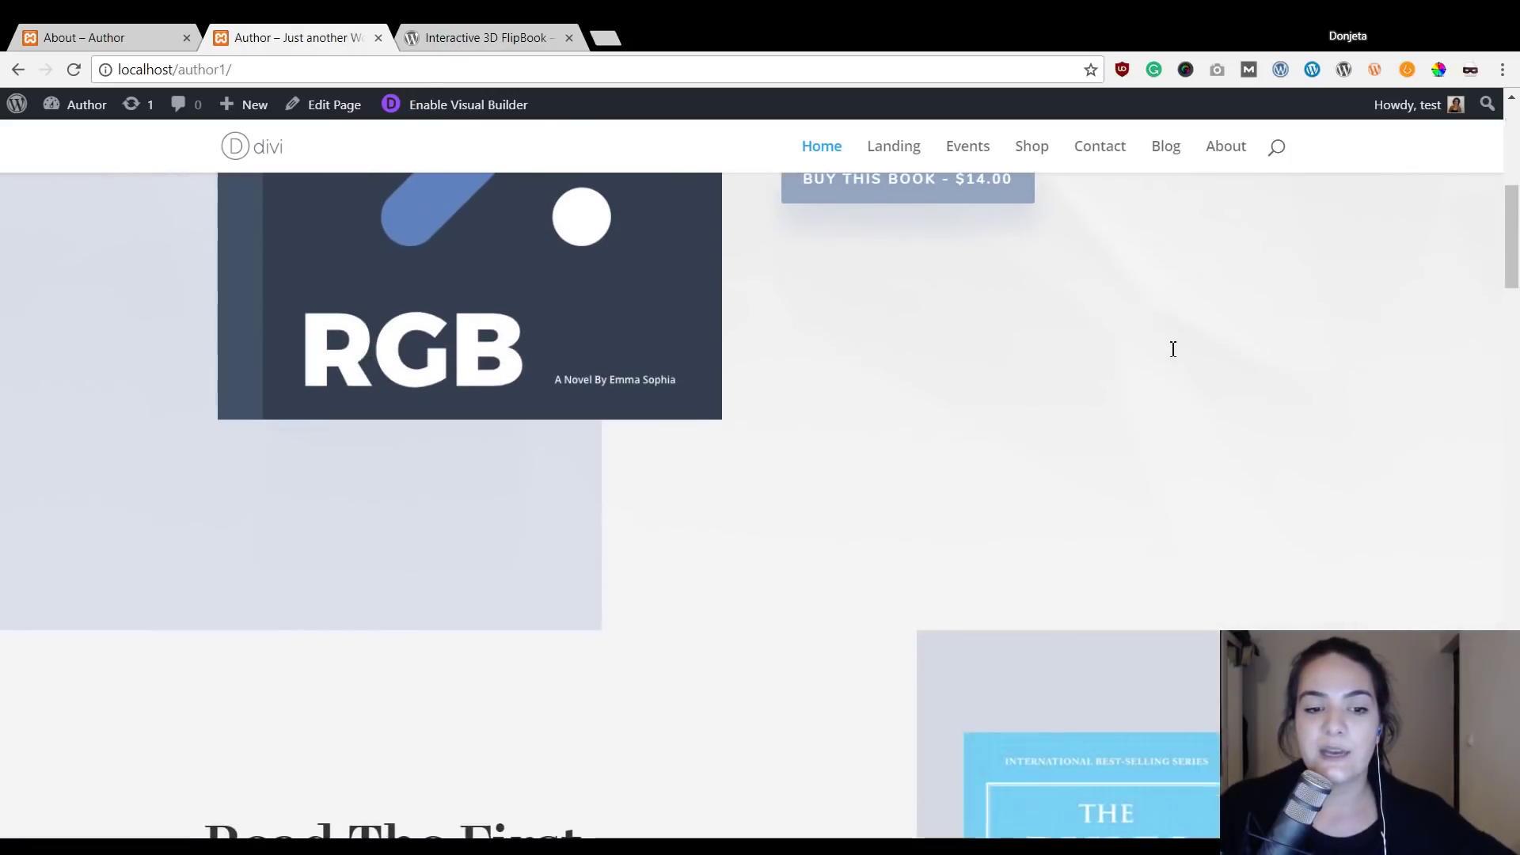
scroll(946, 400, "down", 3)
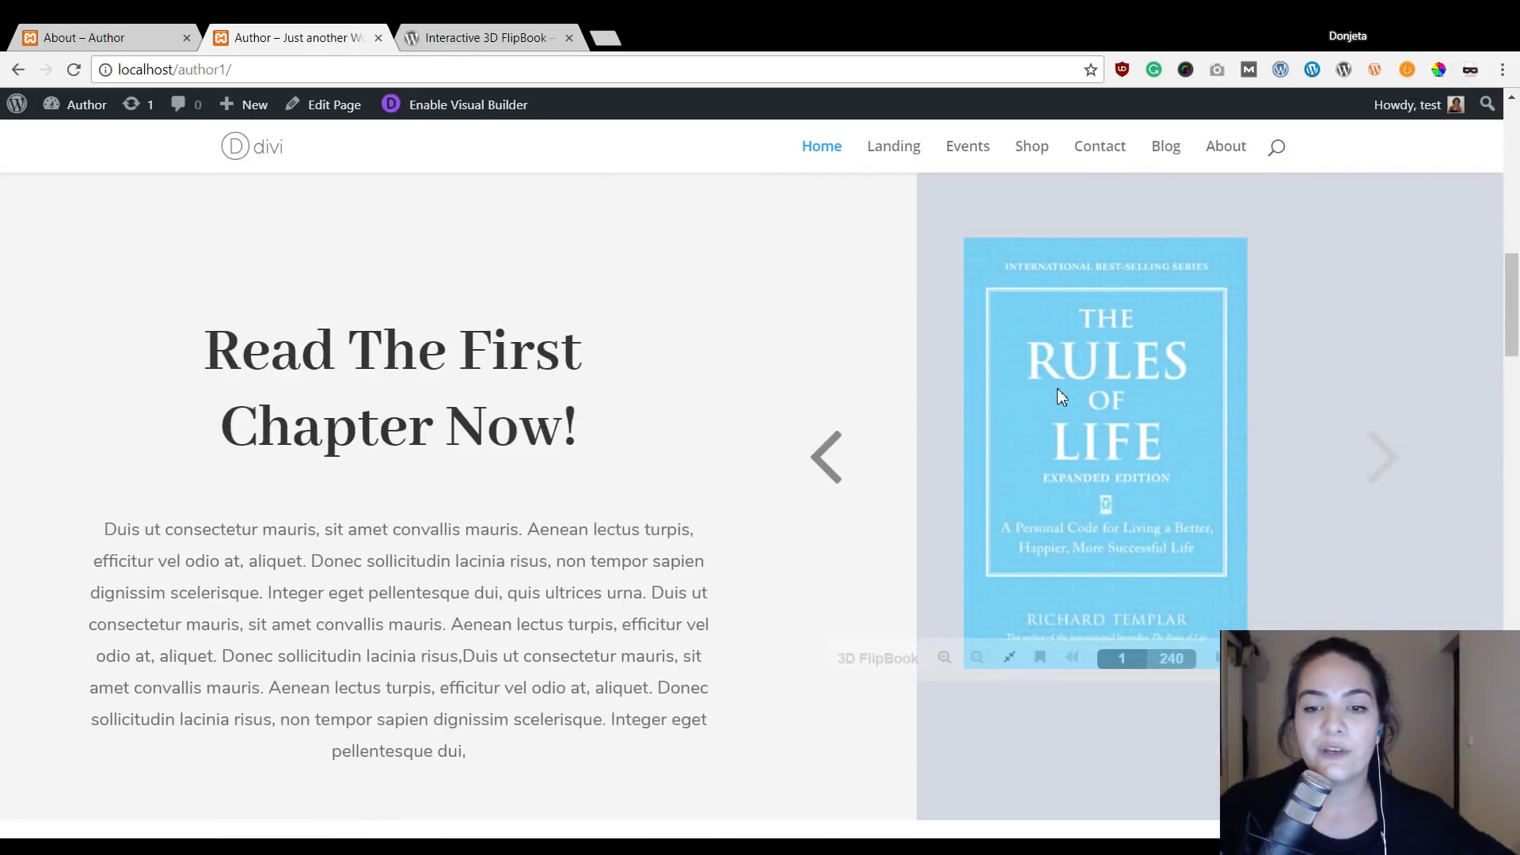
Turn the embedded flipbook forward to its Contents page, view it in full screen, and return to the RGB book cover.
left_click(1378, 459)
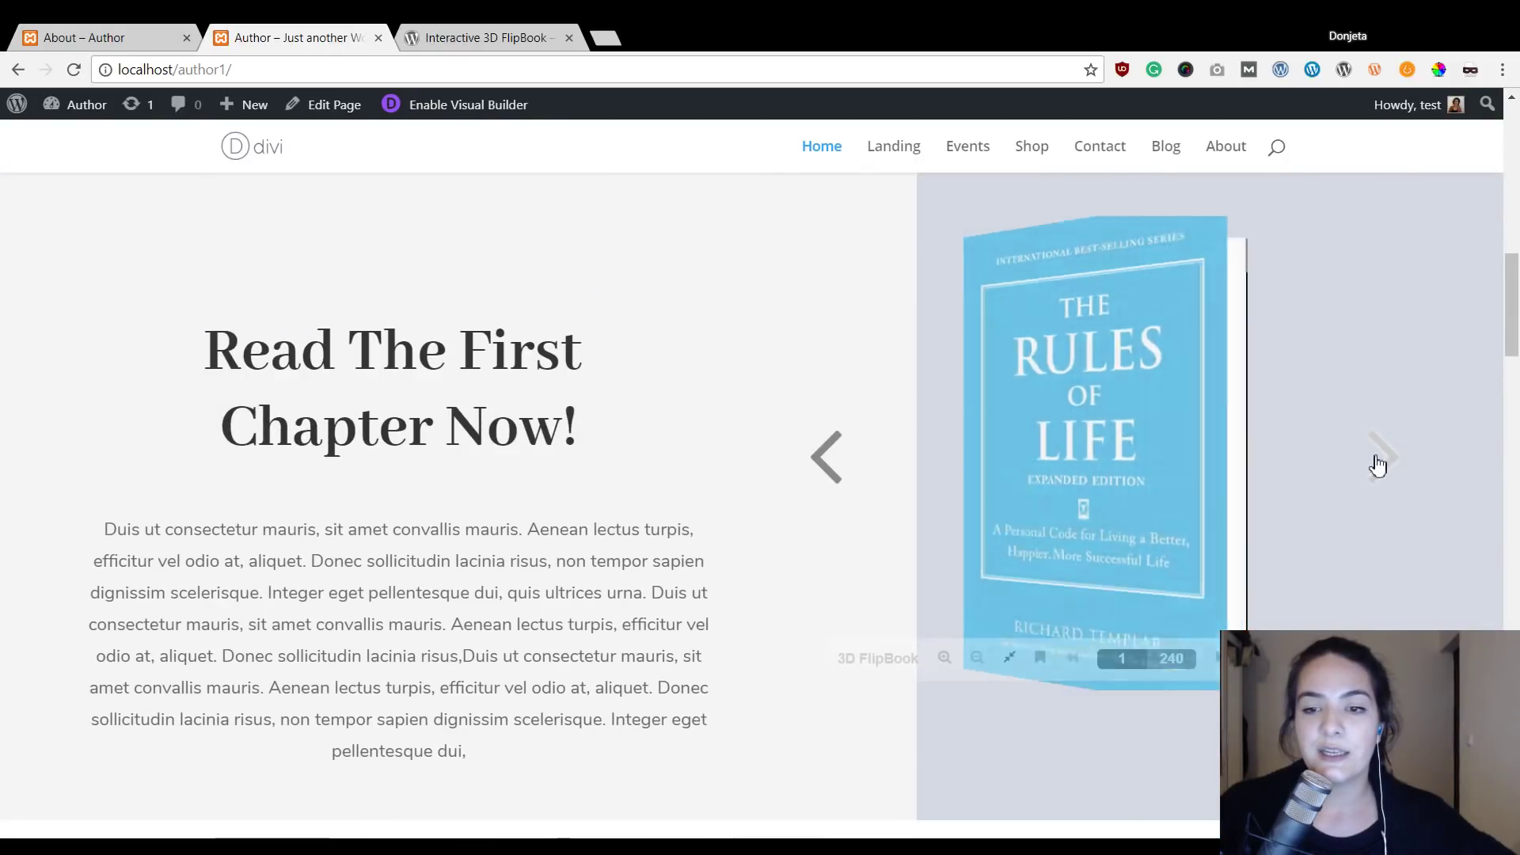
left_click(1391, 460)
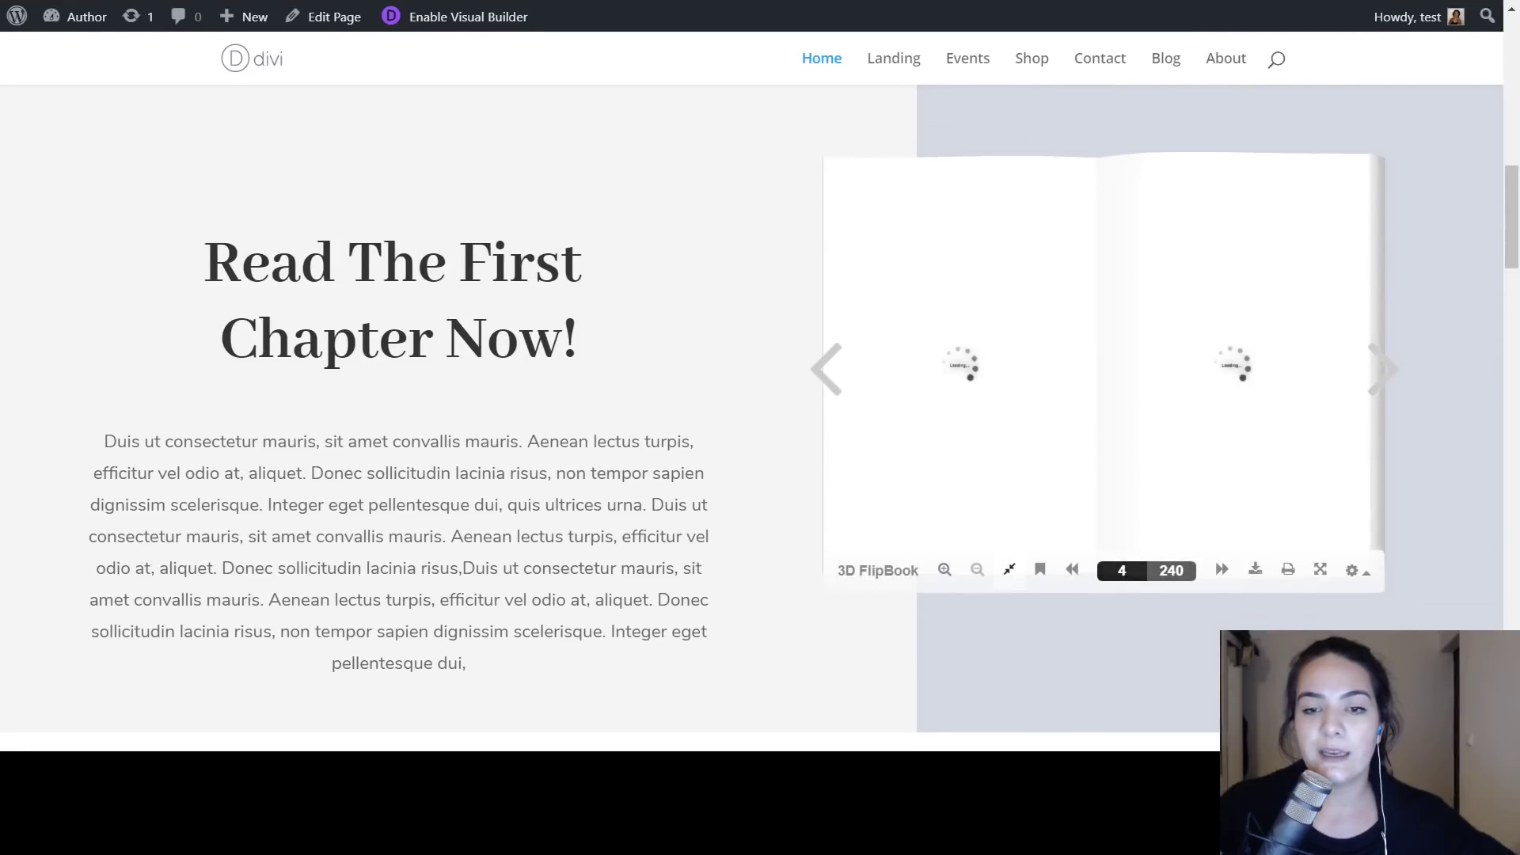
left_click(1320, 570)
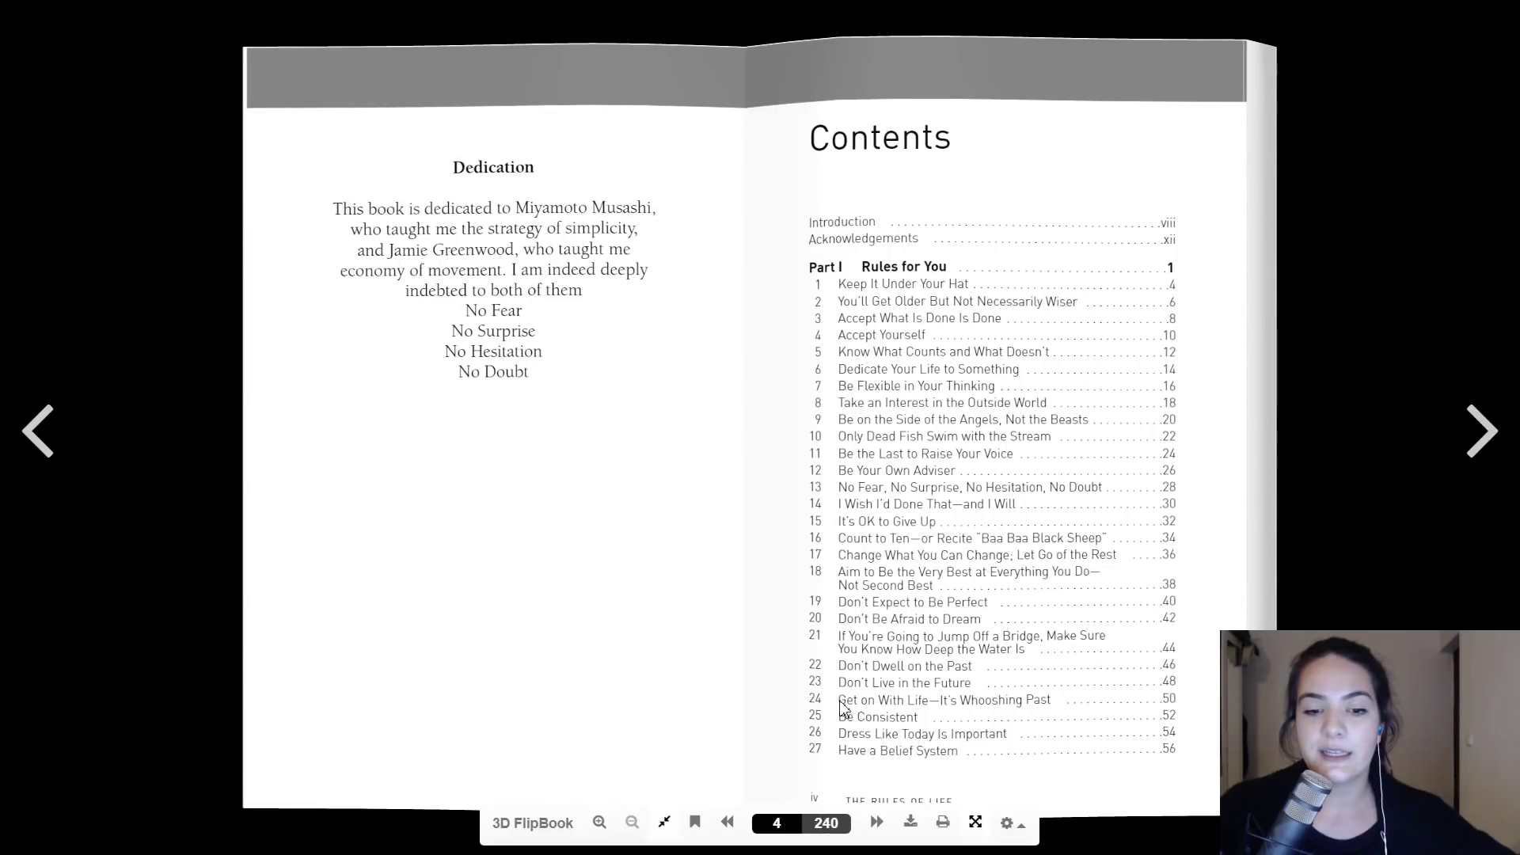
key("Escape")
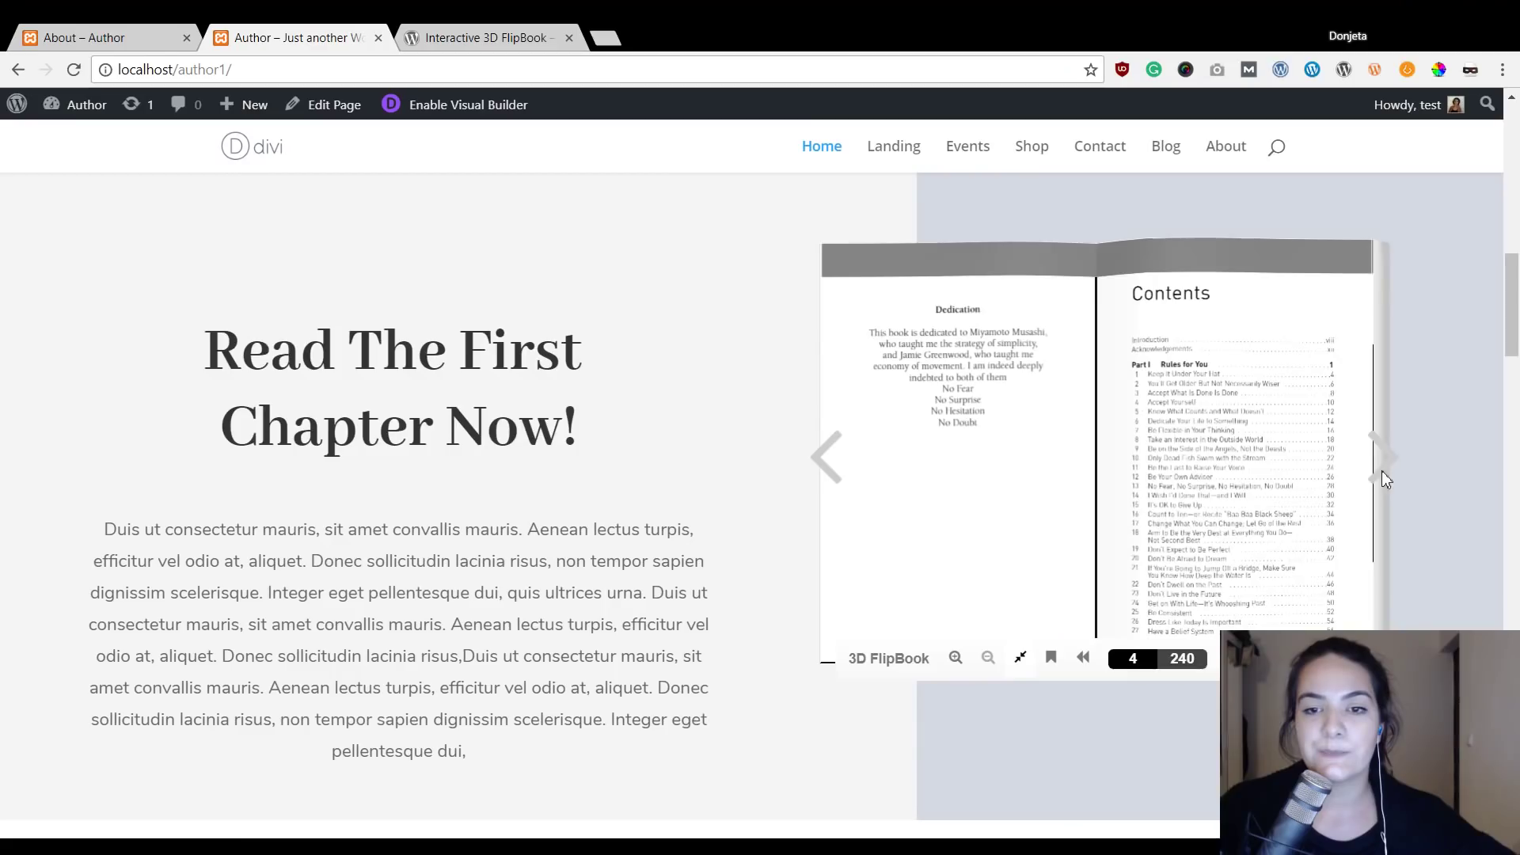
scroll(704, 363, "up", 8)
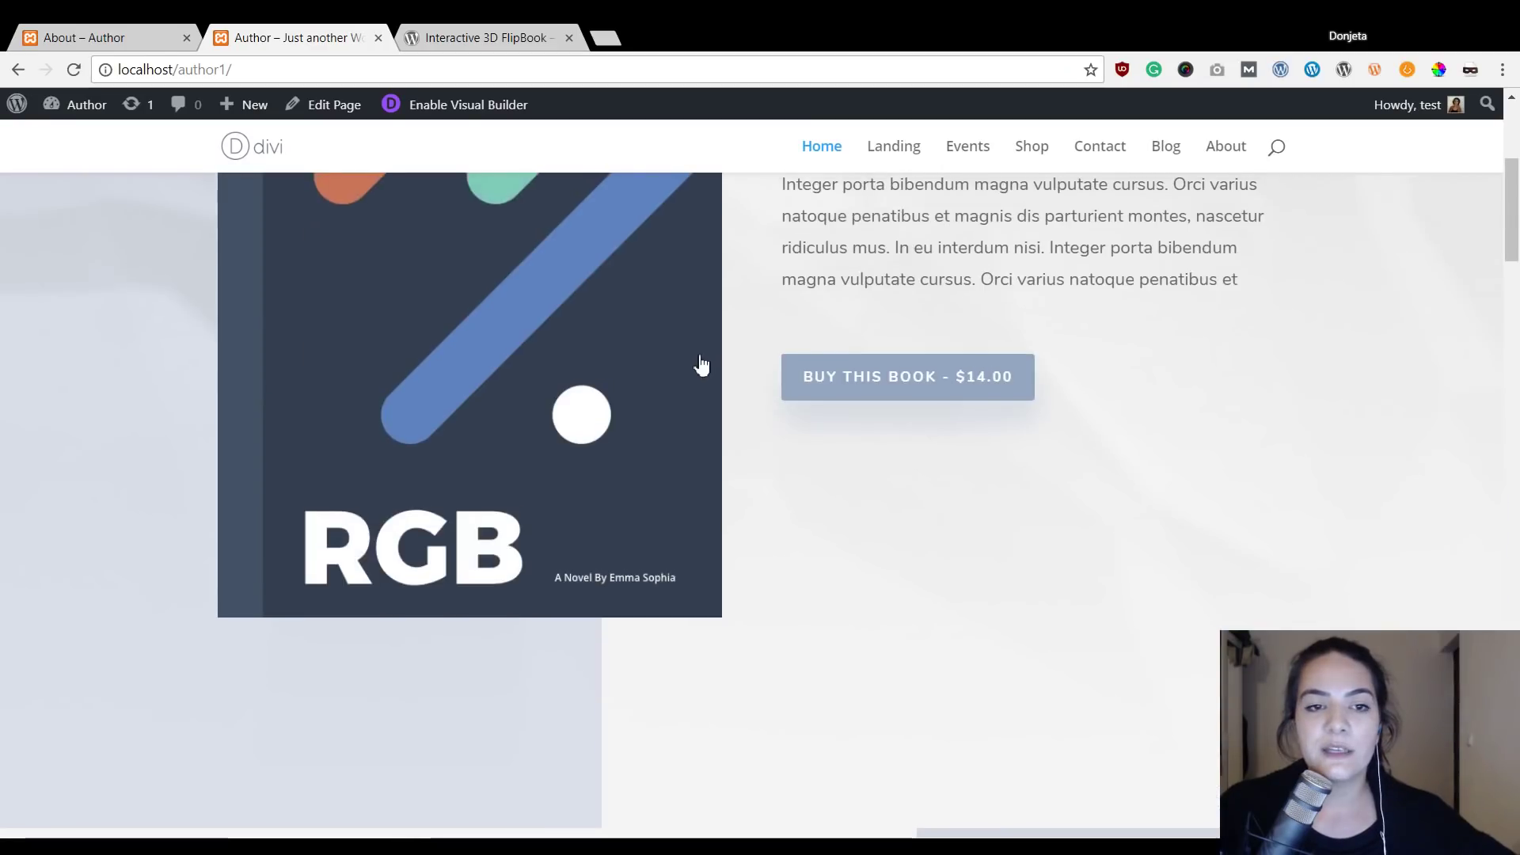
Switch to the Interactive 3D FlipBook plugin page on wordpress.org and review its description and details.
left_click(502, 39)
scroll(623, 410, "down", 5)
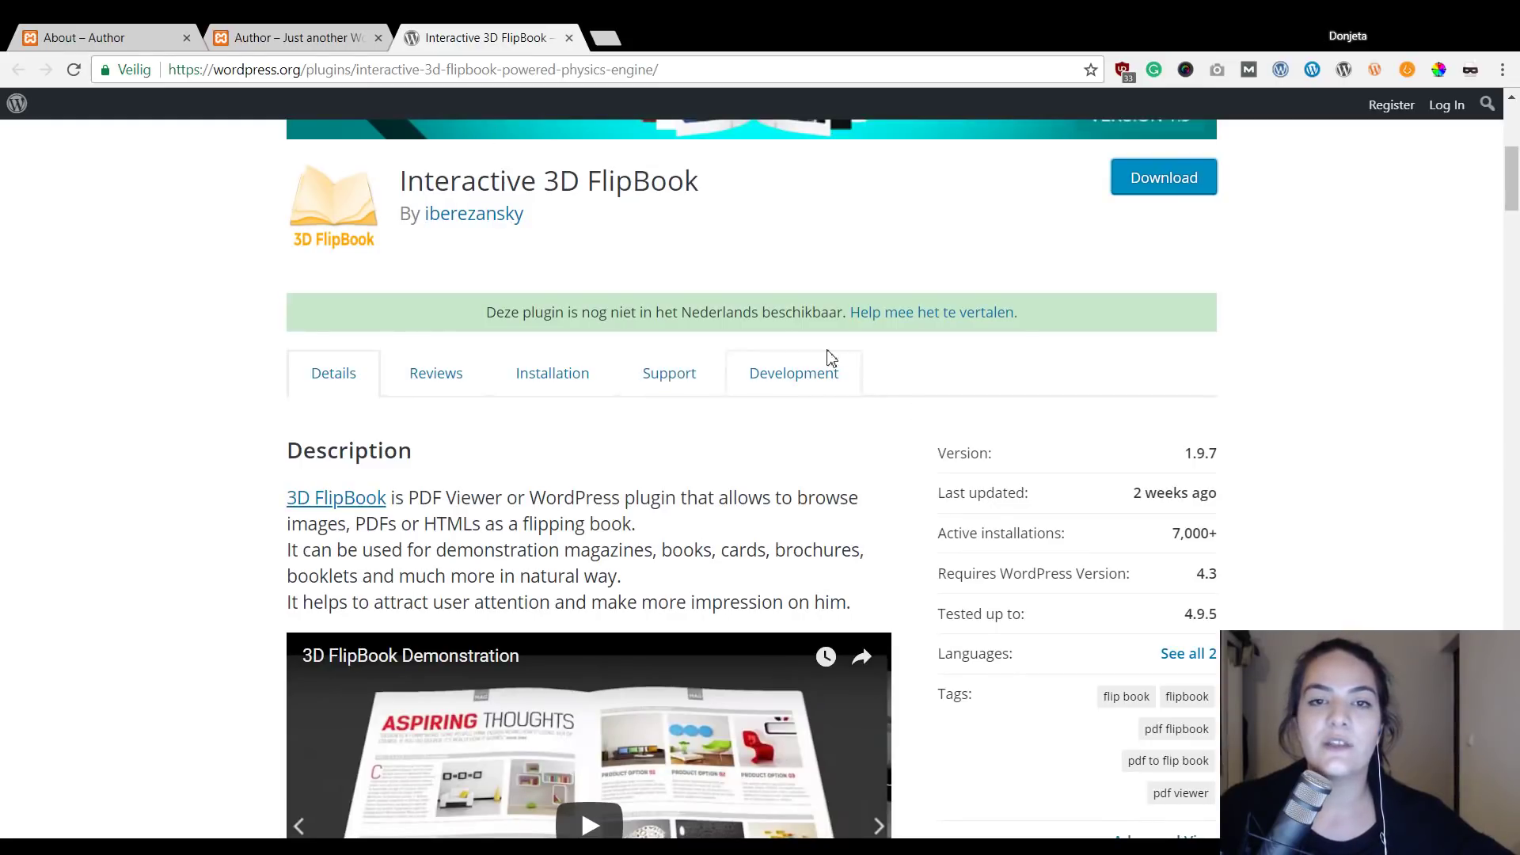
scroll(759, 320, "up", 1)
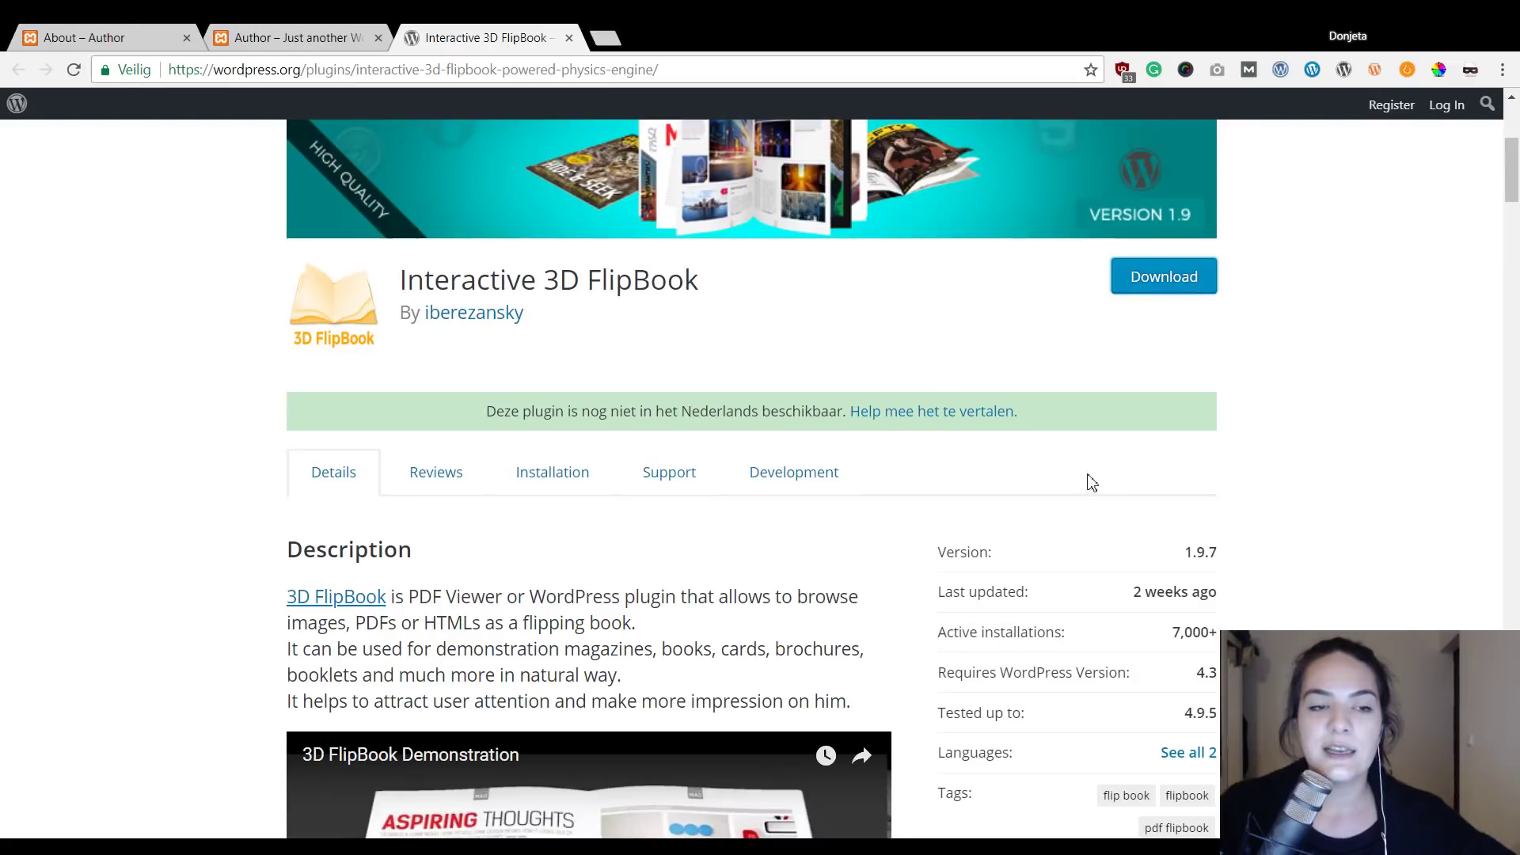
scroll(1083, 480, "up", 3)
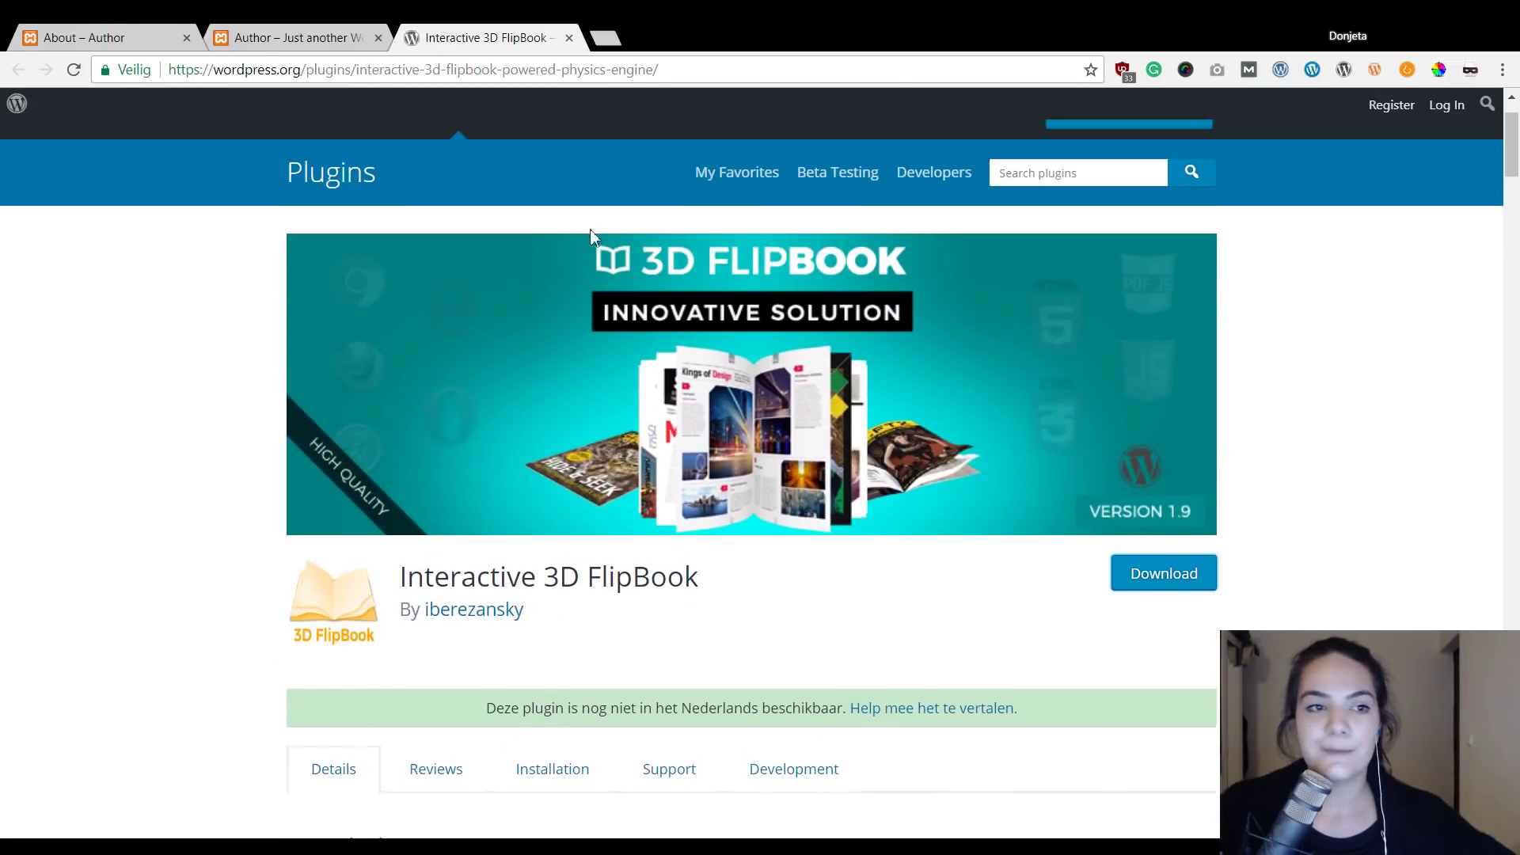
In the original author site's admin area, install the plugin from interactive-3d-flipbook-powered-physics-engine.zip and activate it.
left_click(97, 37)
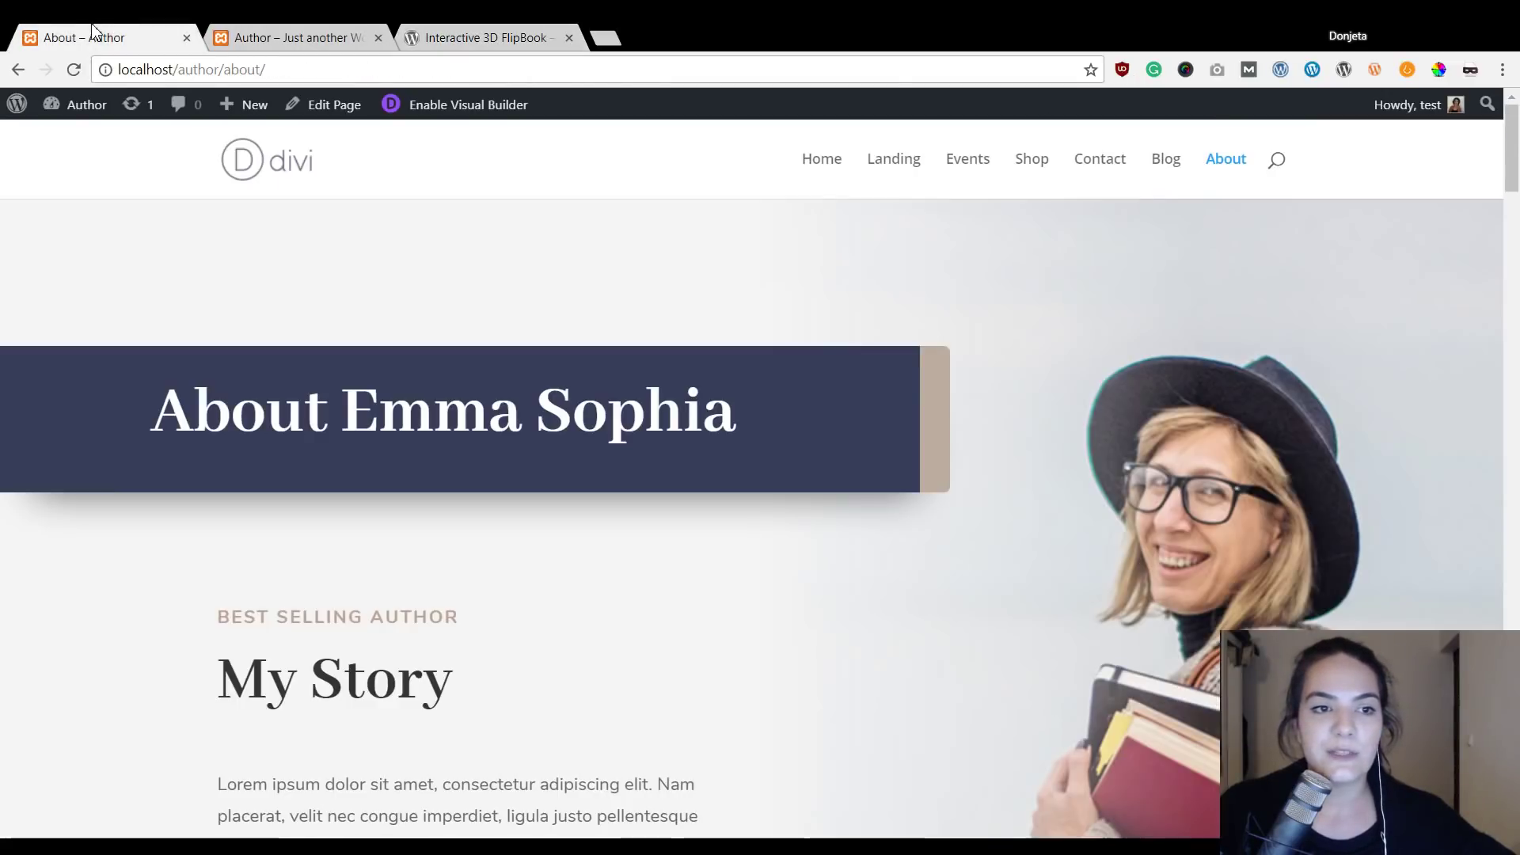
left_click(20, 111)
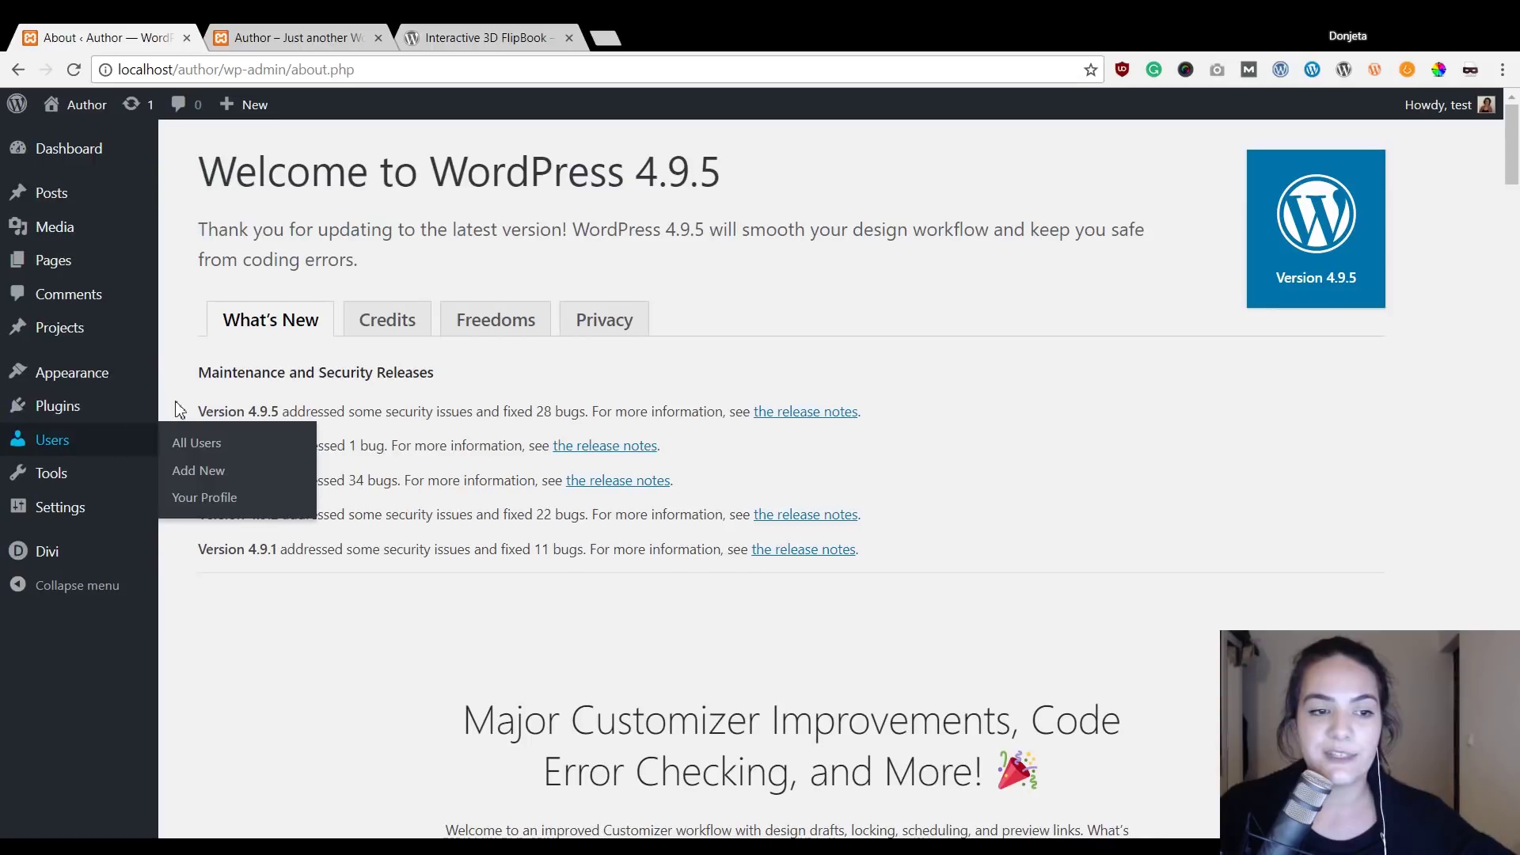
mouse_move(97, 409)
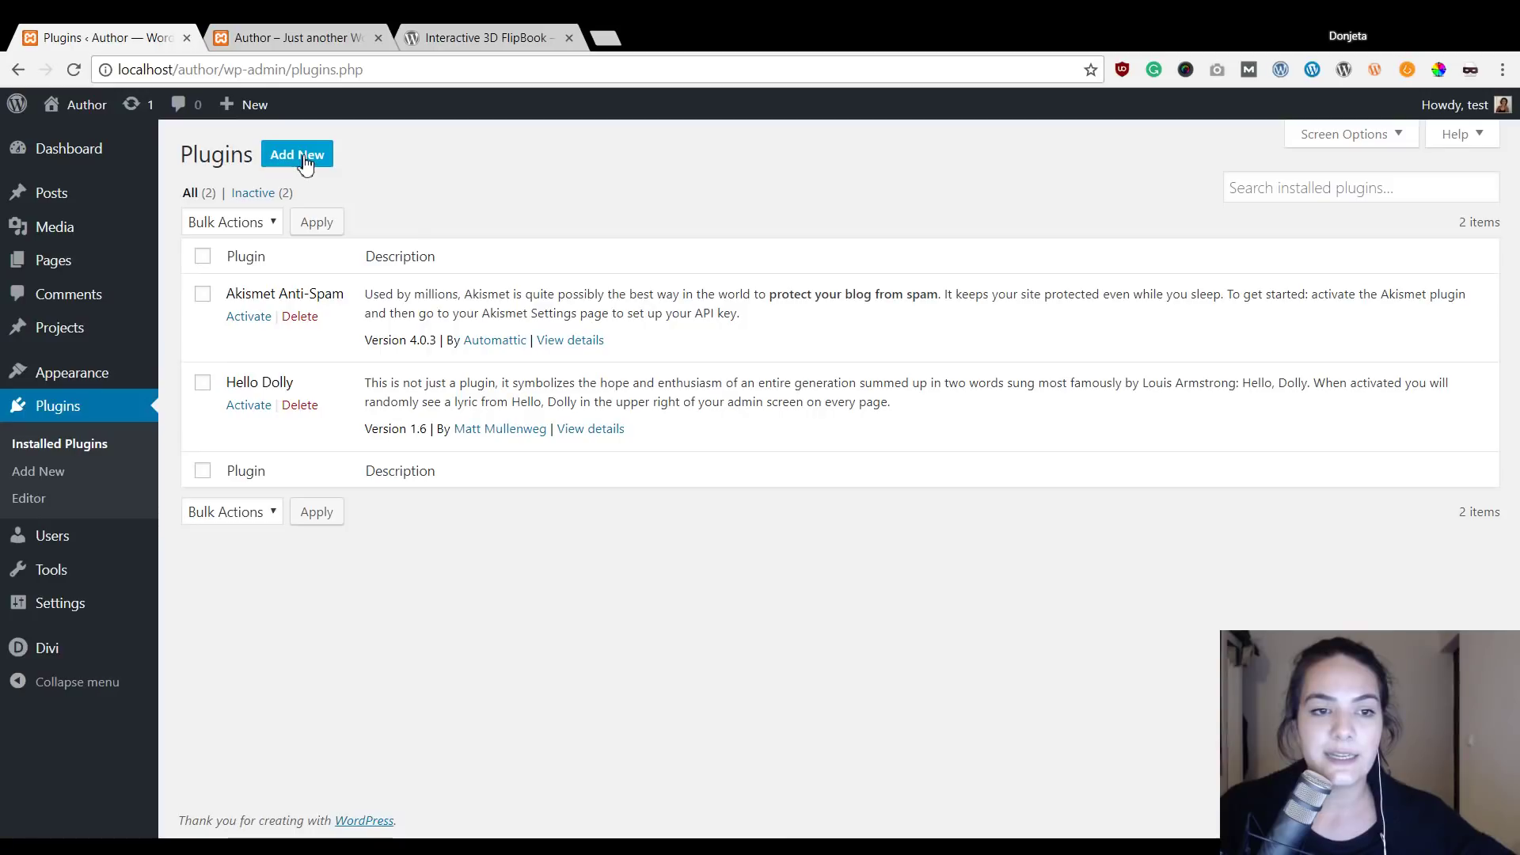
left_click(306, 162)
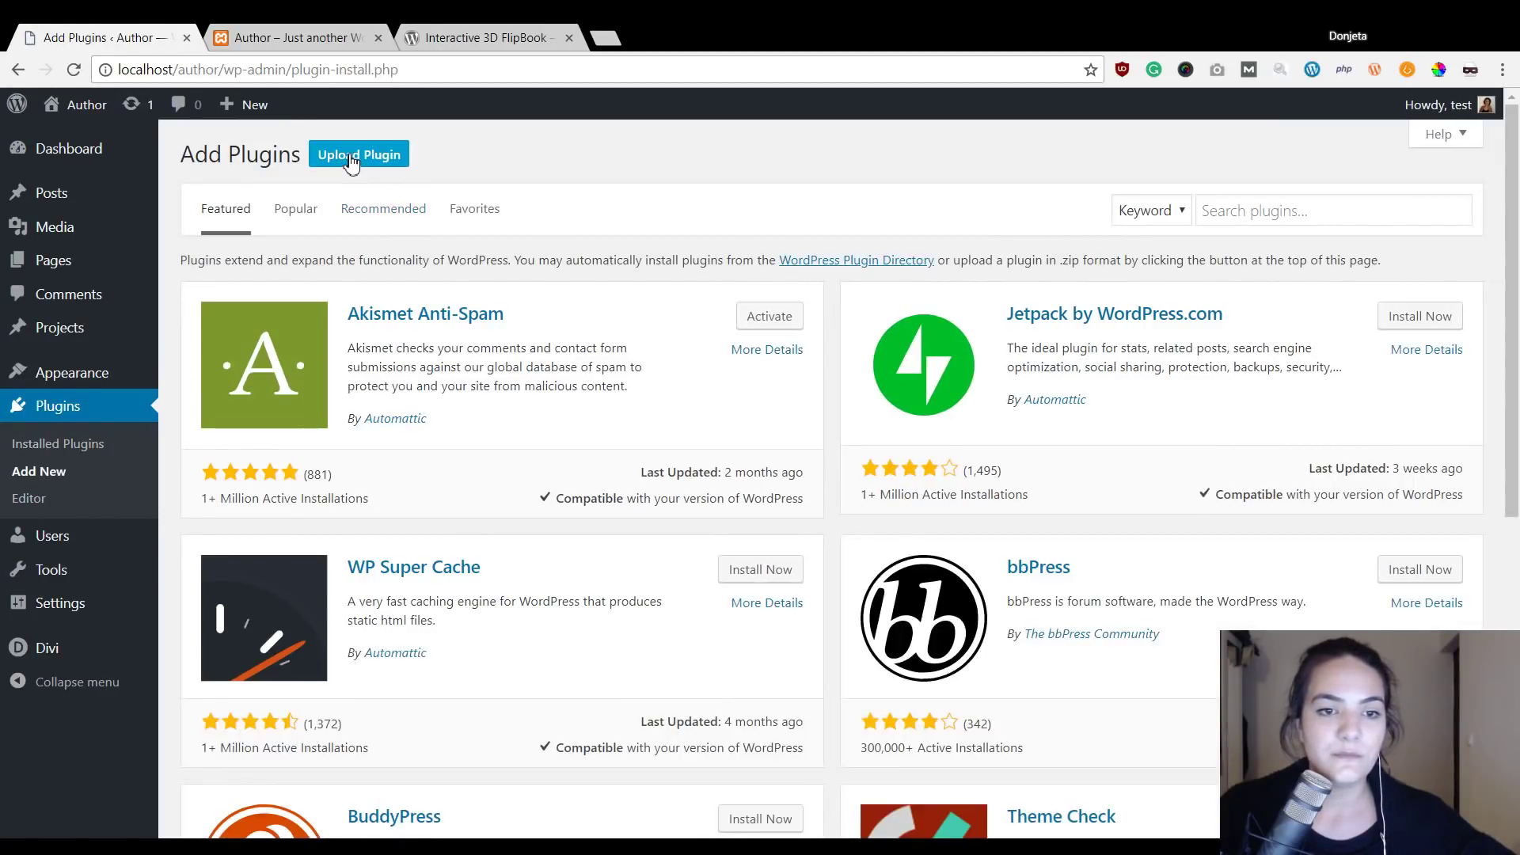
left_click(352, 159)
left_click(739, 331)
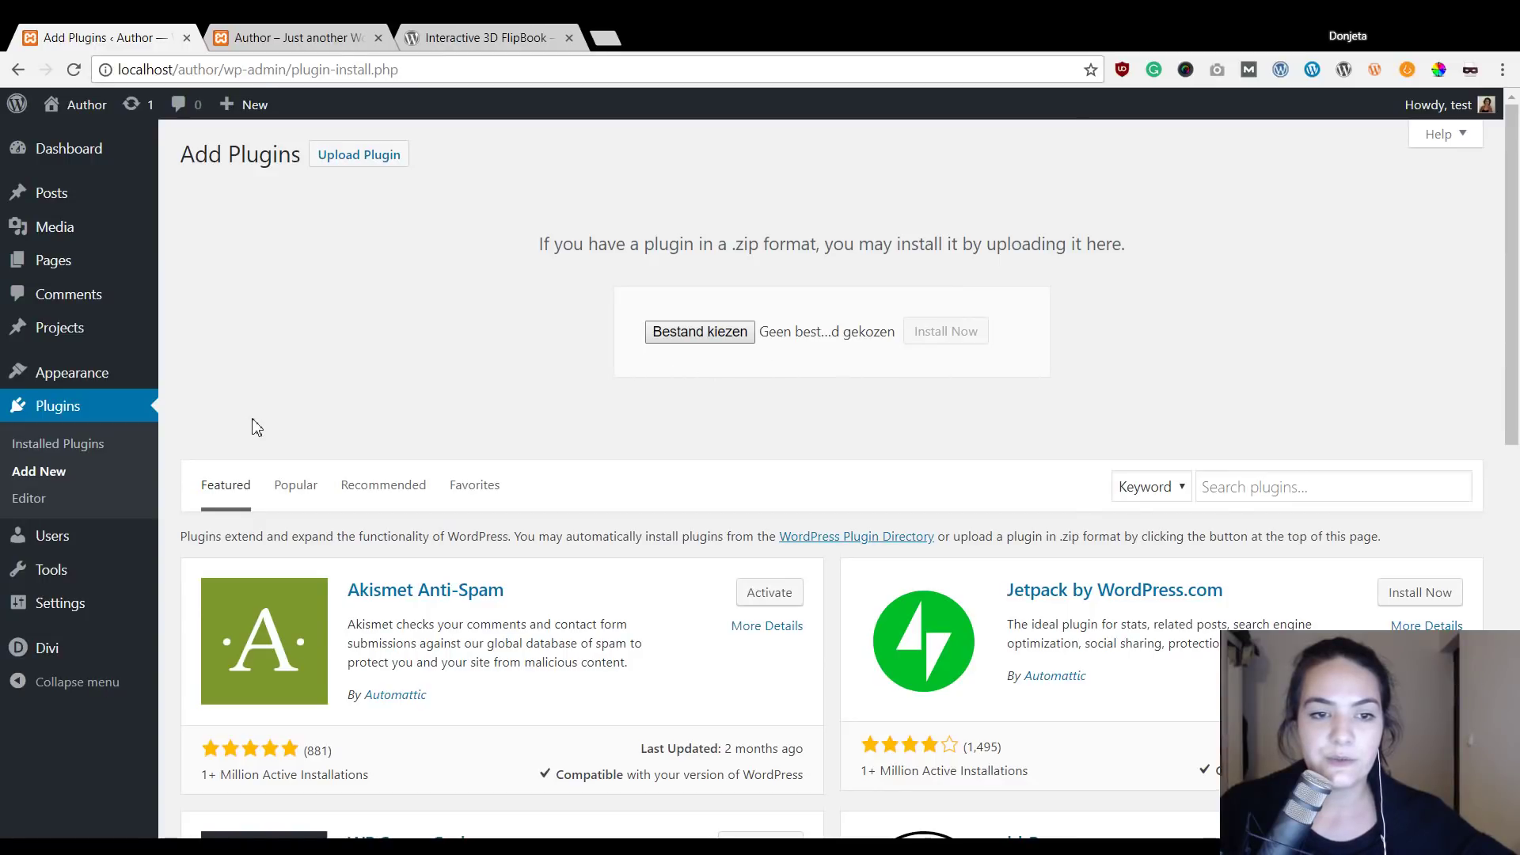
left_click(925, 331)
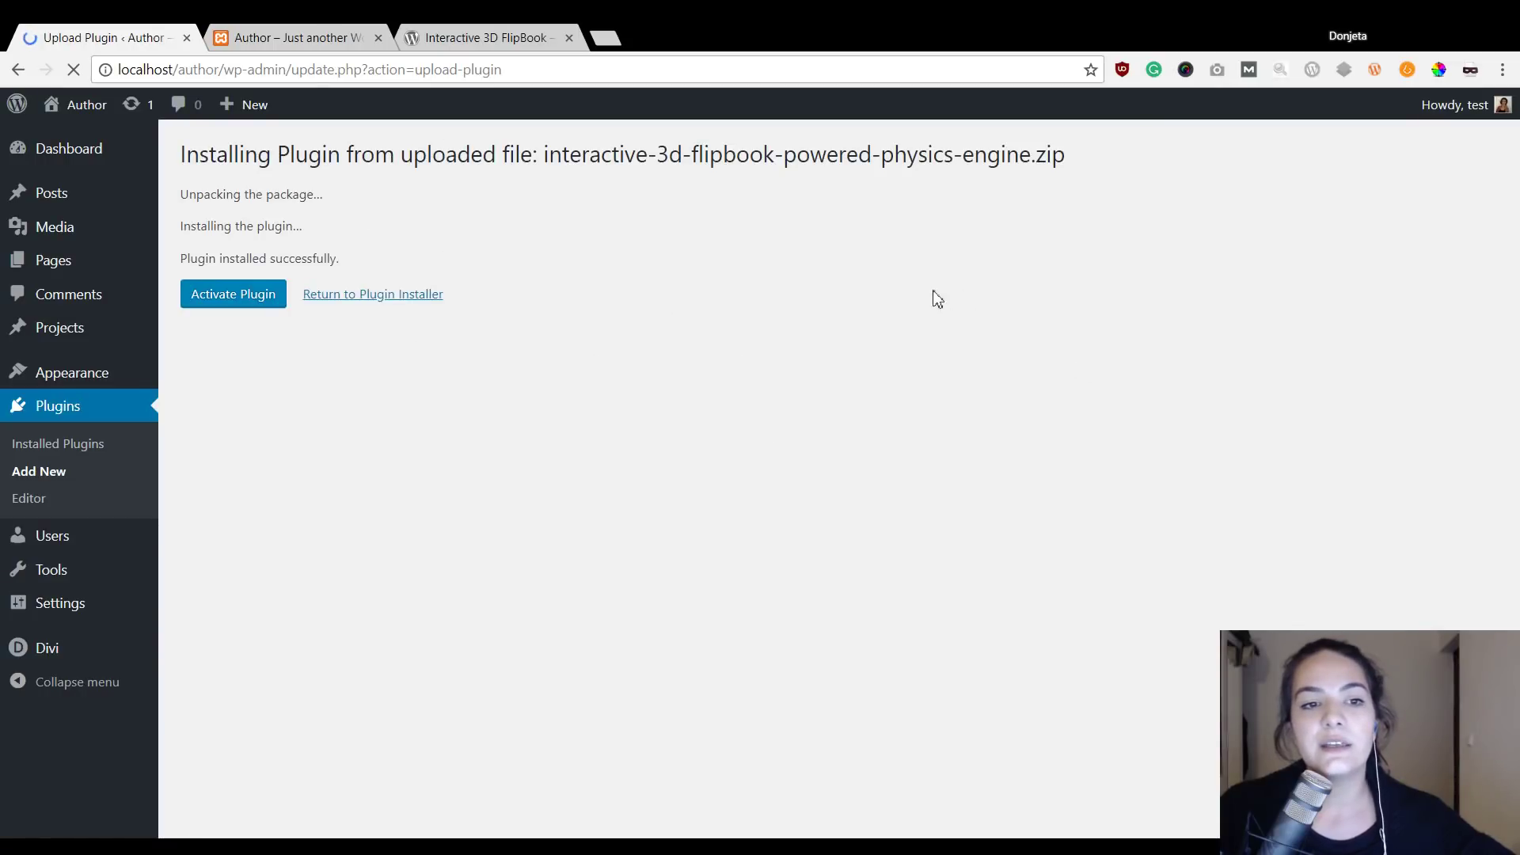
left_click(247, 313)
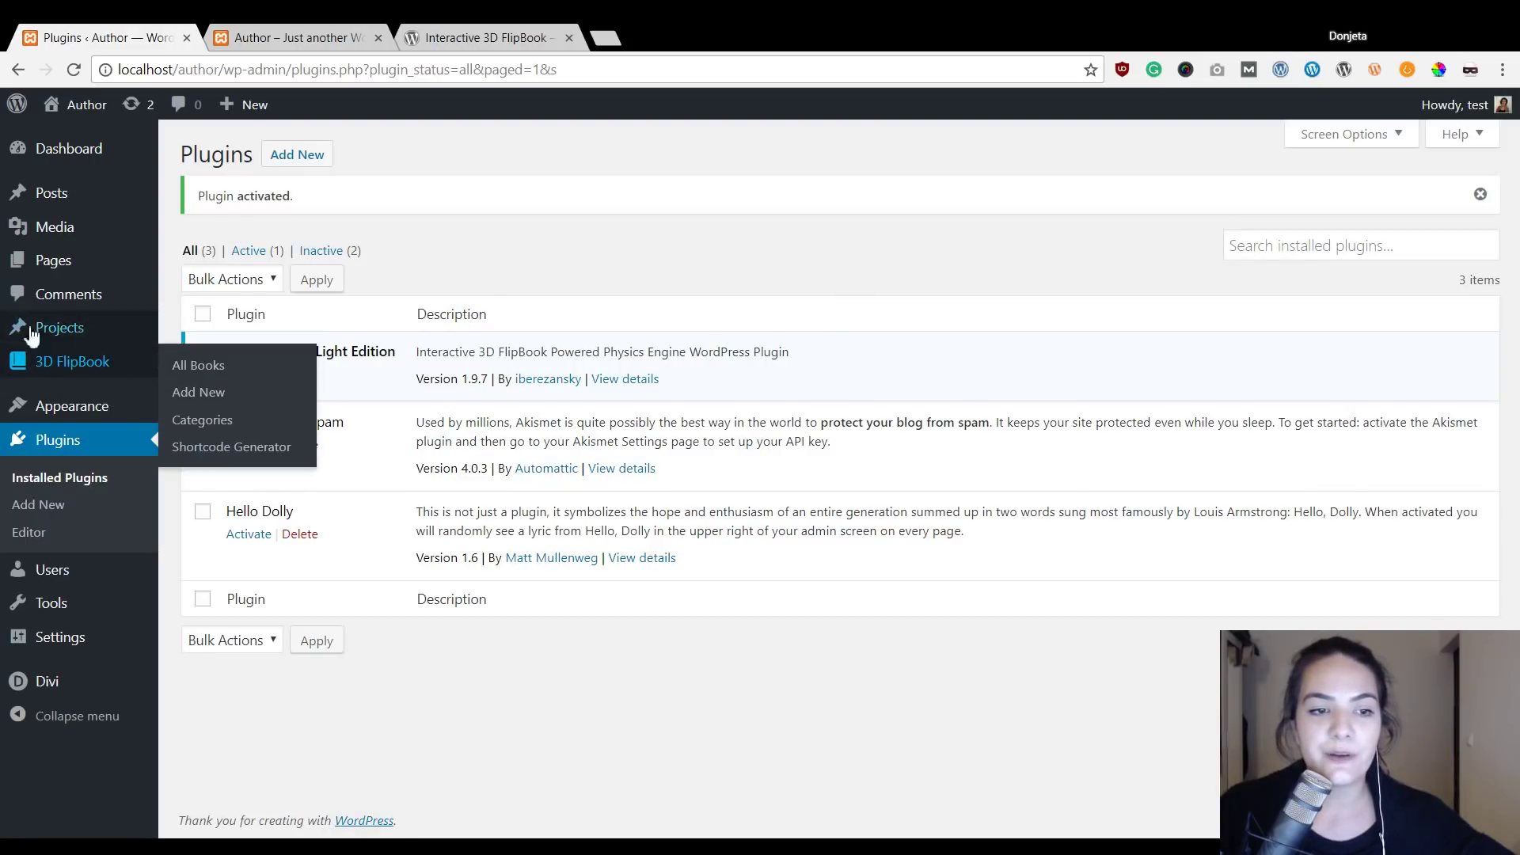
Create a new 3D FlipBook post titled "Book 1".
left_click(74, 364)
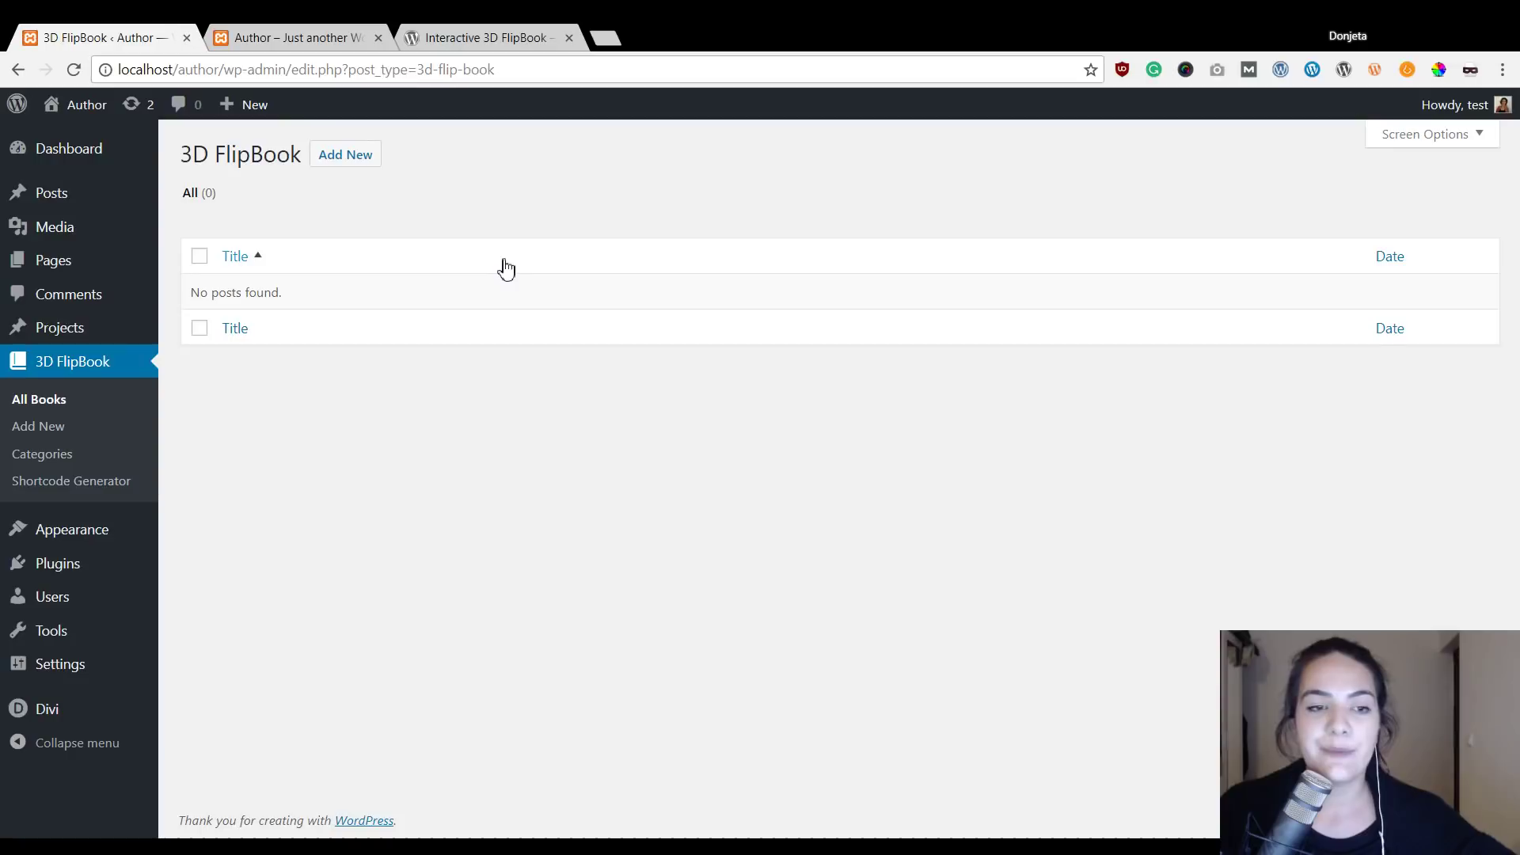
left_click(332, 174)
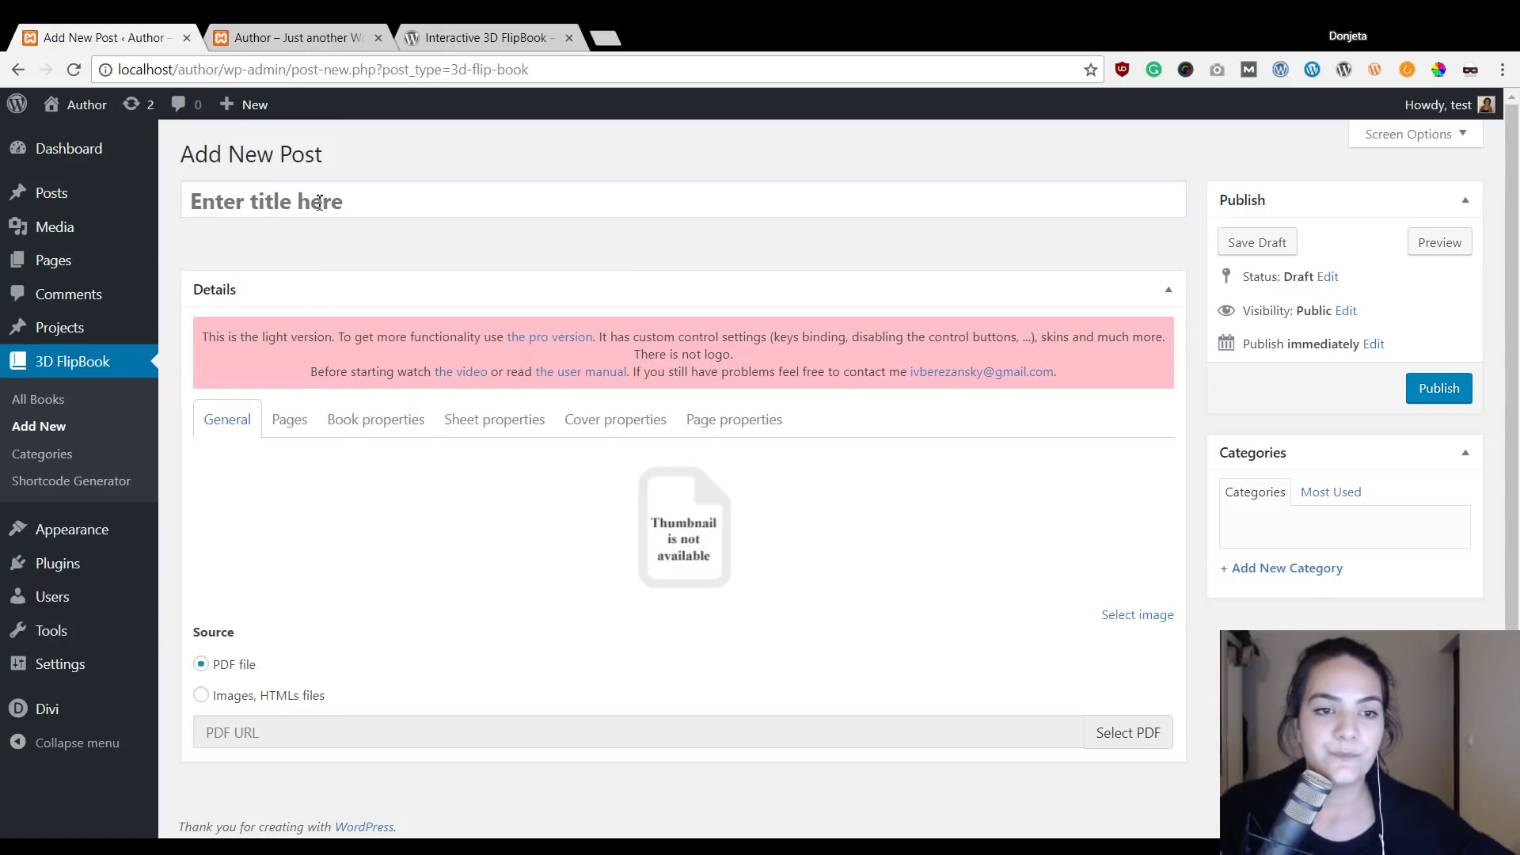
left_click(321, 194)
type("Book 1")
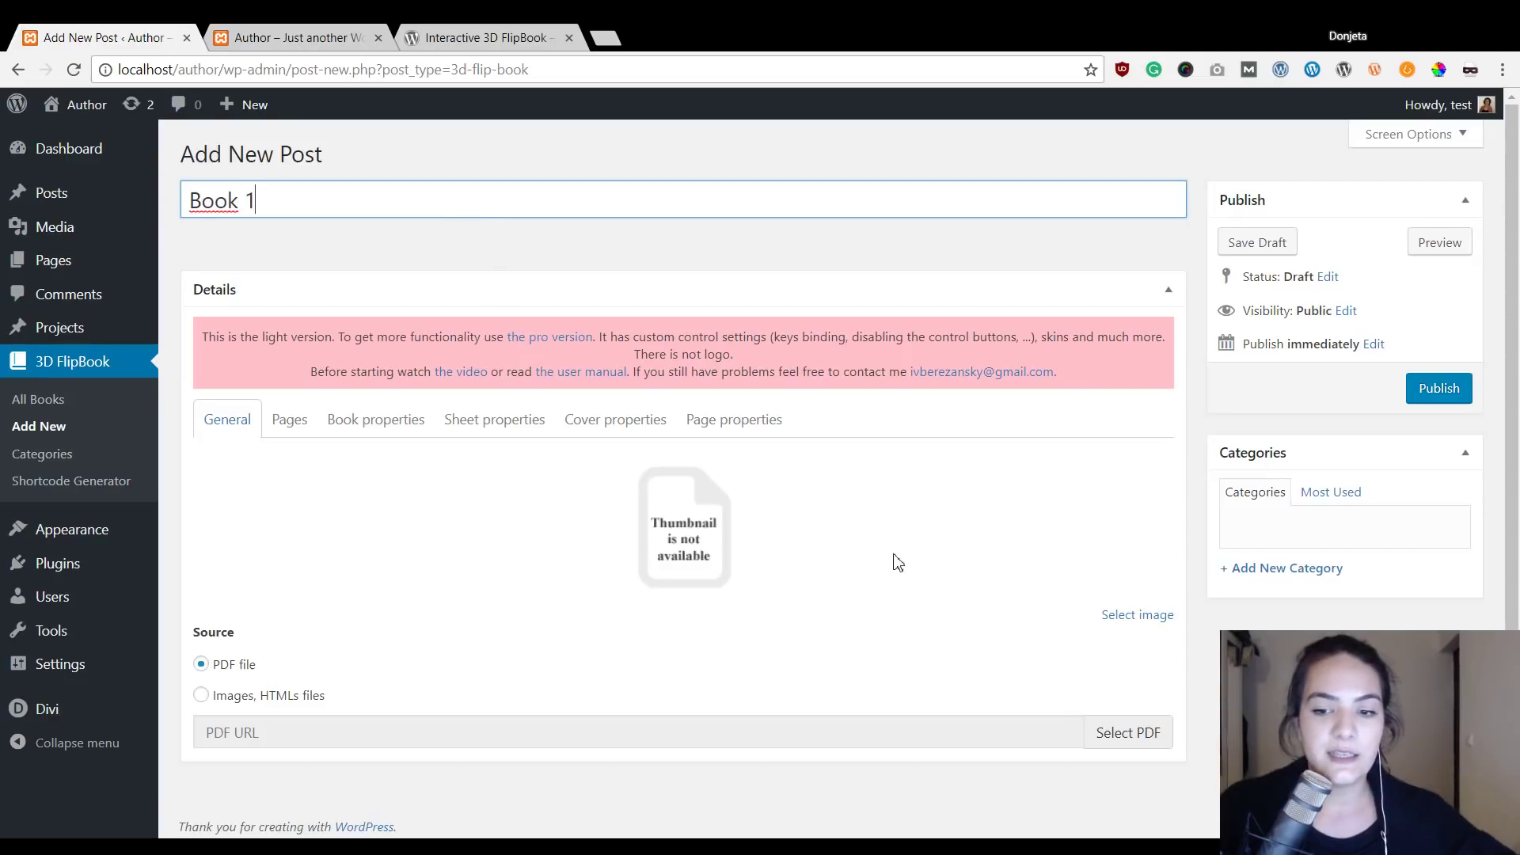
Upload The-Rules-of-Life.pdf as the PDF source of Book 1 and publish the flipbook.
left_click(1136, 736)
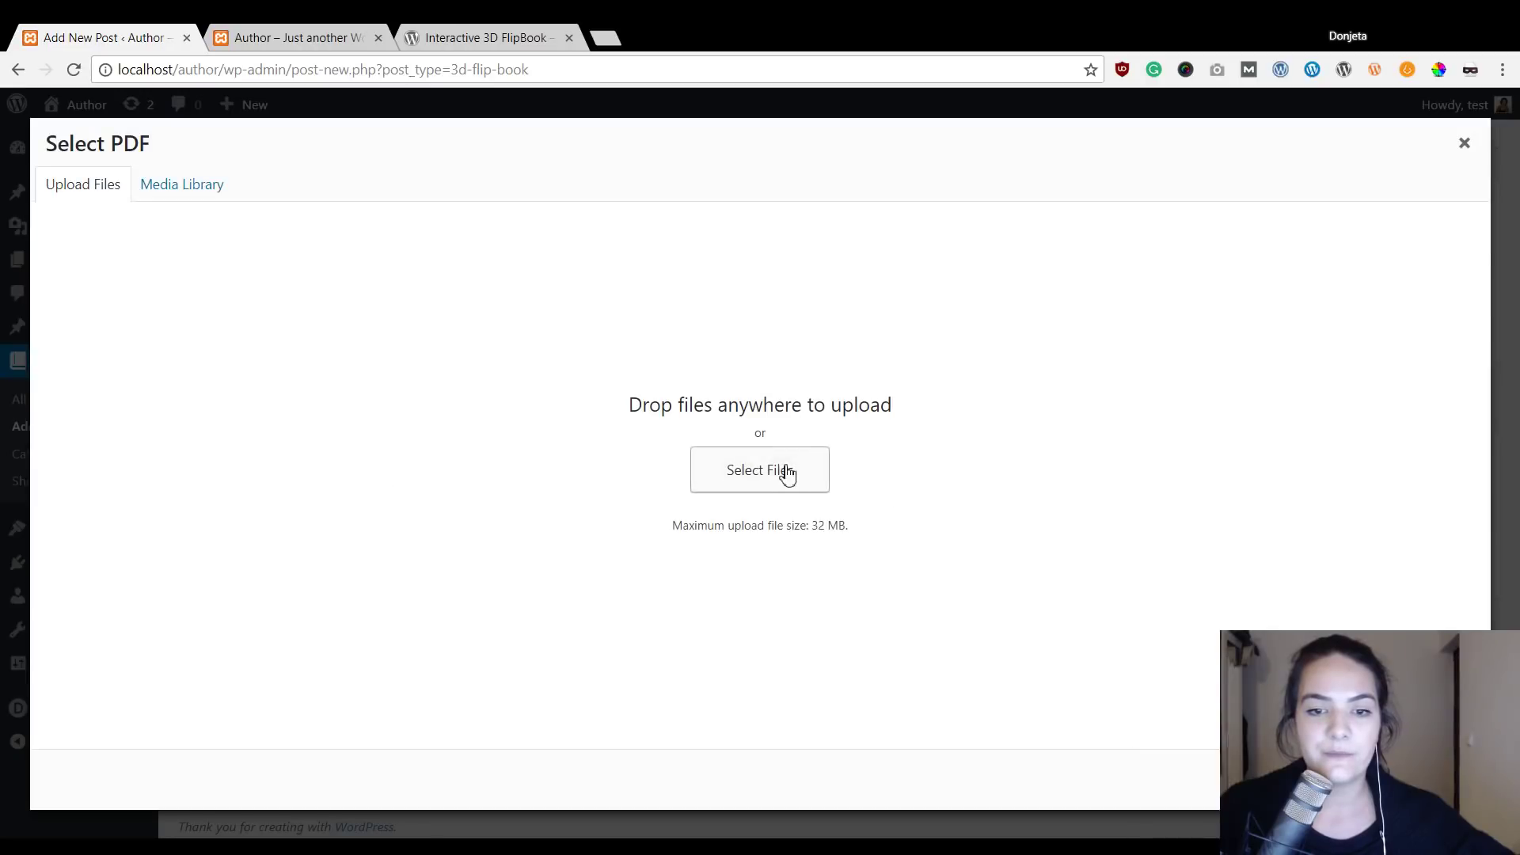
left_click(751, 493)
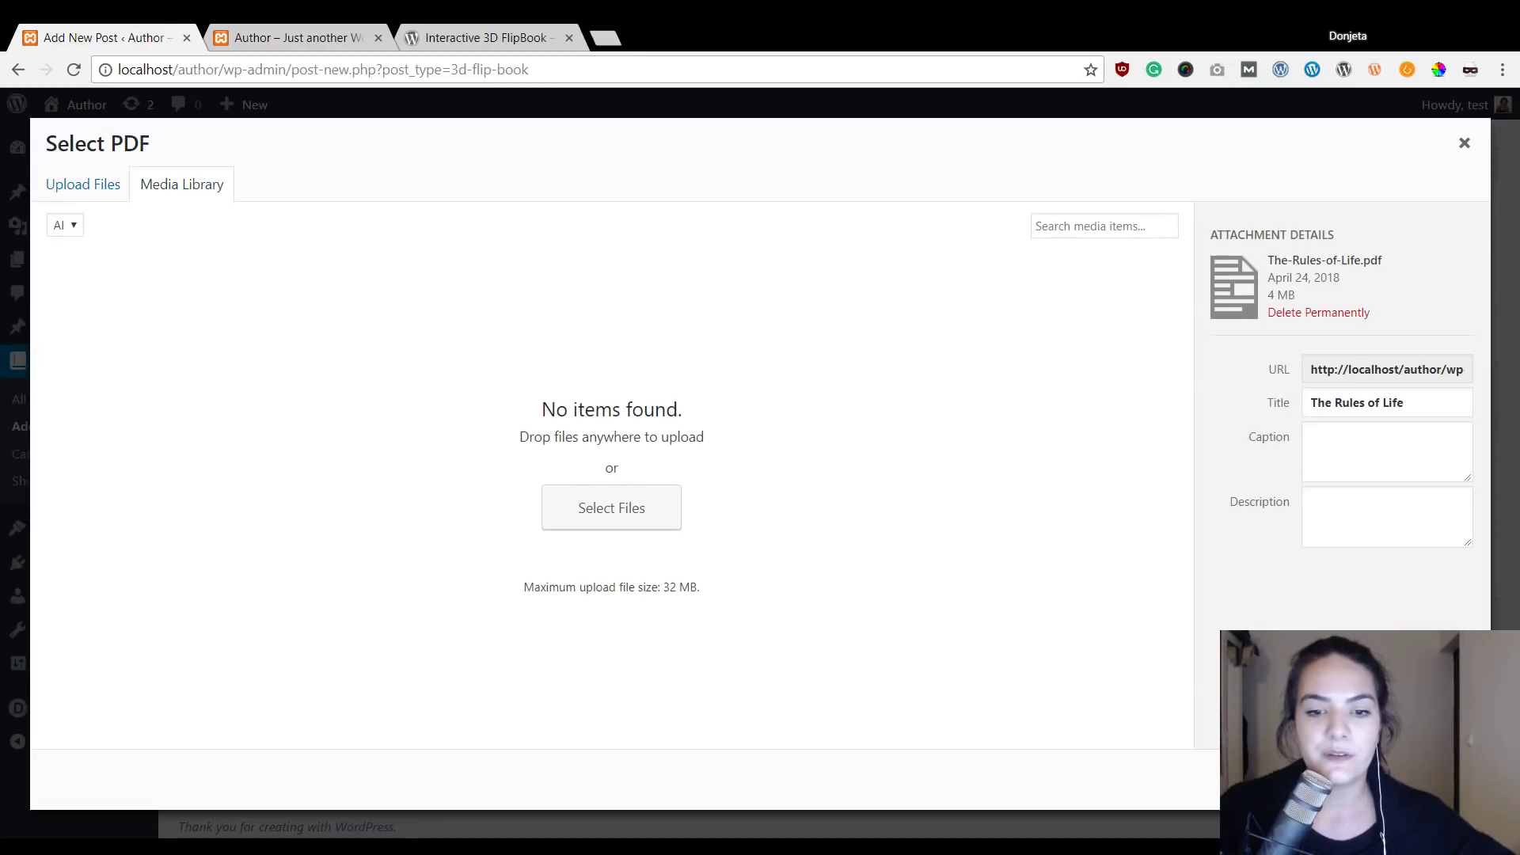
left_click(1450, 779)
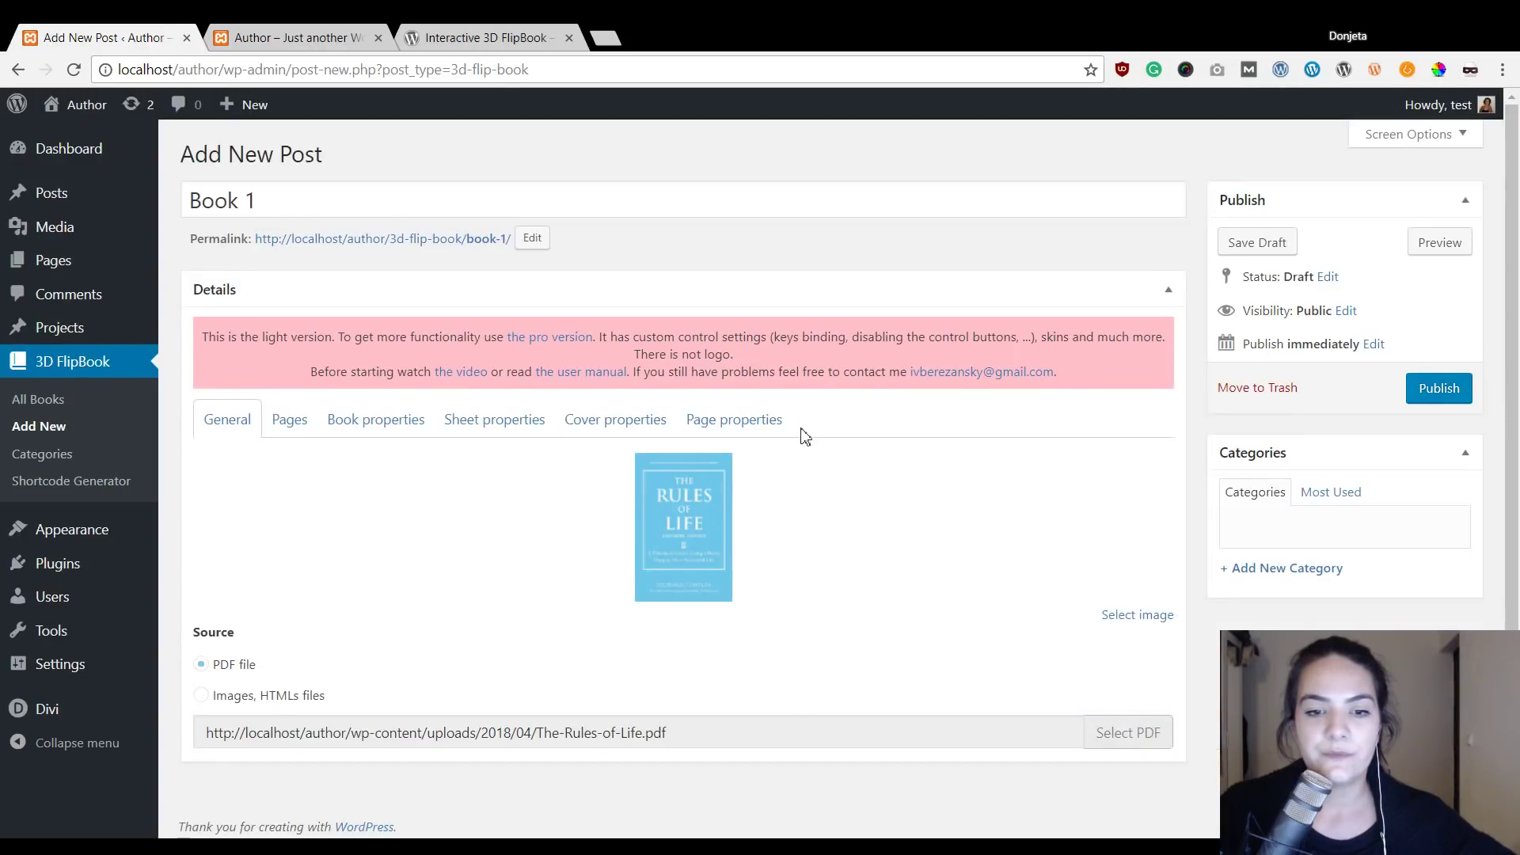
scroll(805, 436, "down", 1)
left_click(1456, 381)
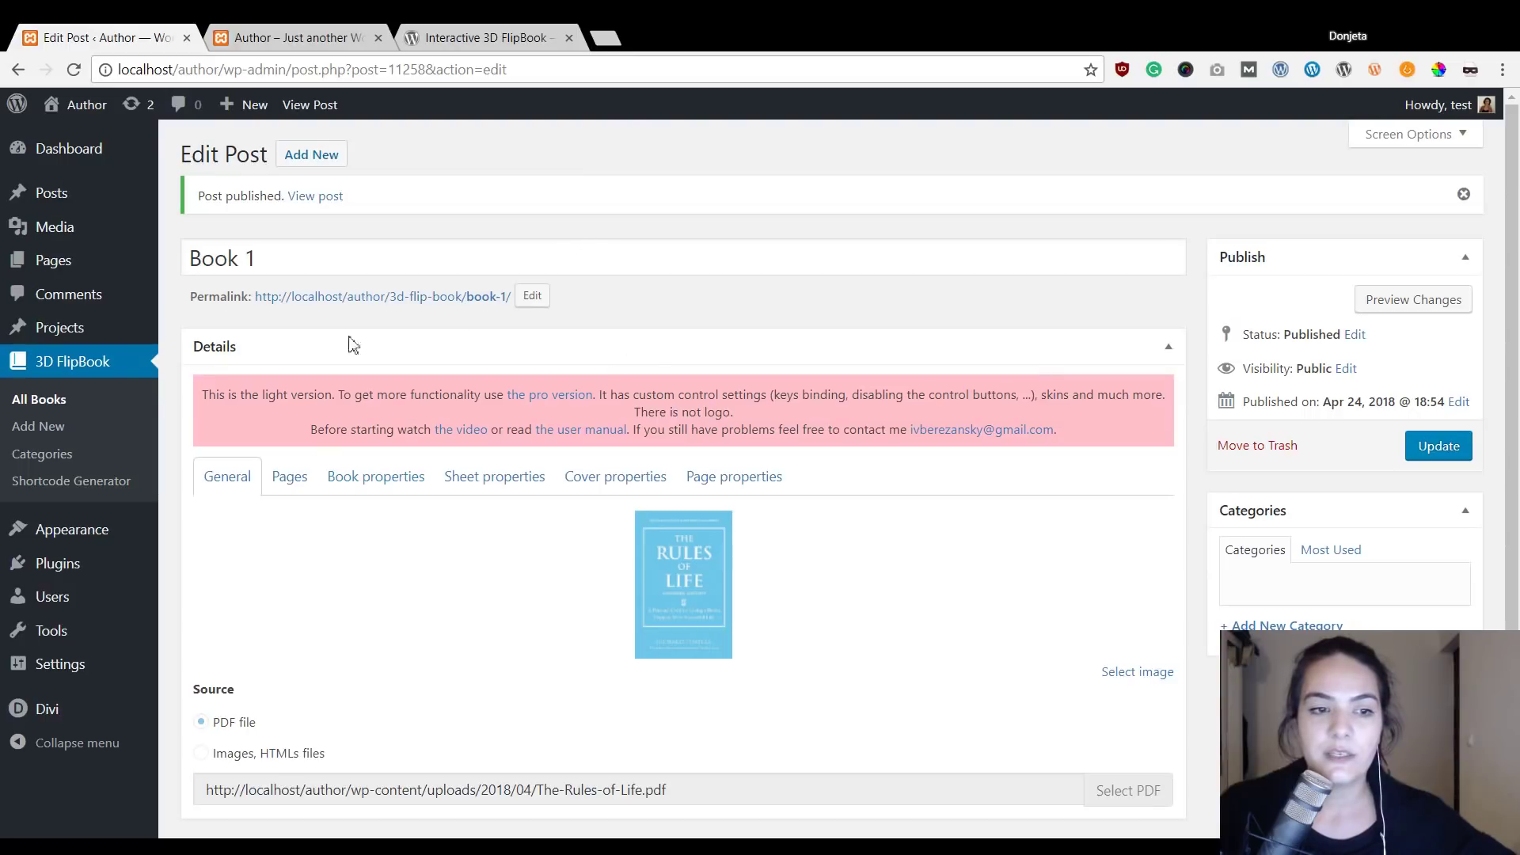
Review the two flipbook placements on the author1 home page: the RGB cover and the "Read The First Chapter Now!" section.
left_click(279, 37)
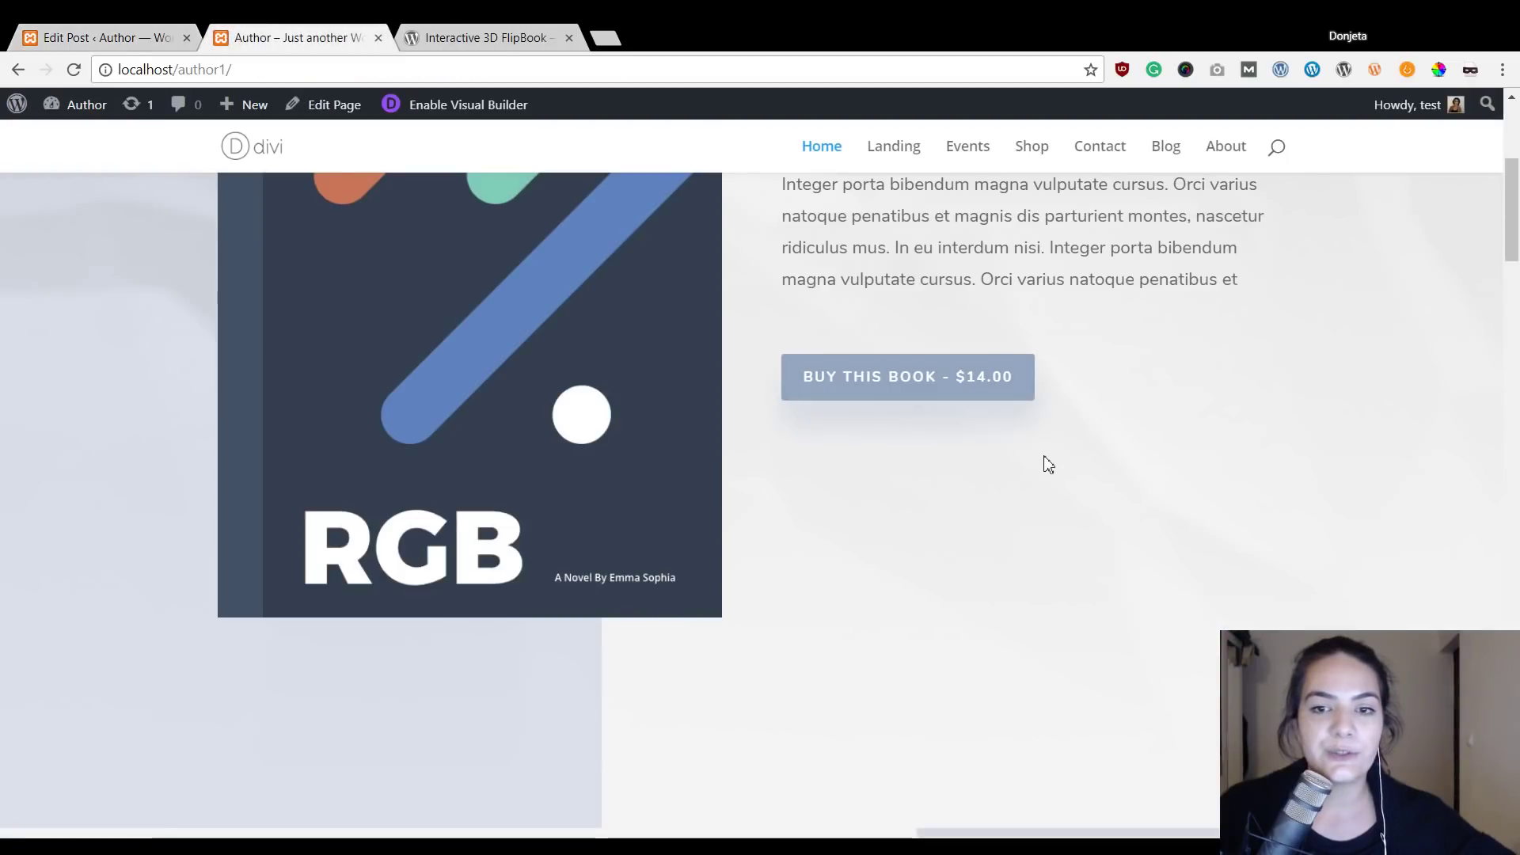
scroll(1049, 465, "up", 5)
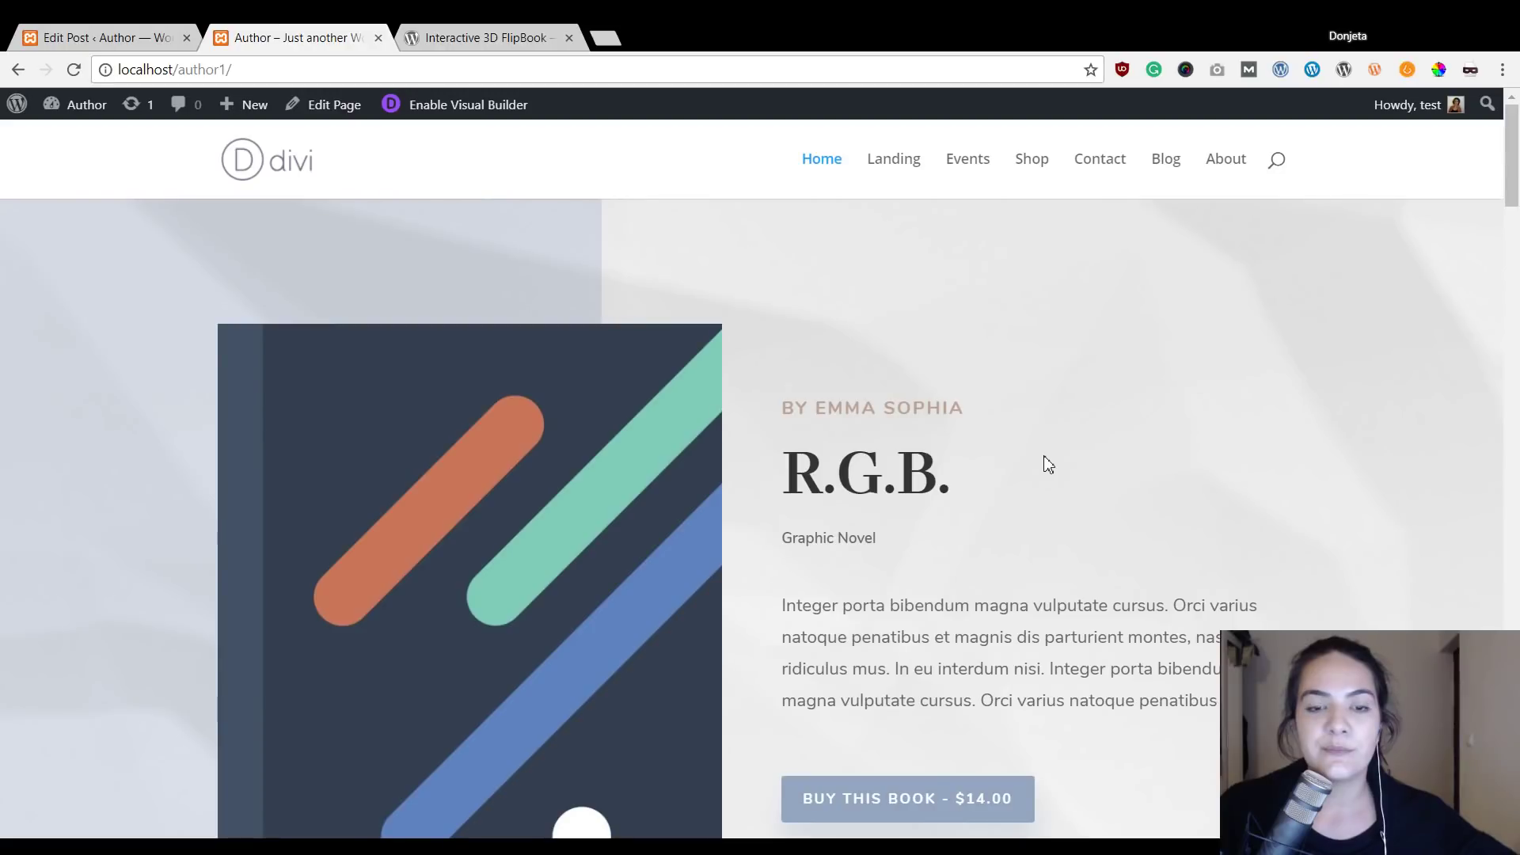
scroll(1048, 464, "down", 2)
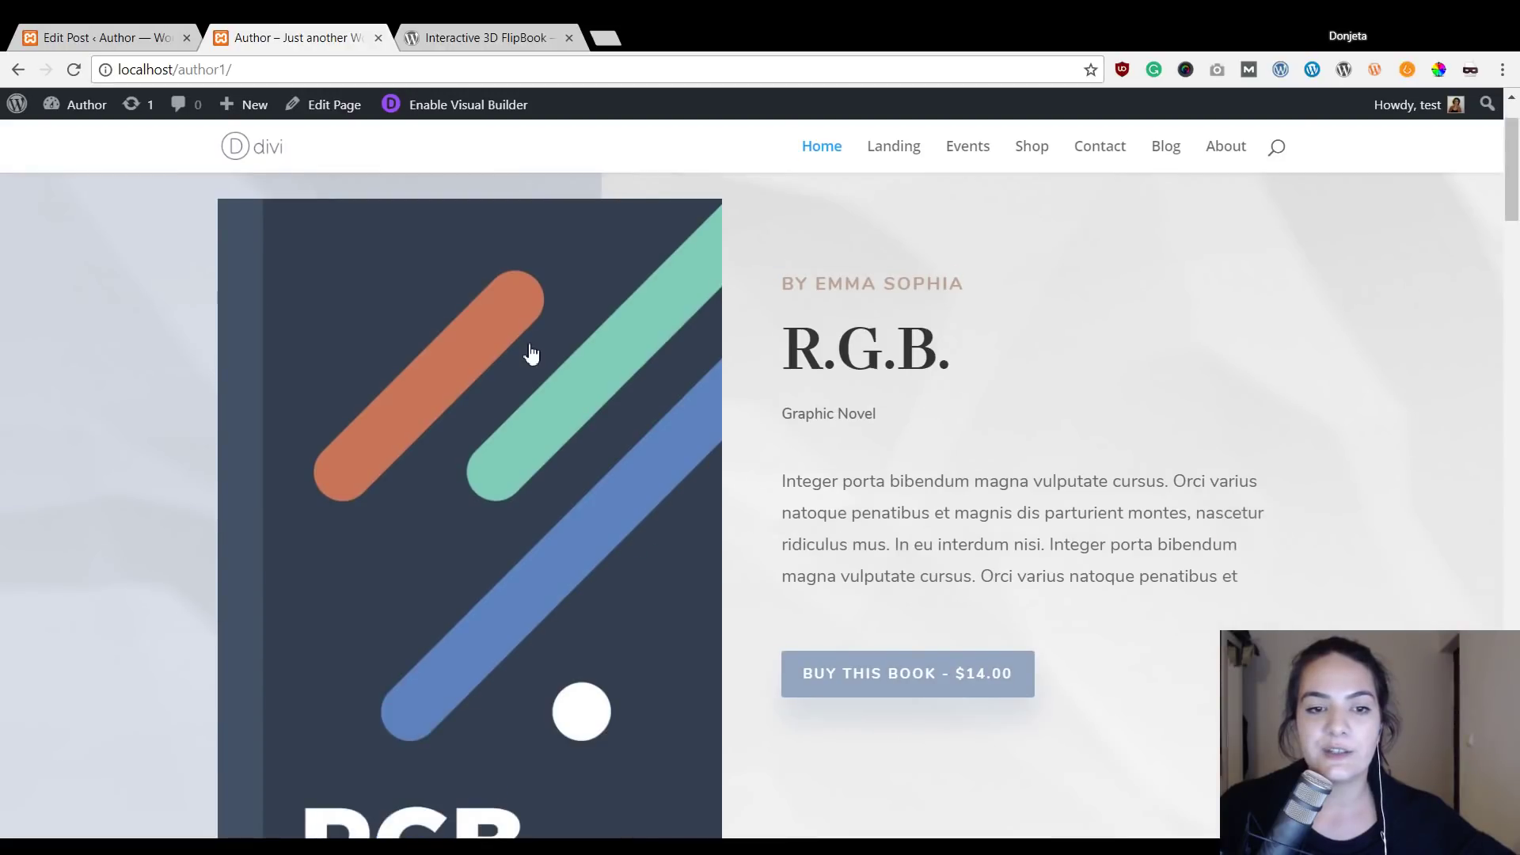
scroll(1042, 445, "down", 10)
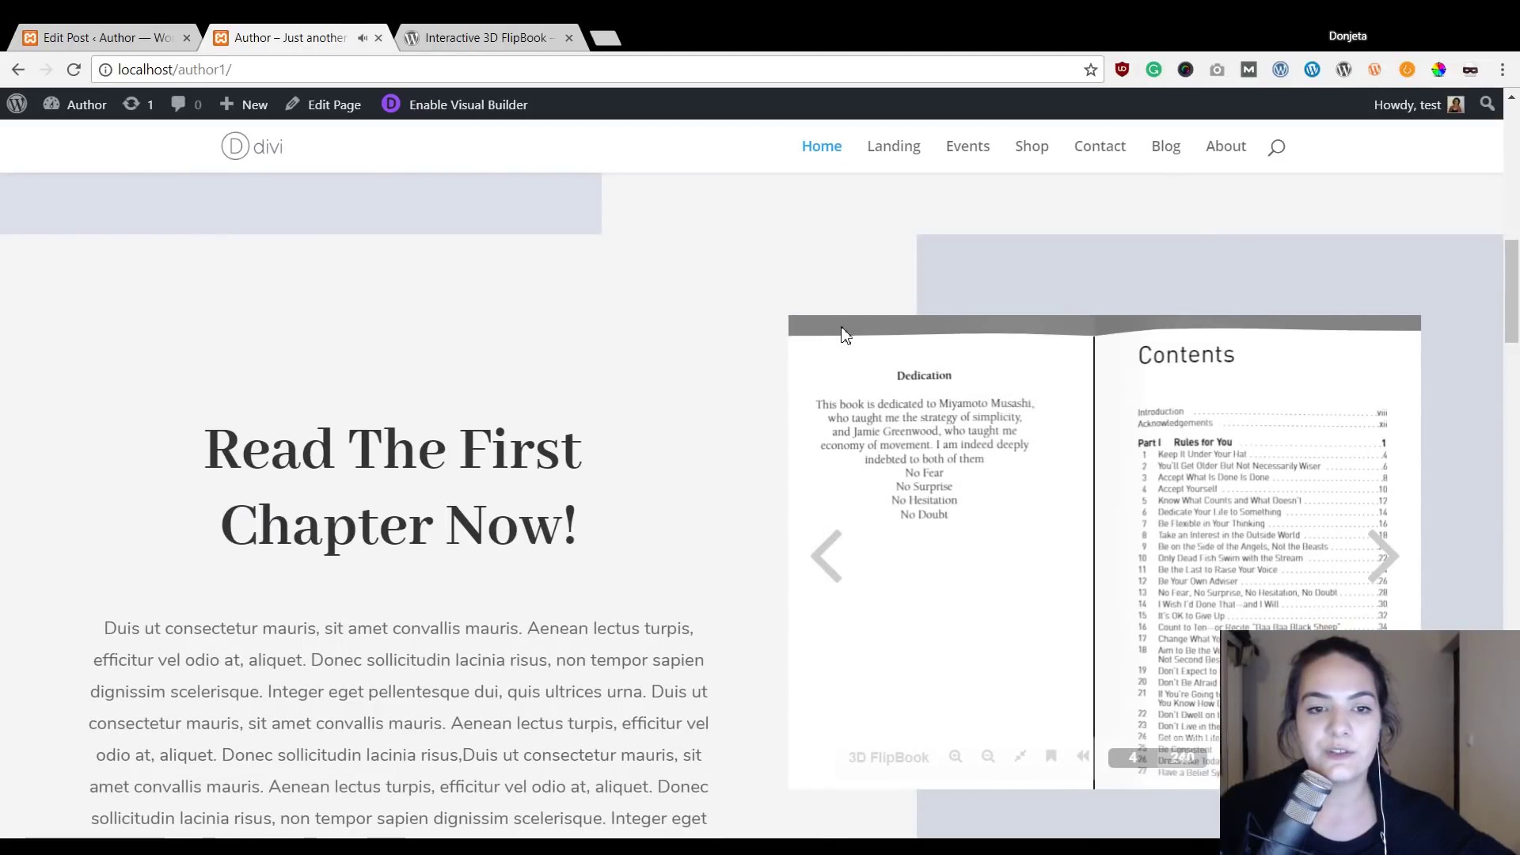
scroll(842, 334, "up", 8)
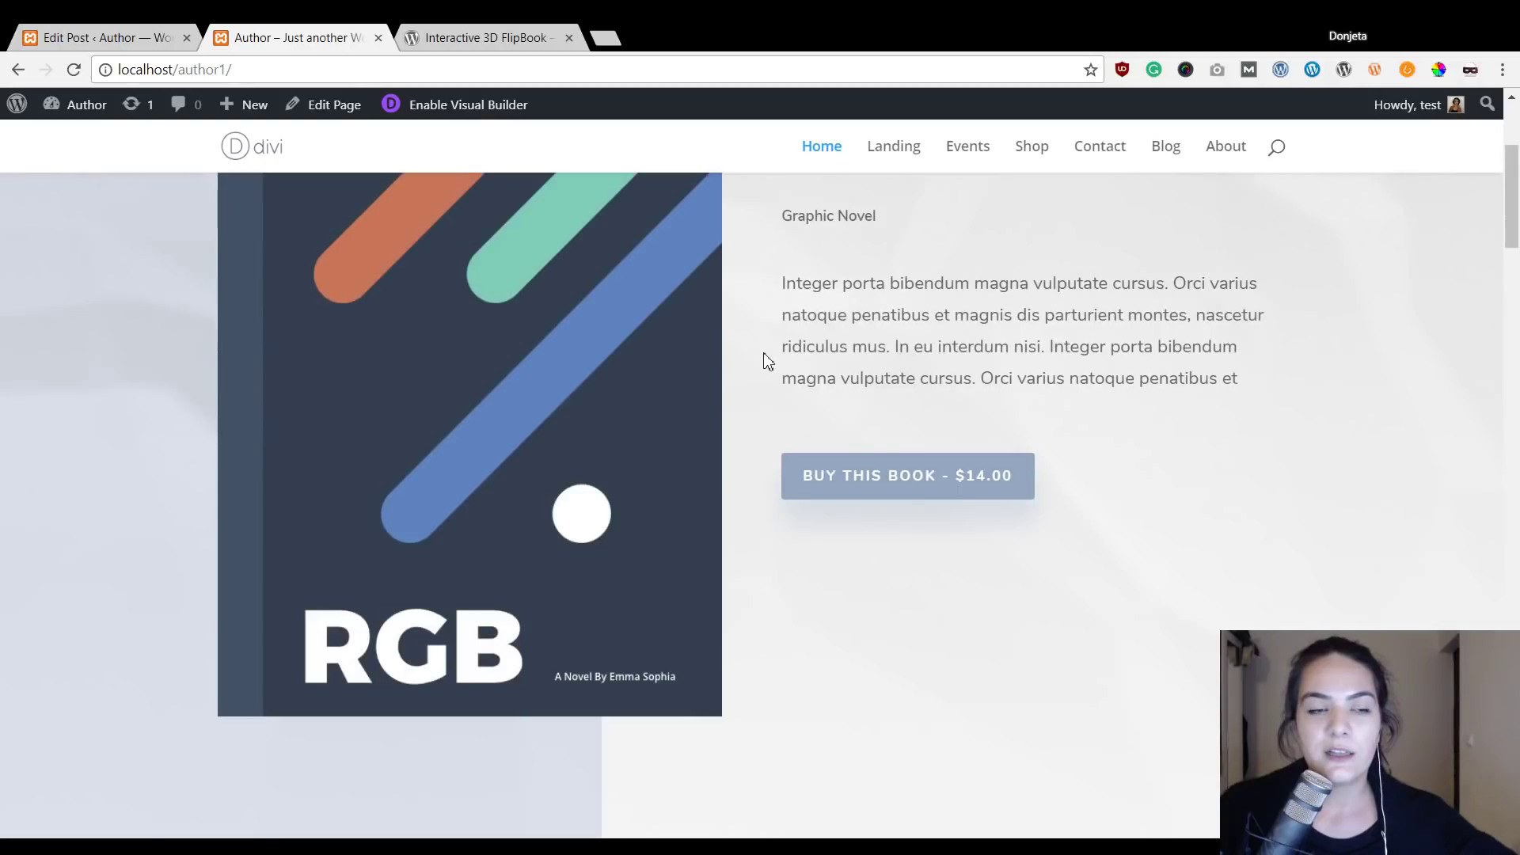
Generate a 3D FlipBook shortcode for Book 1 with the Lightbox activation link view mode and select the whole shortcode.
left_click(131, 38)
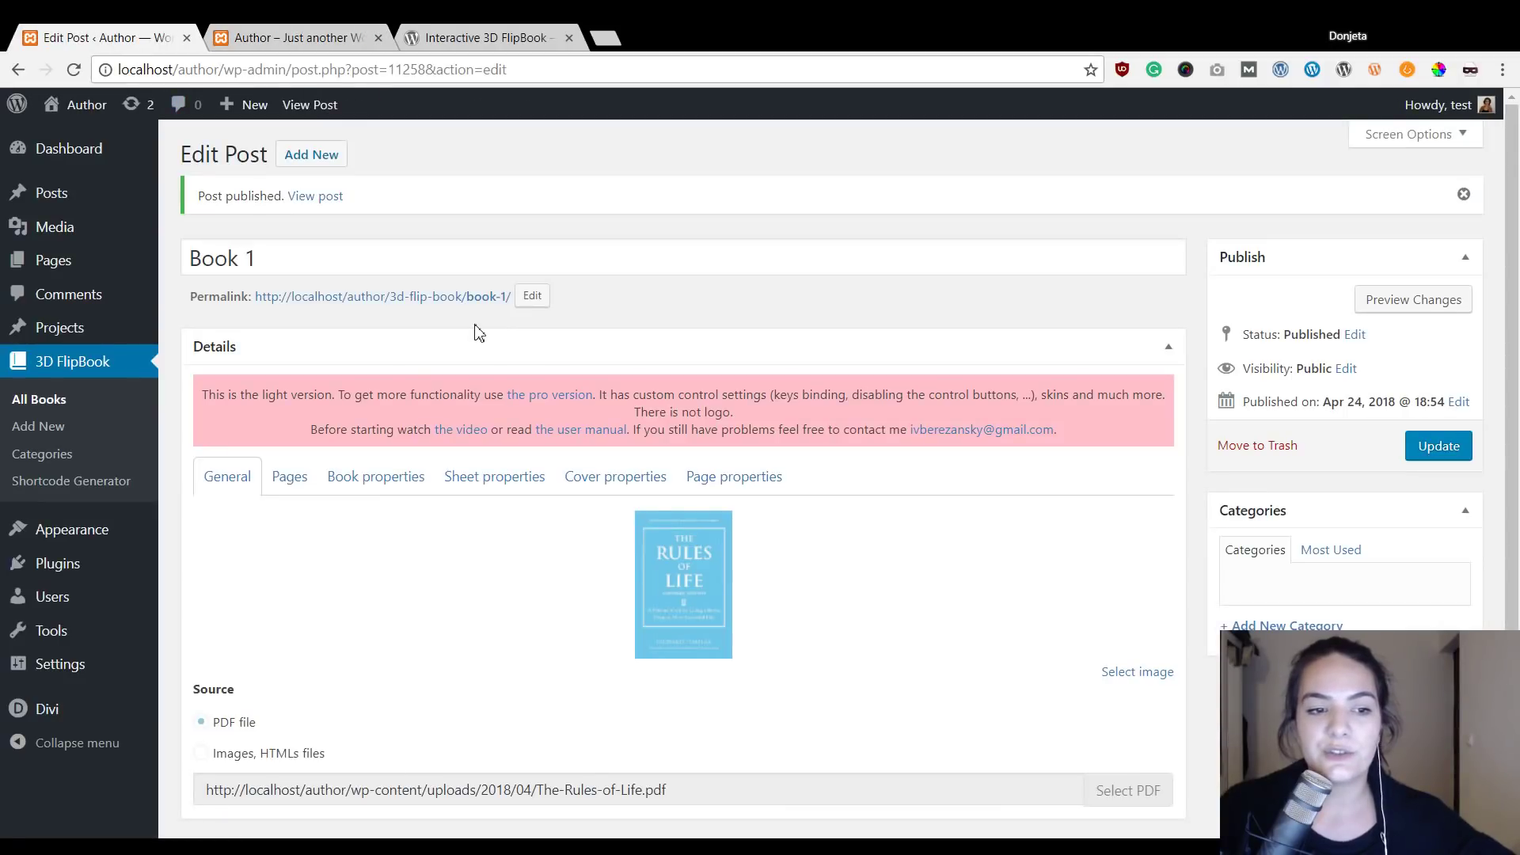
left_click(61, 488)
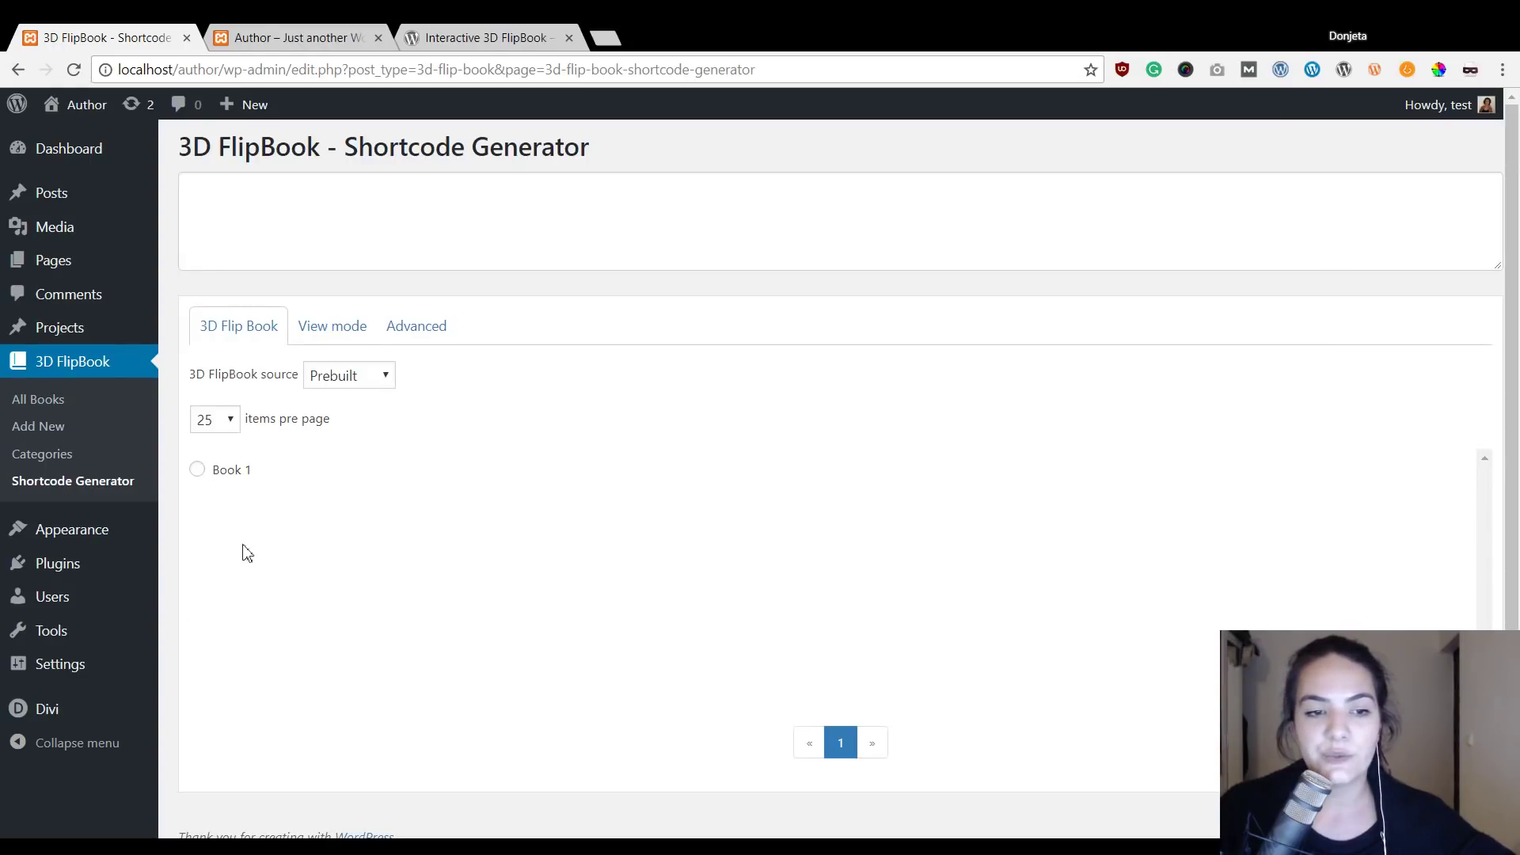
left_click(198, 470)
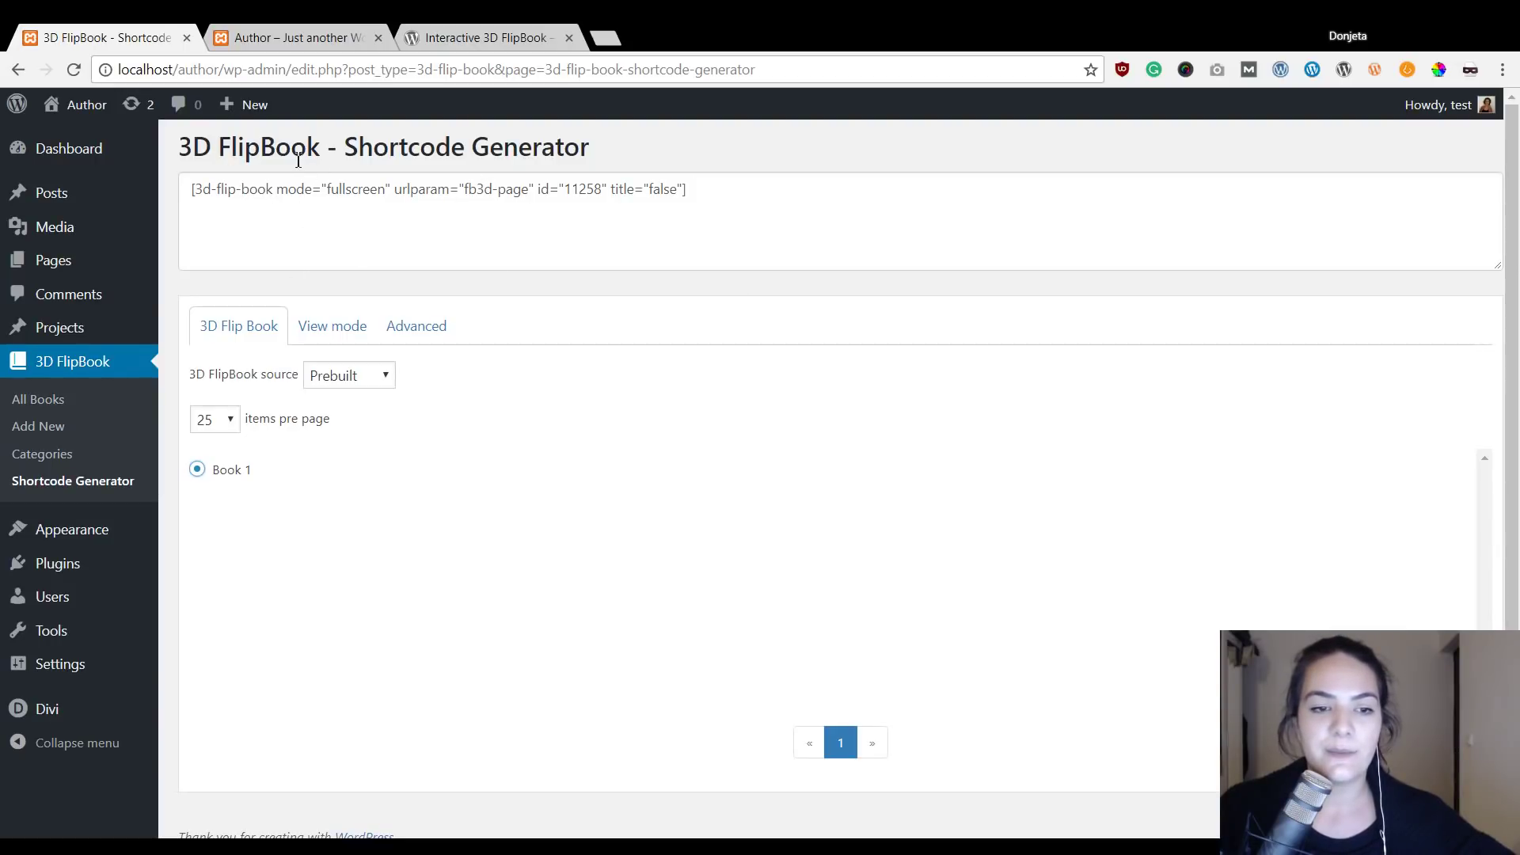
left_click(332, 336)
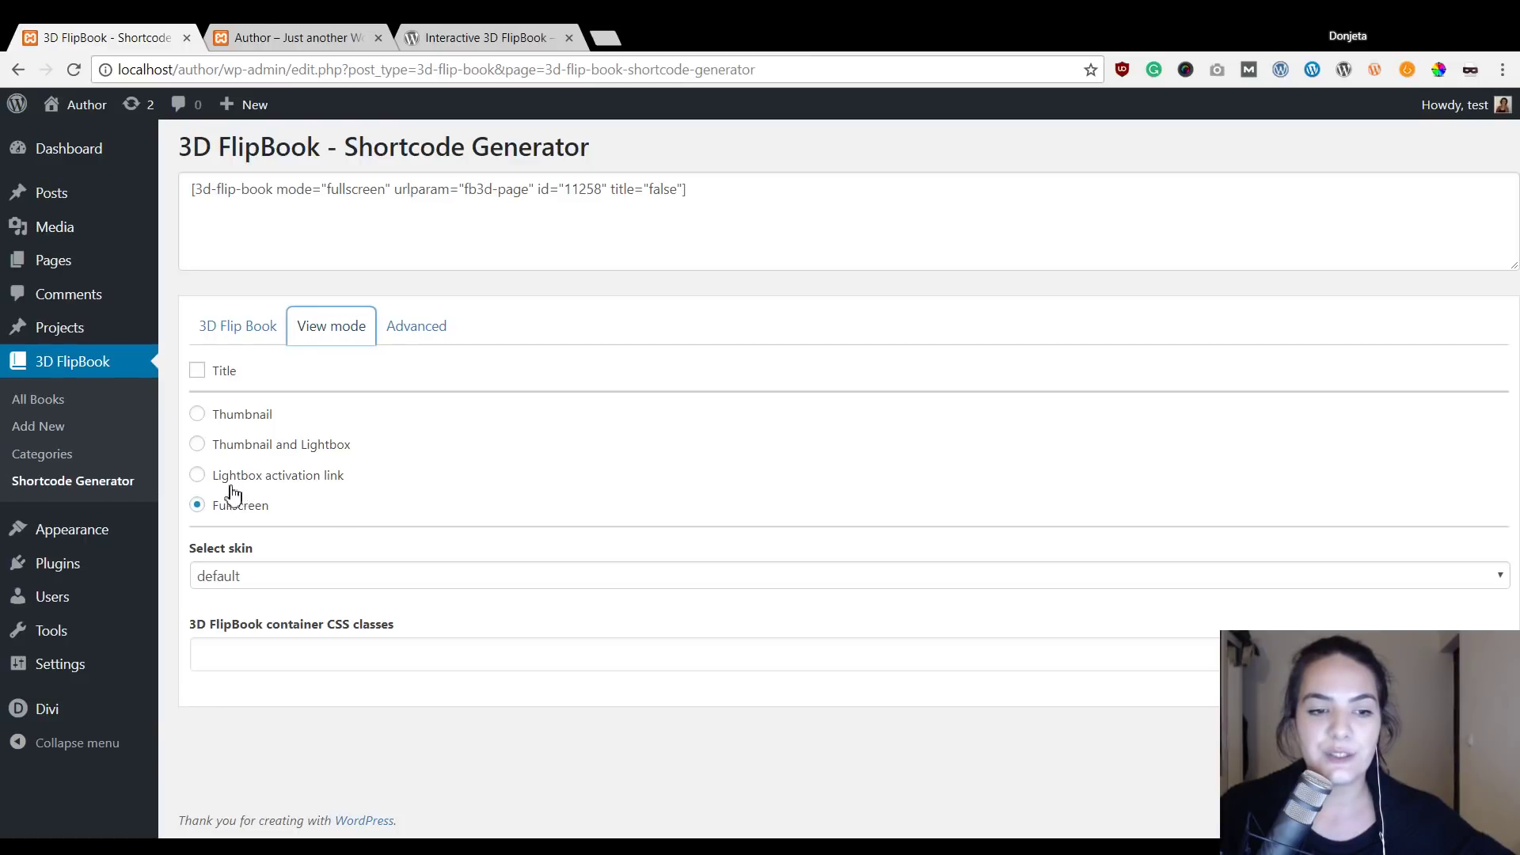
left_click(198, 475)
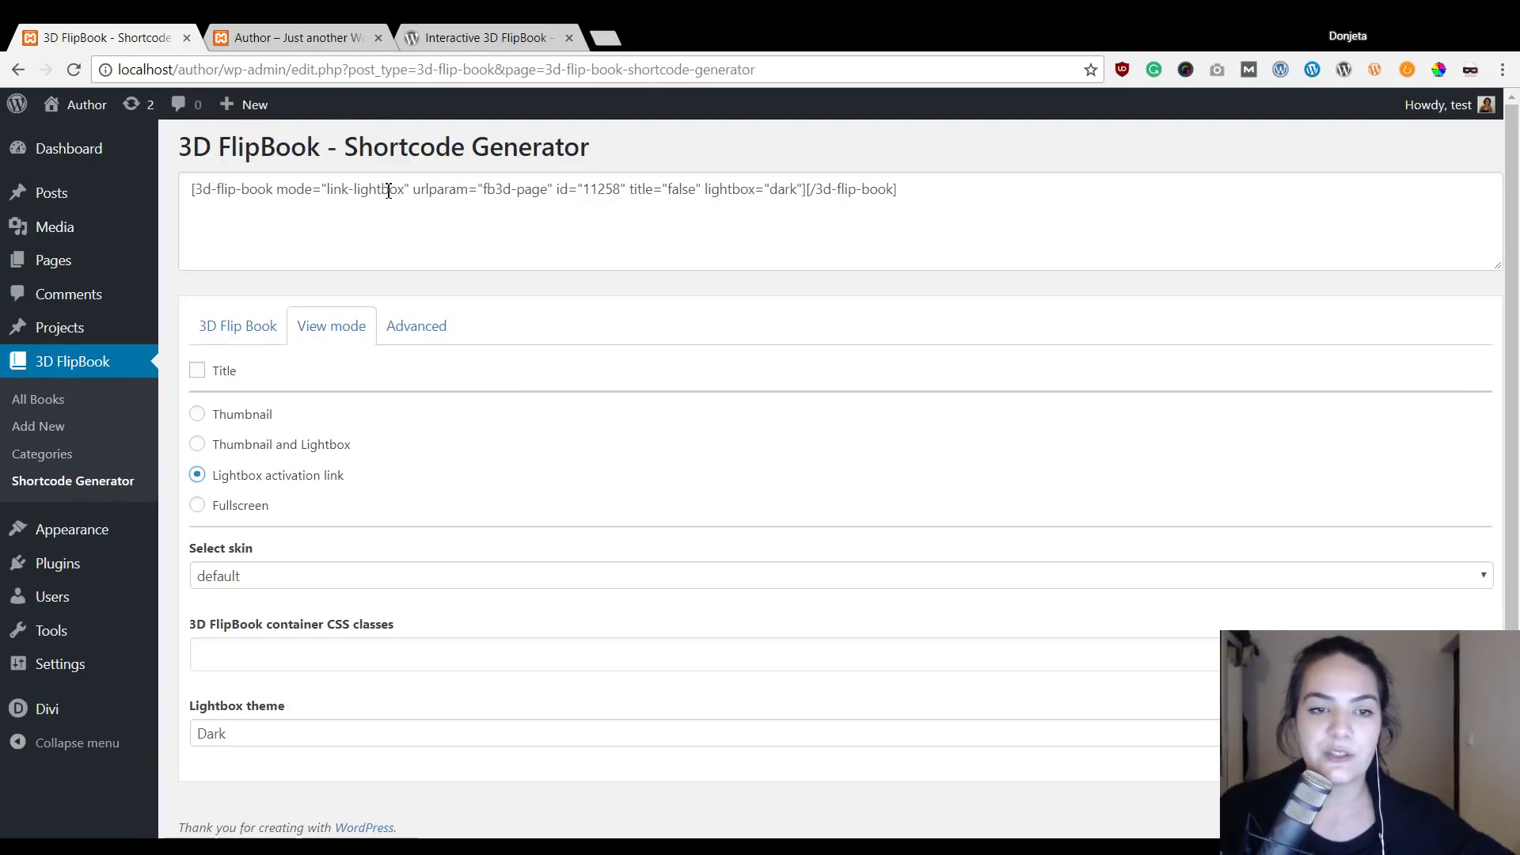
left_click(720, 206)
key("ctrl+a")
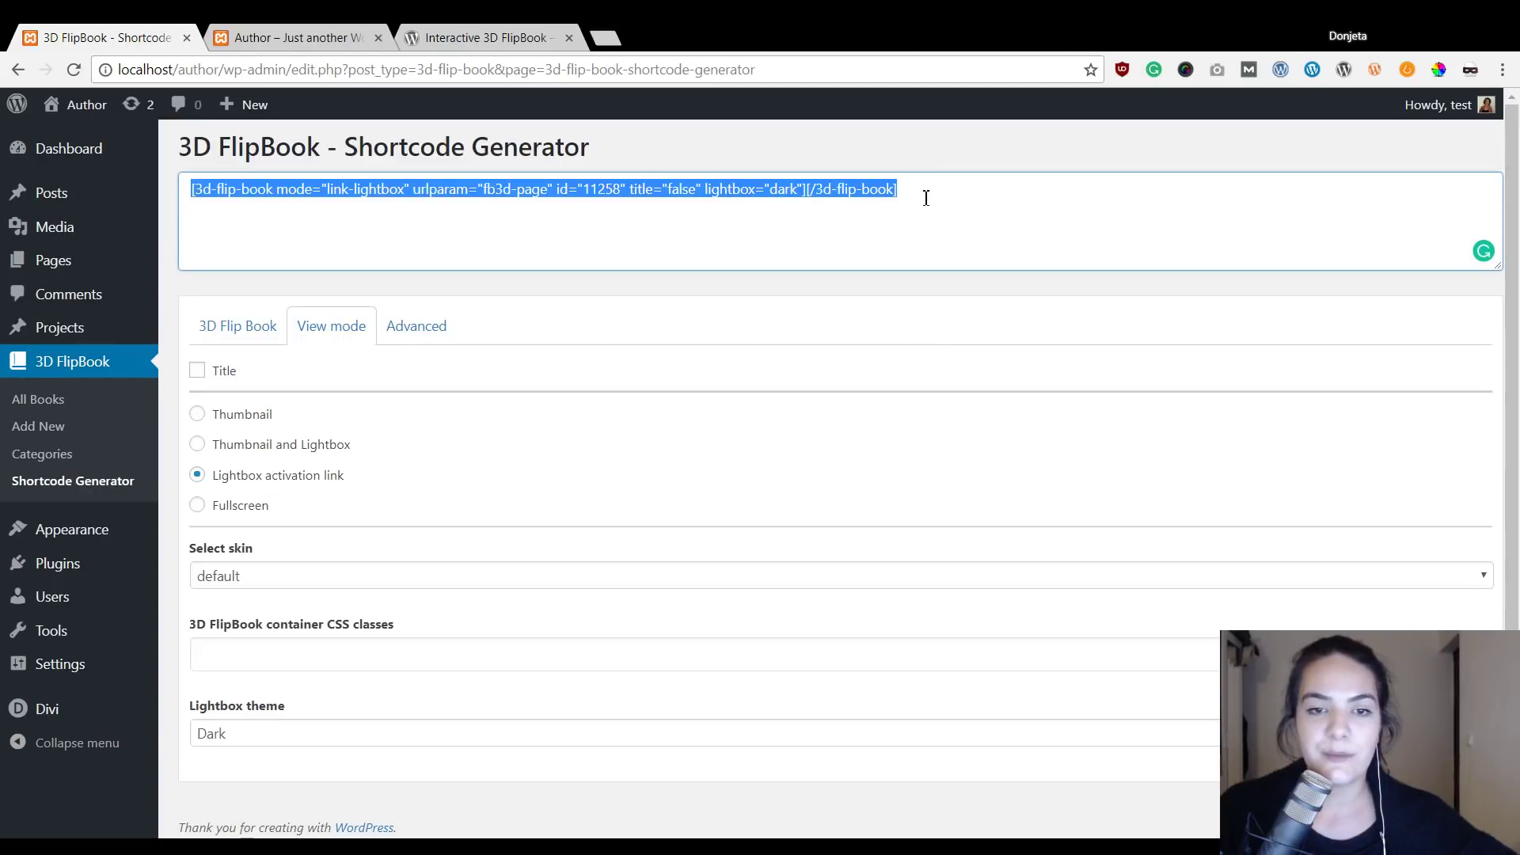
Open the author site's WordPress admin area in an additional browser tab and return to the Shortcode Generator.
middle_click(17, 104)
left_click(304, 36)
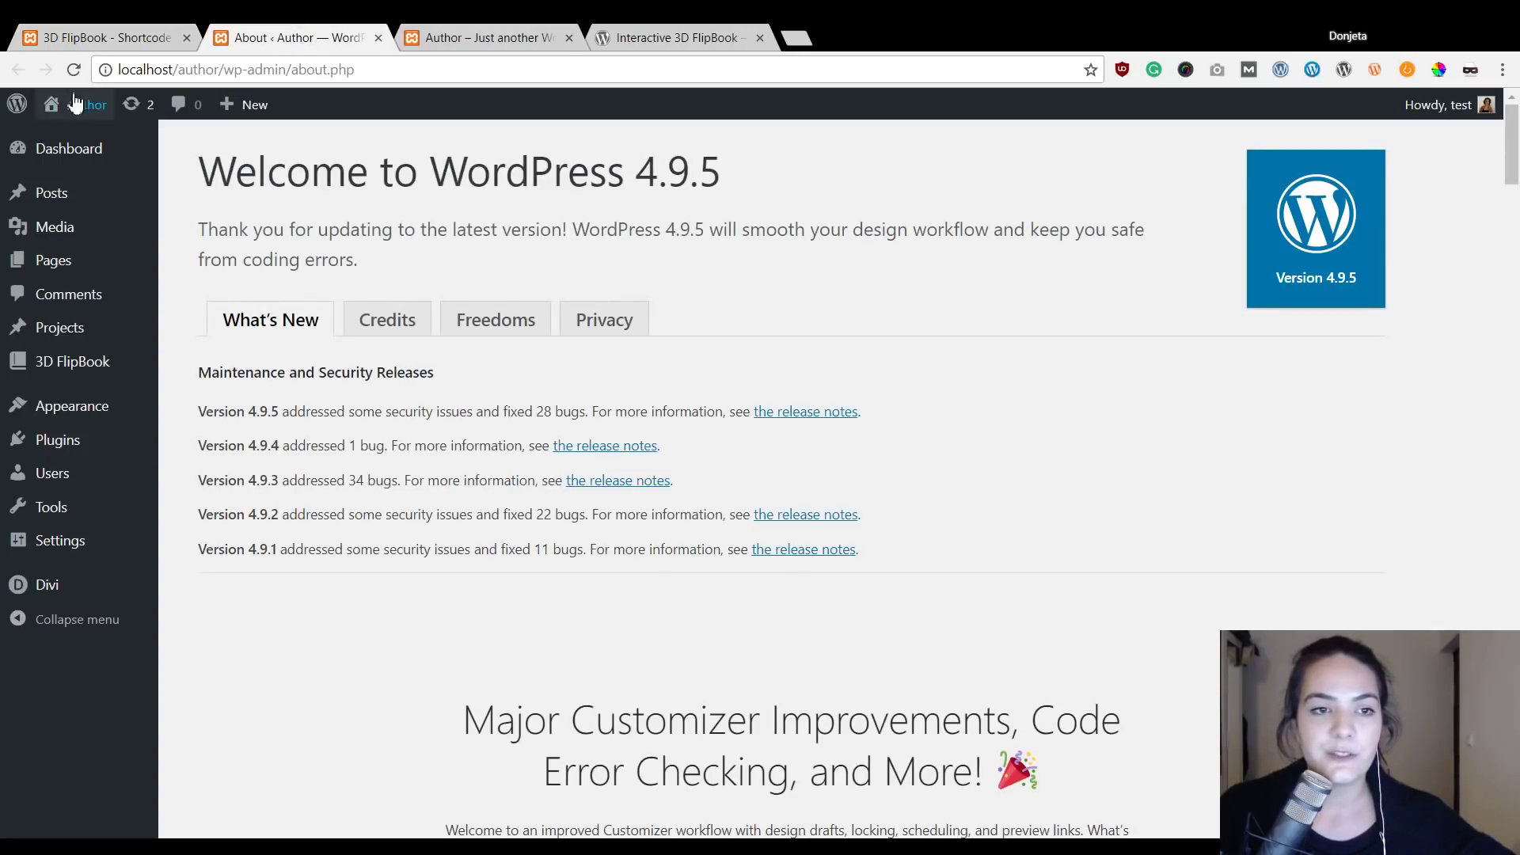
left_click(89, 37)
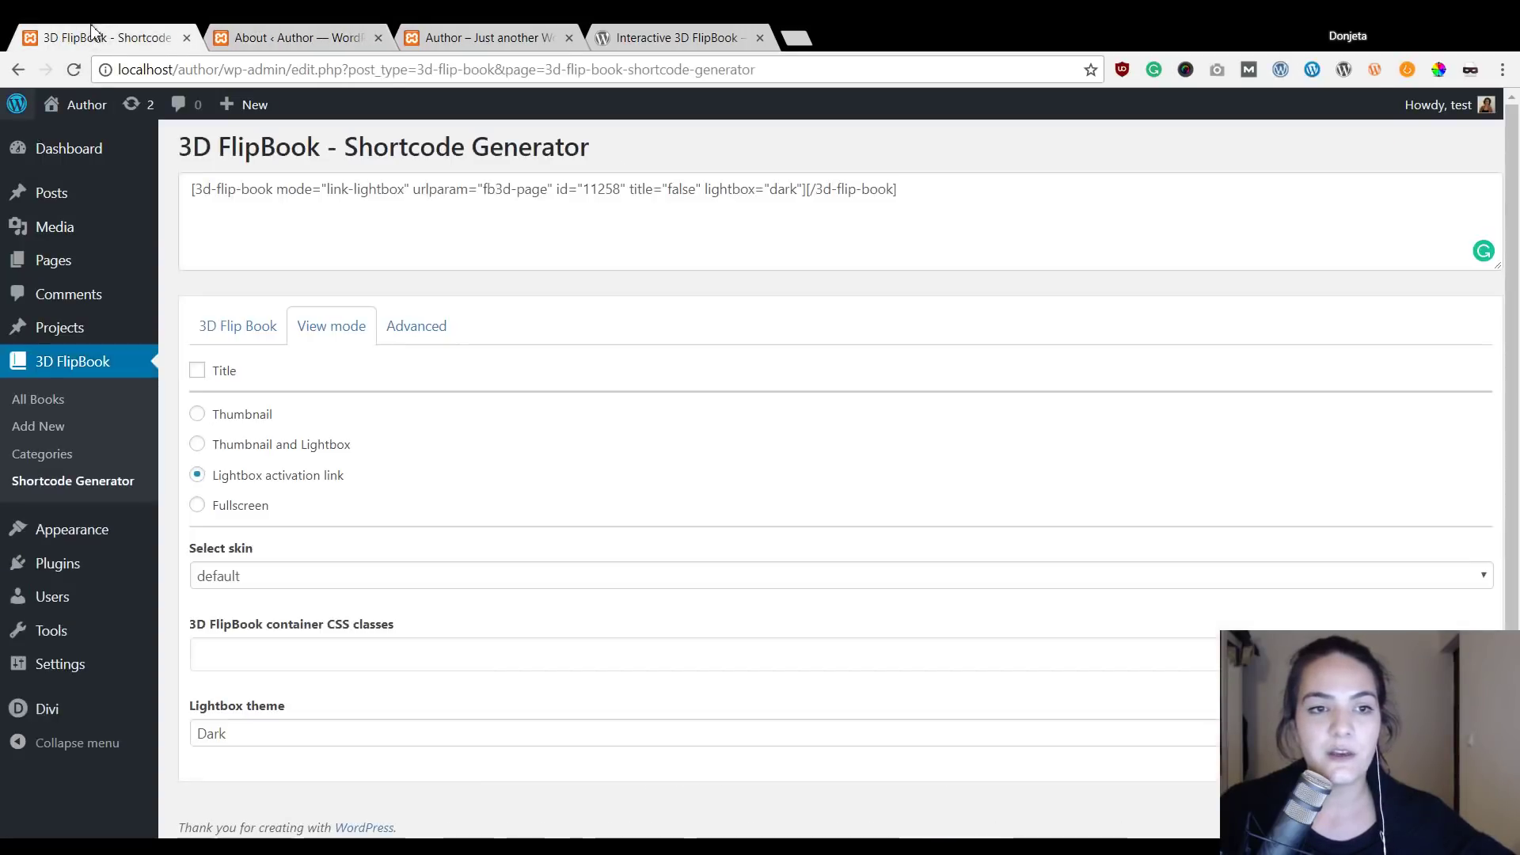
Open the author site's Landing page and enable the Visual Builder on it.
left_click(301, 36)
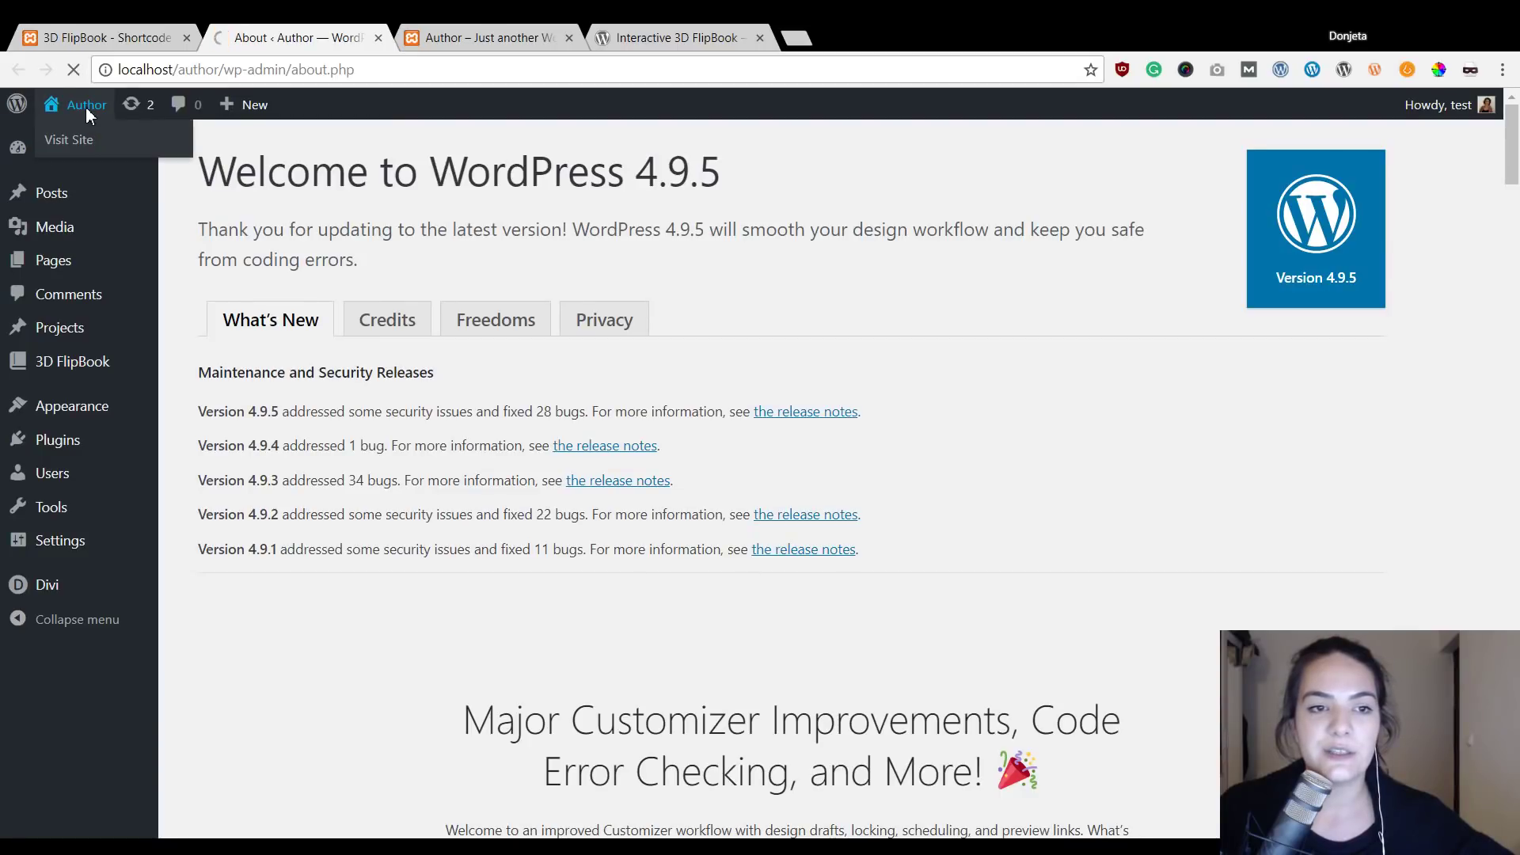
left_click(86, 106)
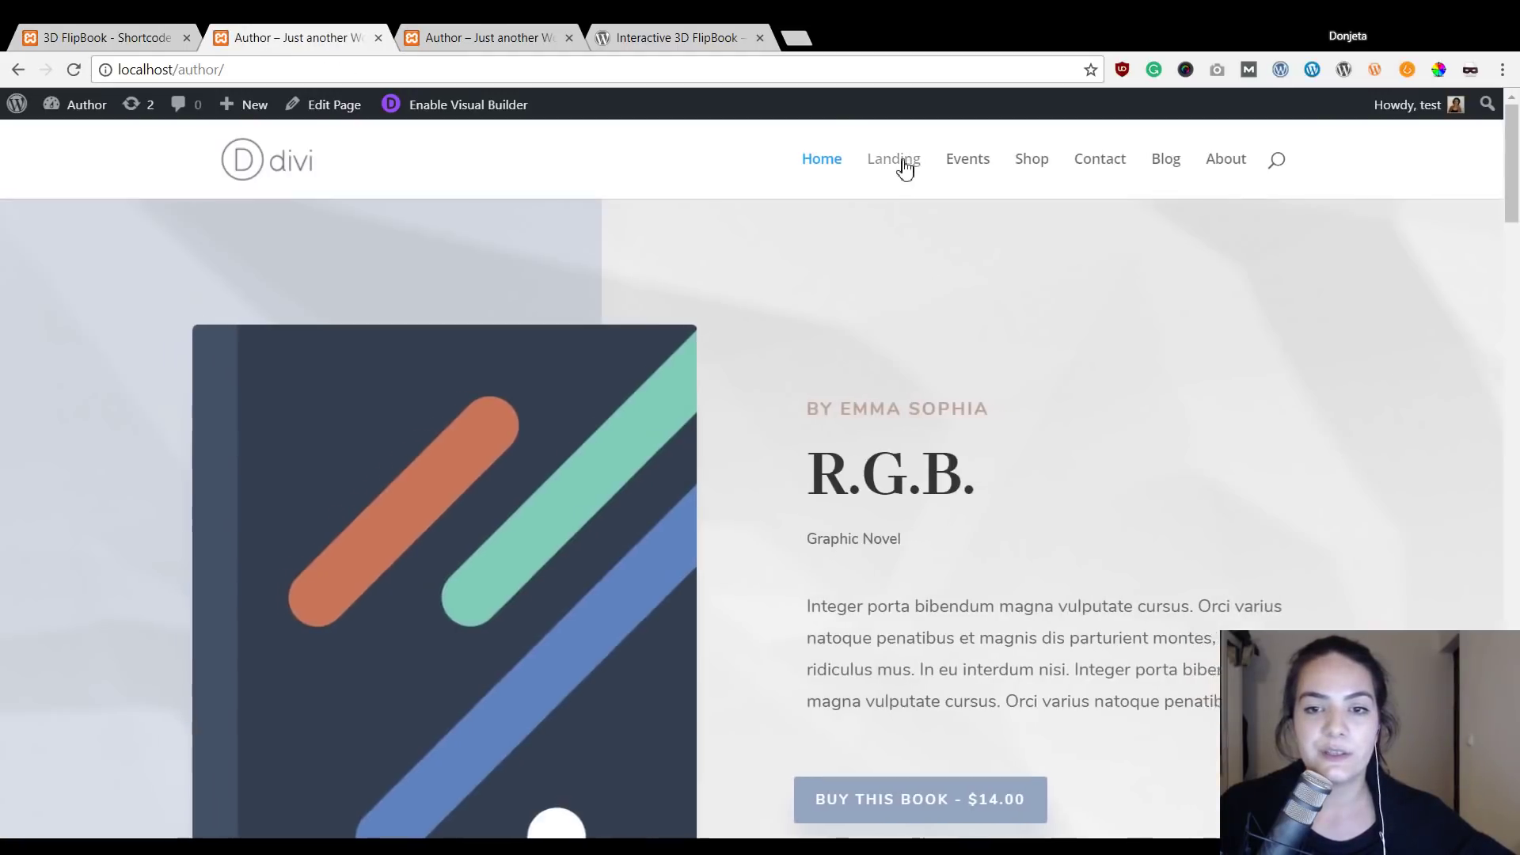
scroll(911, 237, "down", 7)
scroll(913, 269, "up", 8)
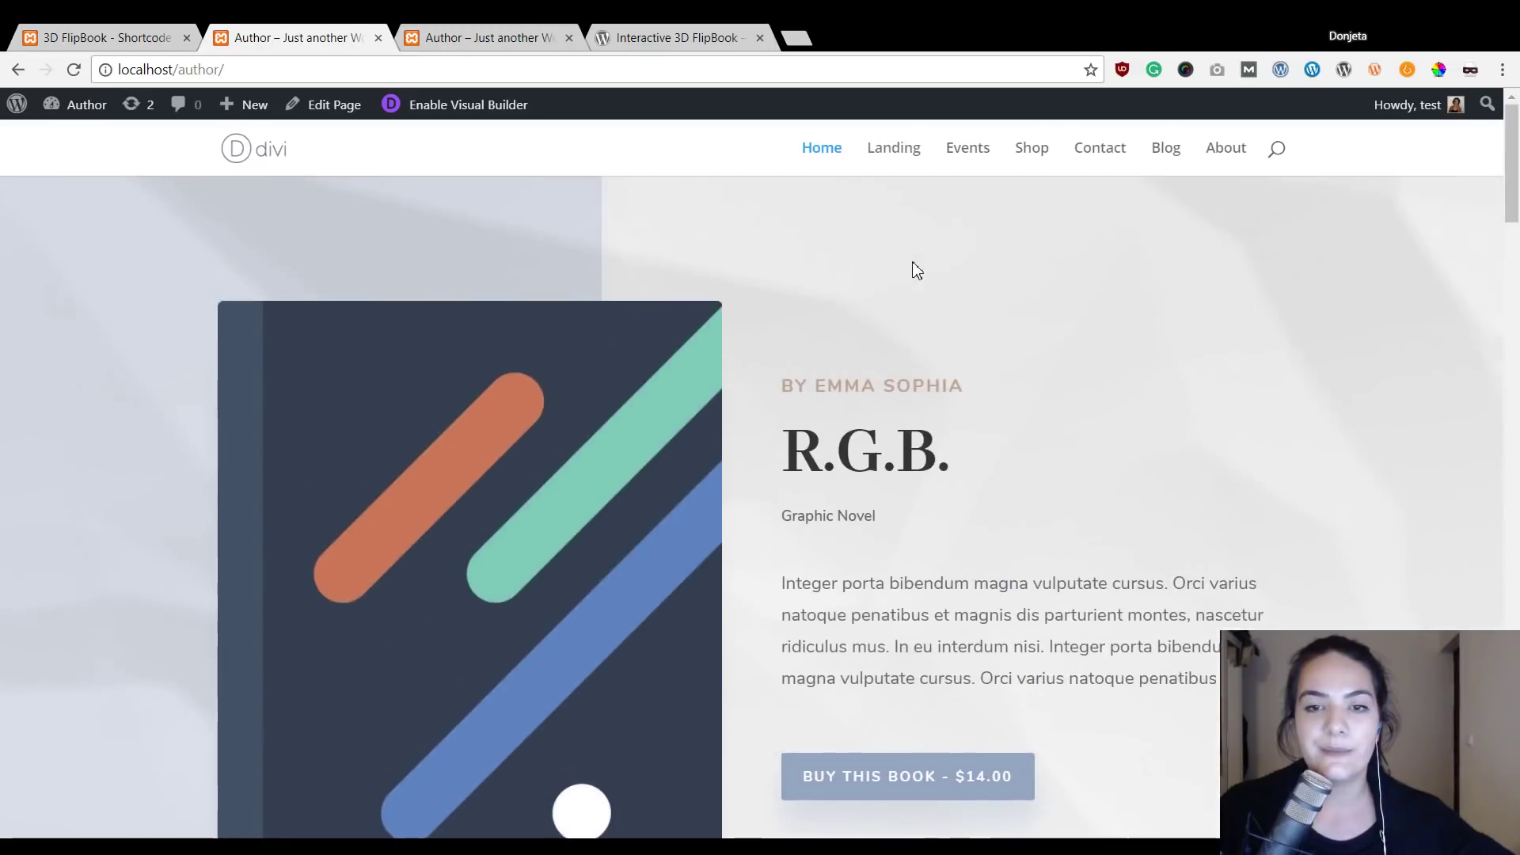
left_click(896, 160)
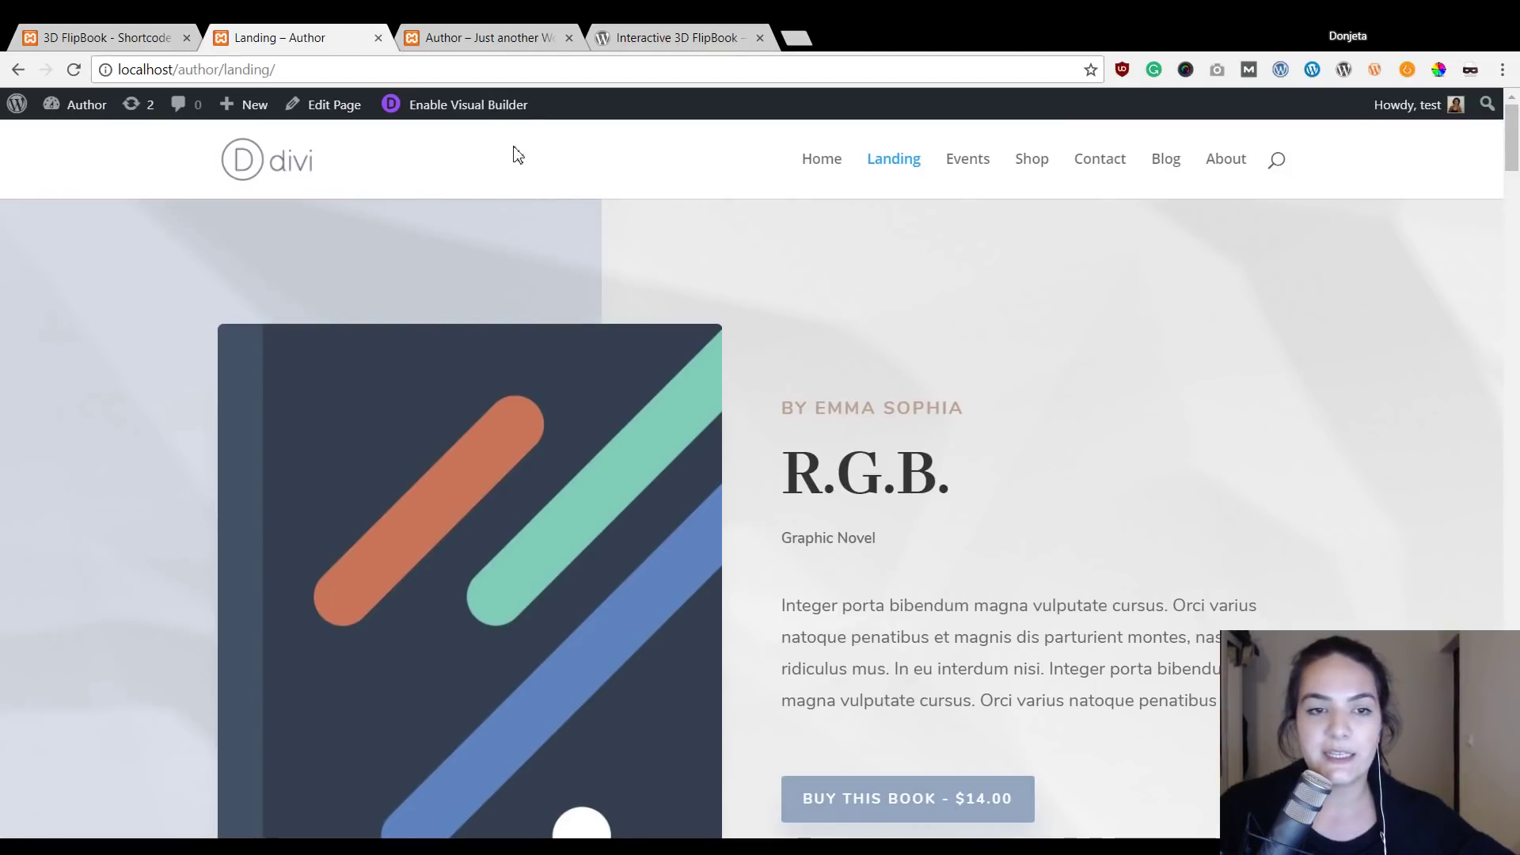
left_click(468, 107)
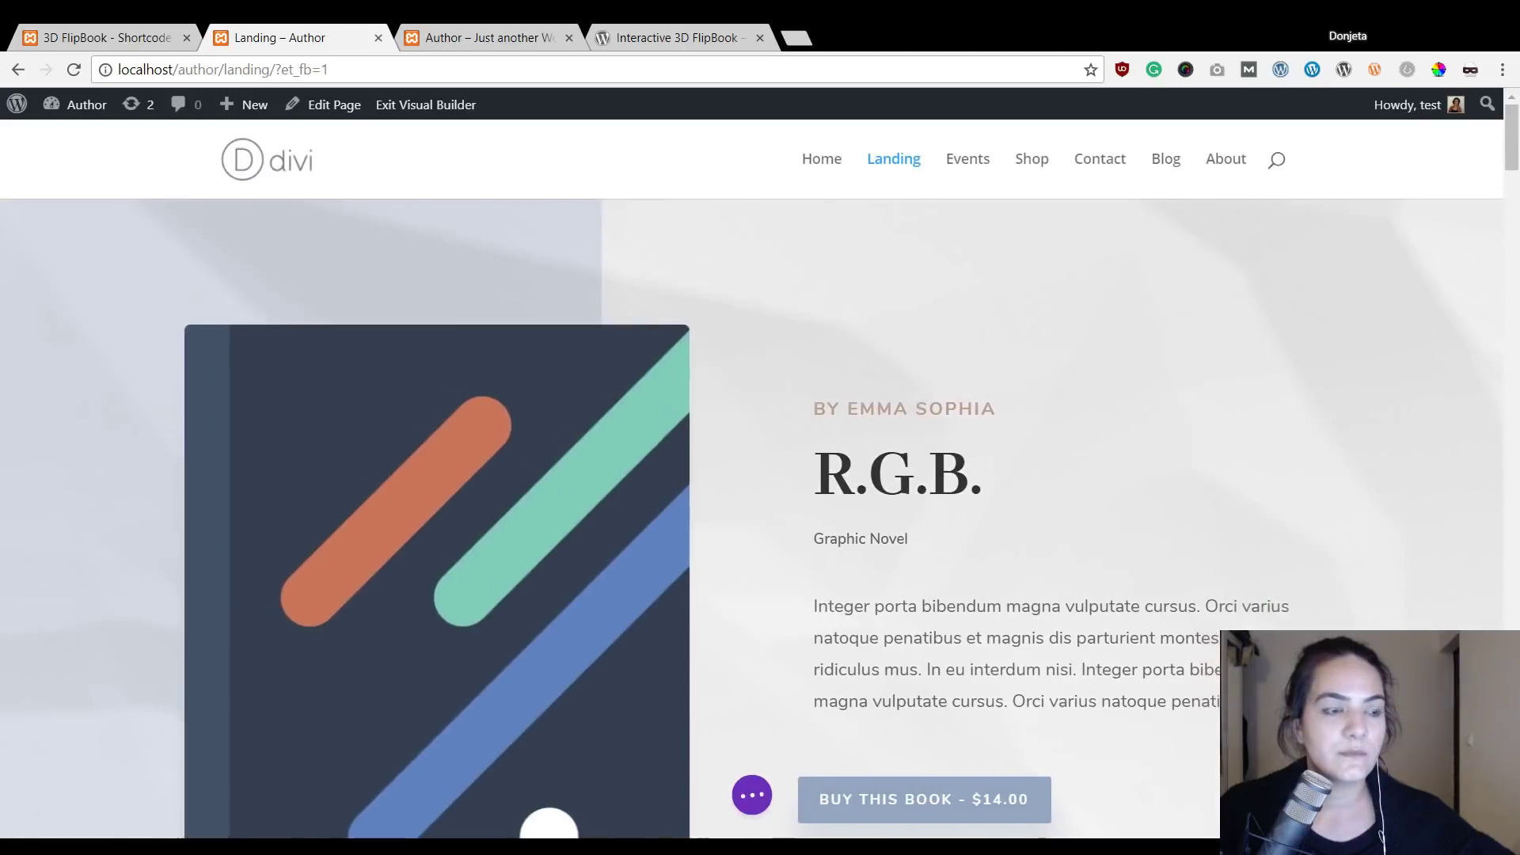
Replace the RGB cover image module beside the R.G.B. heading with a new Code module.
scroll(653, 471, "down", 2)
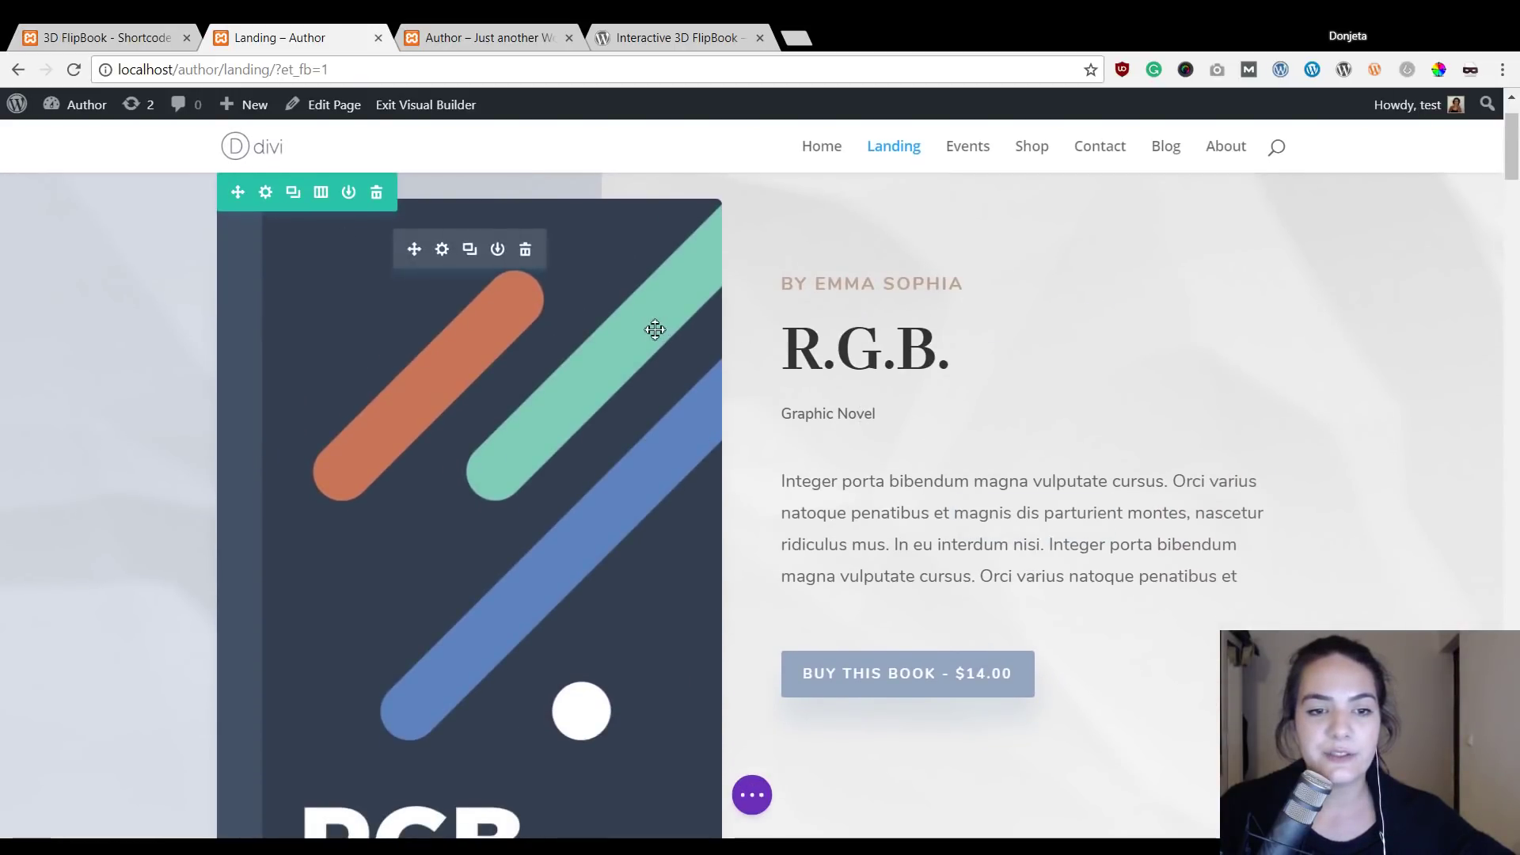
scroll(665, 321, "up", 2)
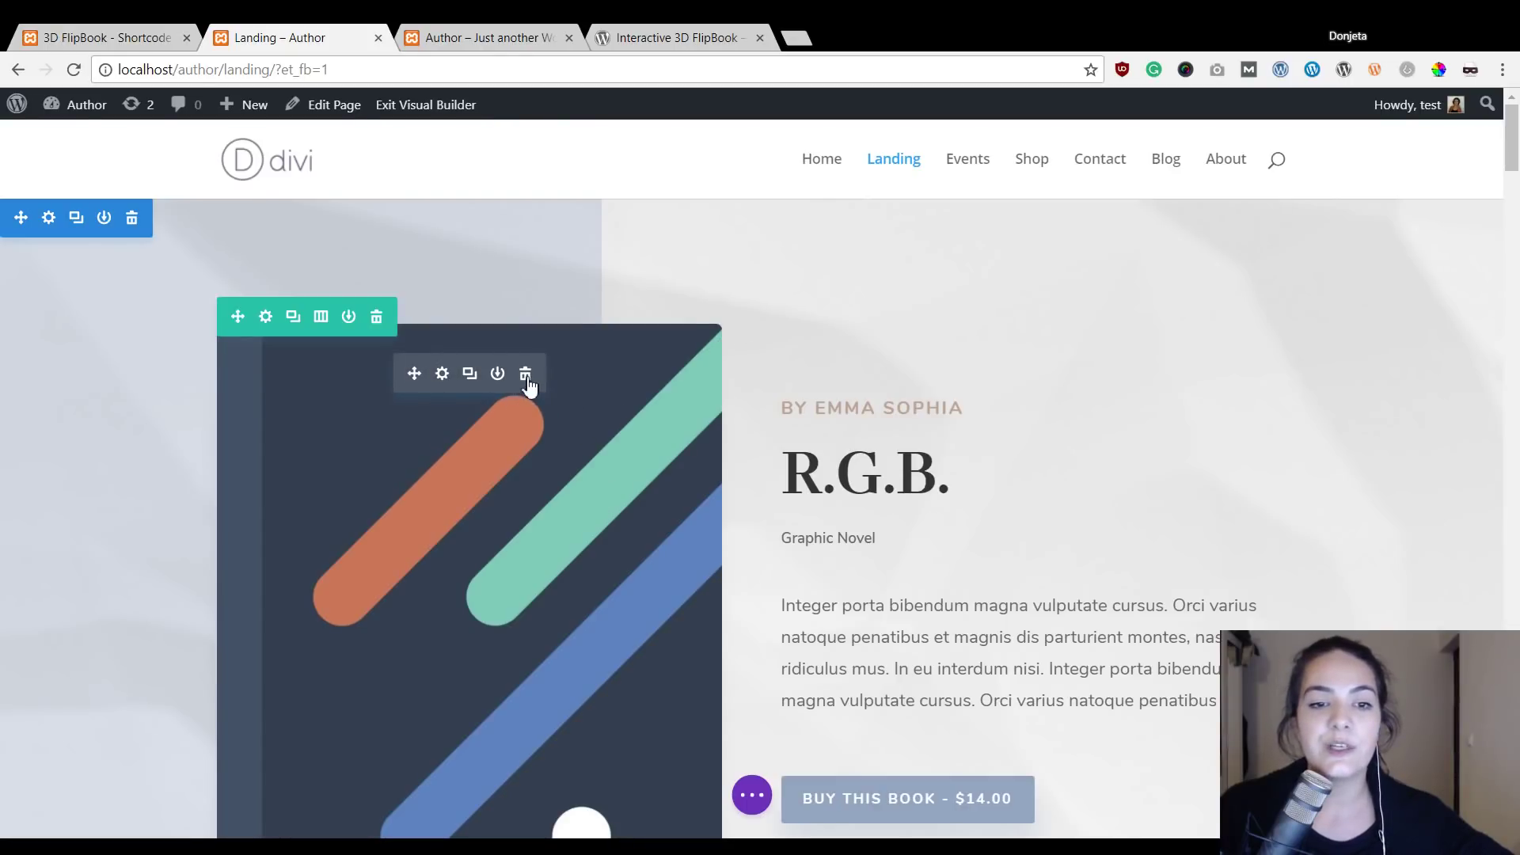
left_click(526, 374)
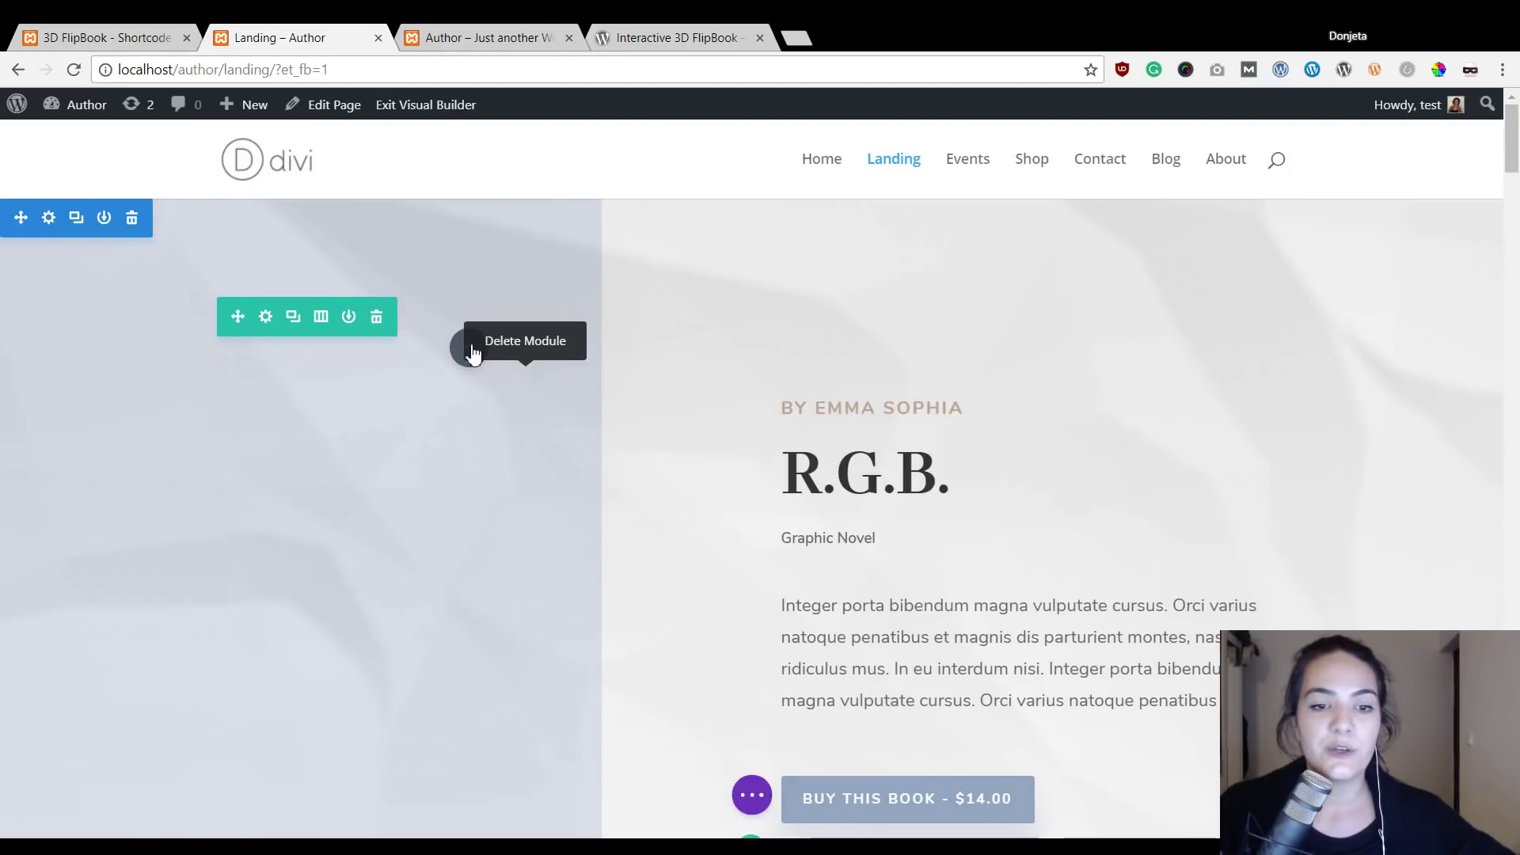
left_click(469, 349)
type("c")
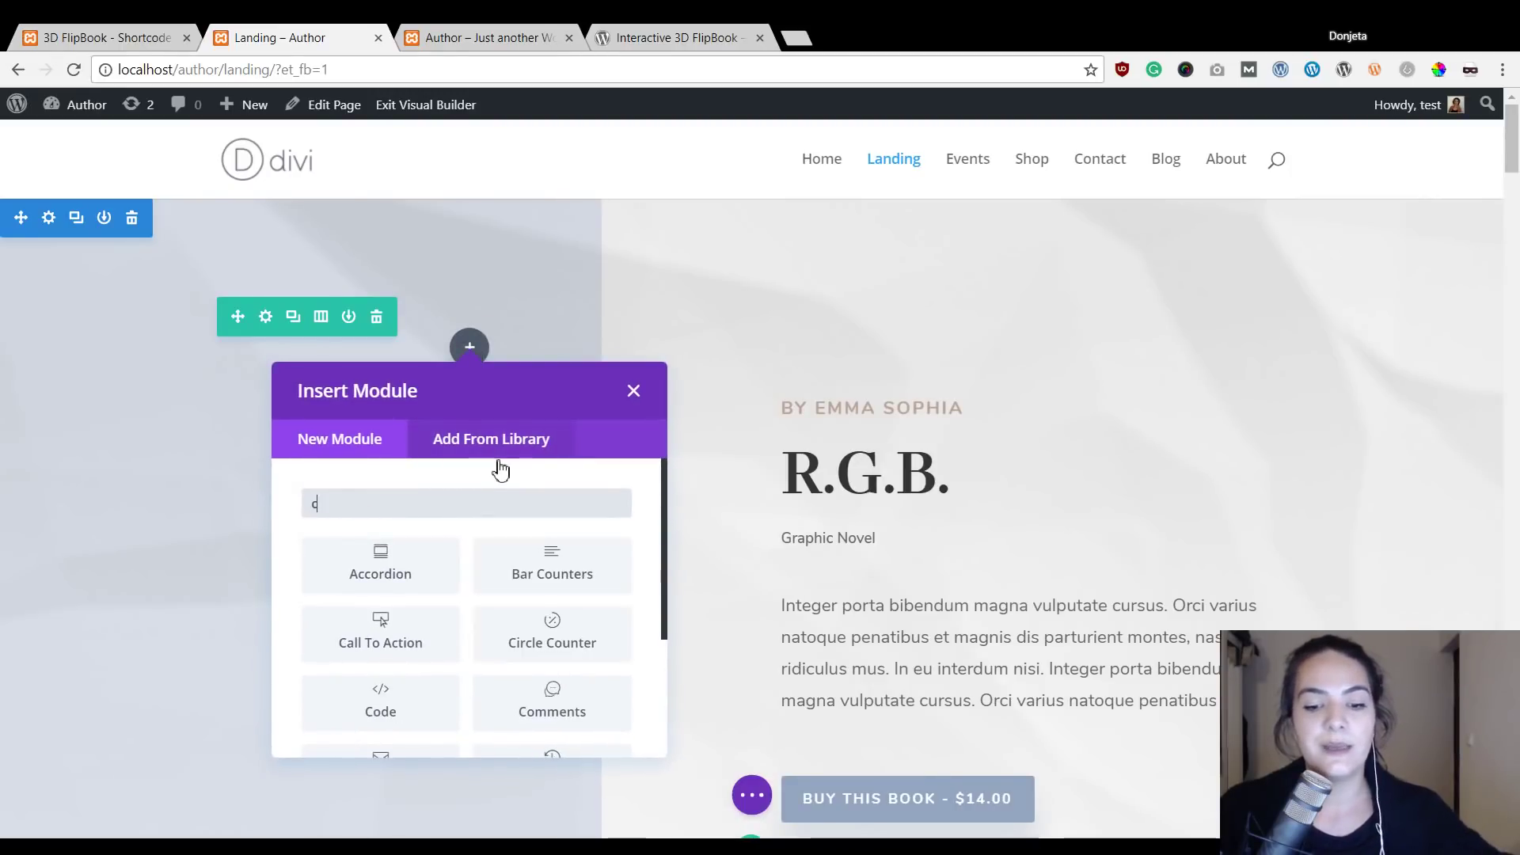
type("ode")
left_click(414, 570)
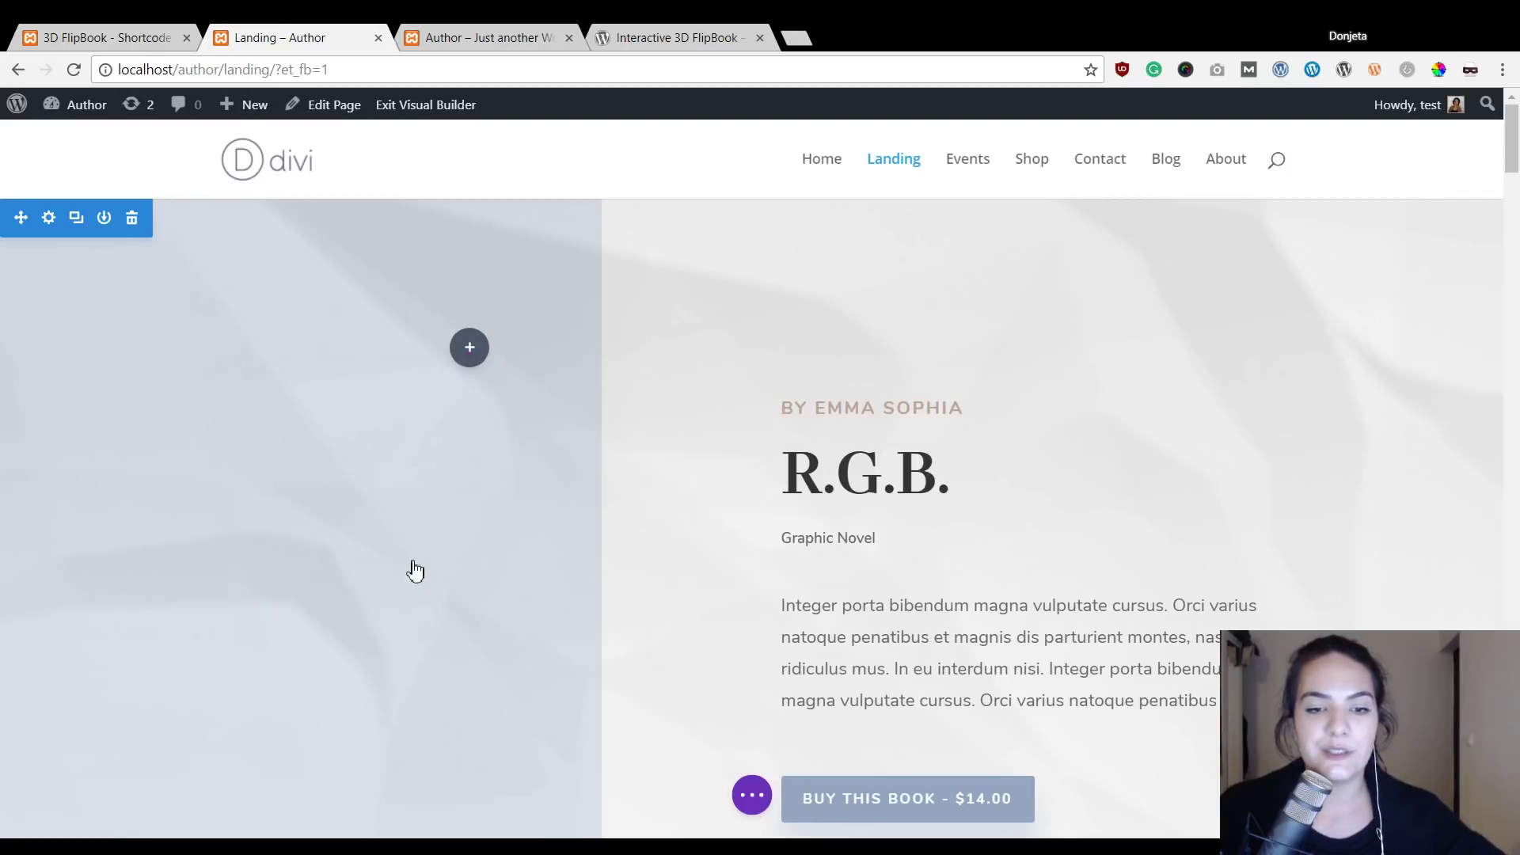
Put the copied link-lightbox 3D FlipBook shortcode with id 11258 into the Code module's content.
left_click_drag(285, 167, 1172, 225)
left_click(1014, 463)
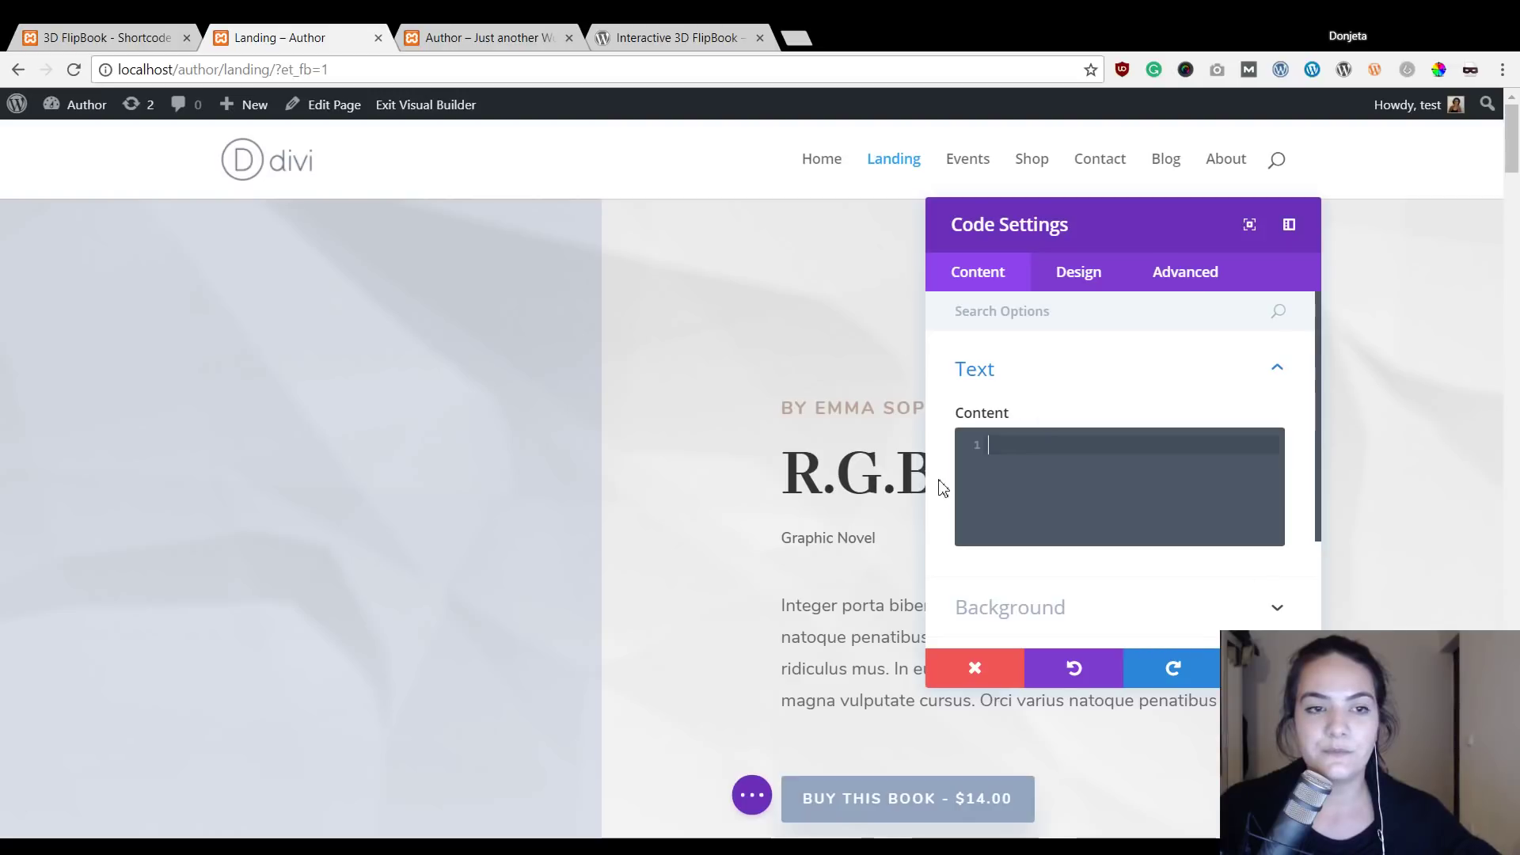
type("[3d-flip-book mode=\"link-lightbox\" urlparam=\"fb3d-page\" id=\"11258\" title=\"false\" lightbox=\"dark\"][/3d-flip-book]")
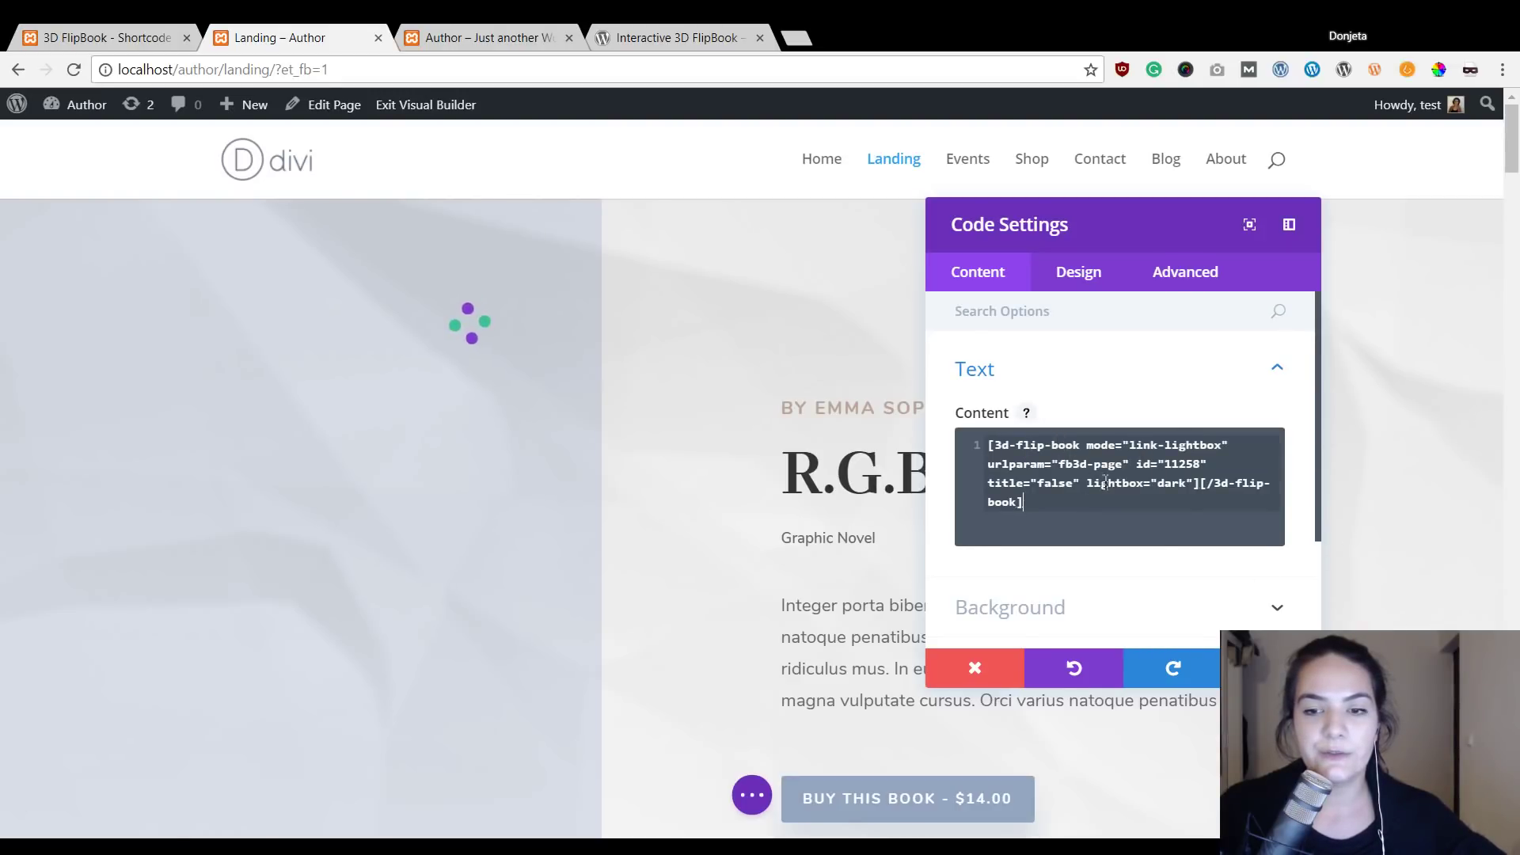
left_click(141, 35)
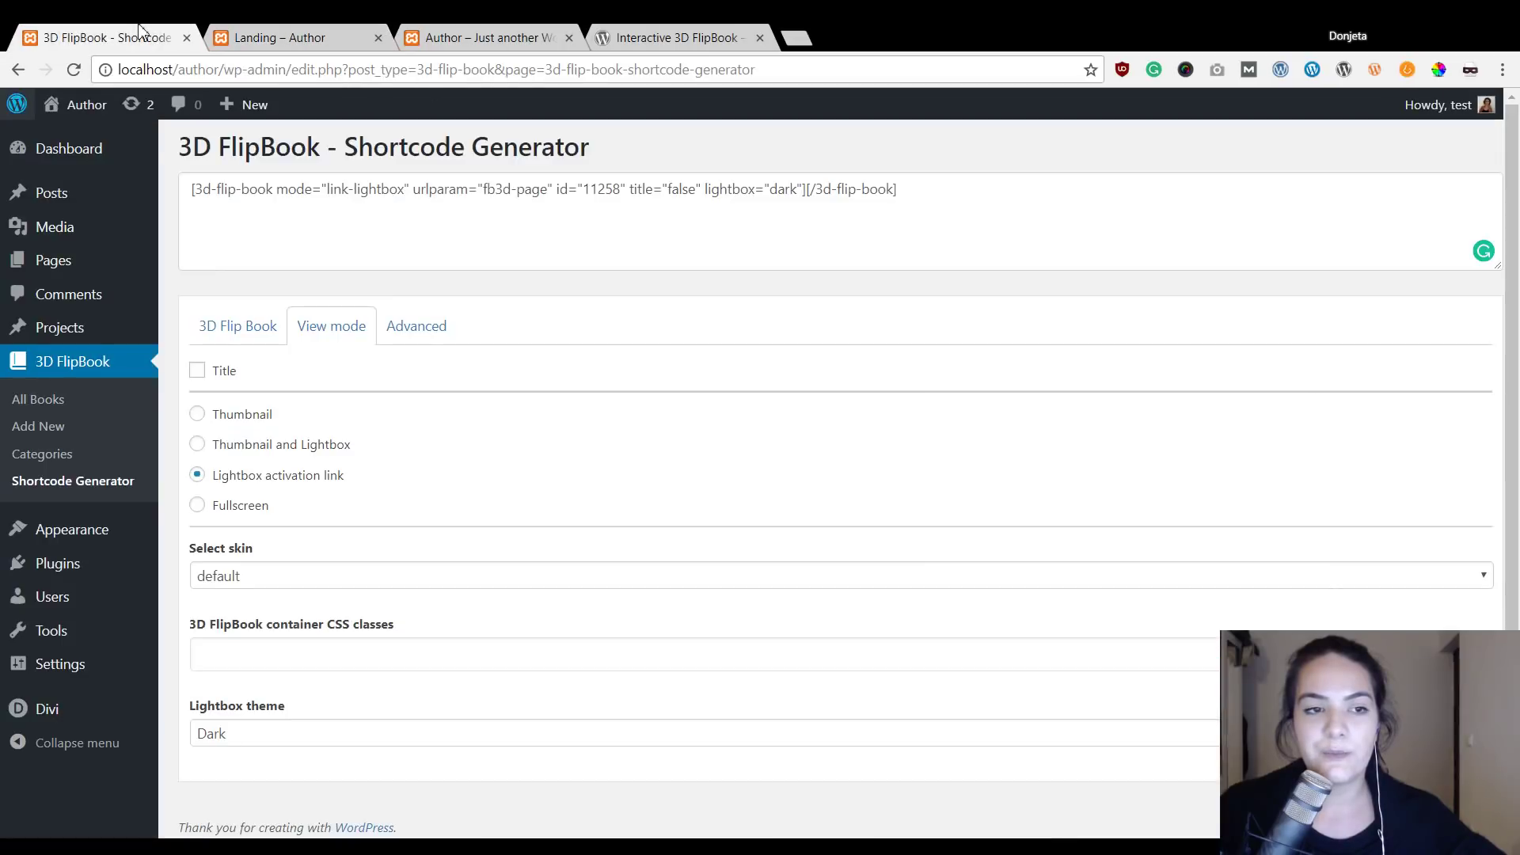
left_click(253, 37)
left_click(146, 37)
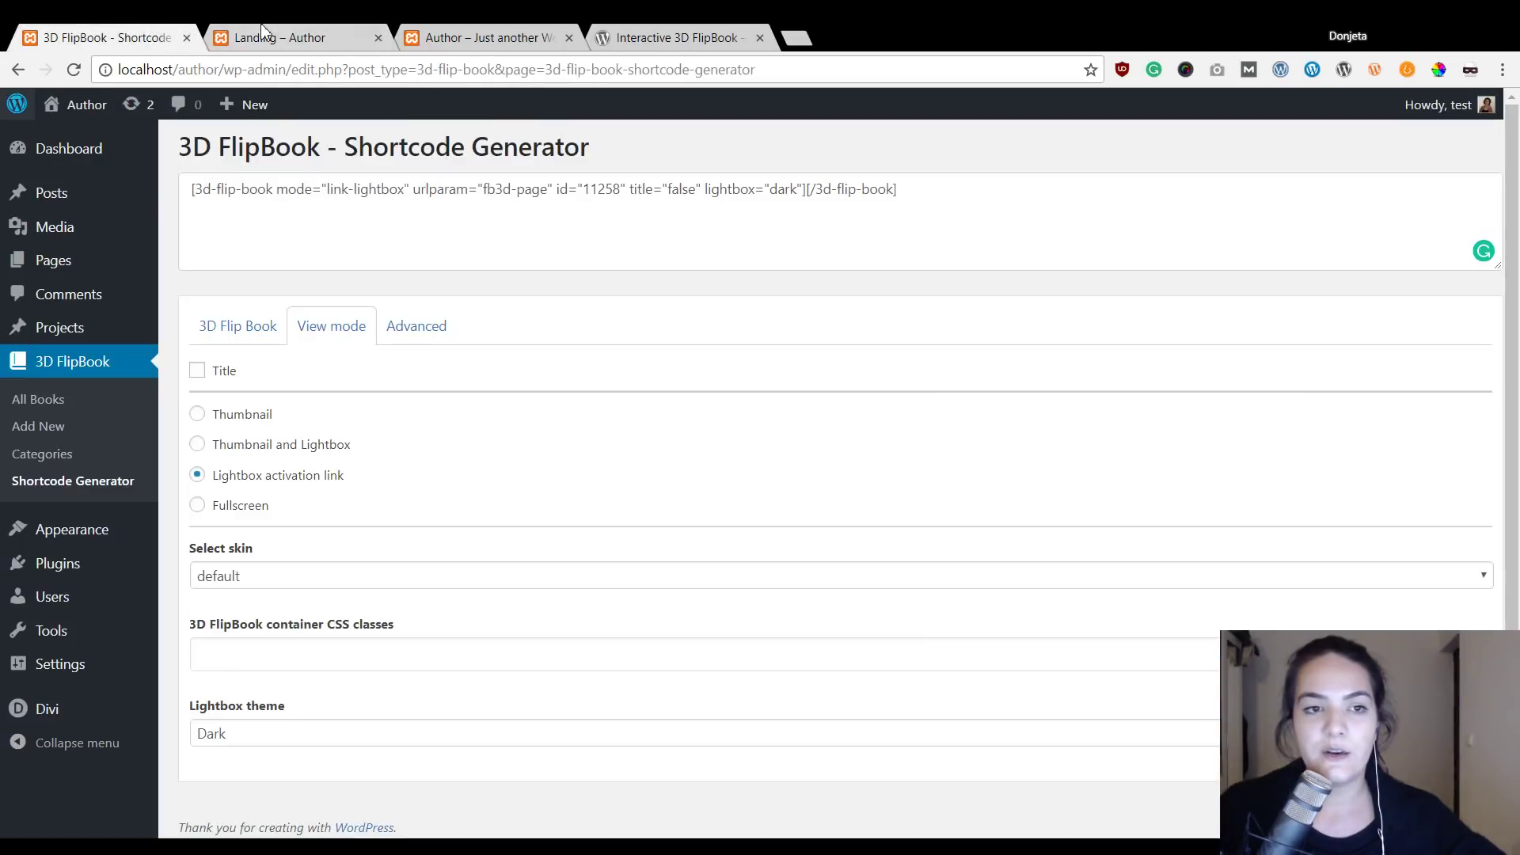
left_click(333, 40)
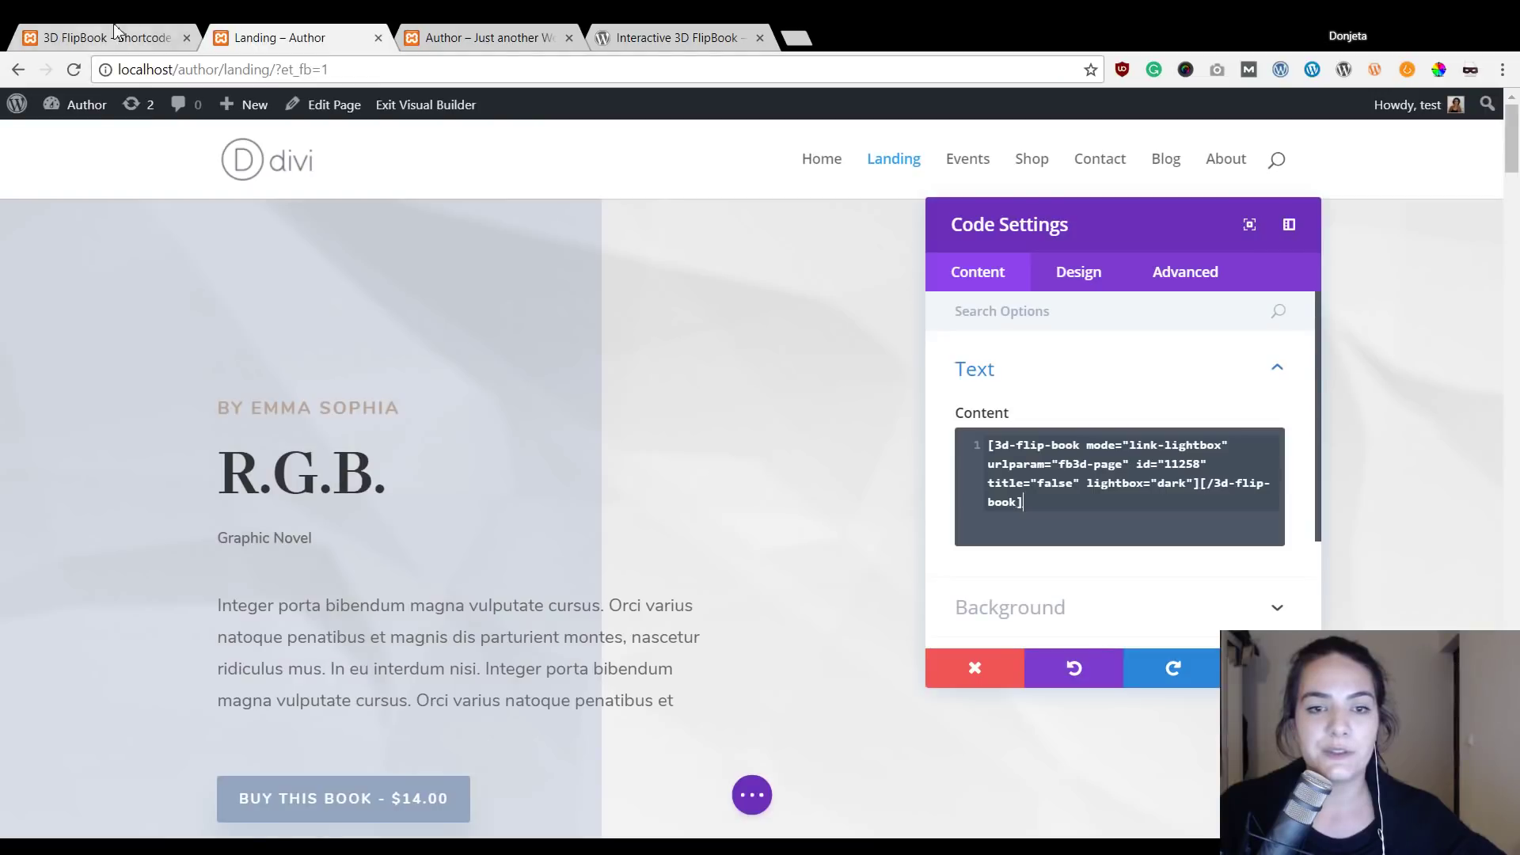
Open the attachment details of the RGB cover image author_17.jpg in the Media Library and select its URL.
left_click(158, 38)
left_click(61, 230)
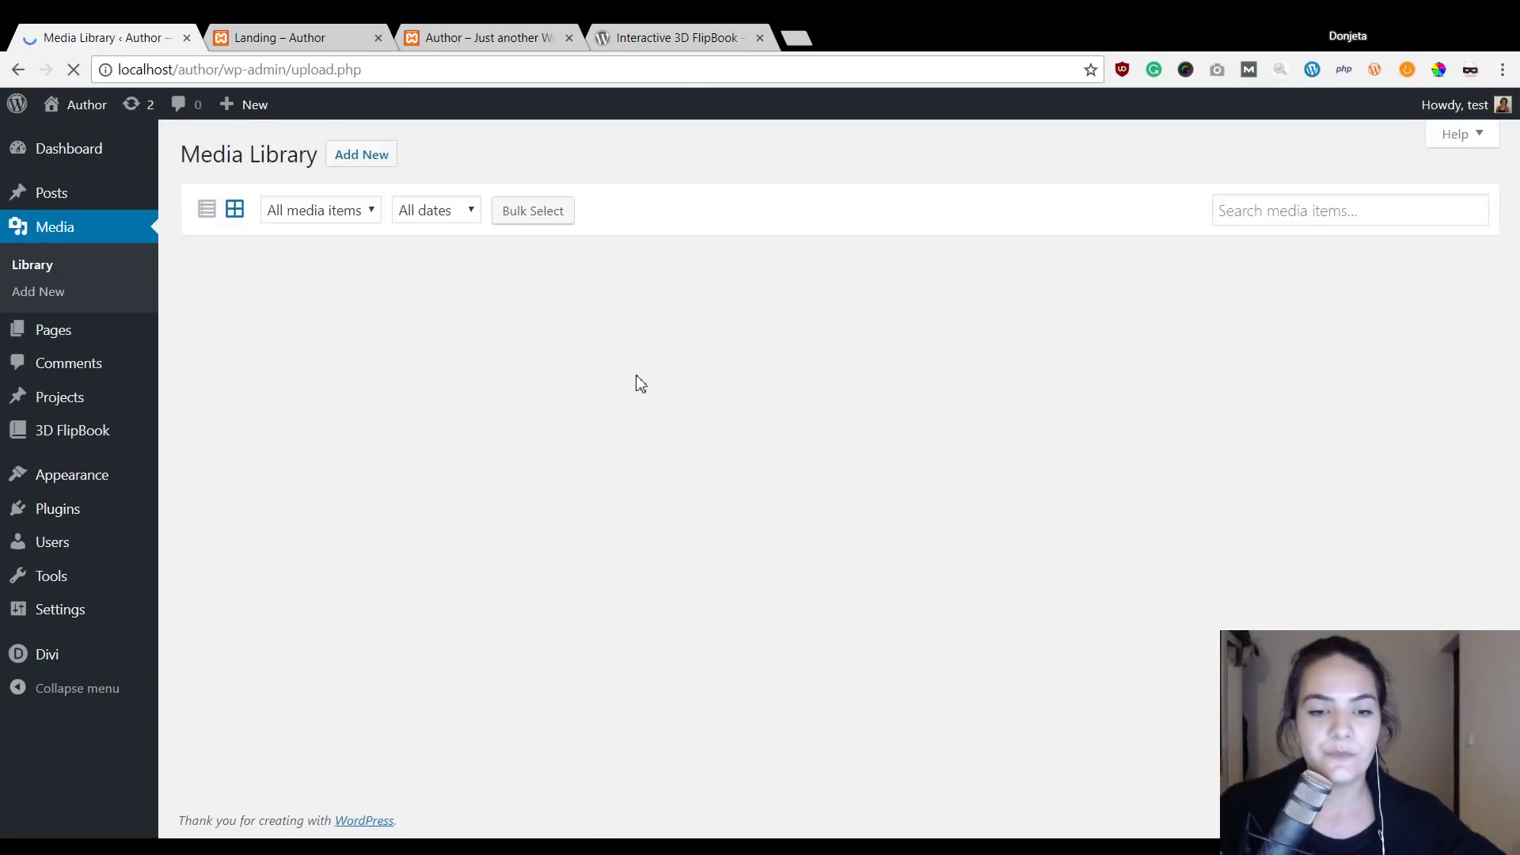
left_click(580, 608)
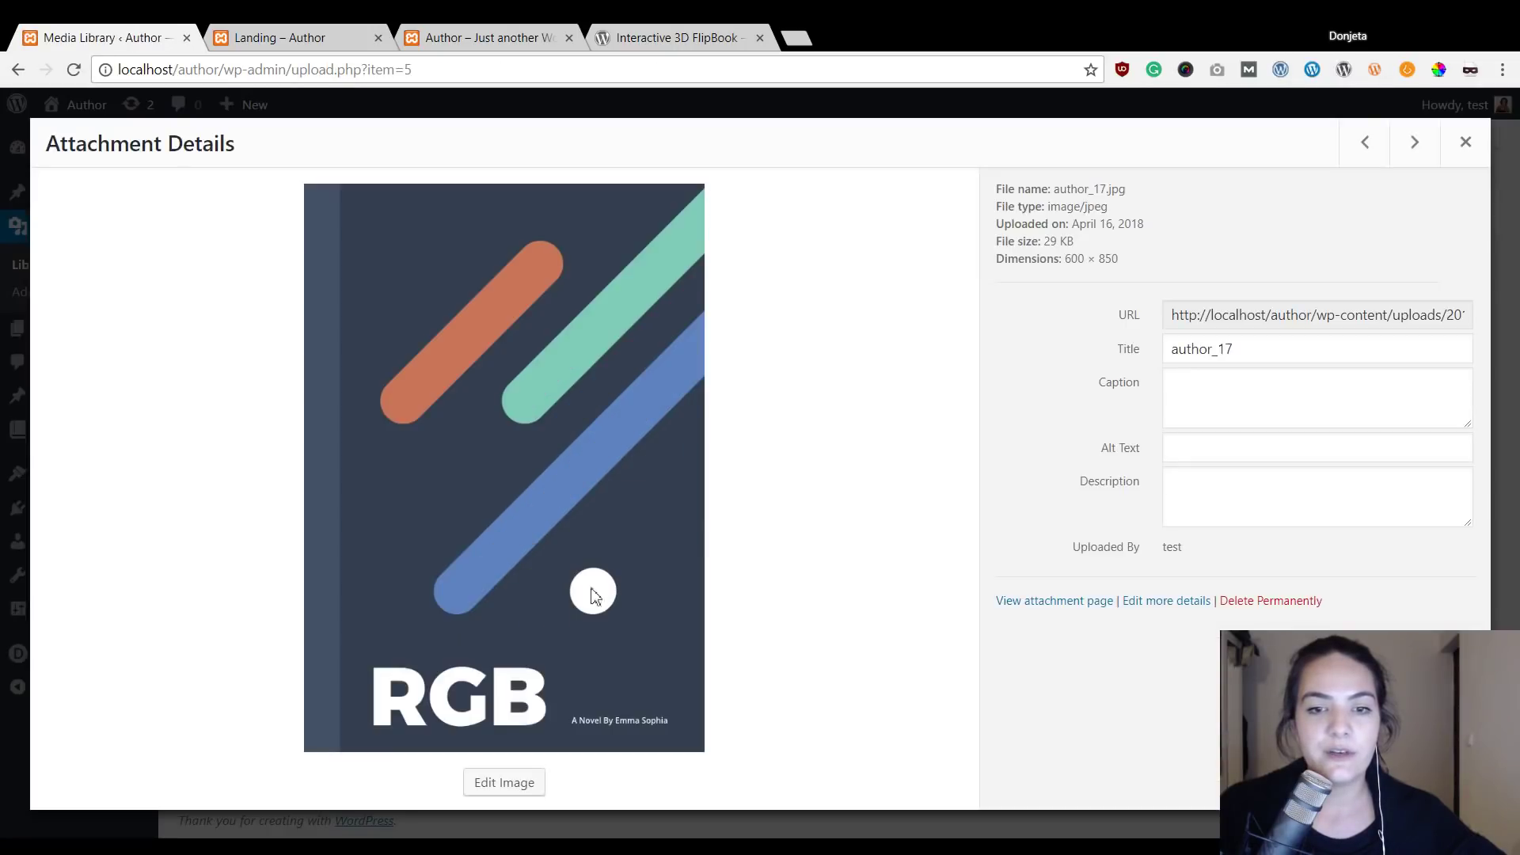
left_click_drag(1171, 318, 1519, 315)
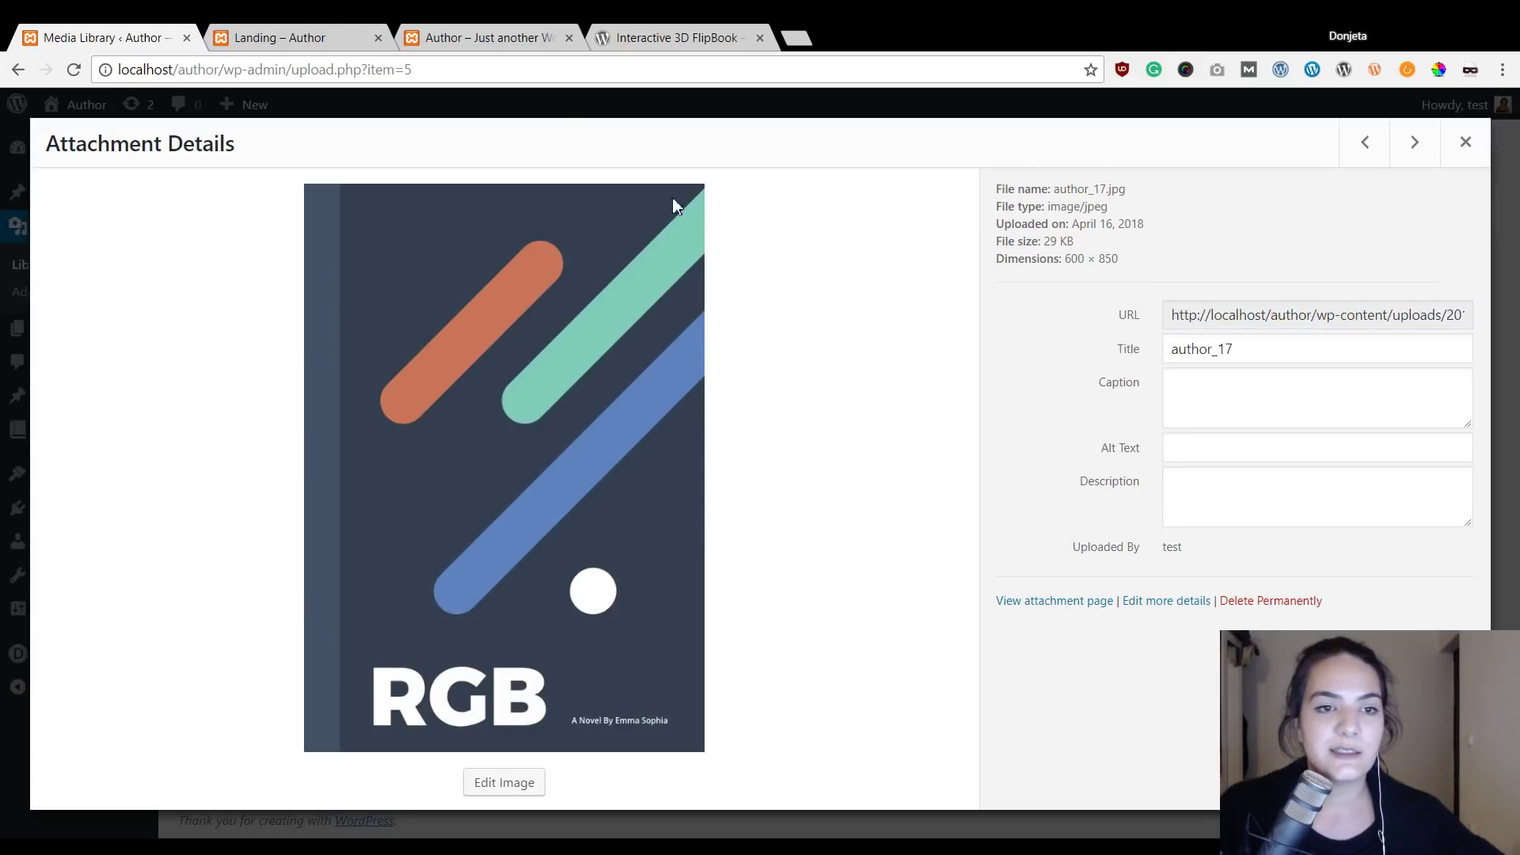
Insert an img tag between the opening and closing shortcode tags, with the copied URL of author_17.jpg as its source.
left_click(301, 37)
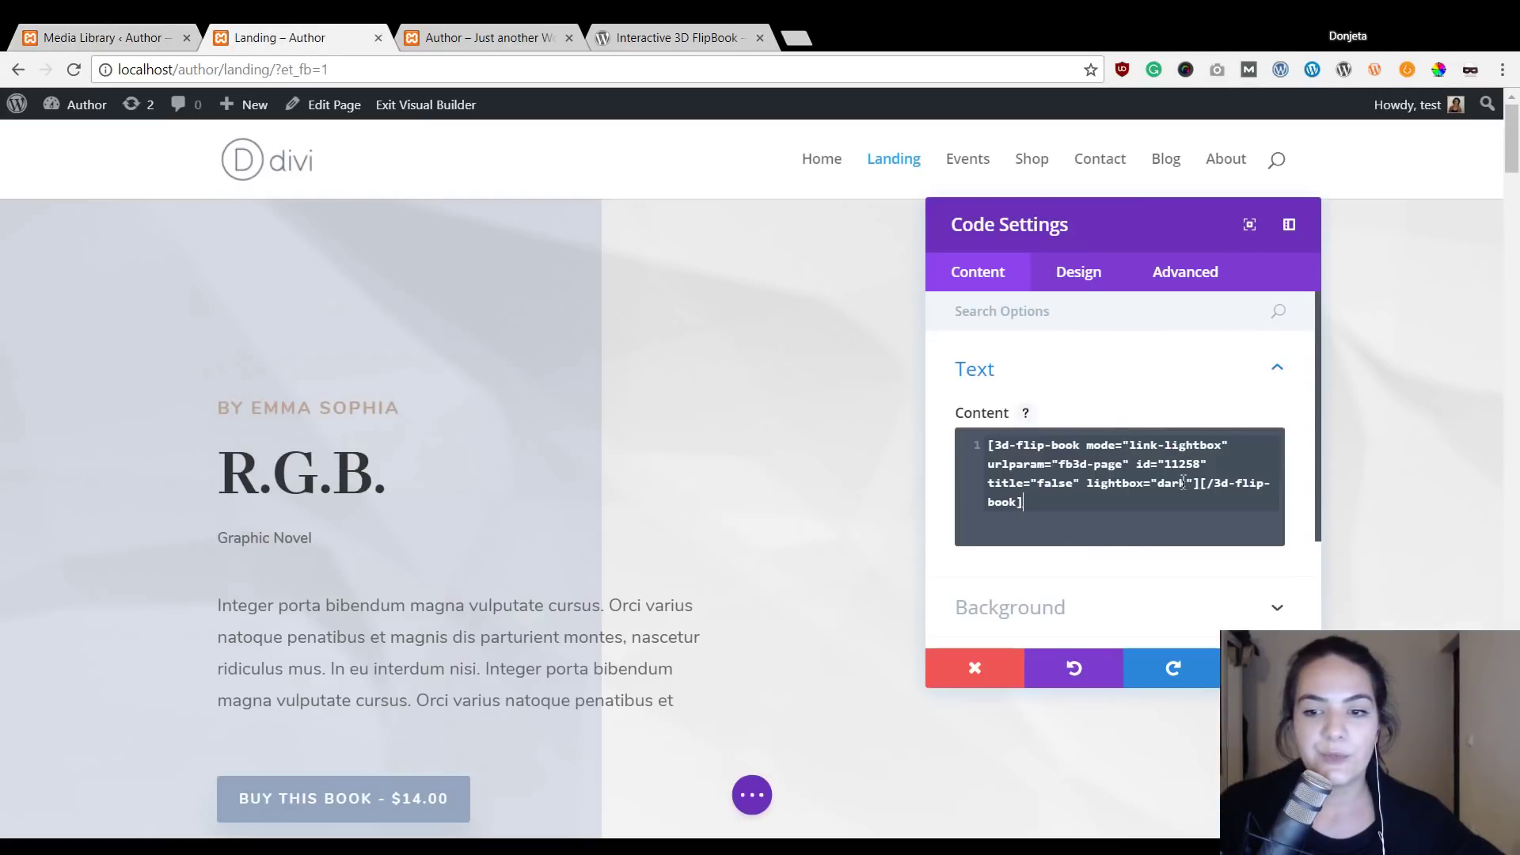
type("<img src=\"place your image url here\"/>")
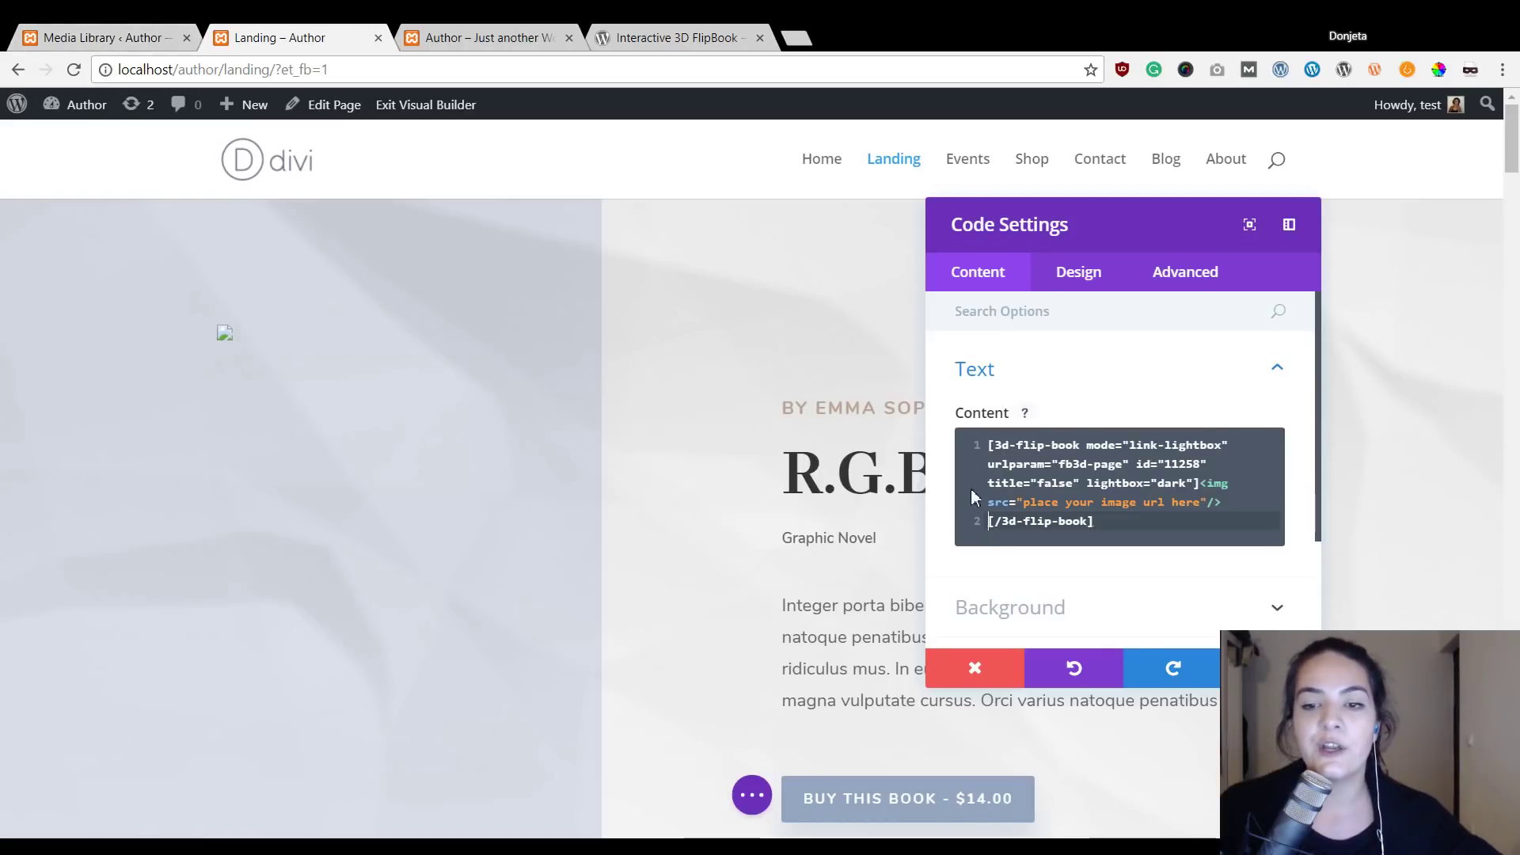
left_click(145, 36)
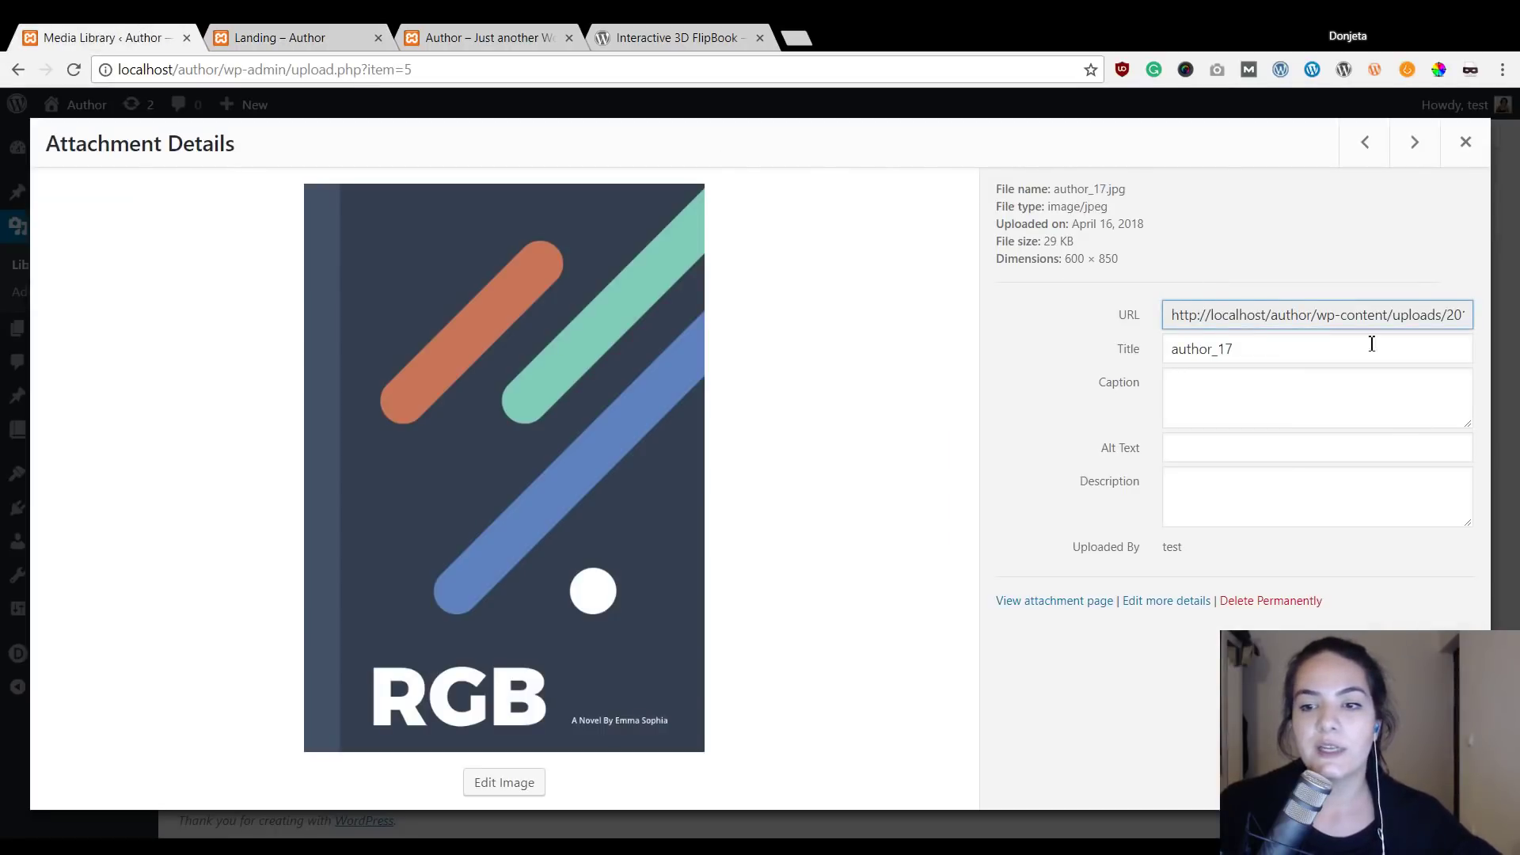
left_click(1339, 314)
key("ctrl+c")
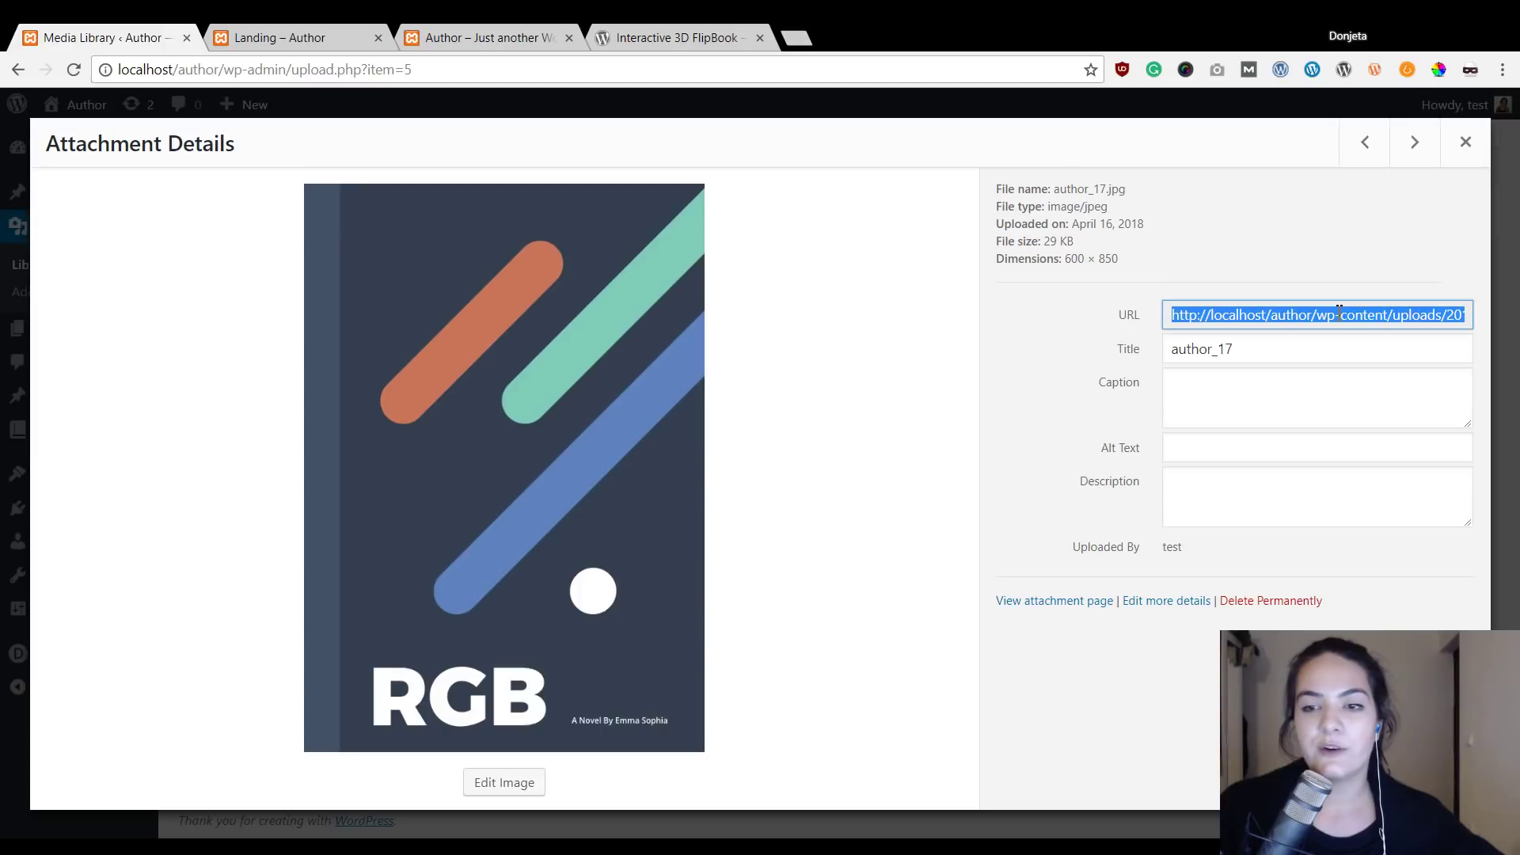
left_click(305, 37)
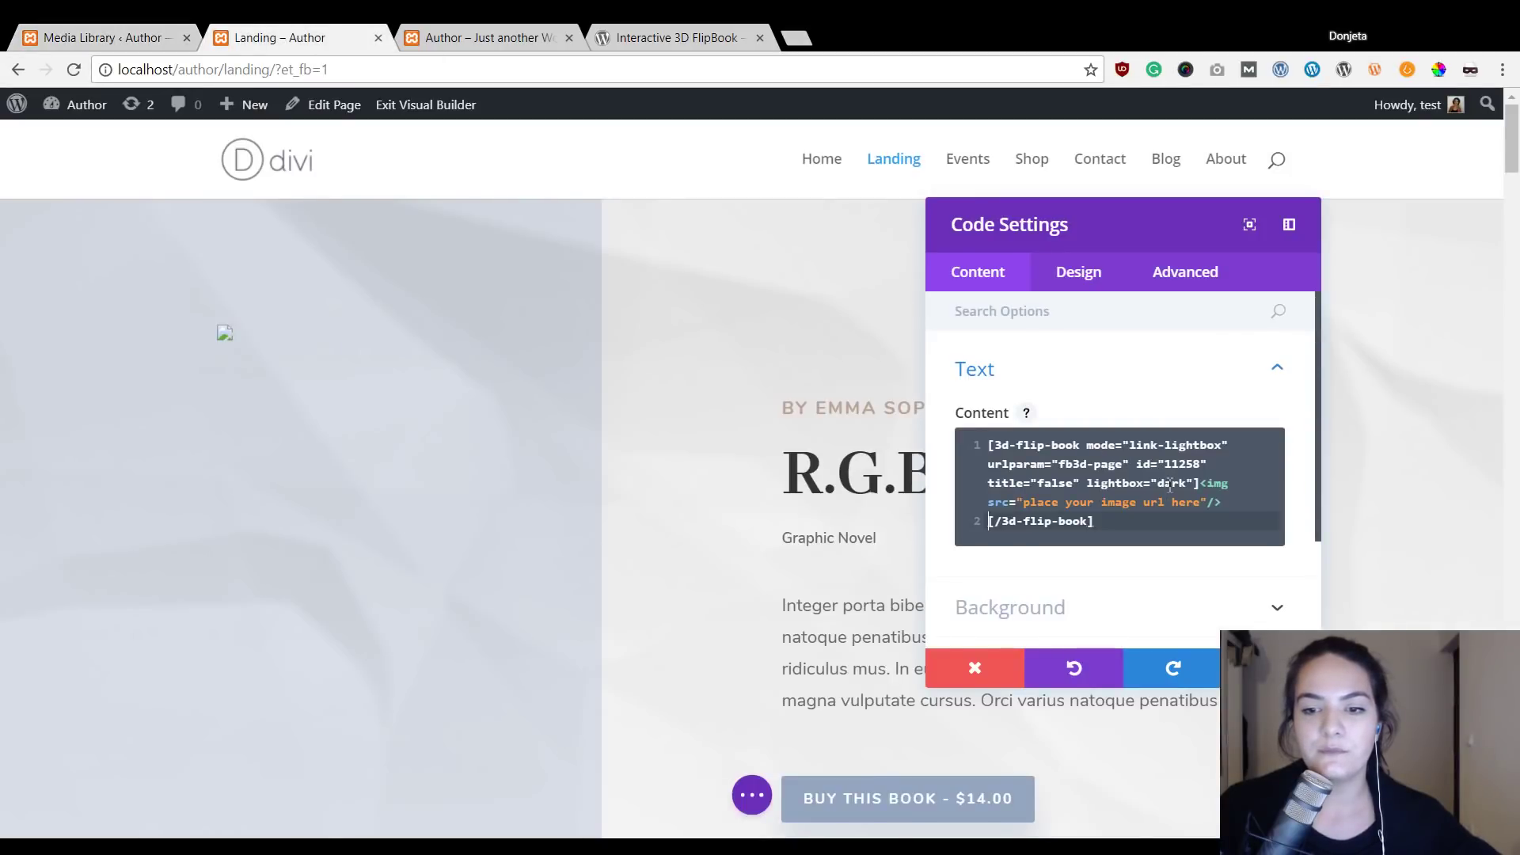
left_click_drag(1024, 503, 1212, 502)
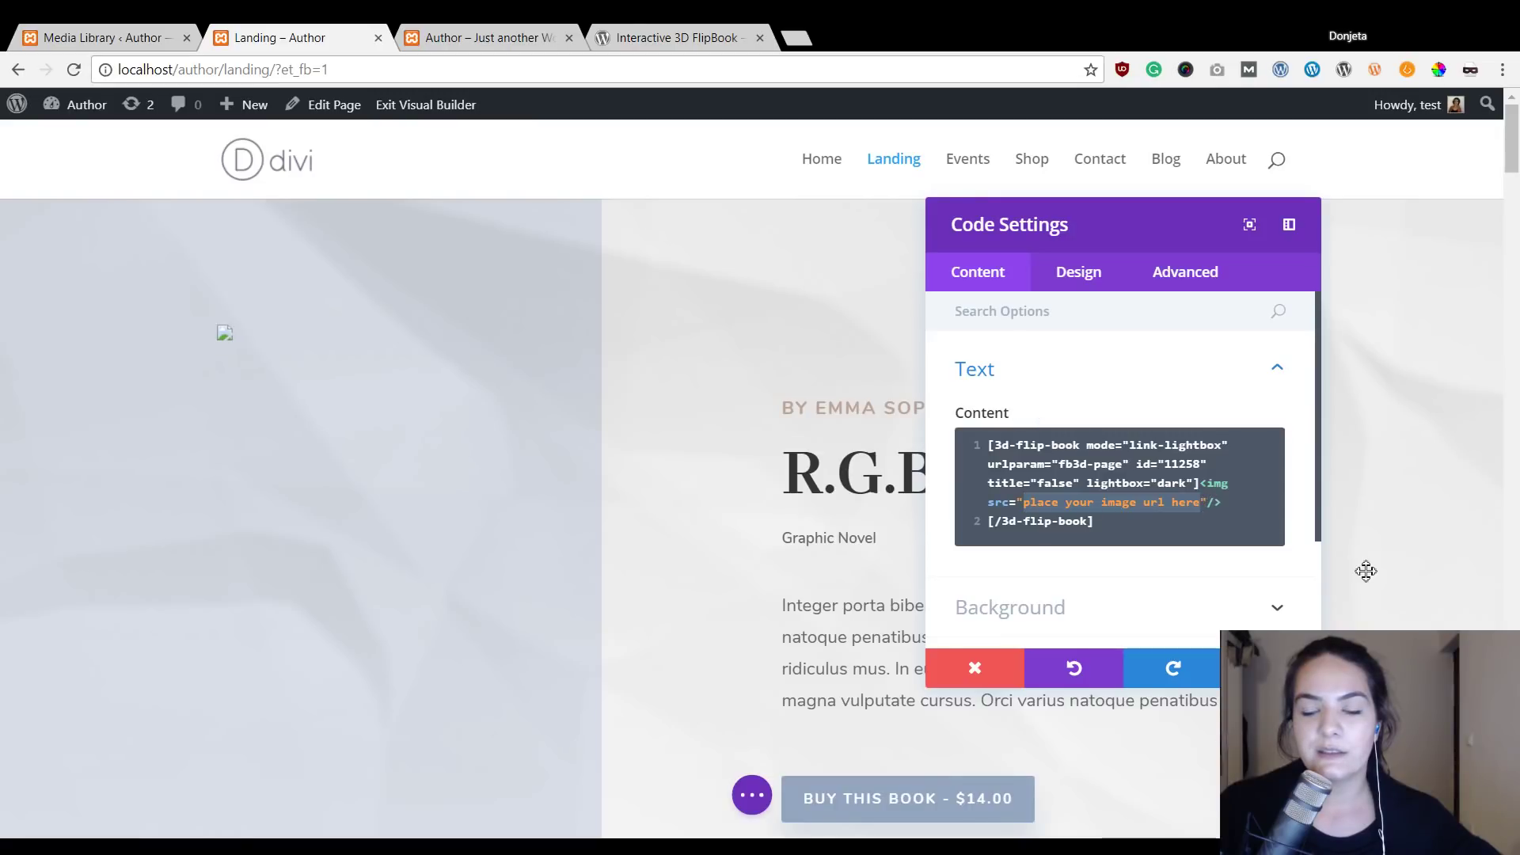
key("ctrl+v")
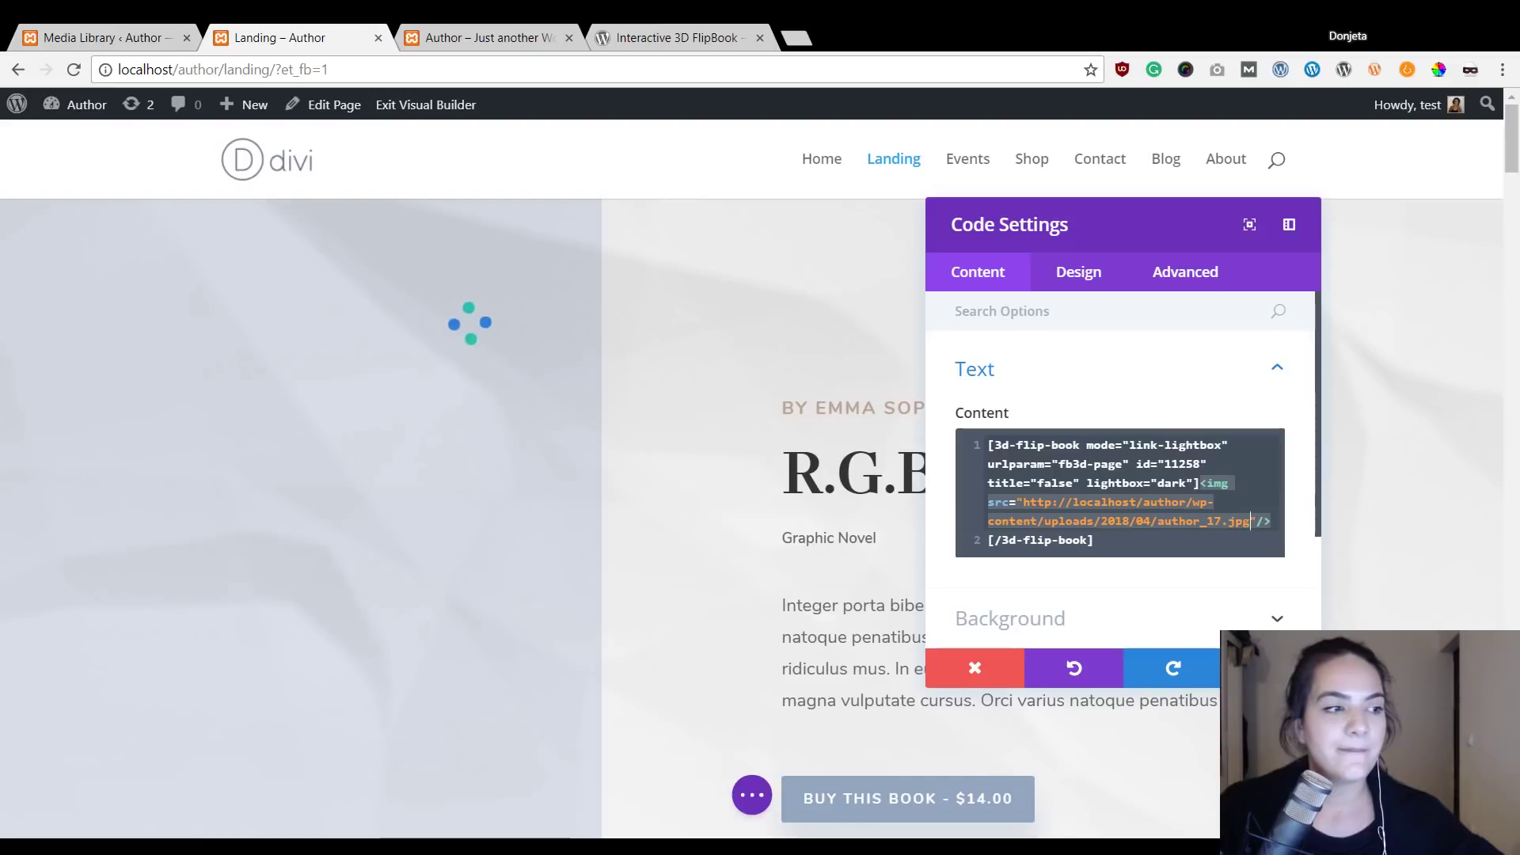
Set the Code module's tablet width to about 52% in its sizing options and close the module settings with the changes kept.
scroll(685, 475, "down", 4)
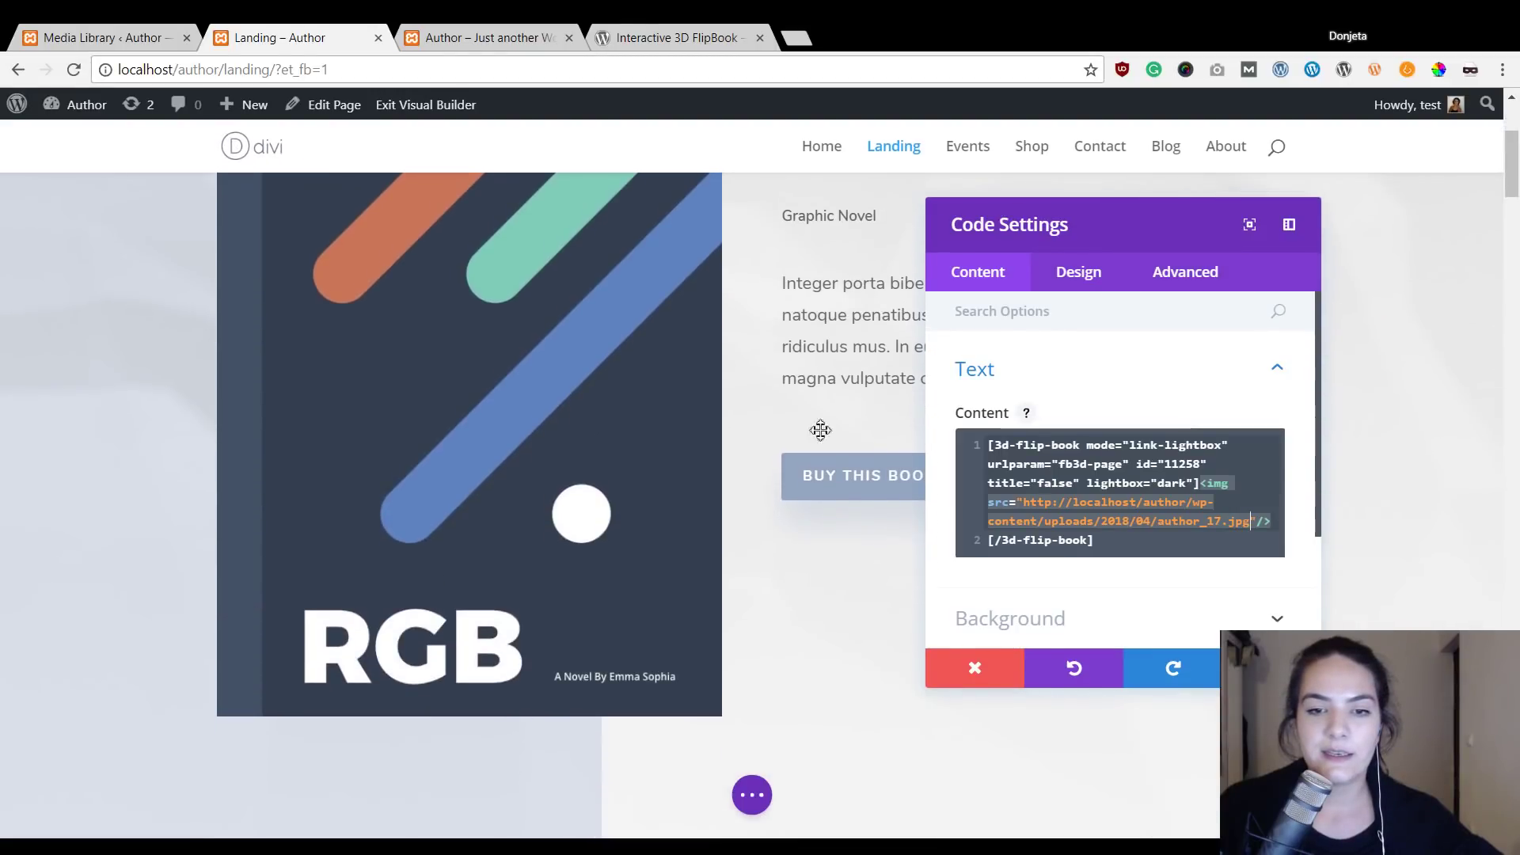
scroll(468, 516, "up", 4)
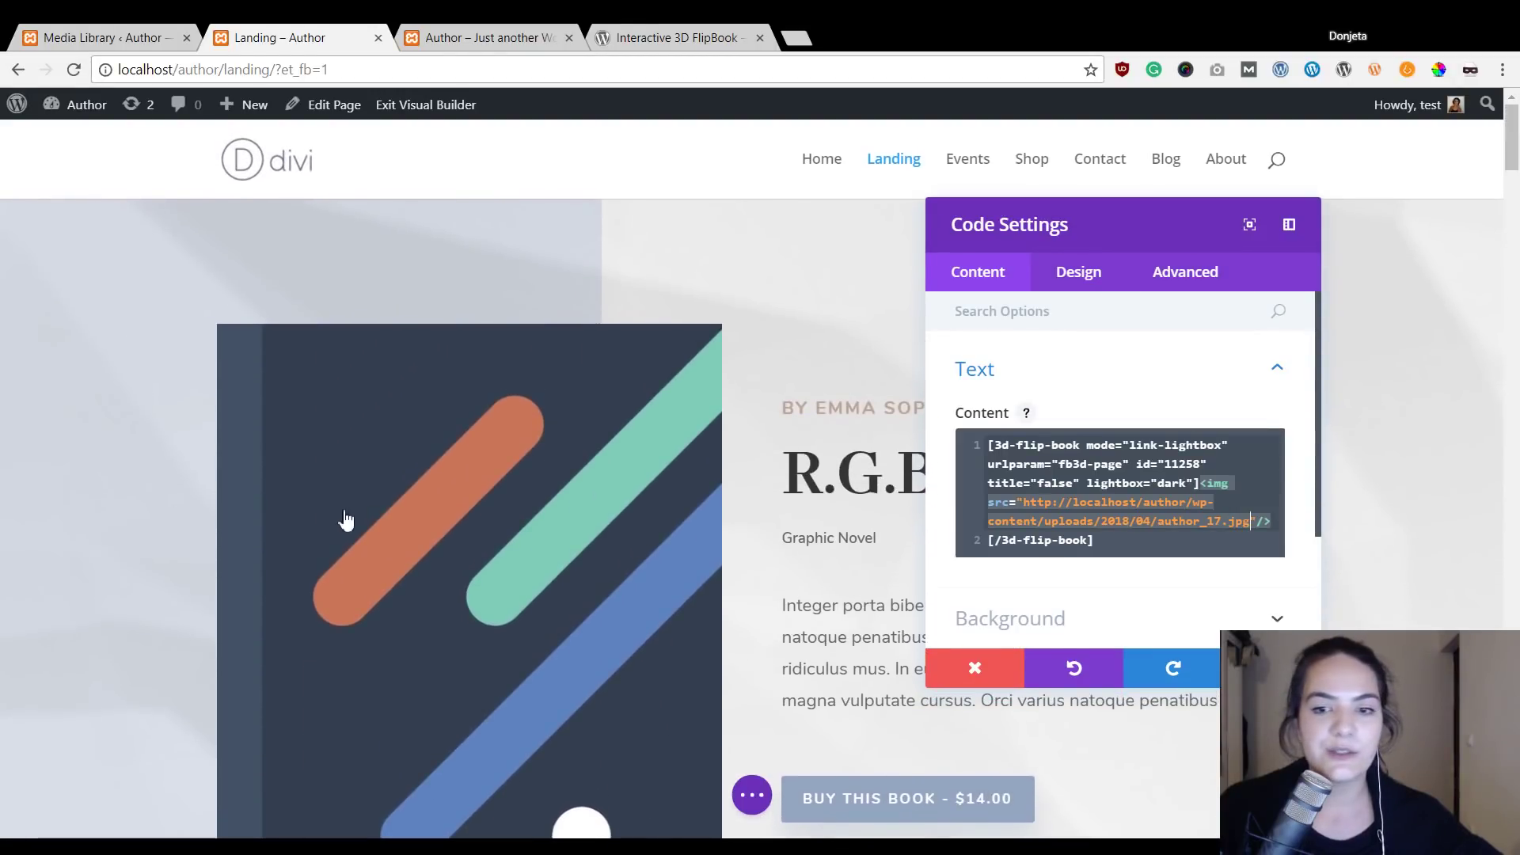
scroll(435, 511, "down", 2)
left_click(1101, 285)
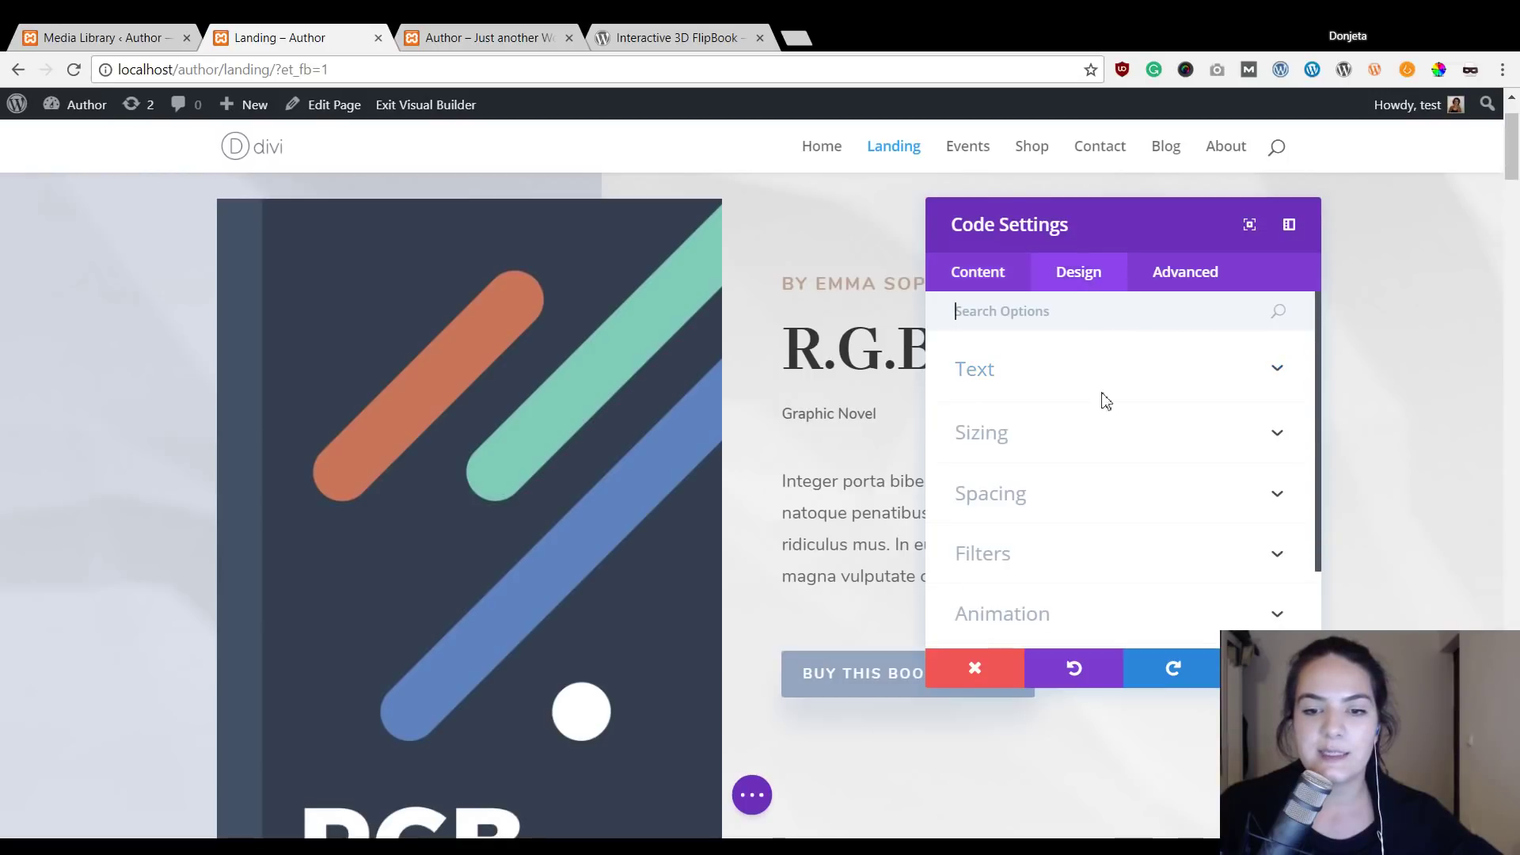
left_click(1056, 435)
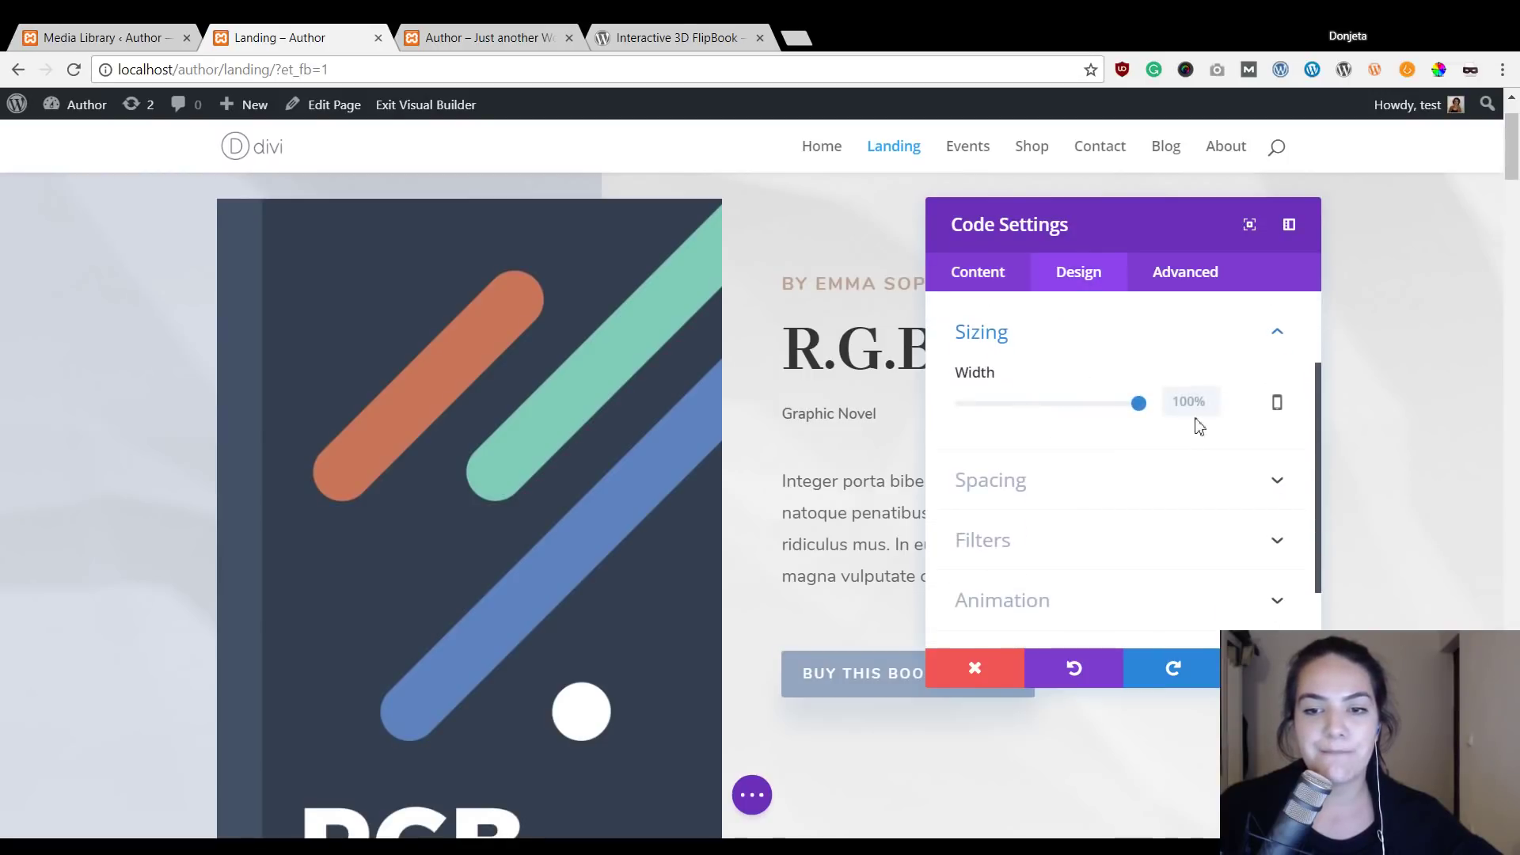
left_click(1281, 406)
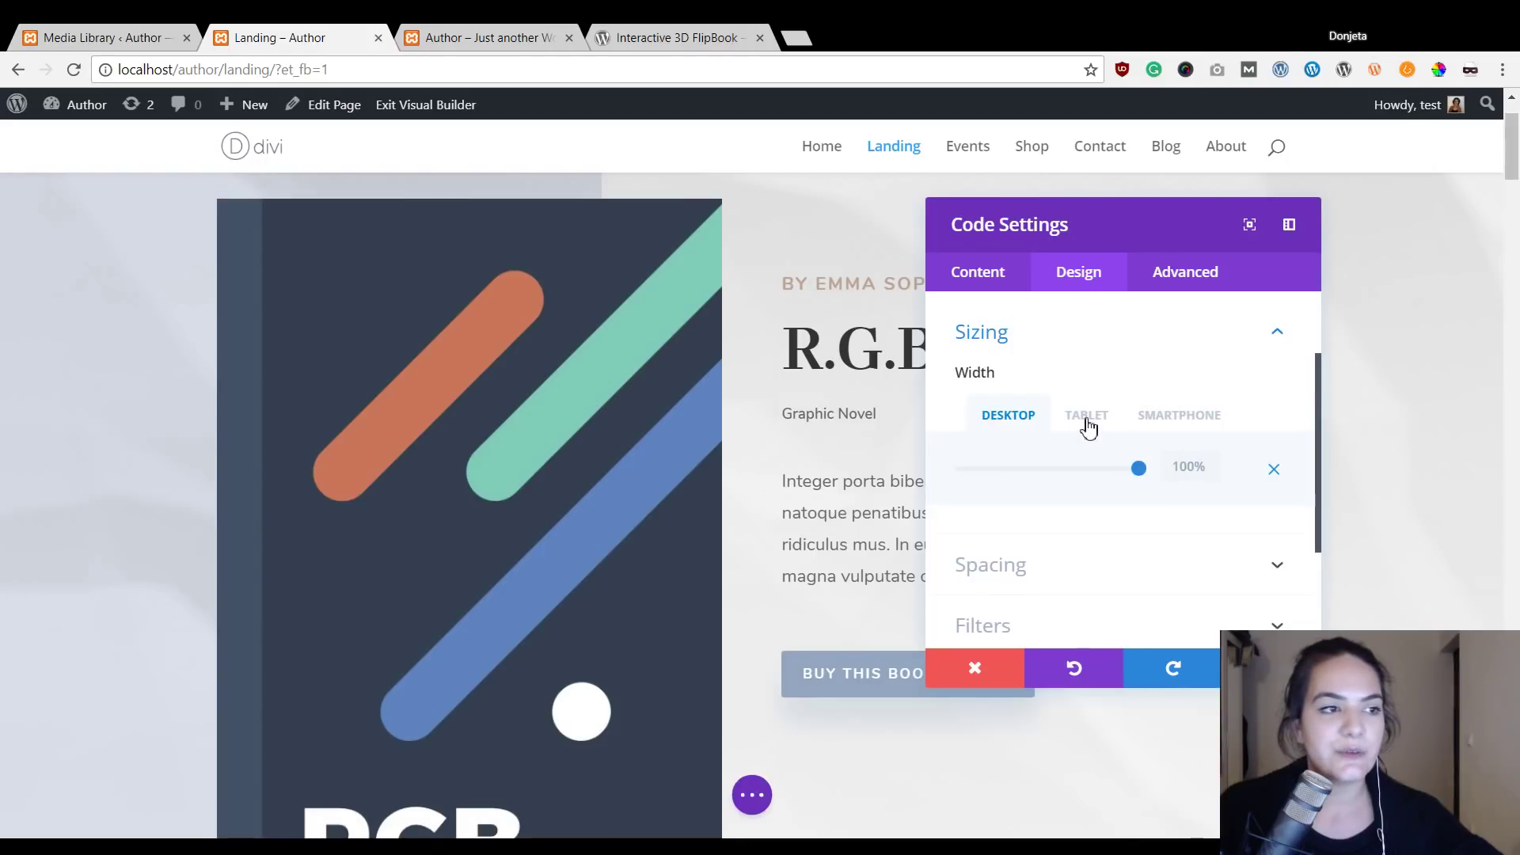
left_click(1088, 426)
left_click_drag(1139, 468, 1055, 456)
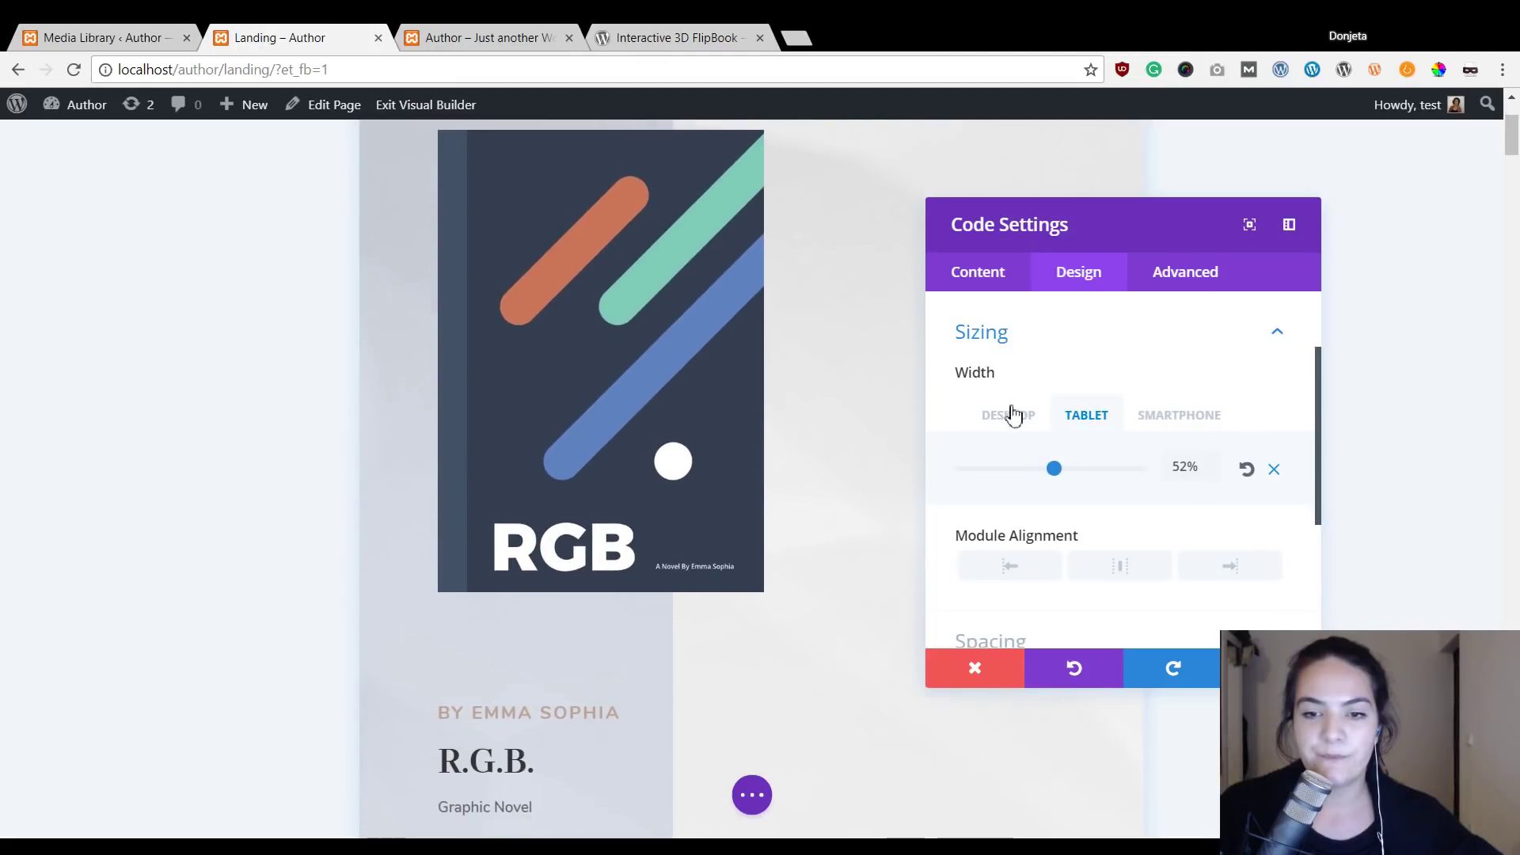
left_click(1028, 425)
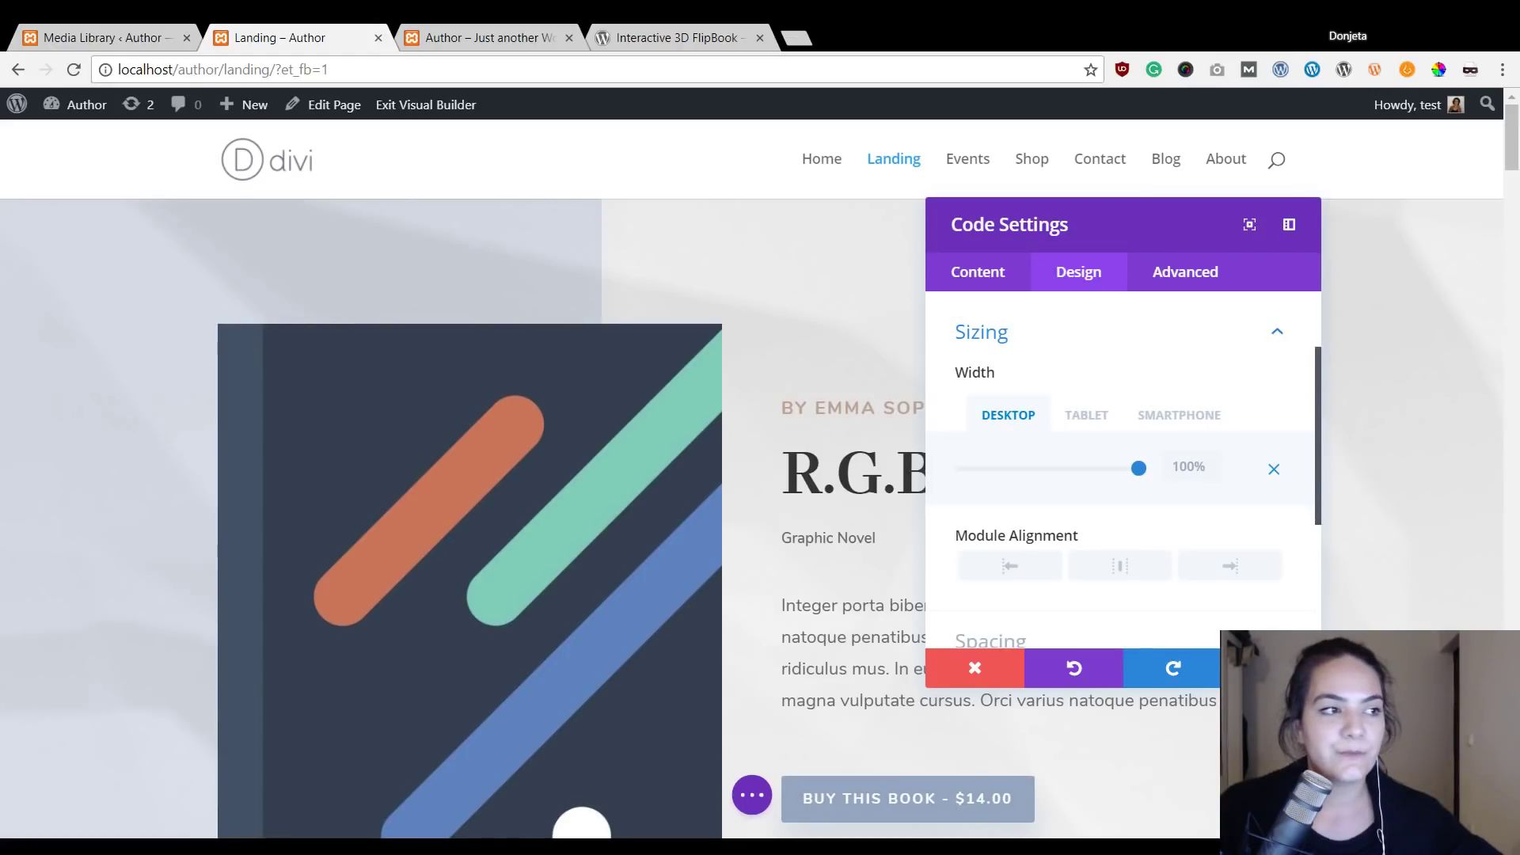
left_click(975, 669)
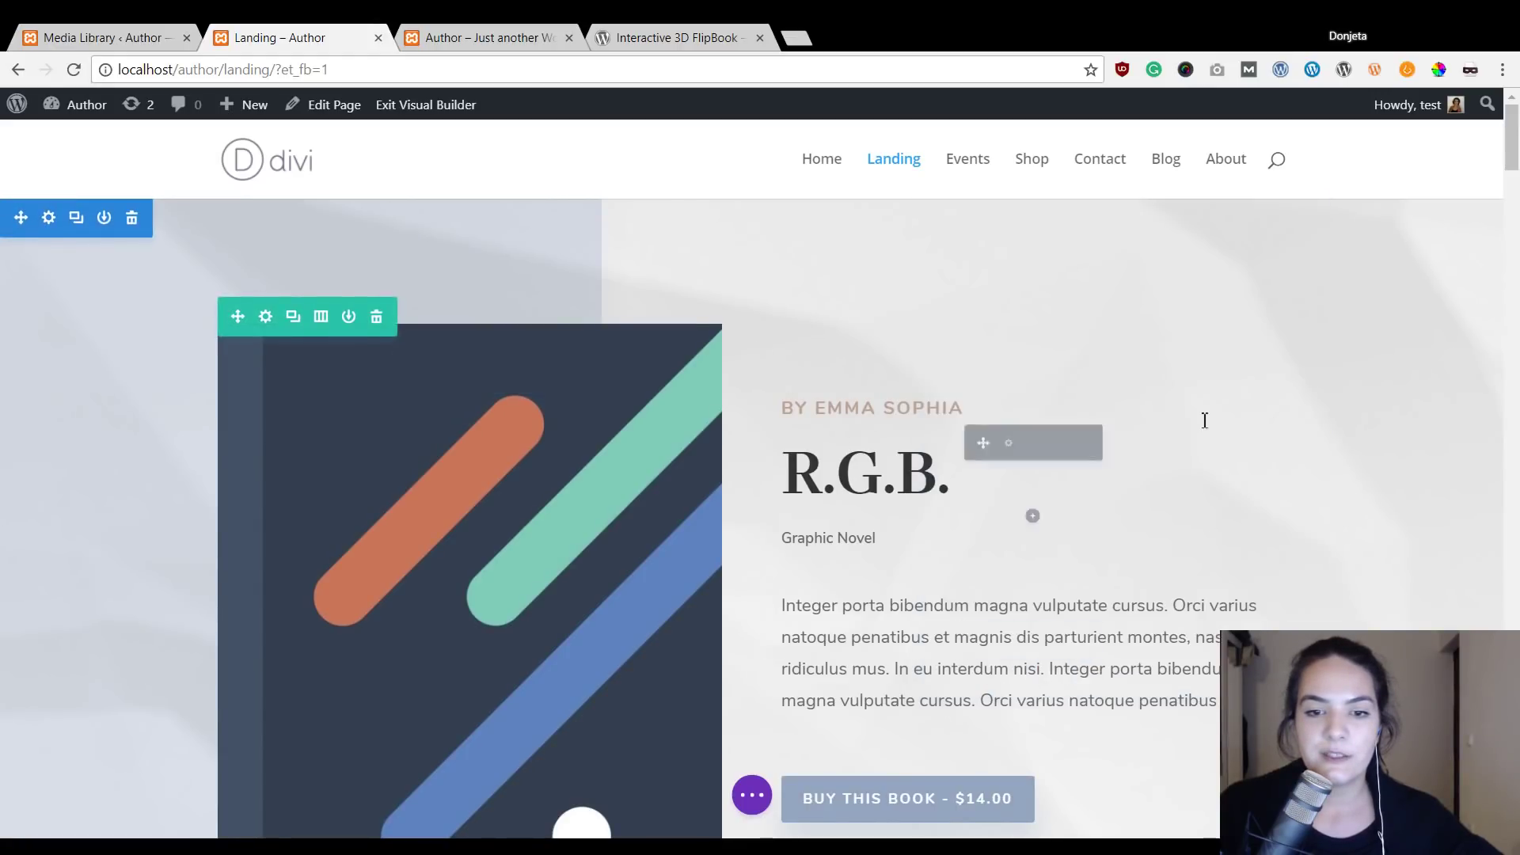
Save the Landing page and exit the Visual Builder.
scroll(1028, 516, "down", 5)
left_click(752, 795)
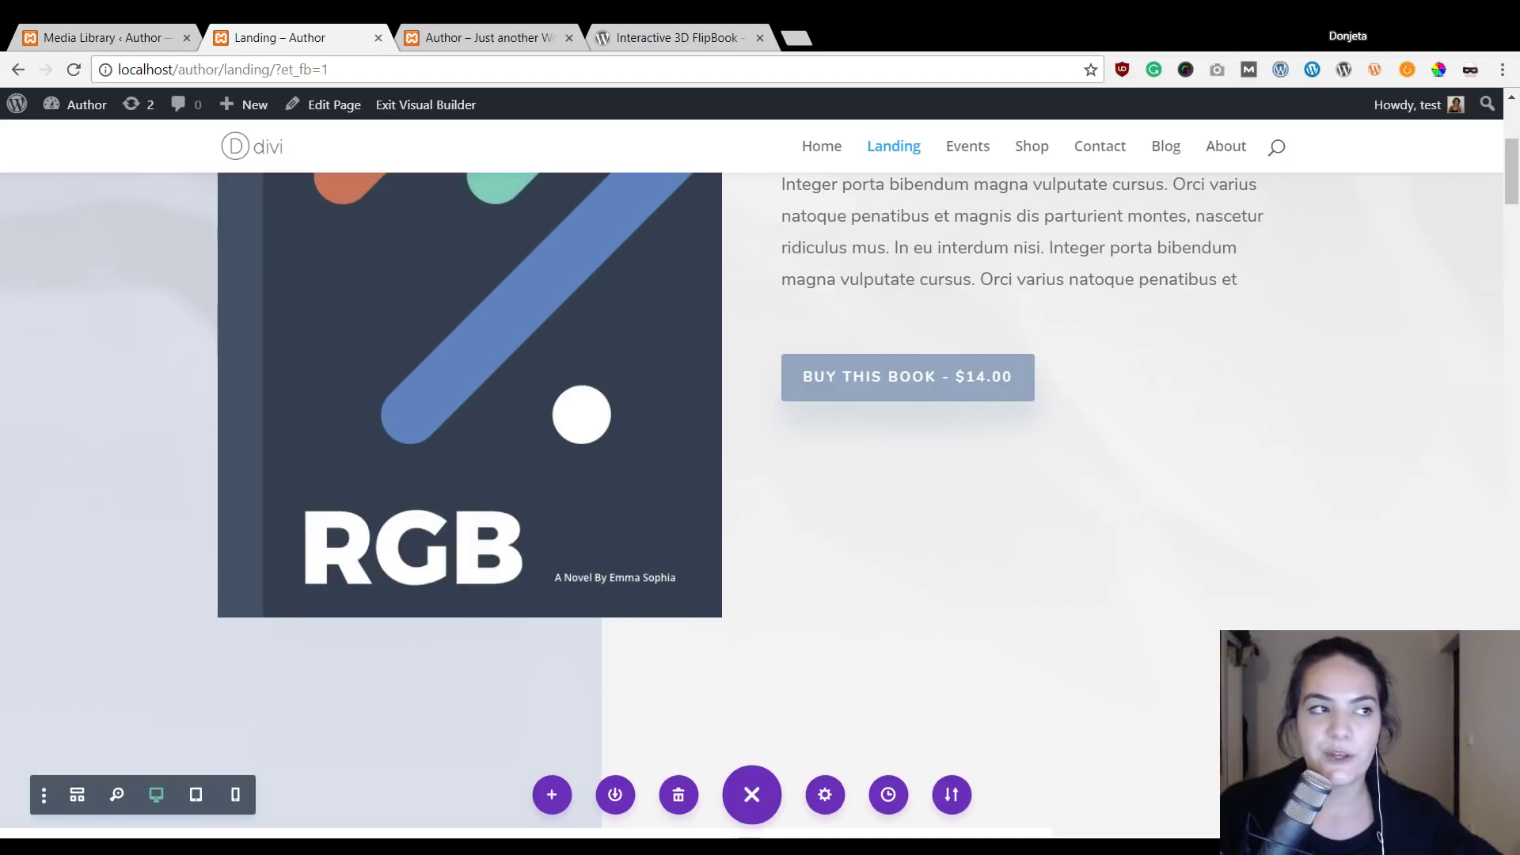
left_click(390, 106)
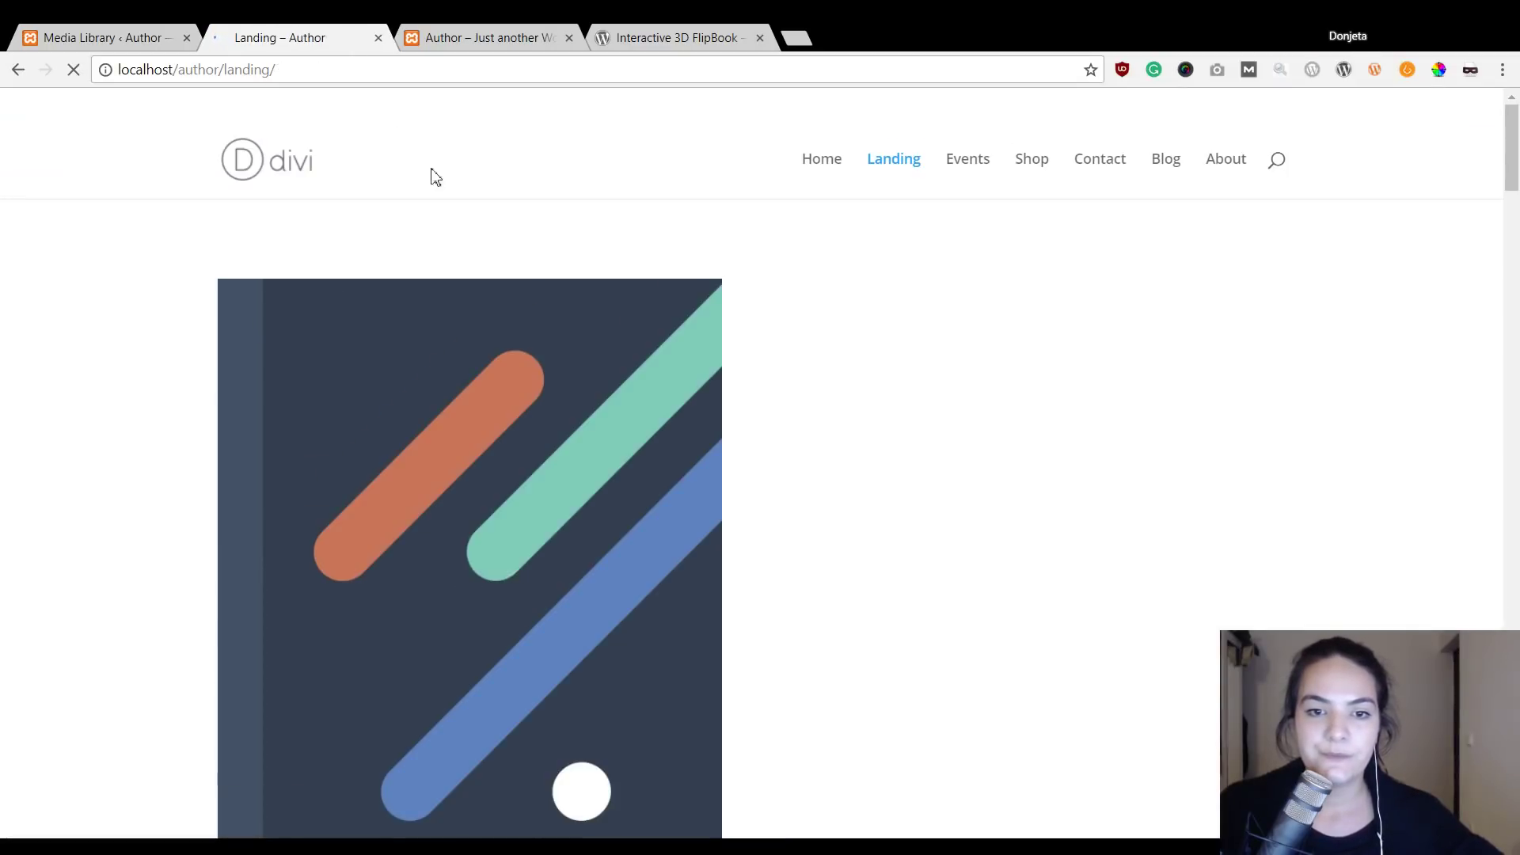
Preview the flipbook lightbox from the RGB cover on the Landing page, turn two pages, and close the lightbox.
scroll(557, 301, "down", 2)
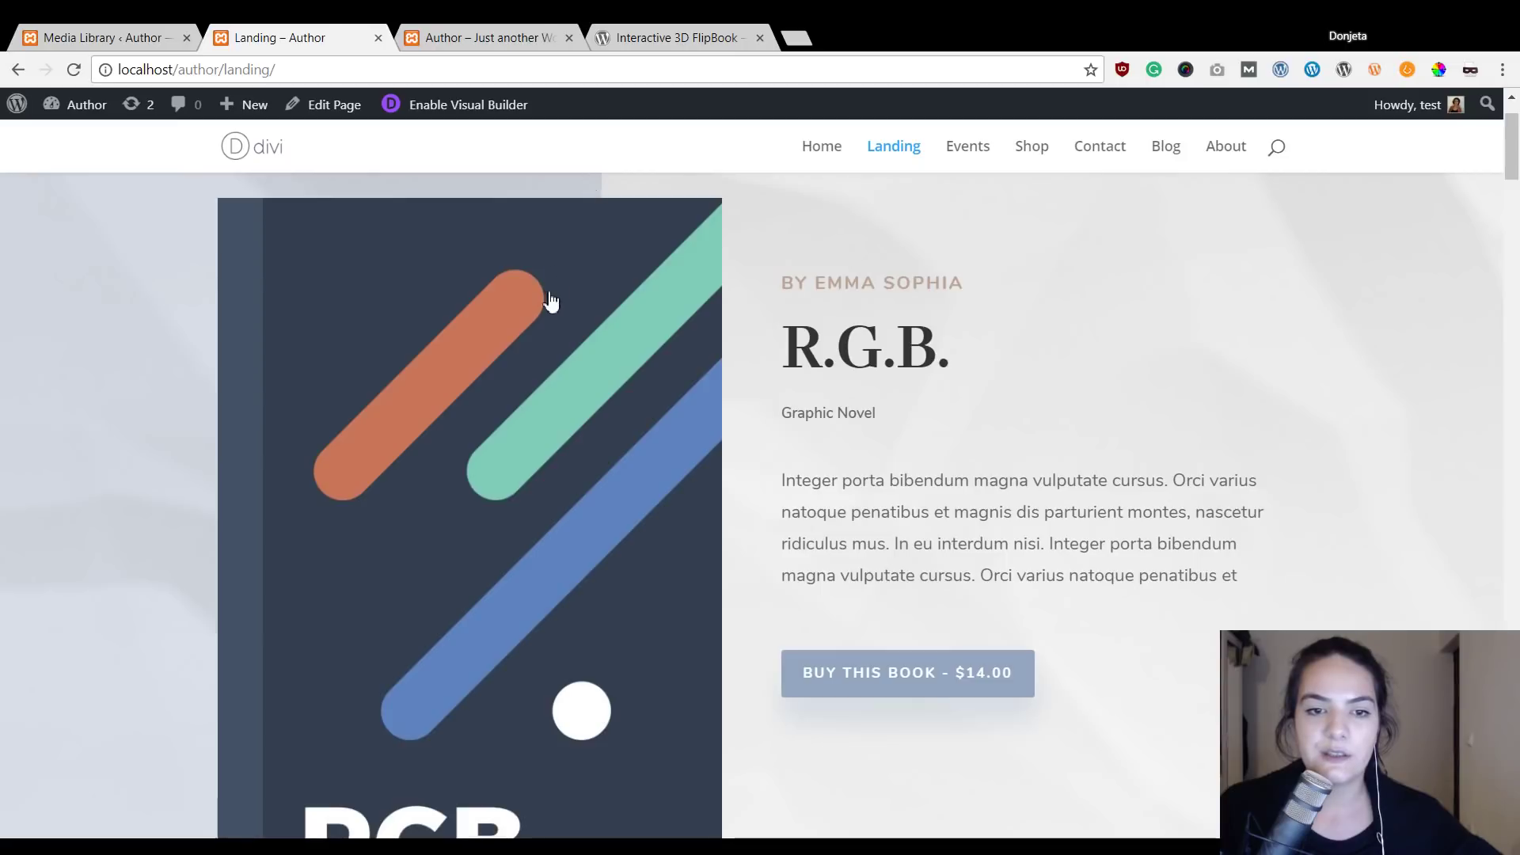
left_click(473, 336)
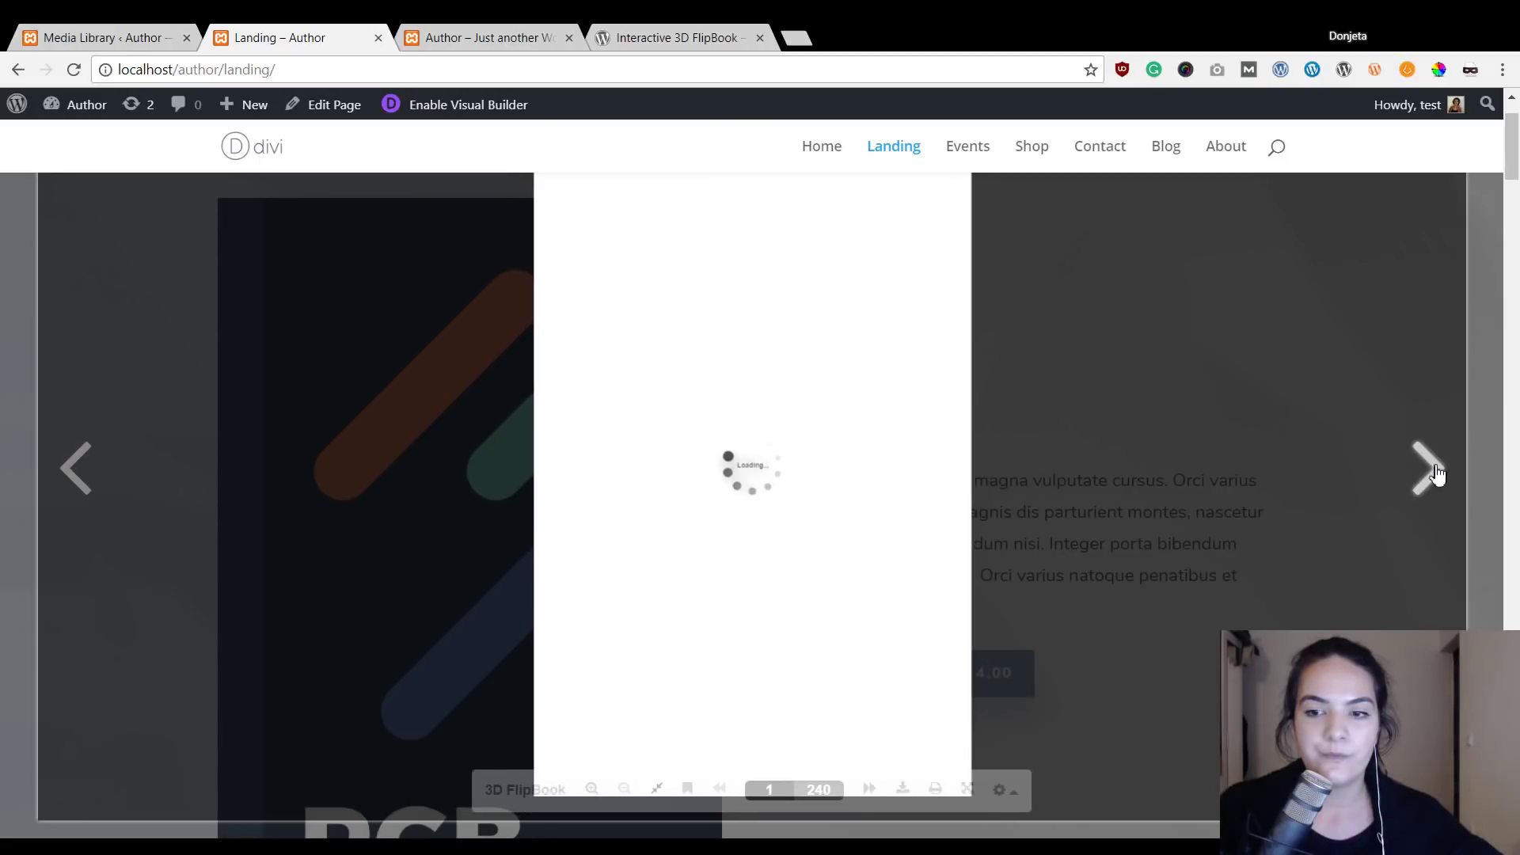
left_click(1438, 473)
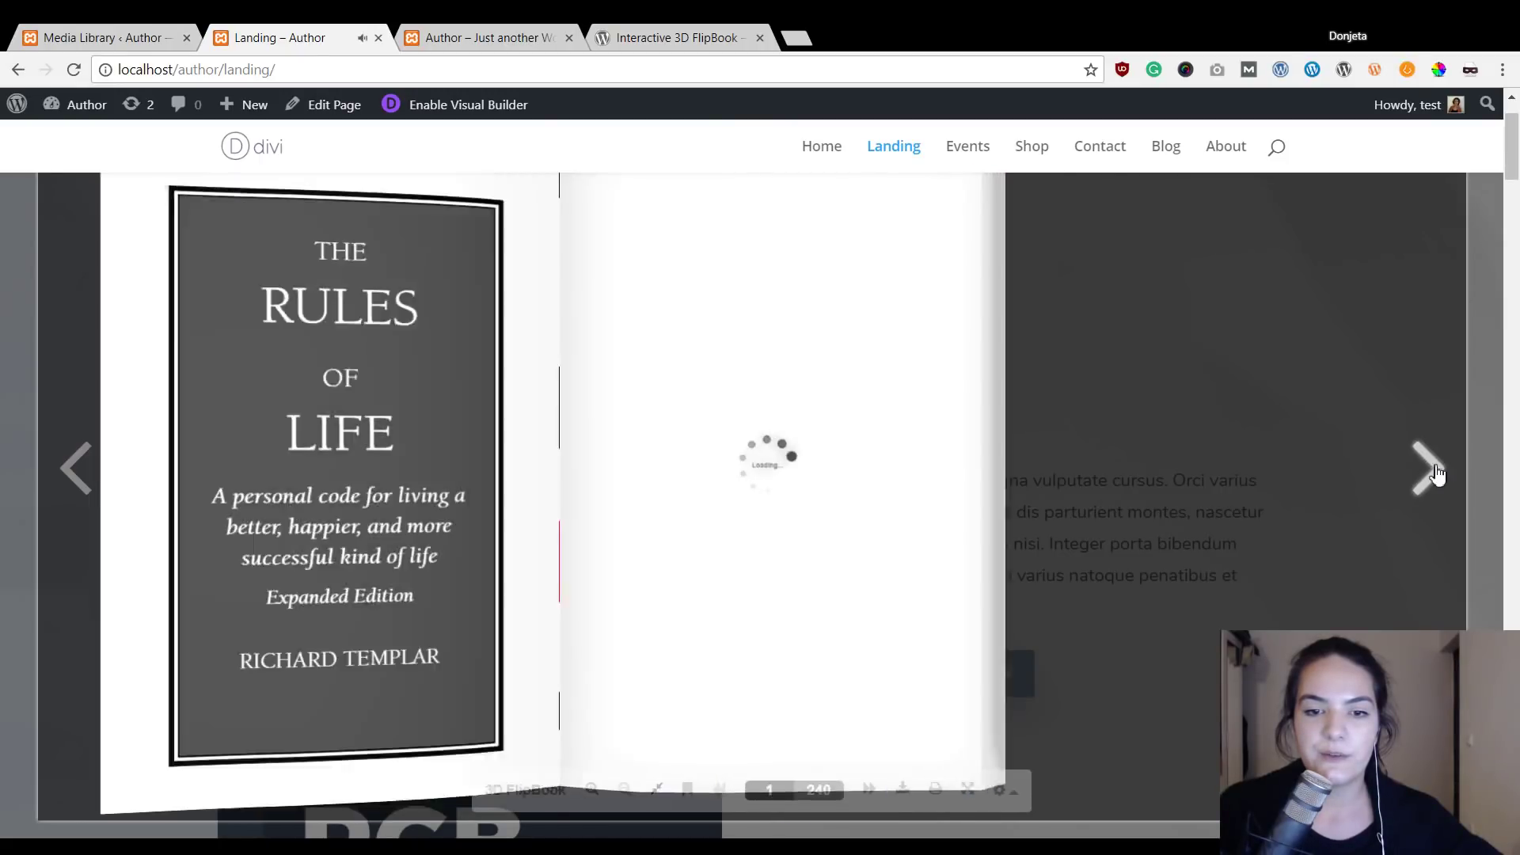
left_click(1437, 474)
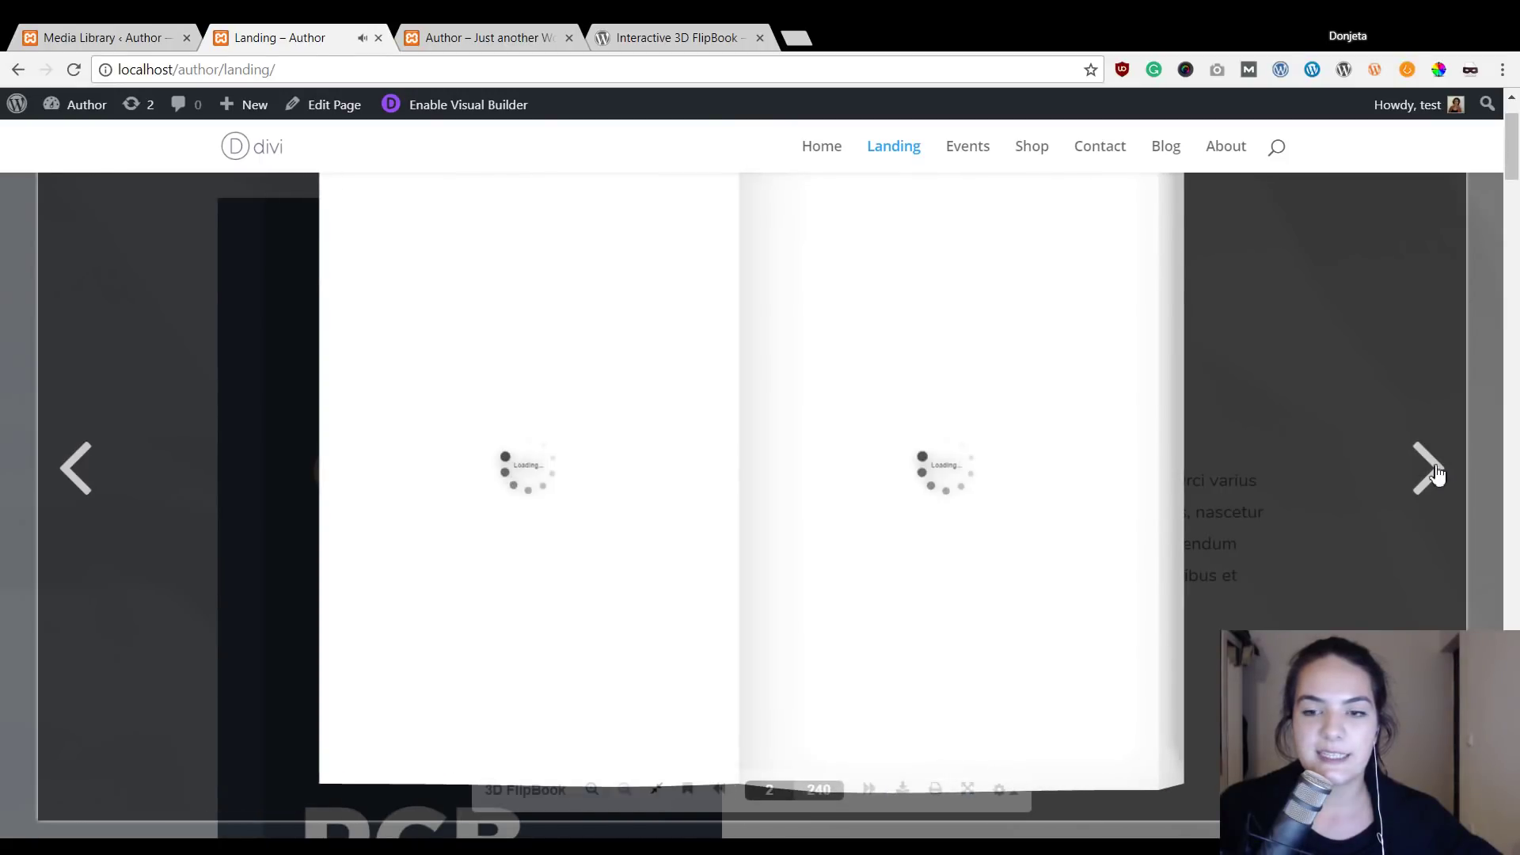
left_click(1496, 418)
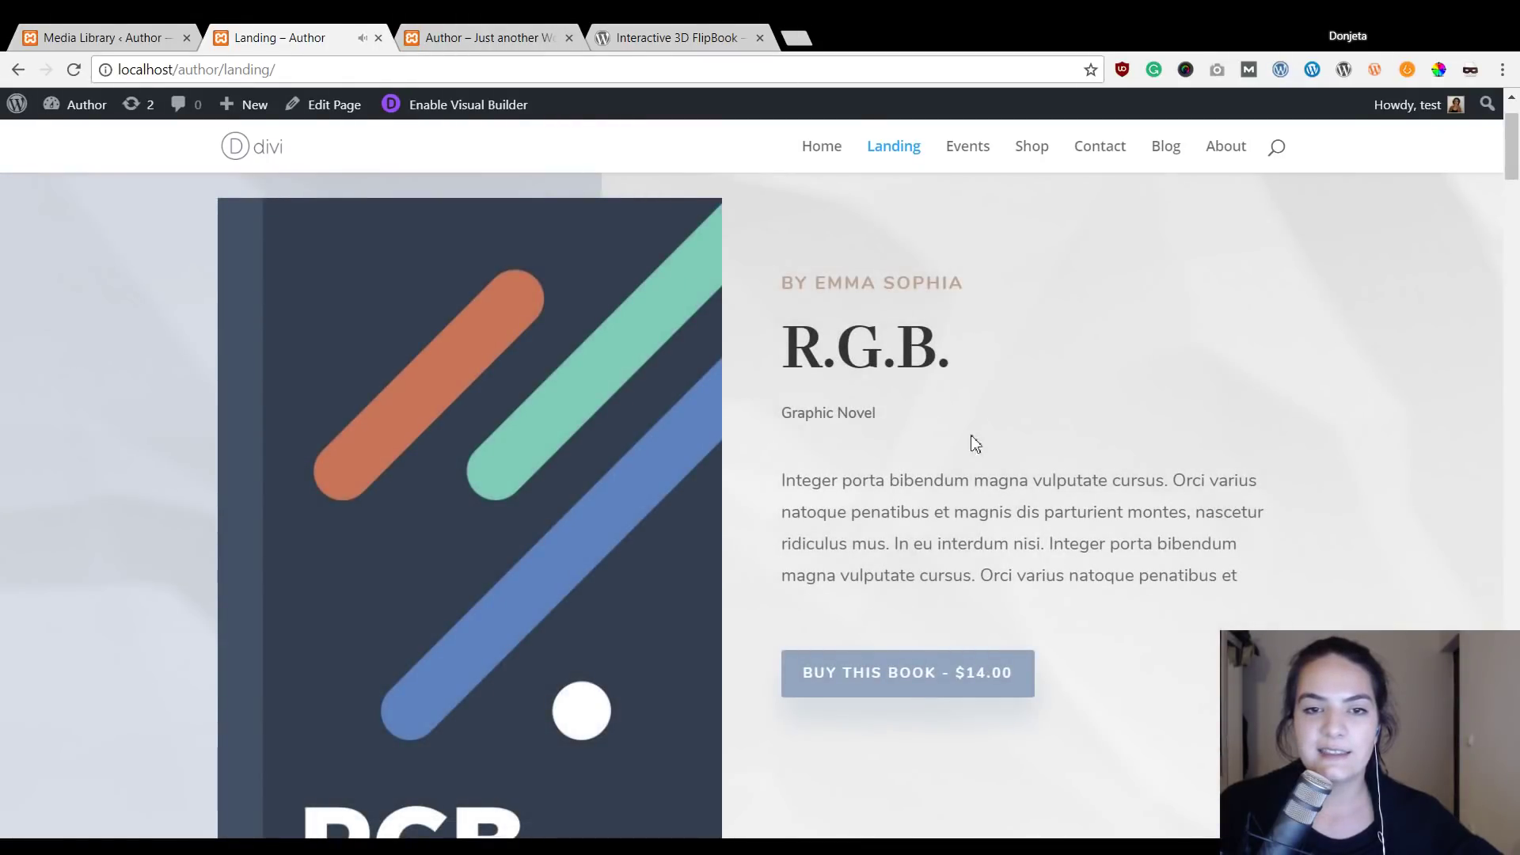
Examine the embedded flipbook in the "Read The First Chapter Now!" section of the author1 example site.
scroll(960, 418, "down", 1)
key("ctrl+Tab")
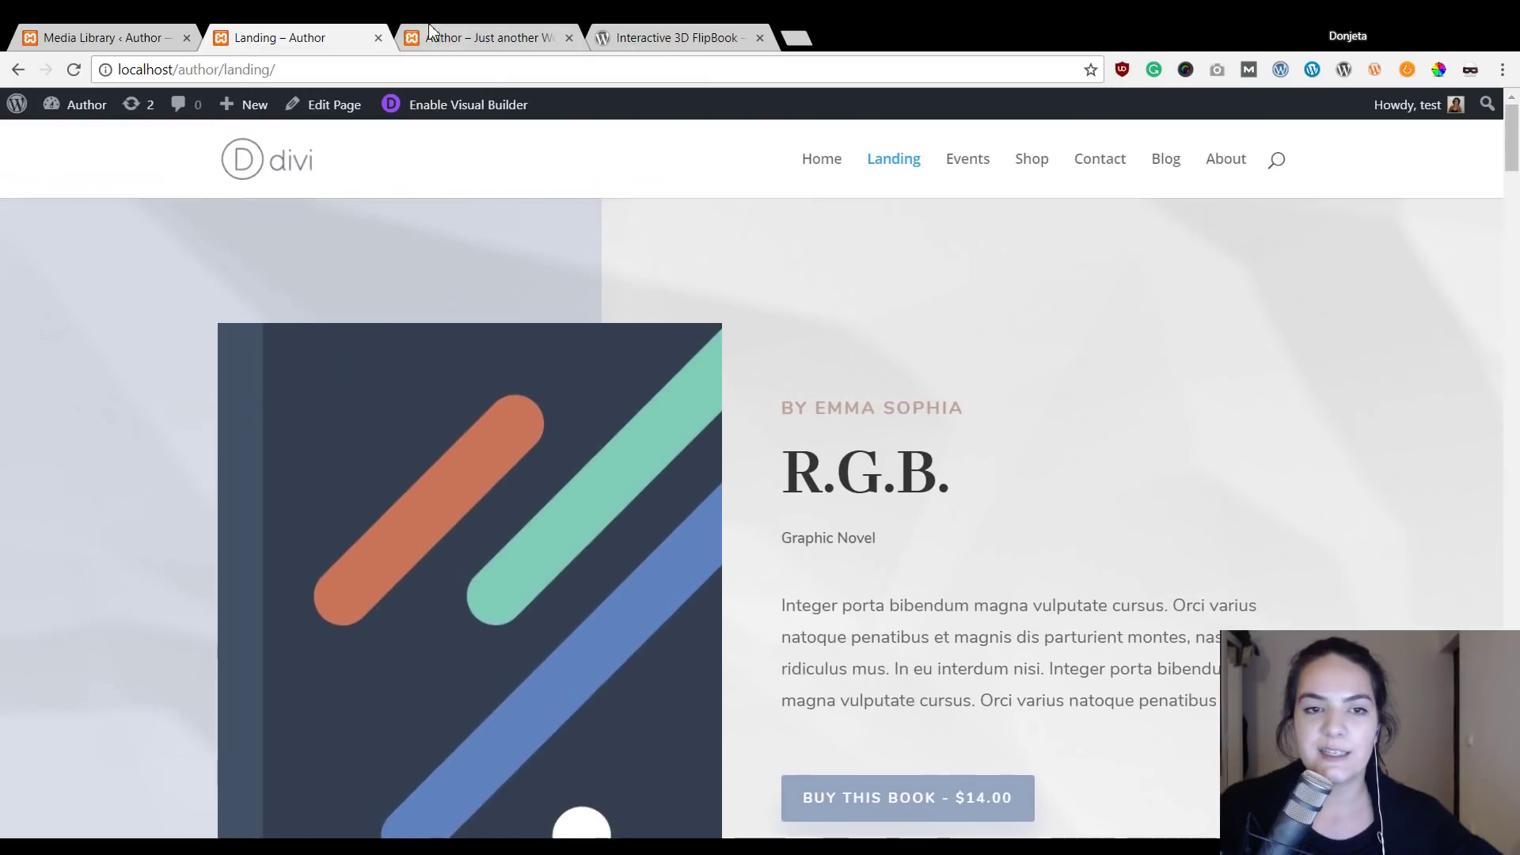
scroll(788, 264, "down", 4)
scroll(950, 465, "down", 6)
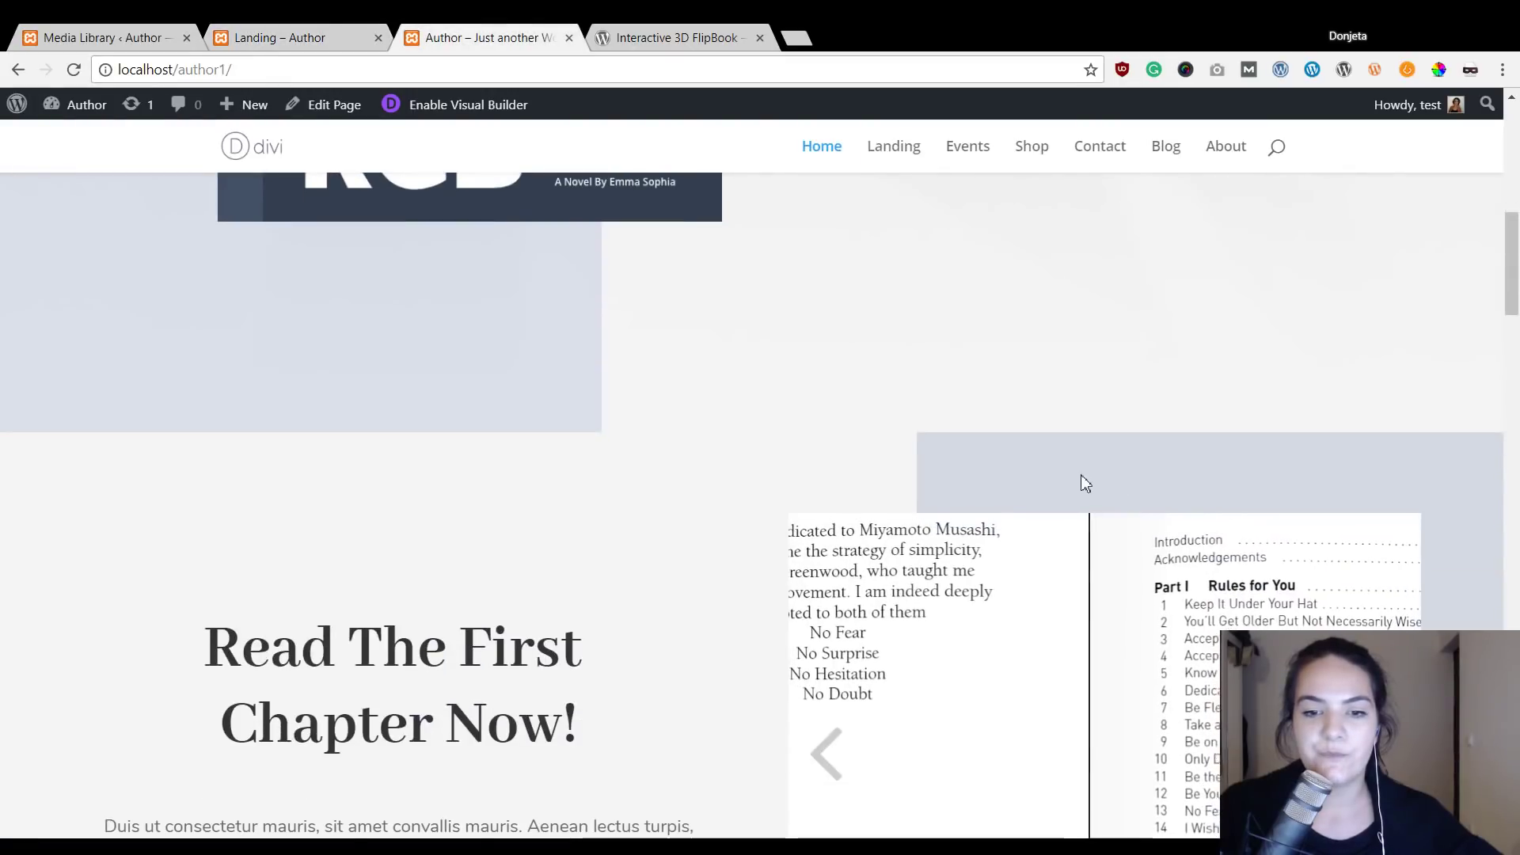
scroll(1357, 529, "down", 1)
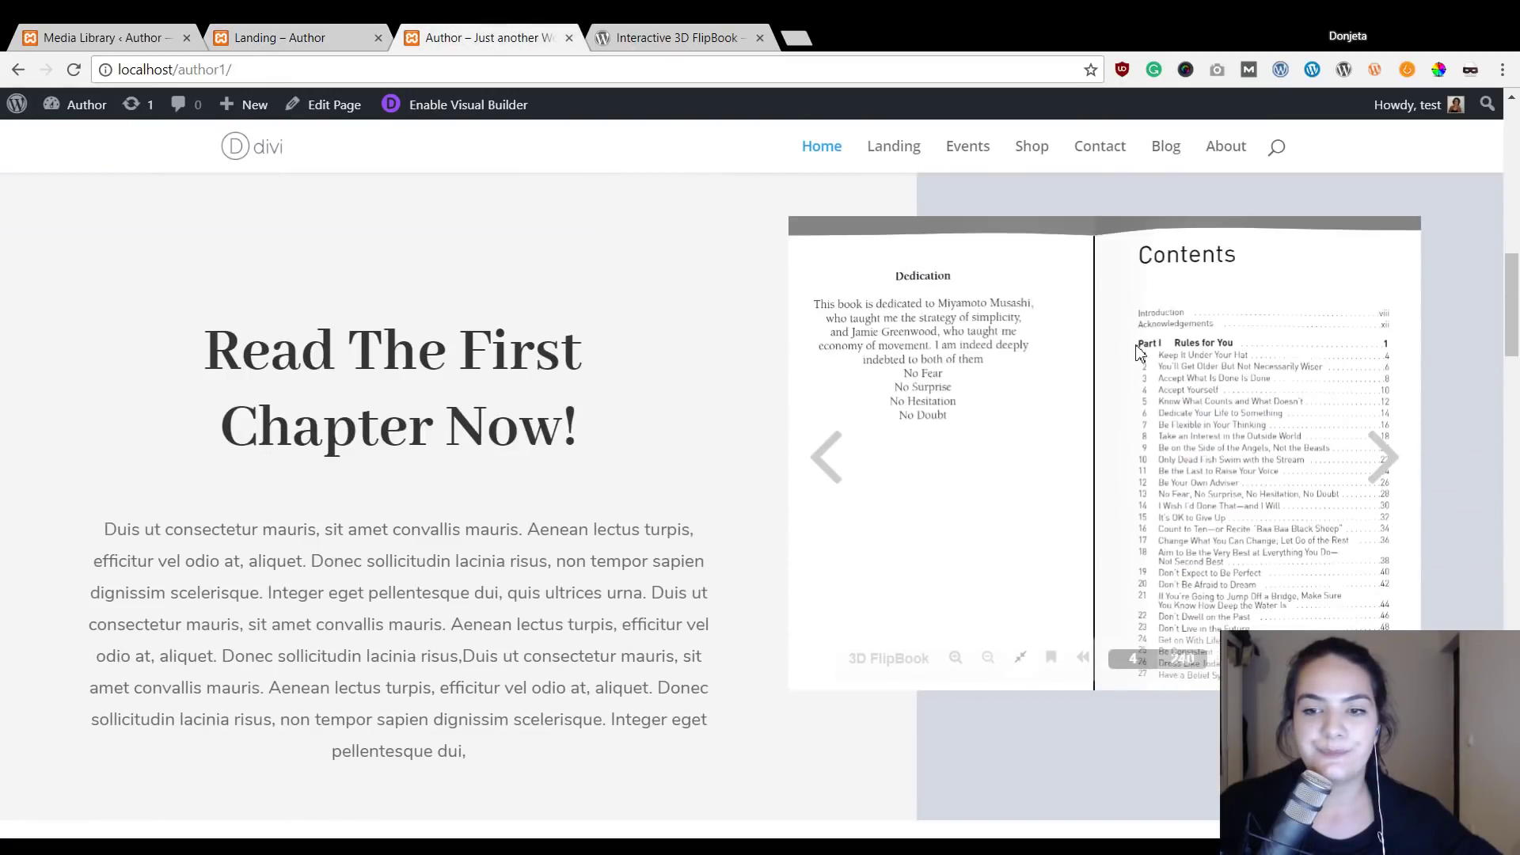
scroll(496, 302, "up", 1)
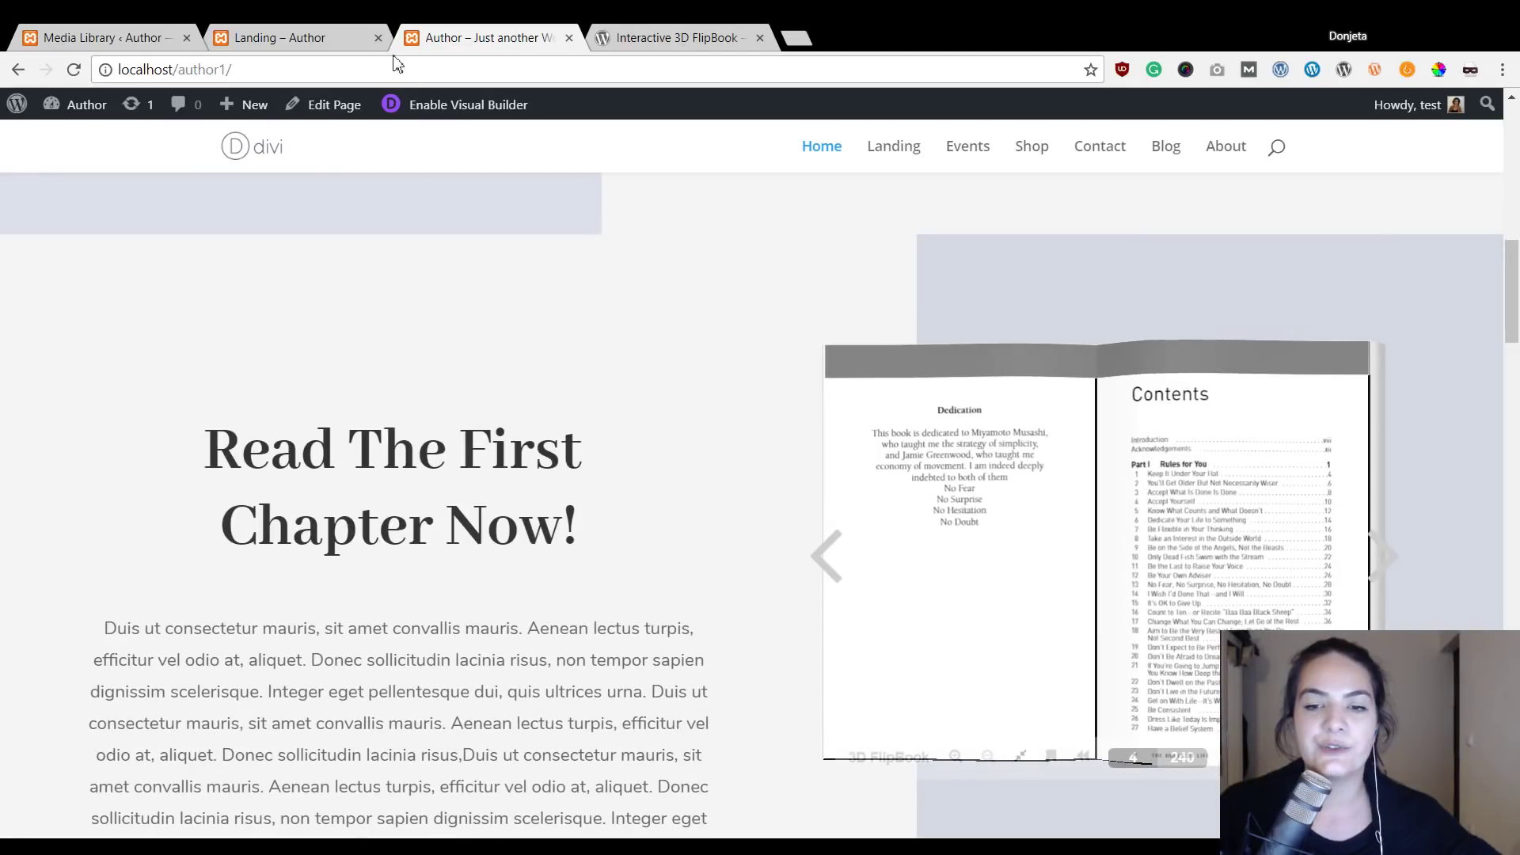
Return to the Landing page's site and open the 3D FlipBook Shortcode Generator in its WordPress dashboard.
left_click(348, 37)
mouse_move(18, 111)
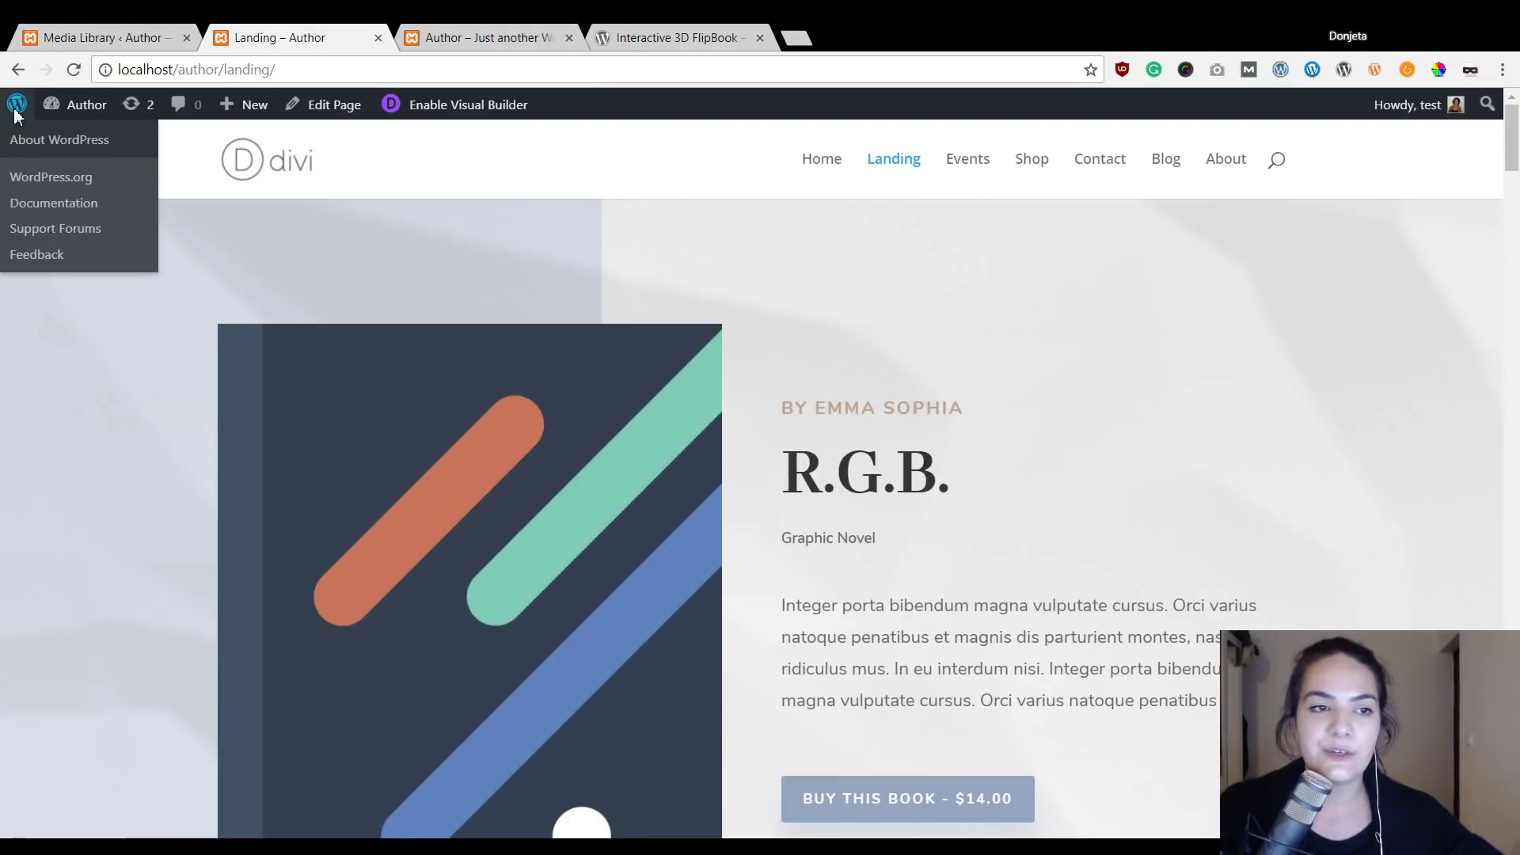
left_click(16, 111)
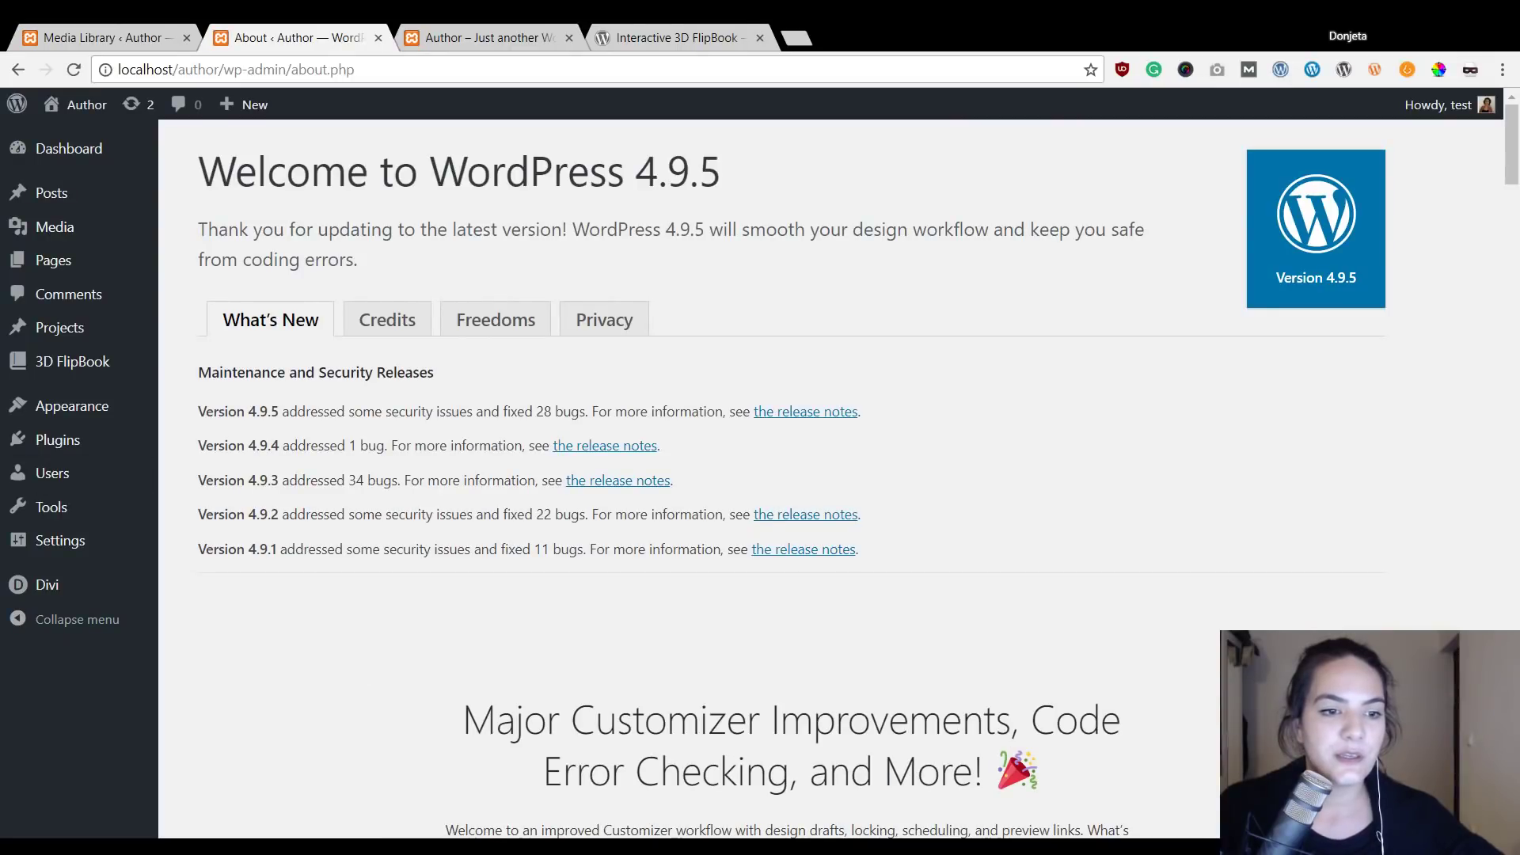
mouse_move(68, 368)
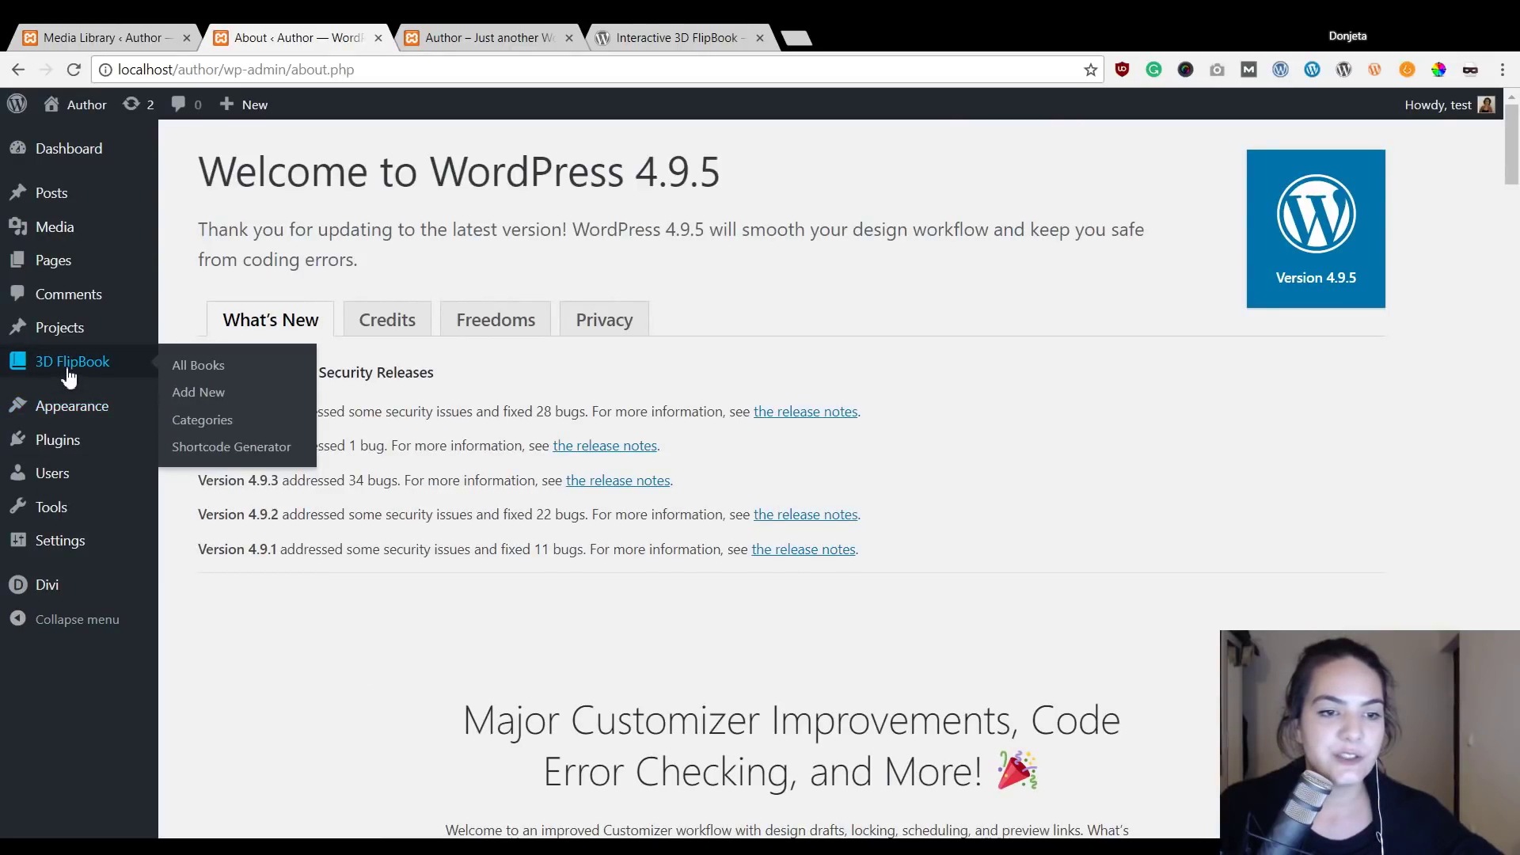
left_click(203, 448)
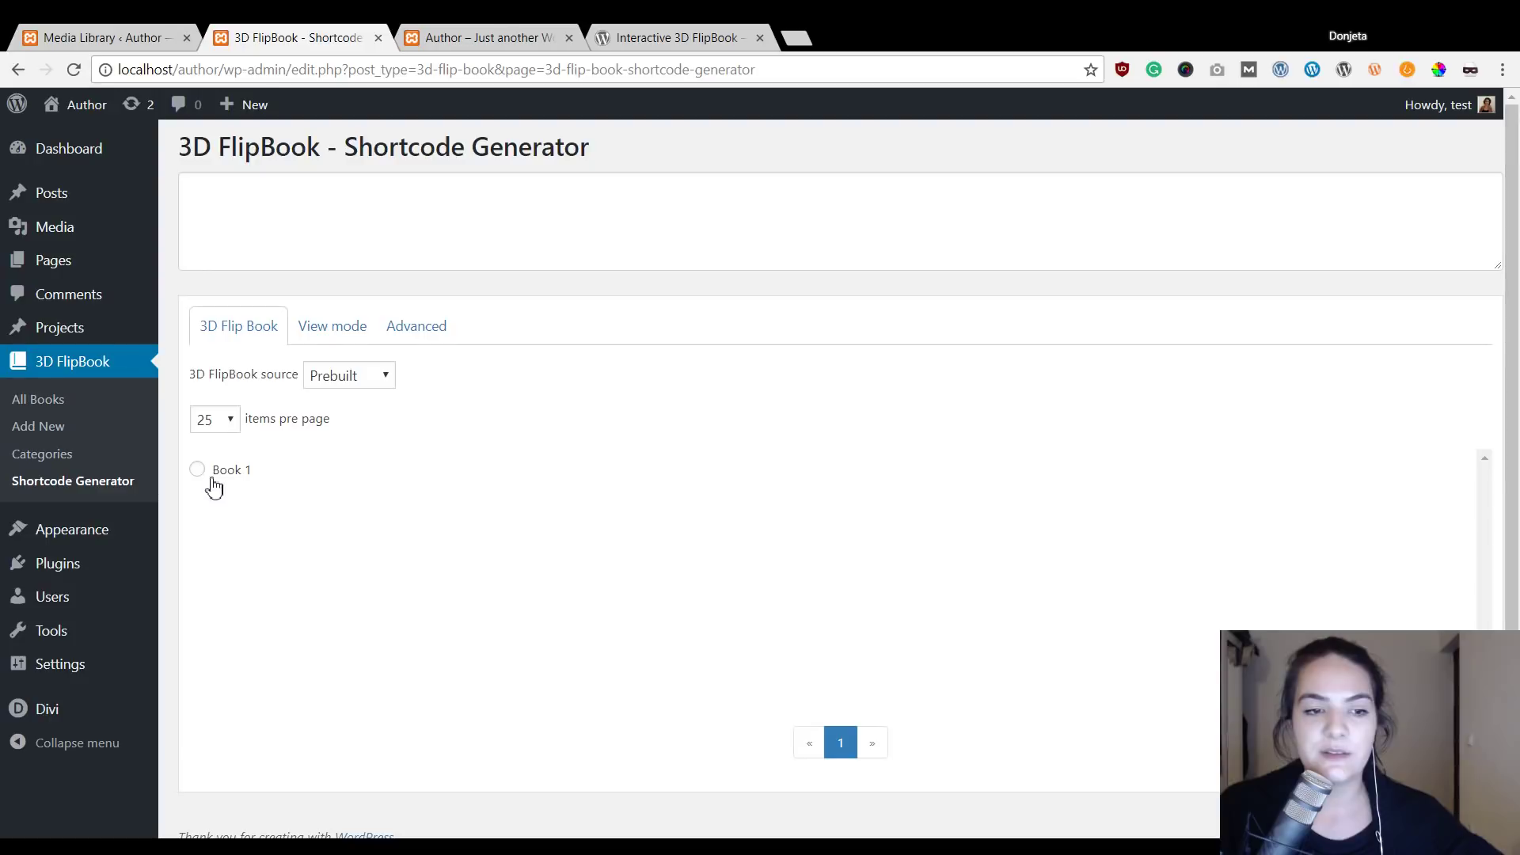
Generate the shortcode for the prebuilt Book 1 in Fullscreen view mode and select the whole shortcode text.
left_click(197, 470)
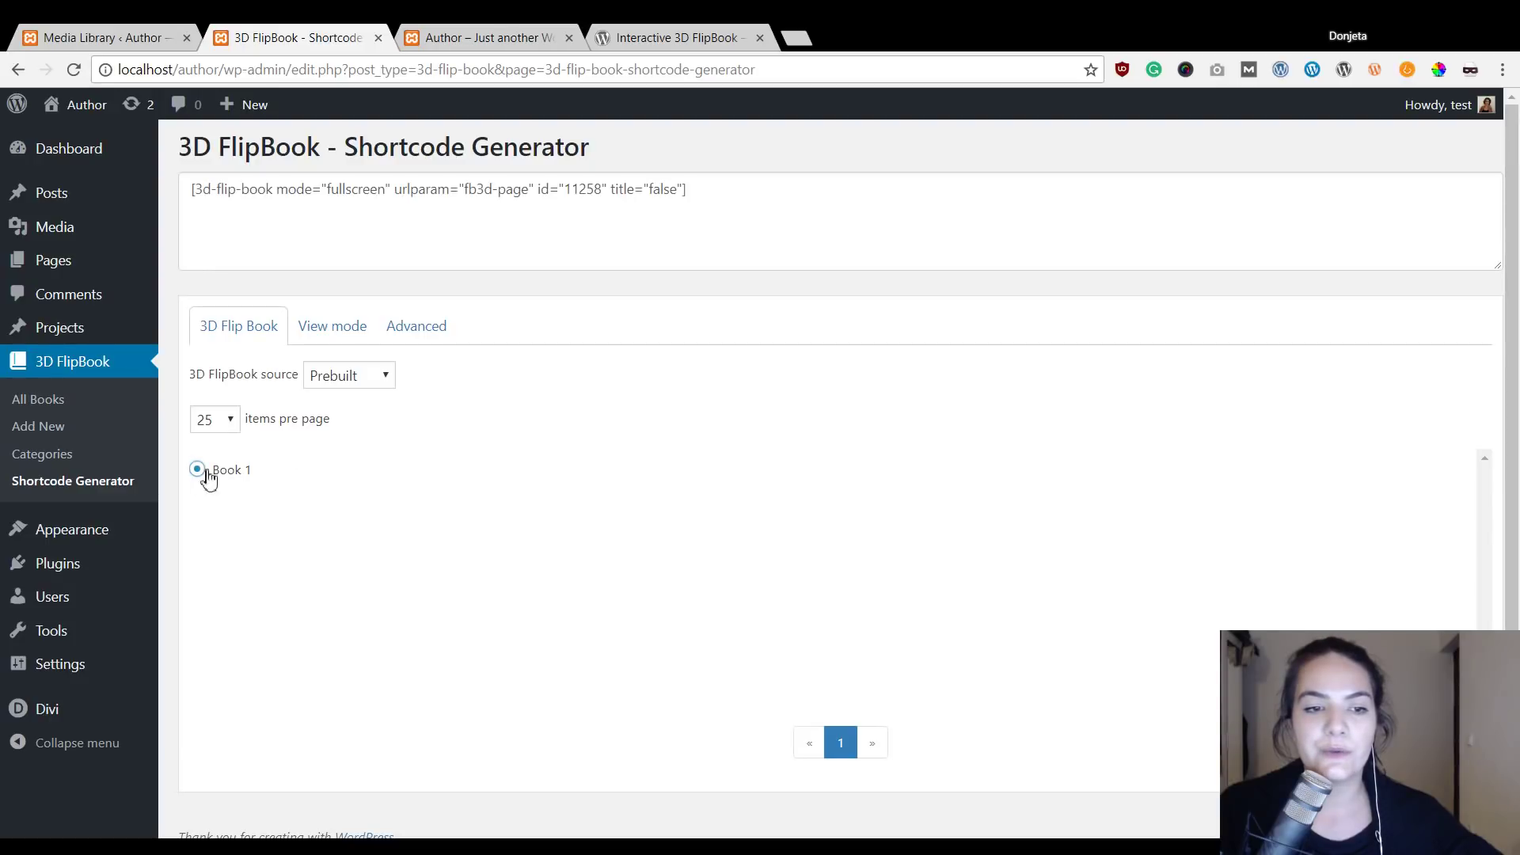
left_click(340, 336)
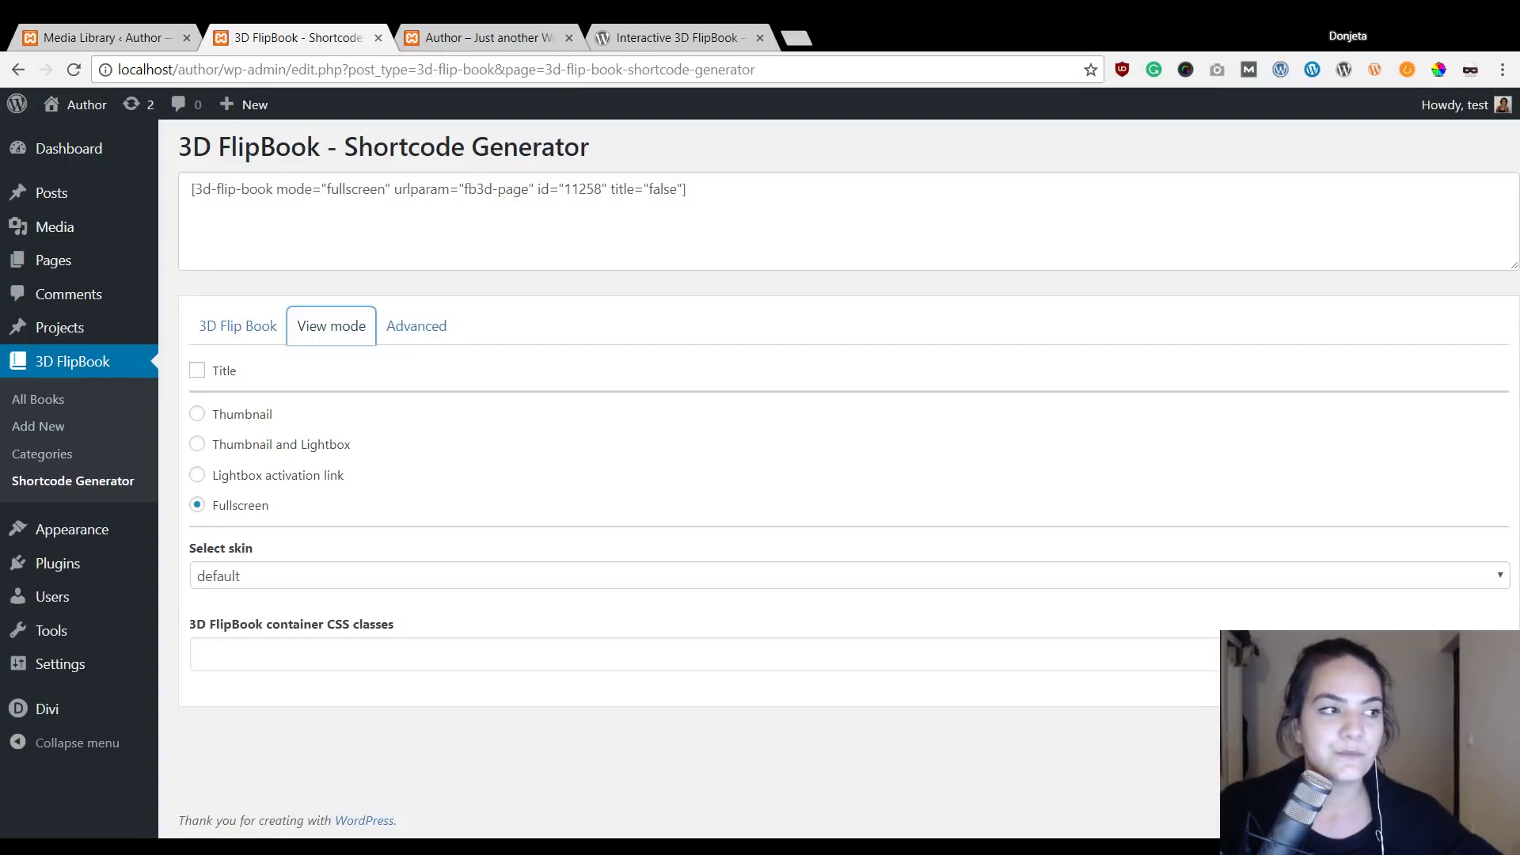
left_click(552, 269)
left_click_drag(704, 199, 181, 182)
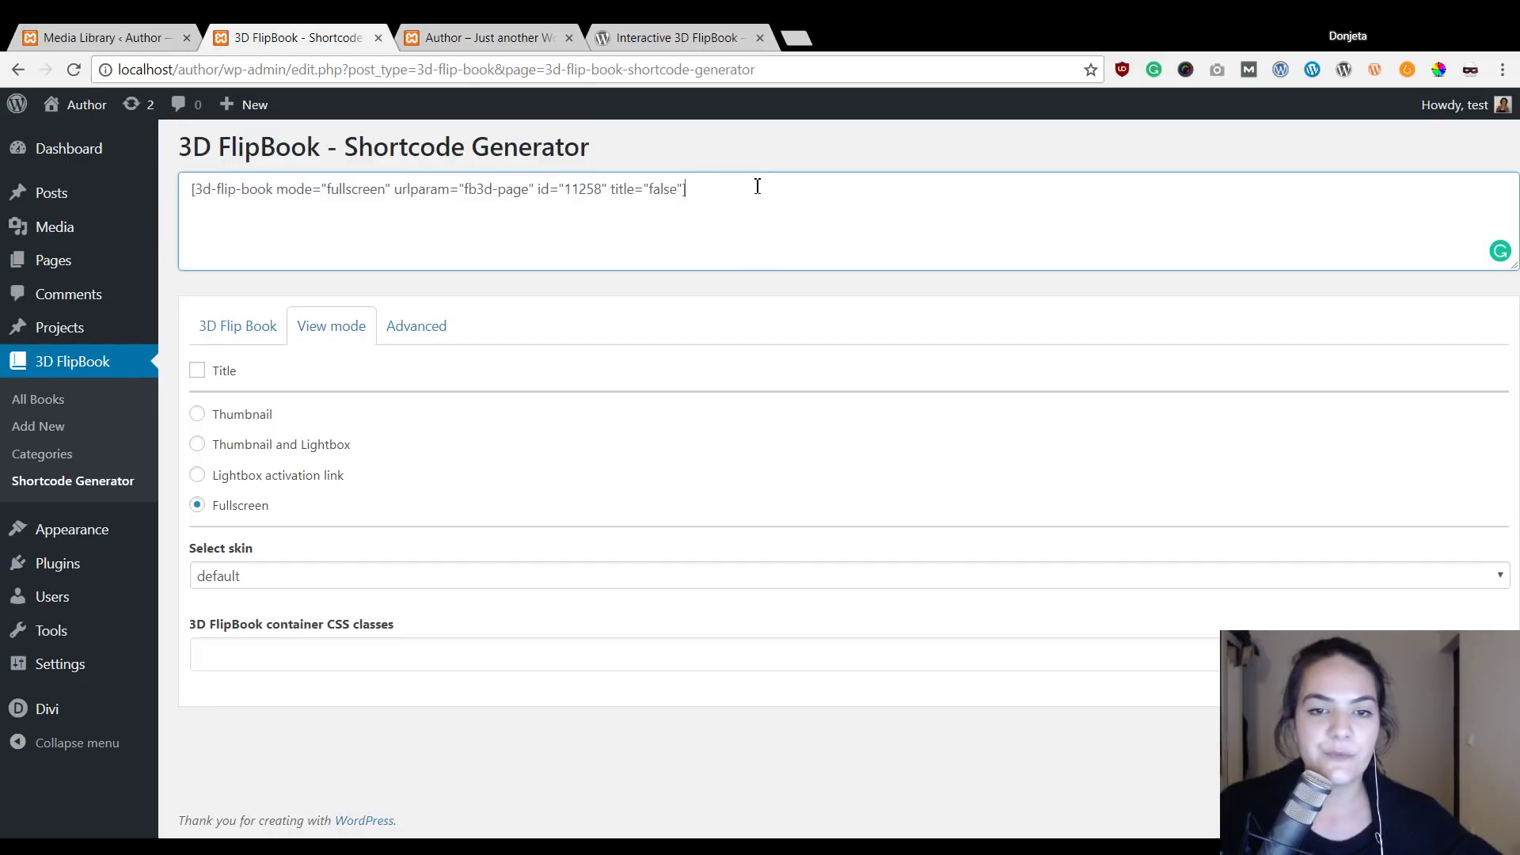
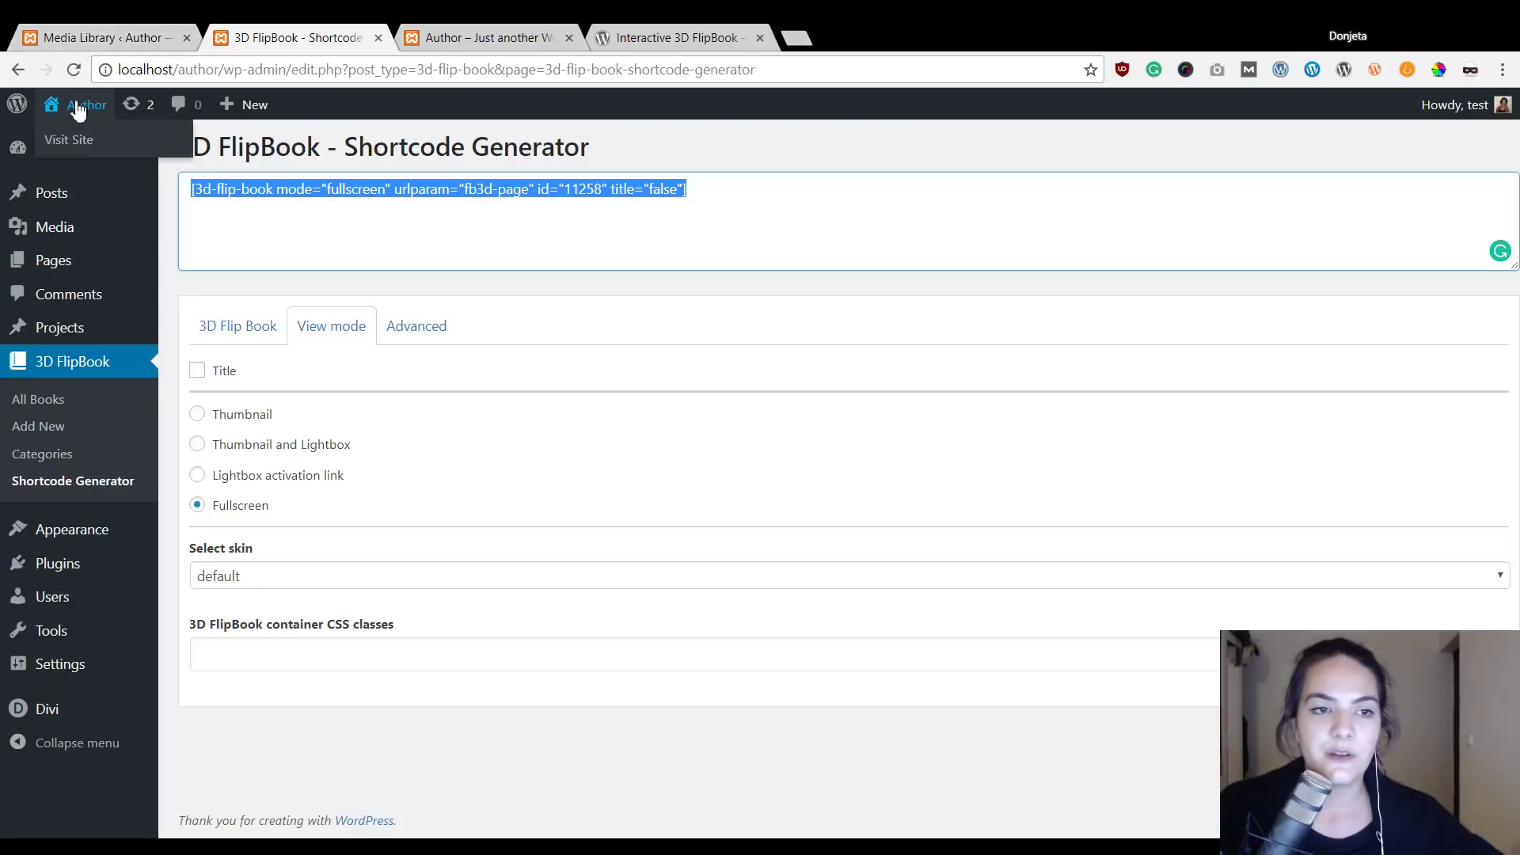
Open the author site's Home page in a new browser tab and switch to it.
middle_click(76, 136)
left_click(459, 35)
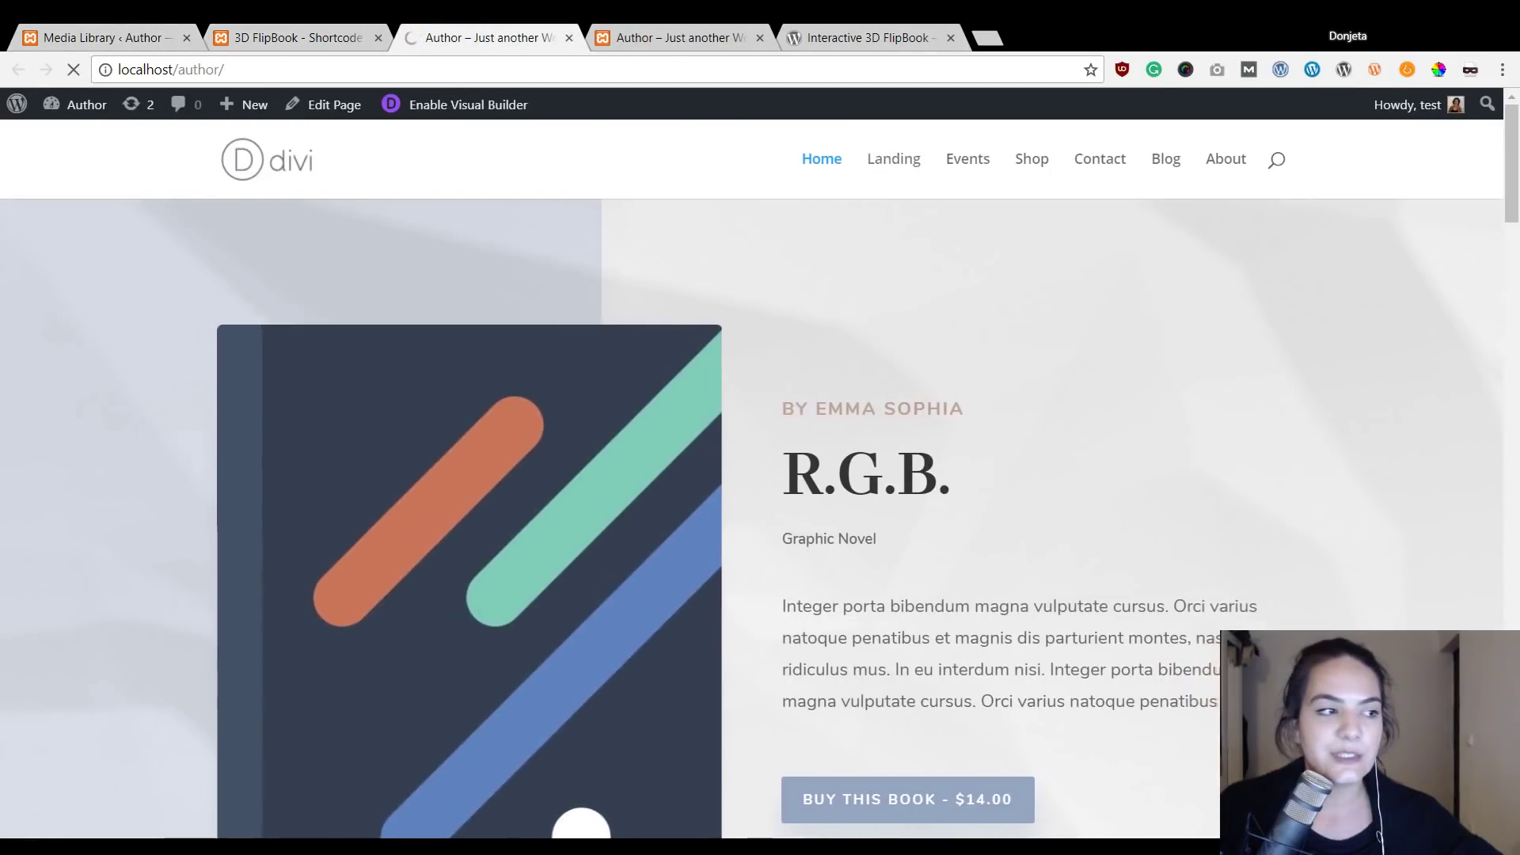
left_click(895, 158)
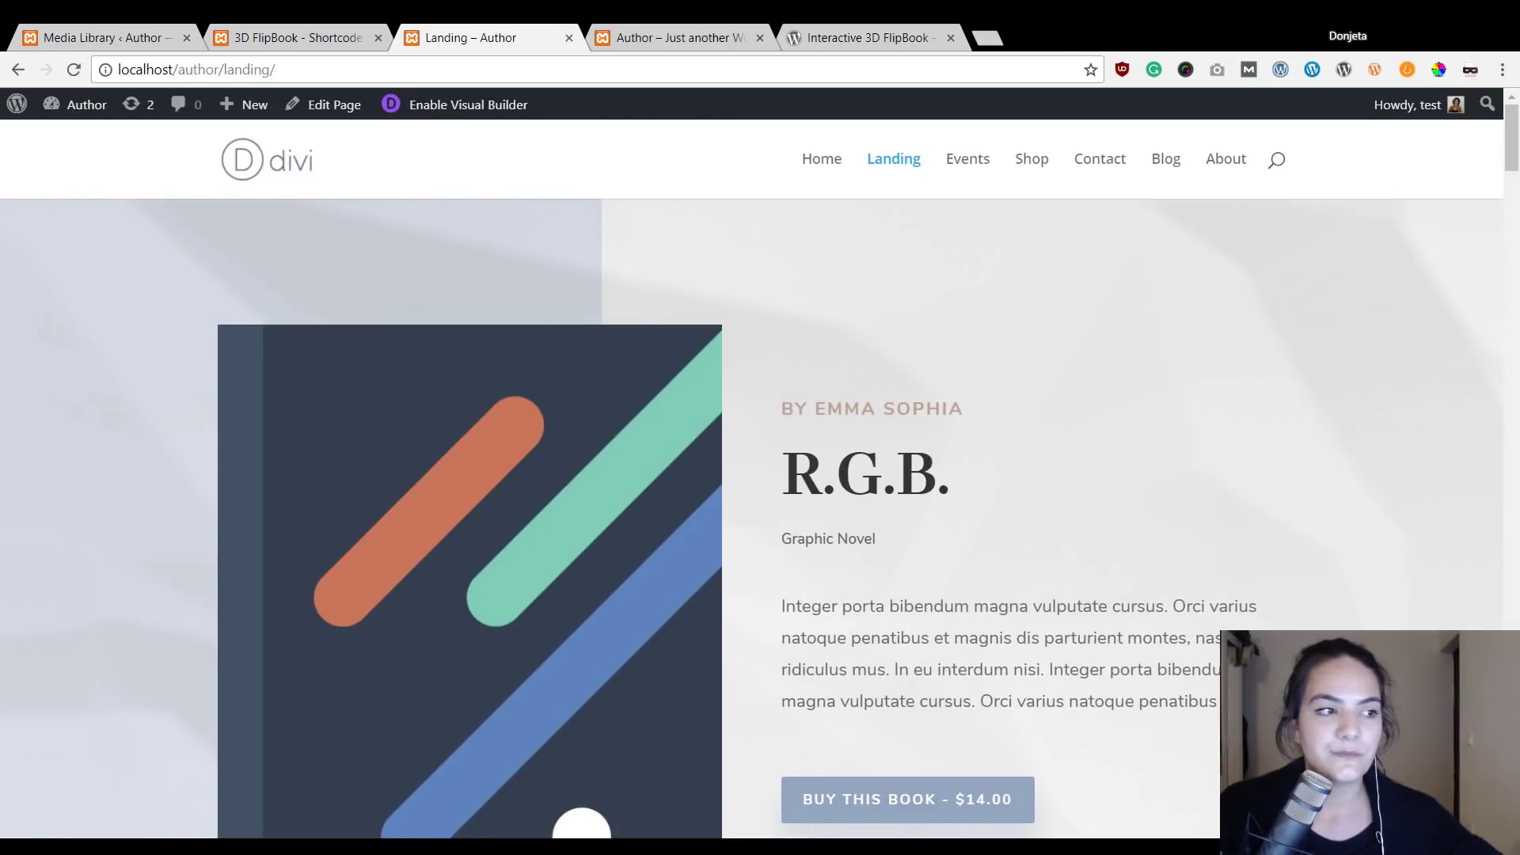
left_click(402, 111)
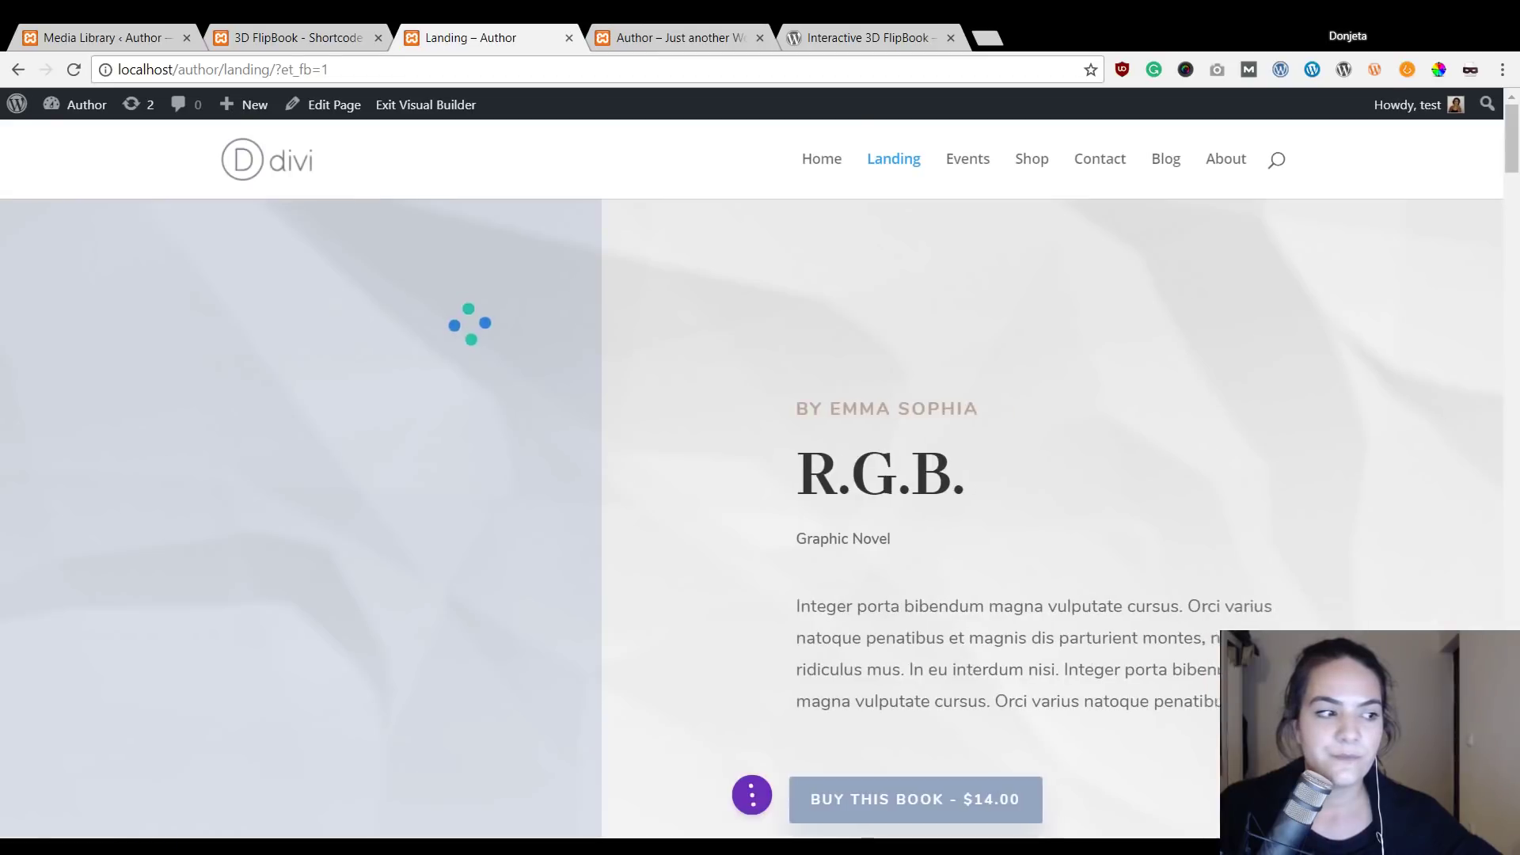
scroll(496, 244, "down", 4)
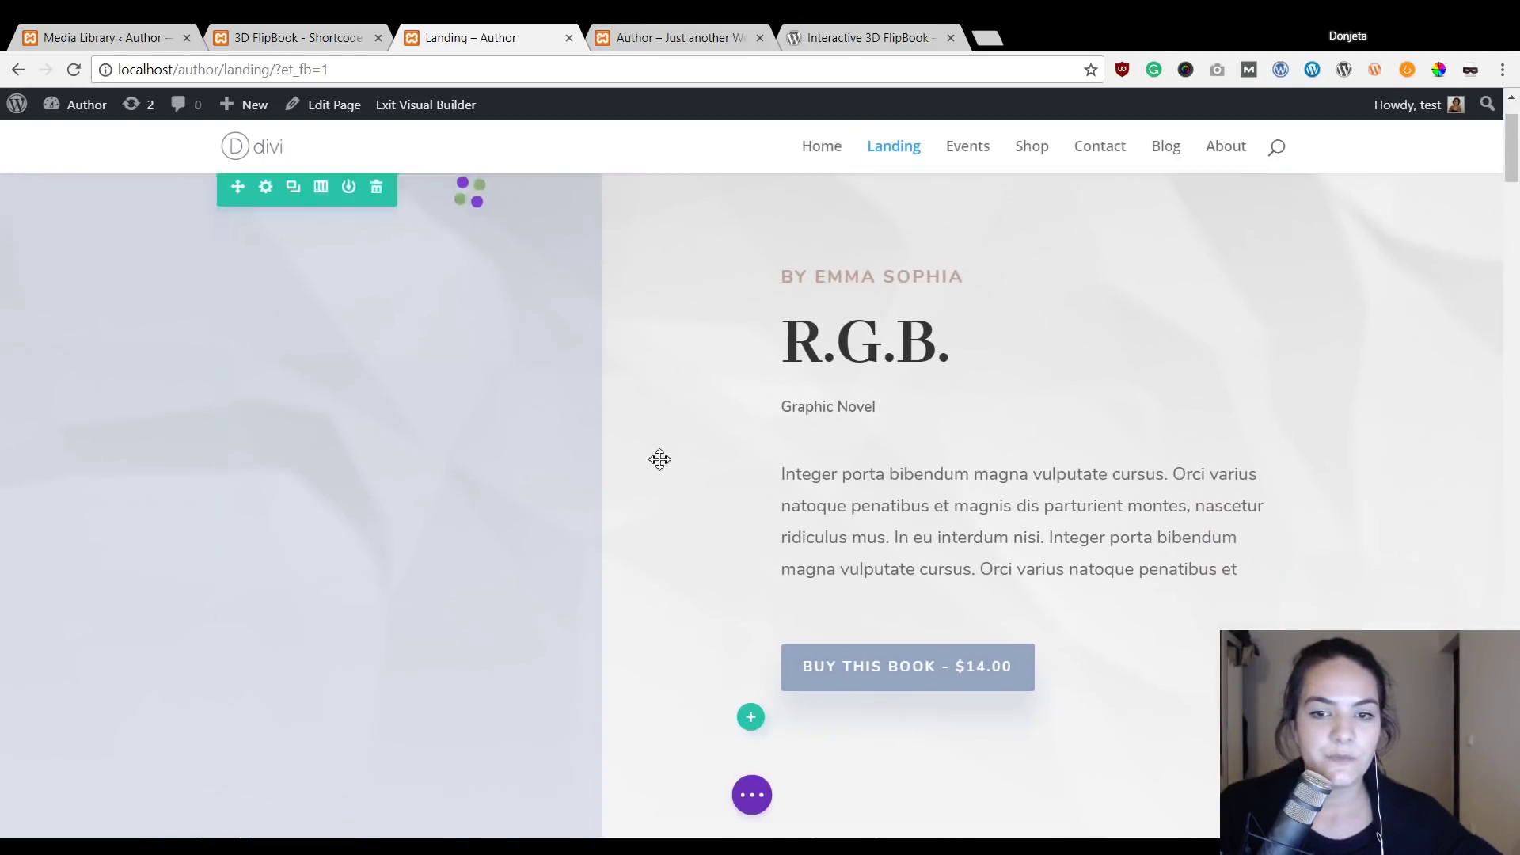
scroll(946, 482, "down", 3)
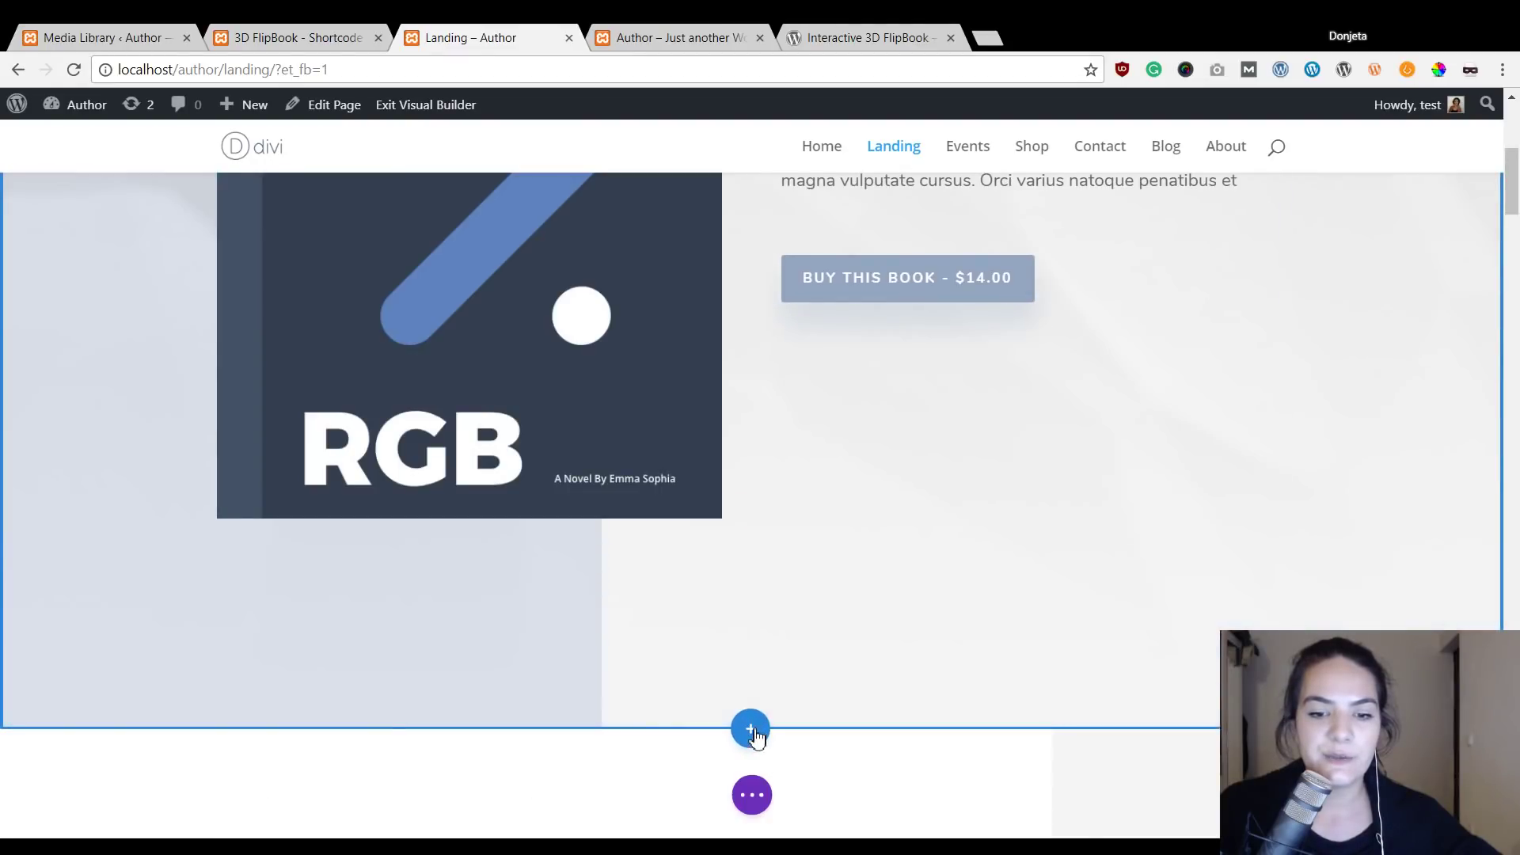
scroll(768, 725, "down", 7)
scroll(821, 499, "up", 10)
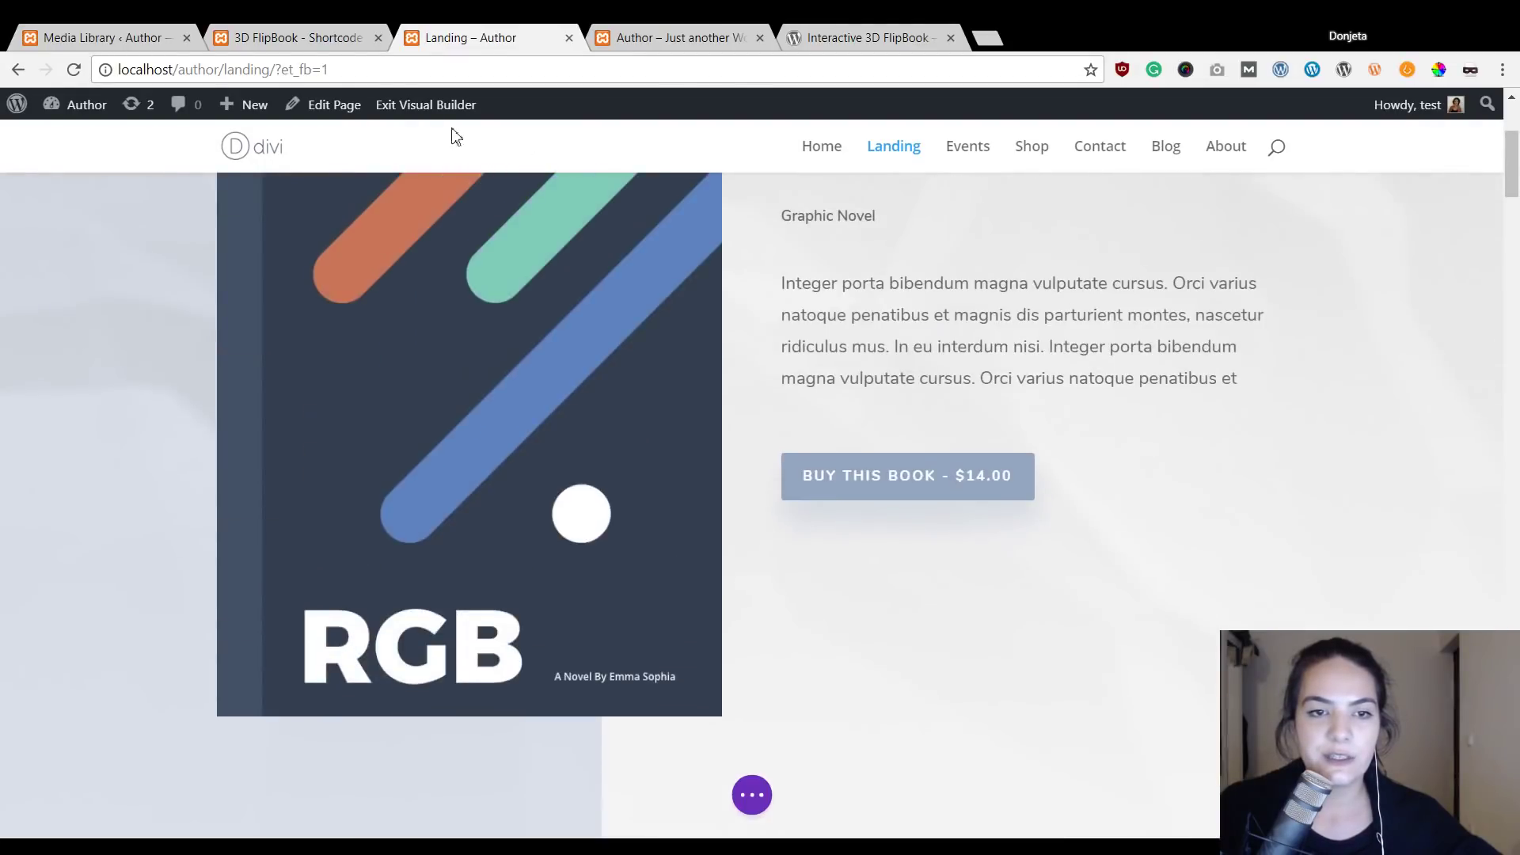
left_click(422, 99)
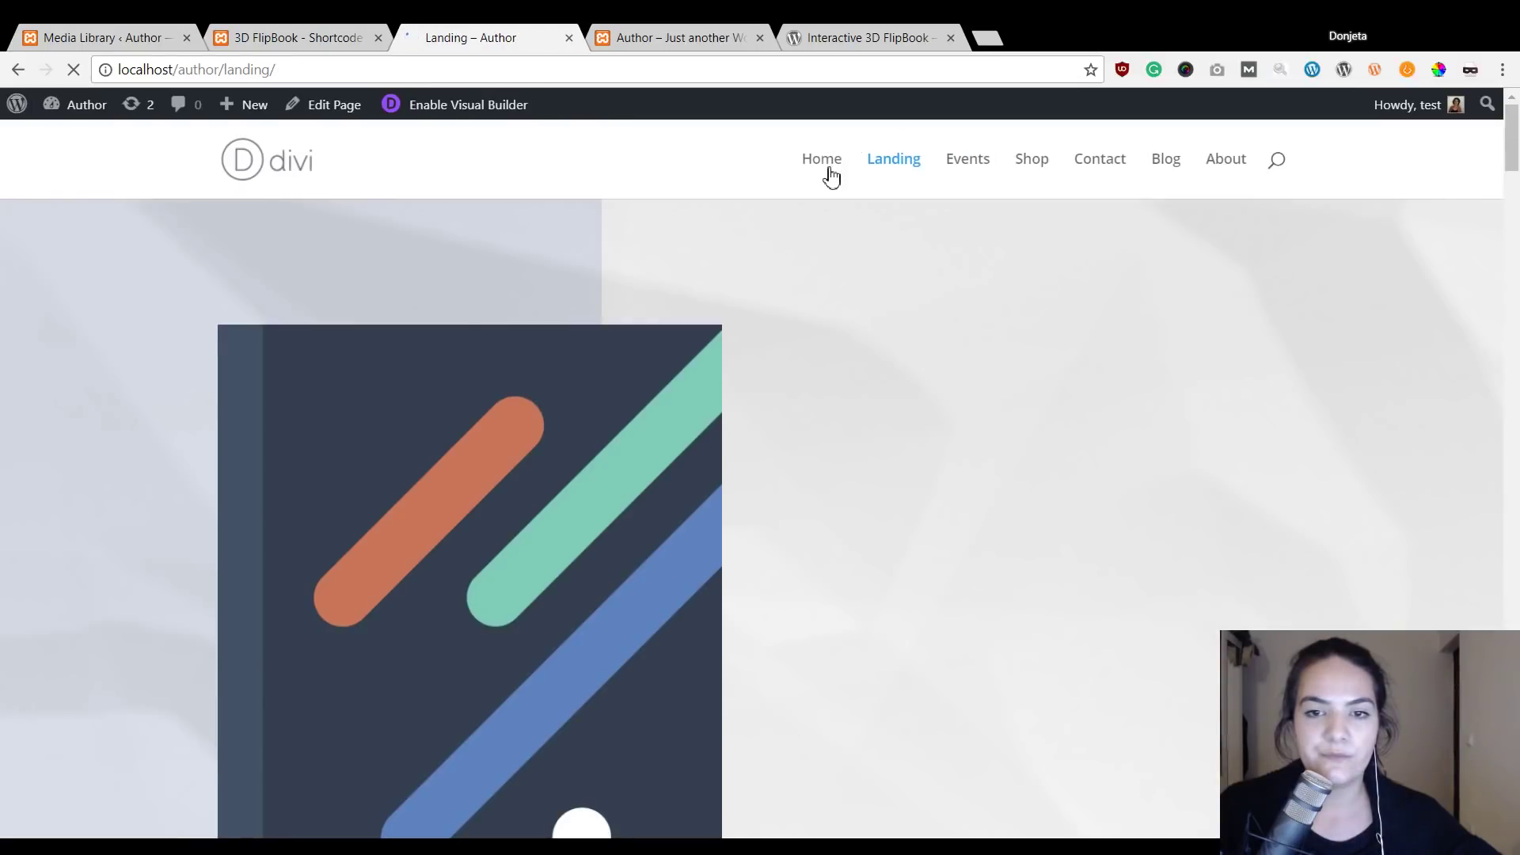
left_click(817, 177)
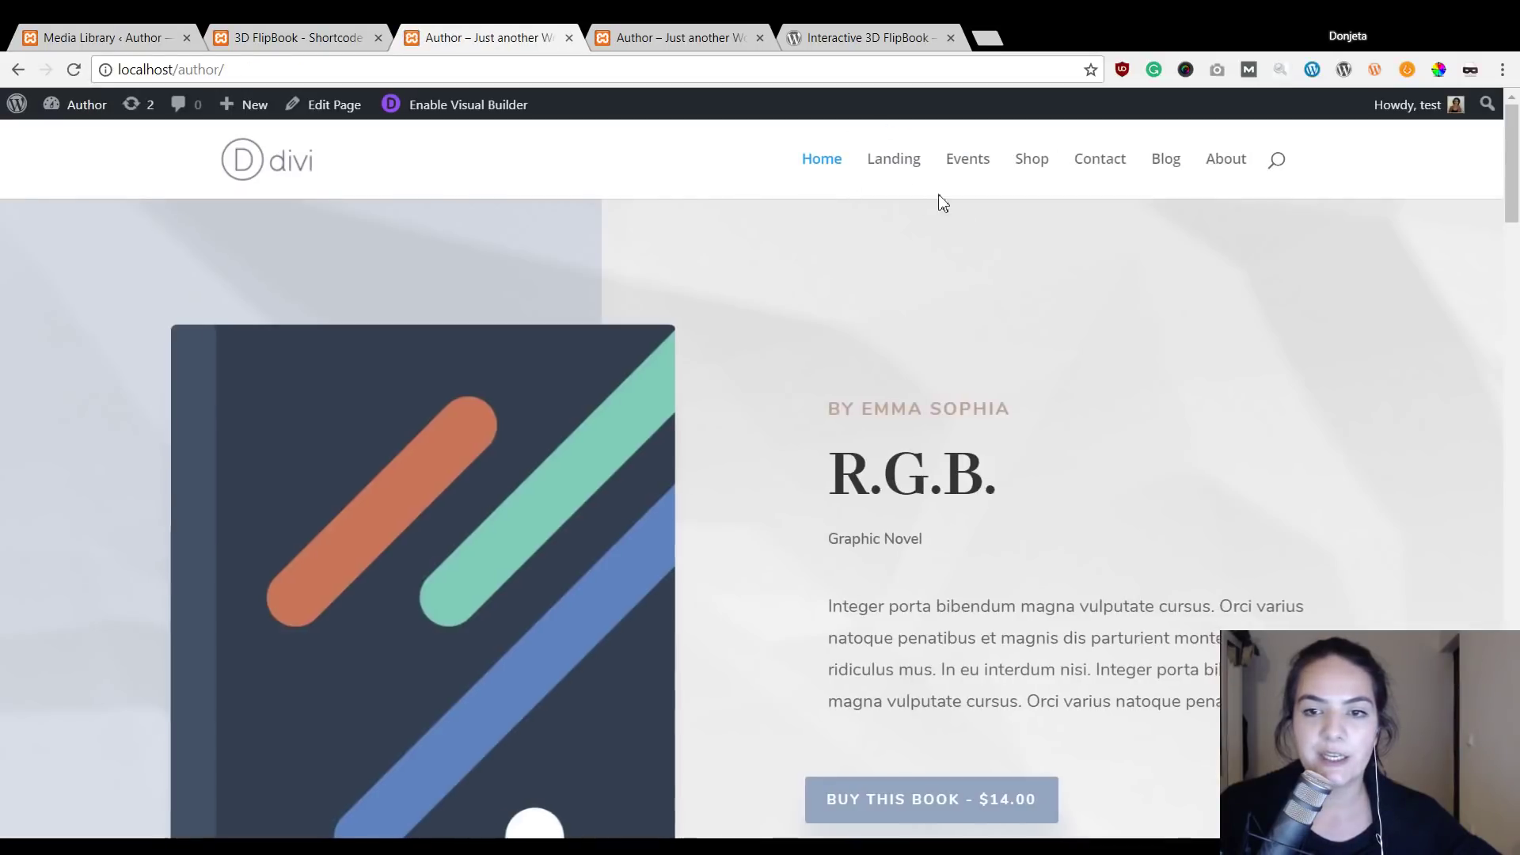
Enable the Visual Builder on the Home page and insert a regular section below the R.G.B. book section, without choosing a row layout.
scroll(620, 239, "down", 6)
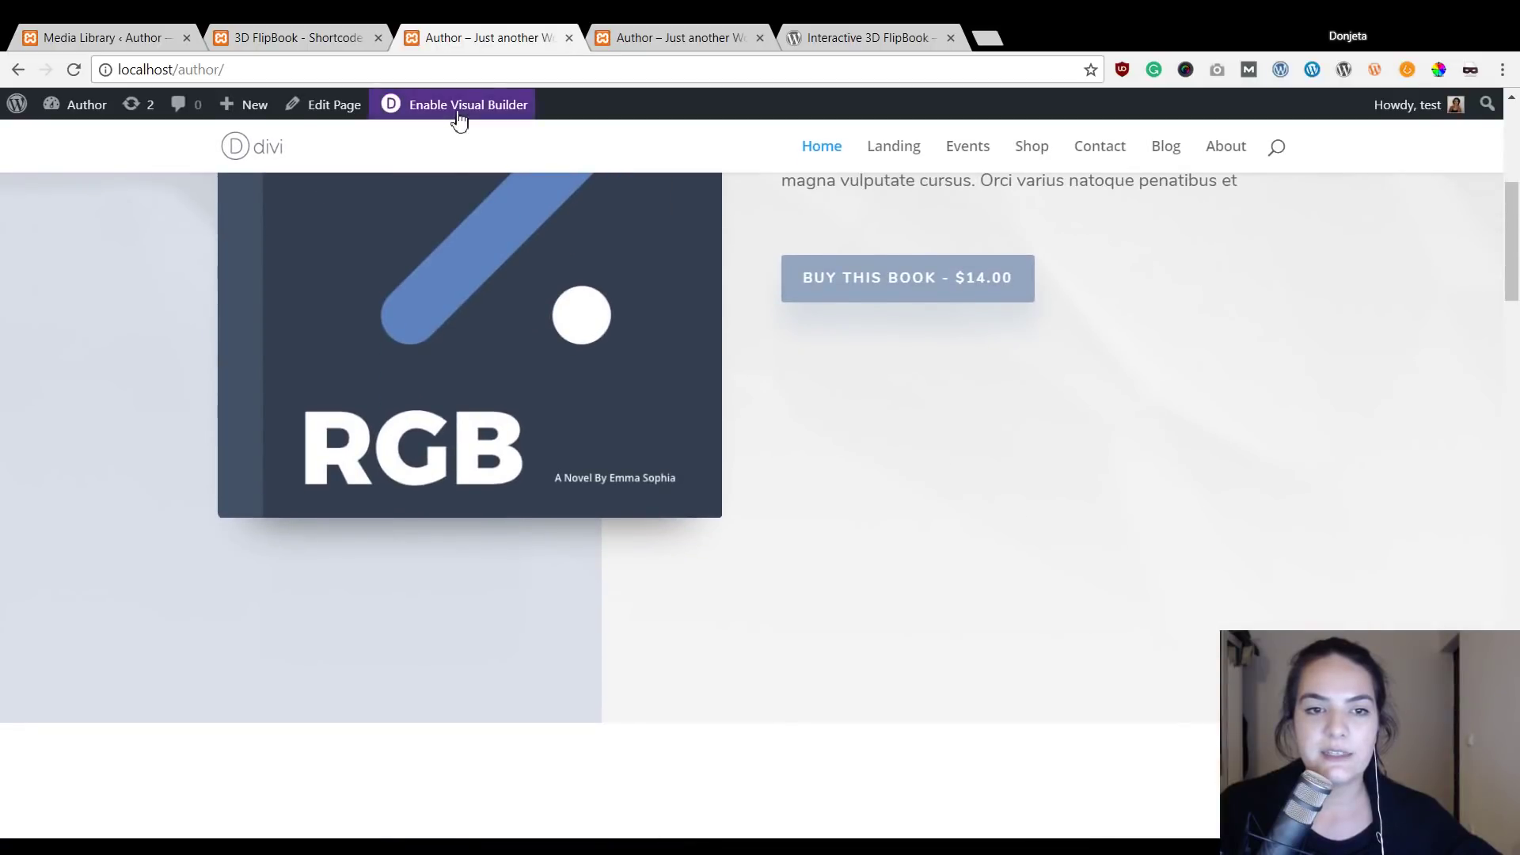
left_click(459, 112)
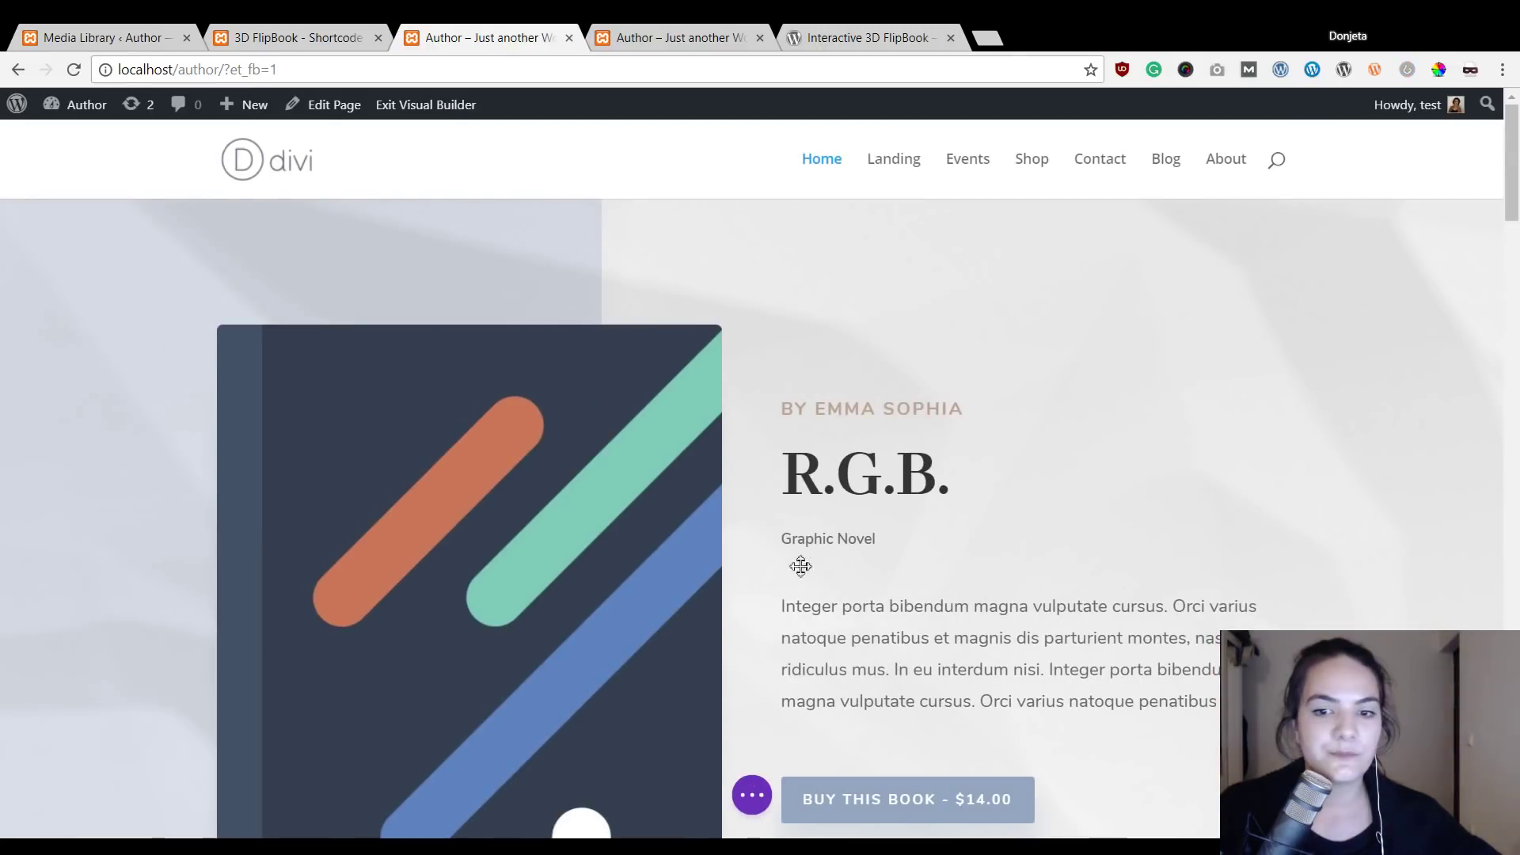
scroll(489, 431, "down", 8)
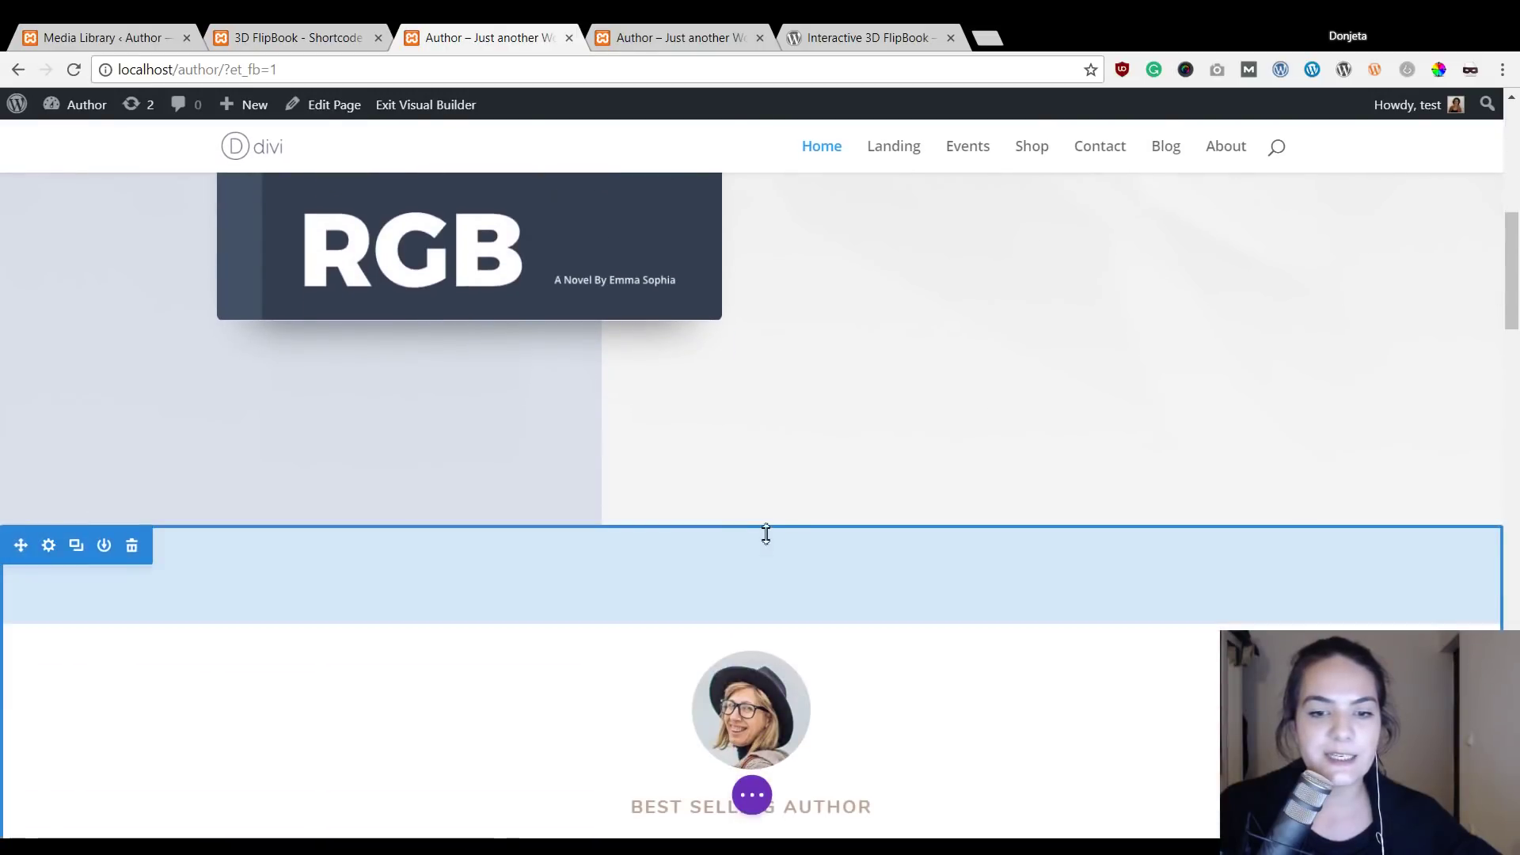
left_click(751, 528)
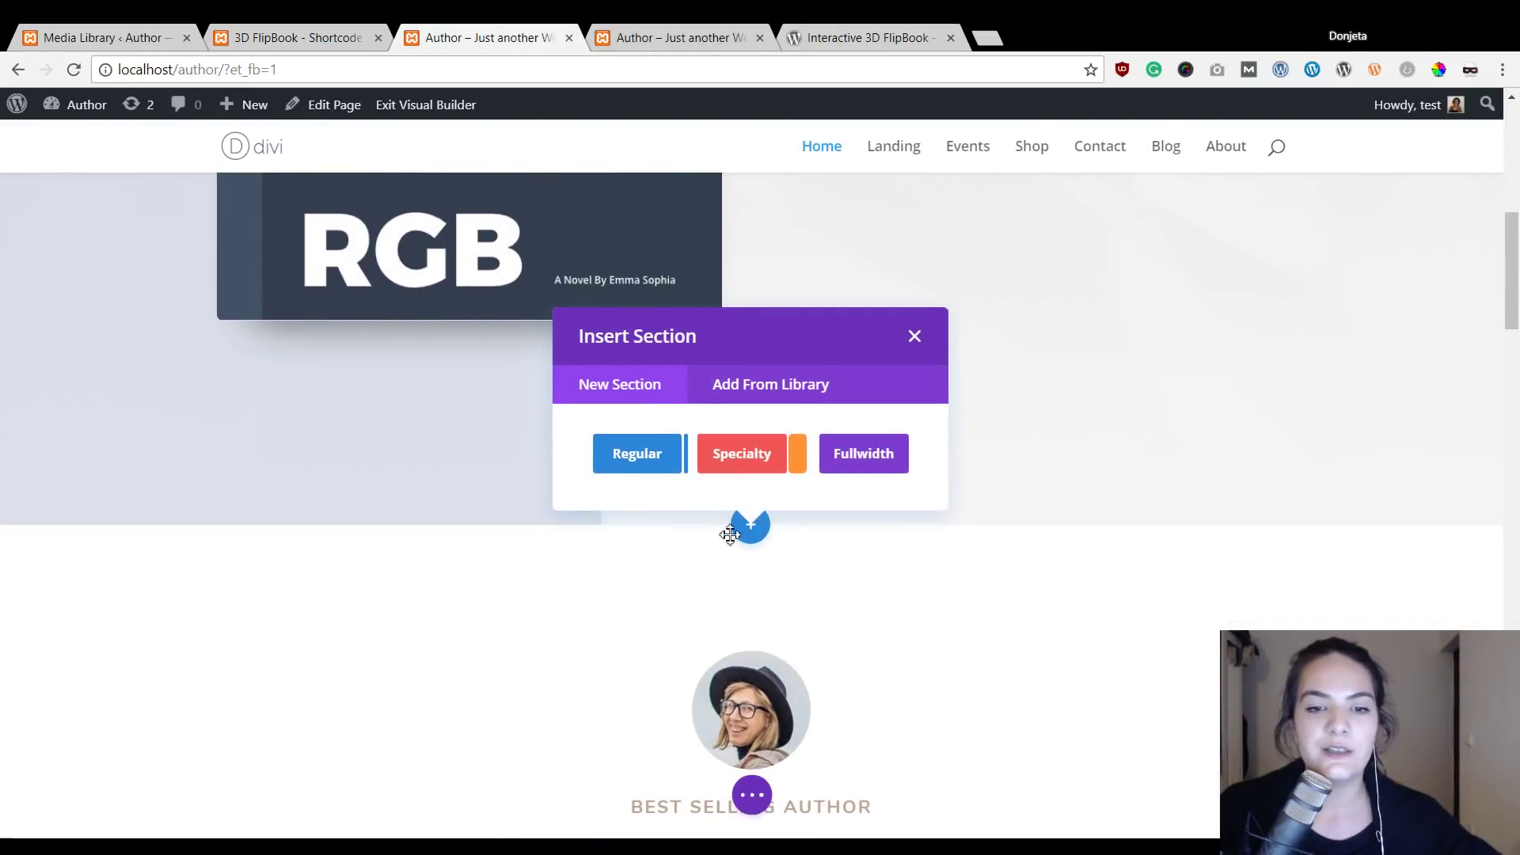
left_click(648, 459)
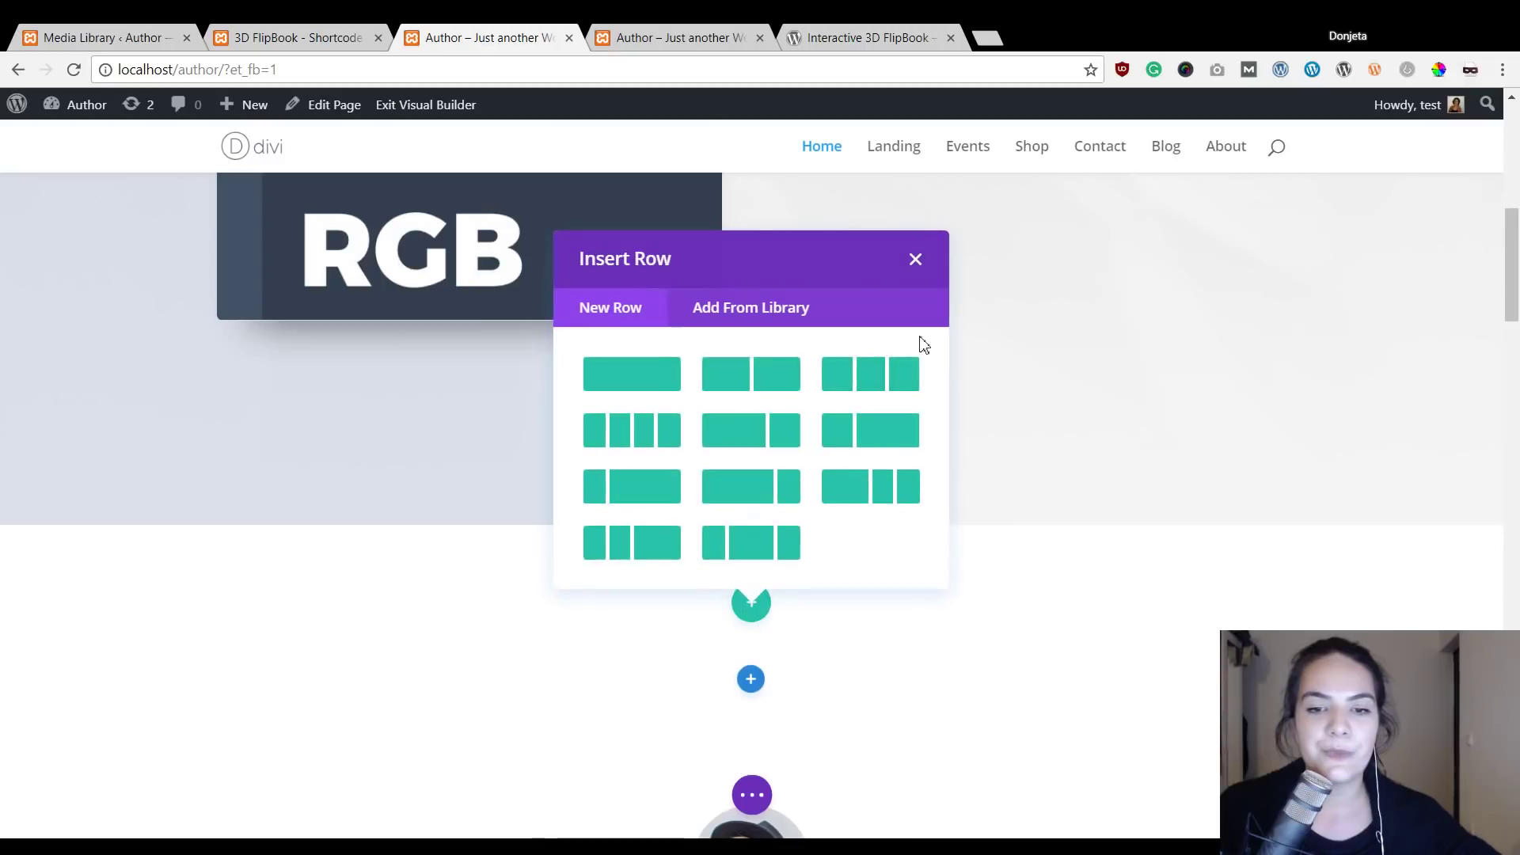
left_click(915, 258)
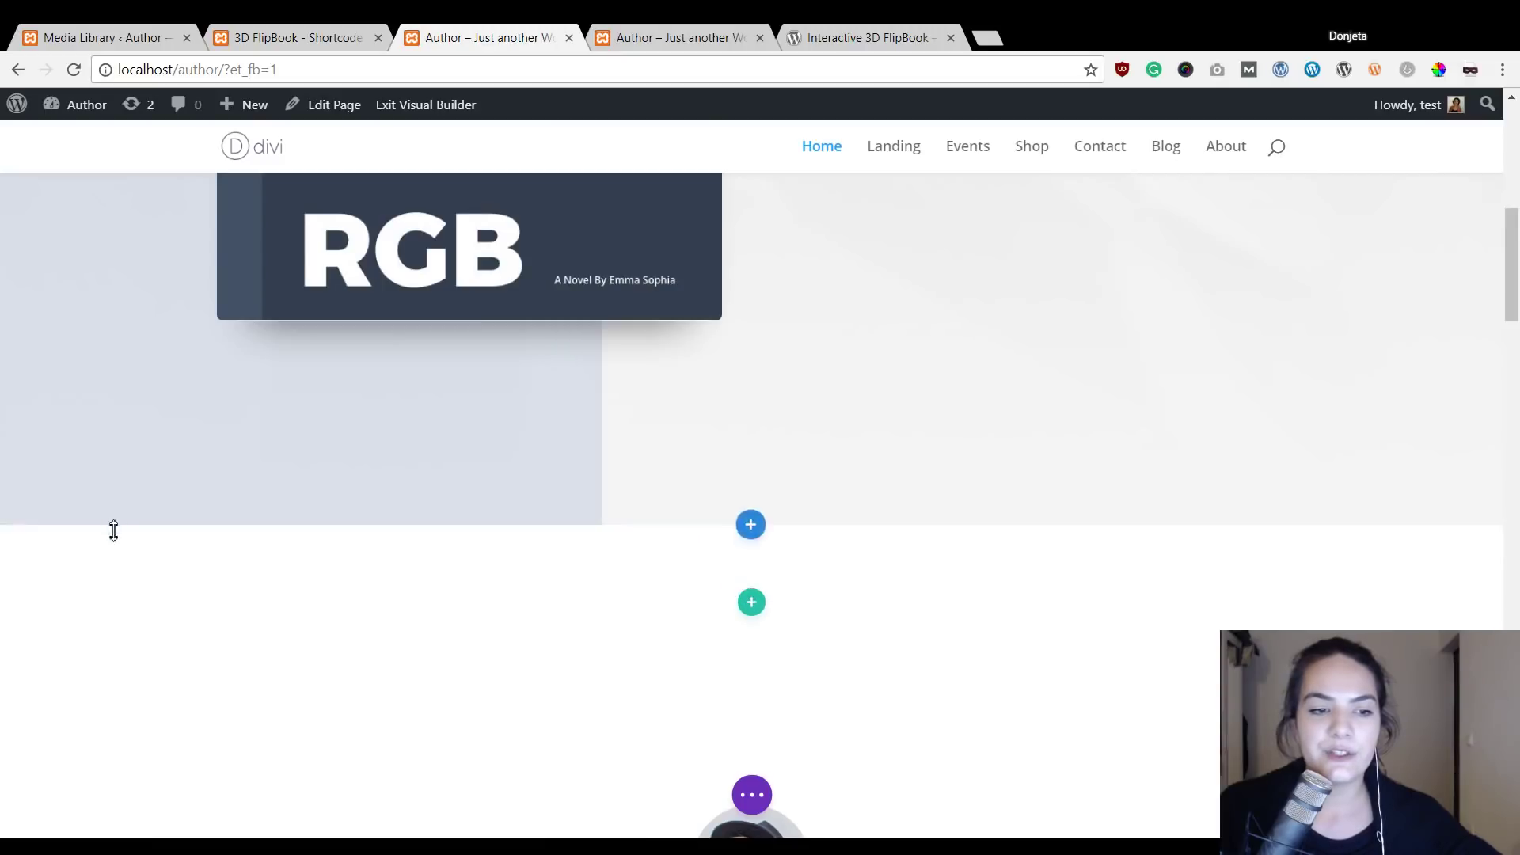
Open the new section's settings below the R.G.B. book section and add a gradient background.
left_click(49, 546)
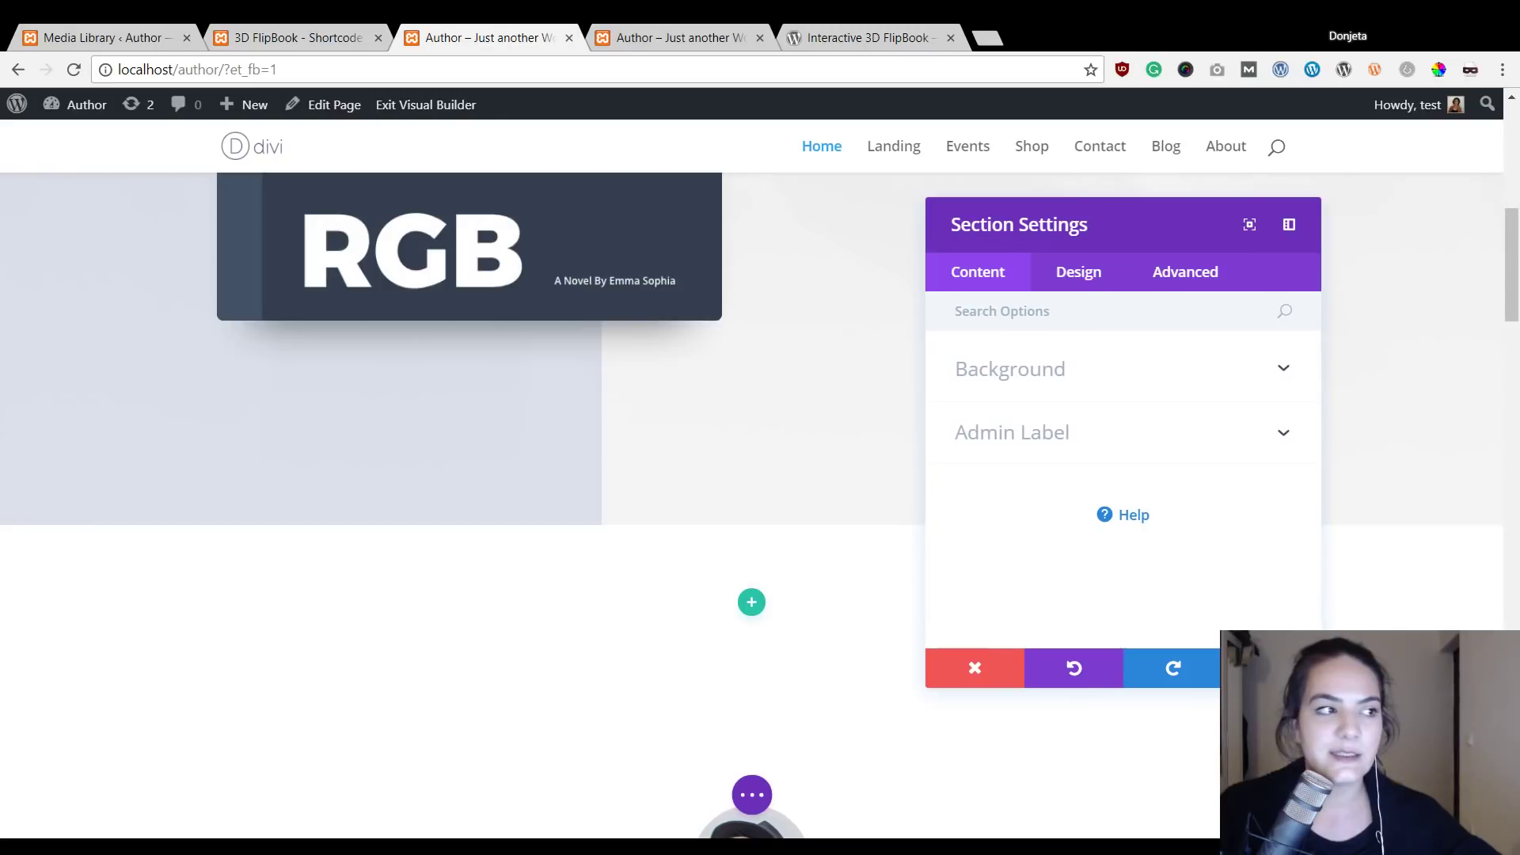
scroll(451, 364, "up", 10)
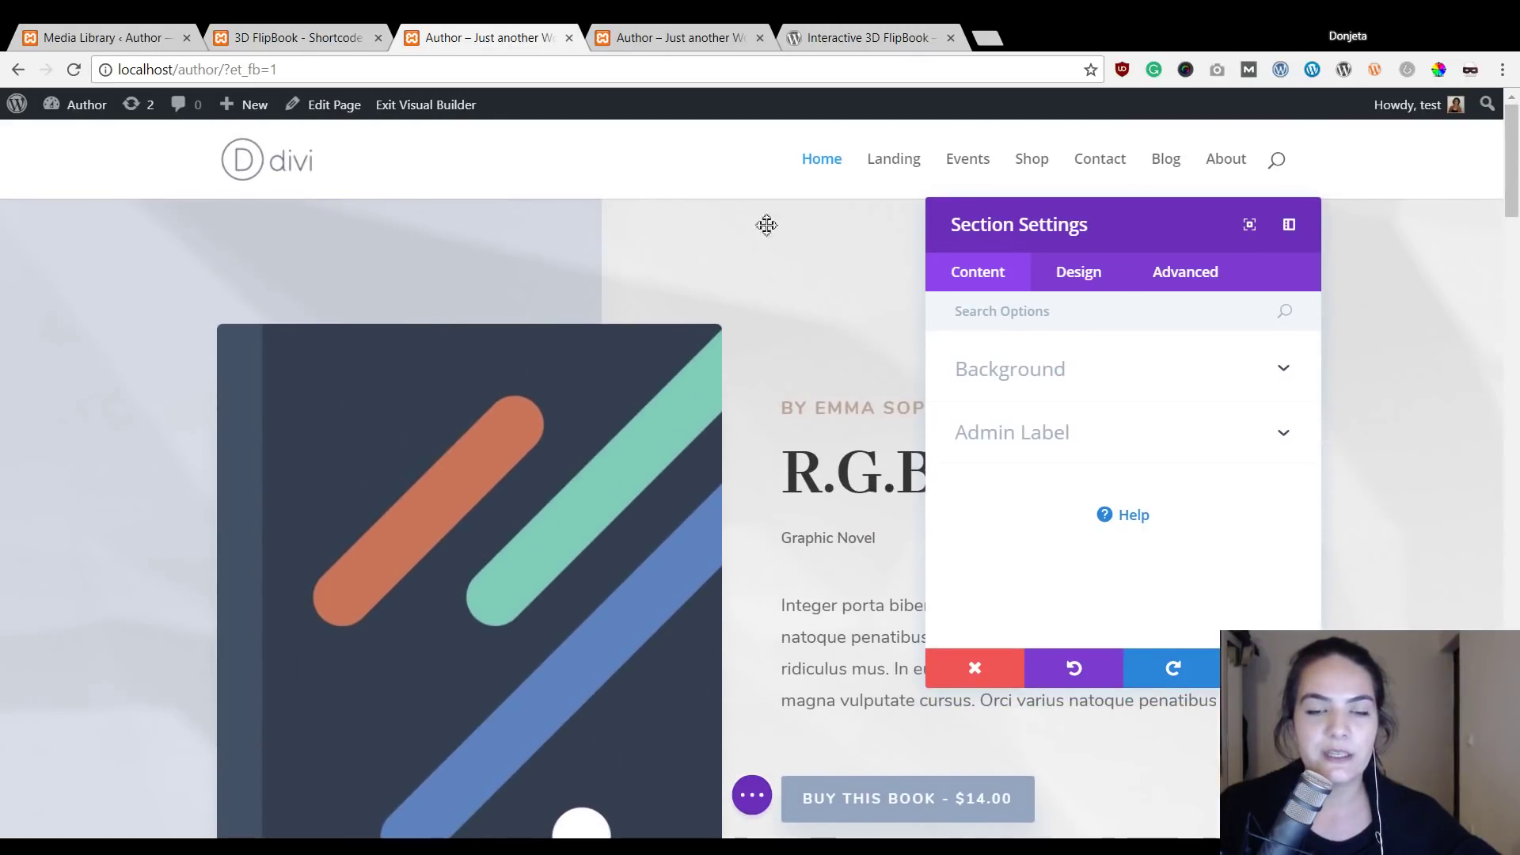
scroll(766, 225, "down", 5)
scroll(716, 499, "up", 5)
scroll(594, 312, "down", 5)
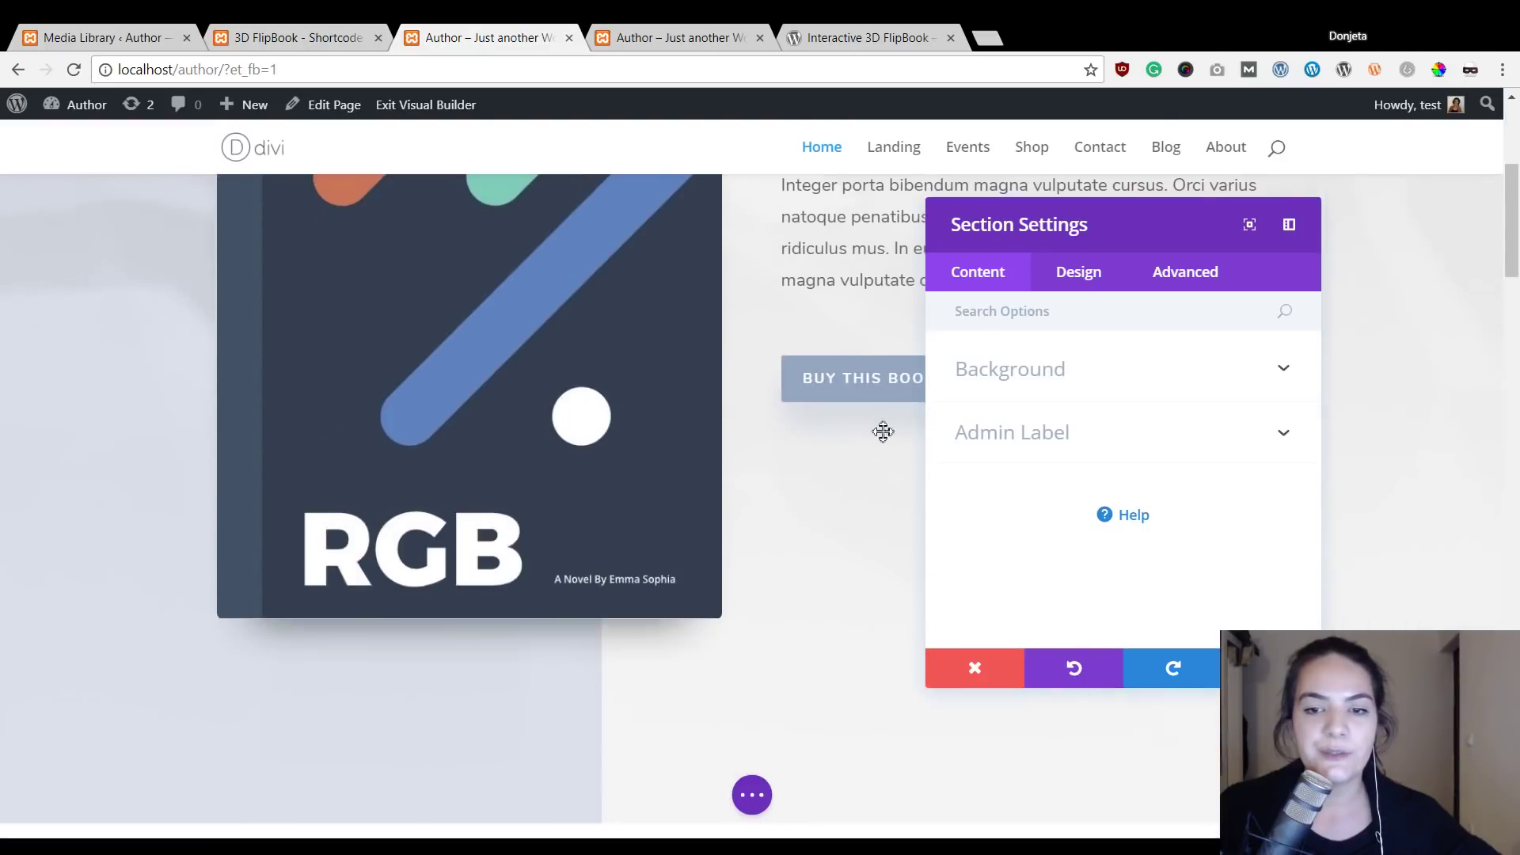
left_click(1152, 392)
scroll(611, 441, "down", 4)
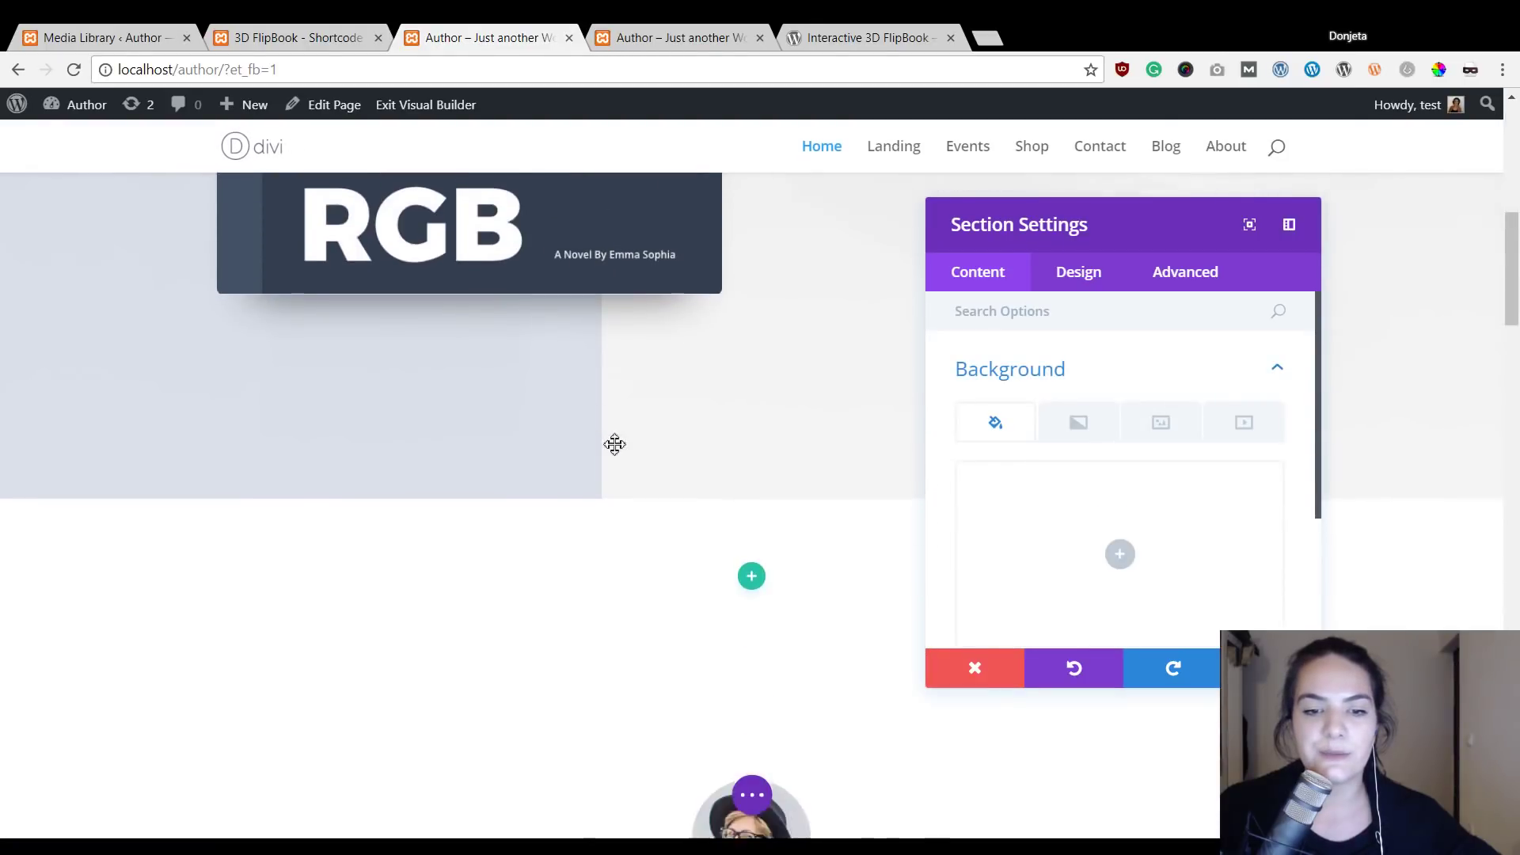
scroll(614, 444, "down", 2)
left_click(1077, 425)
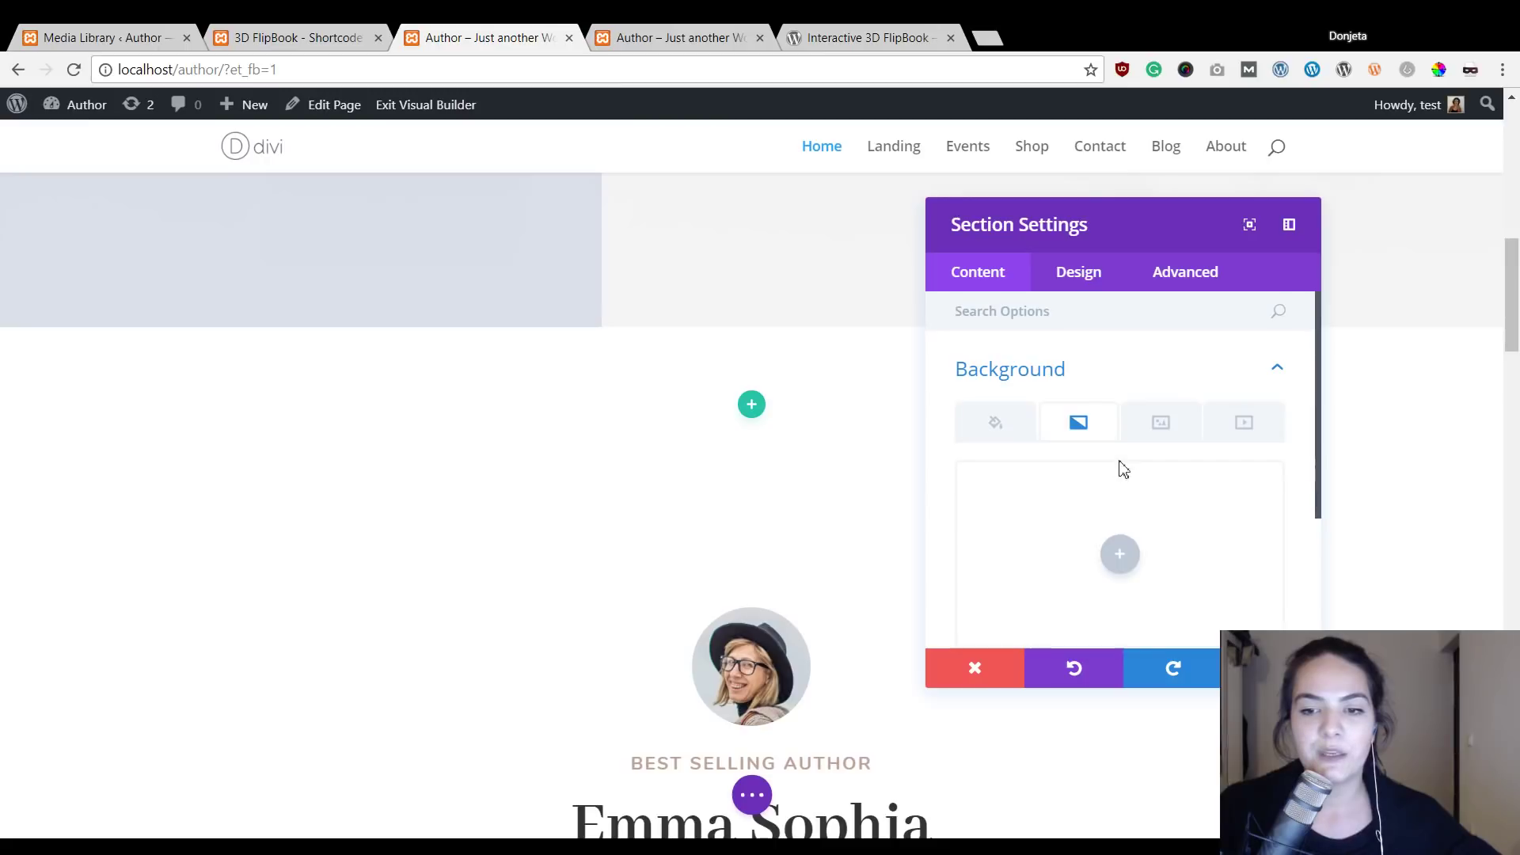
left_click(1063, 537)
scroll(1045, 515, "down", 3)
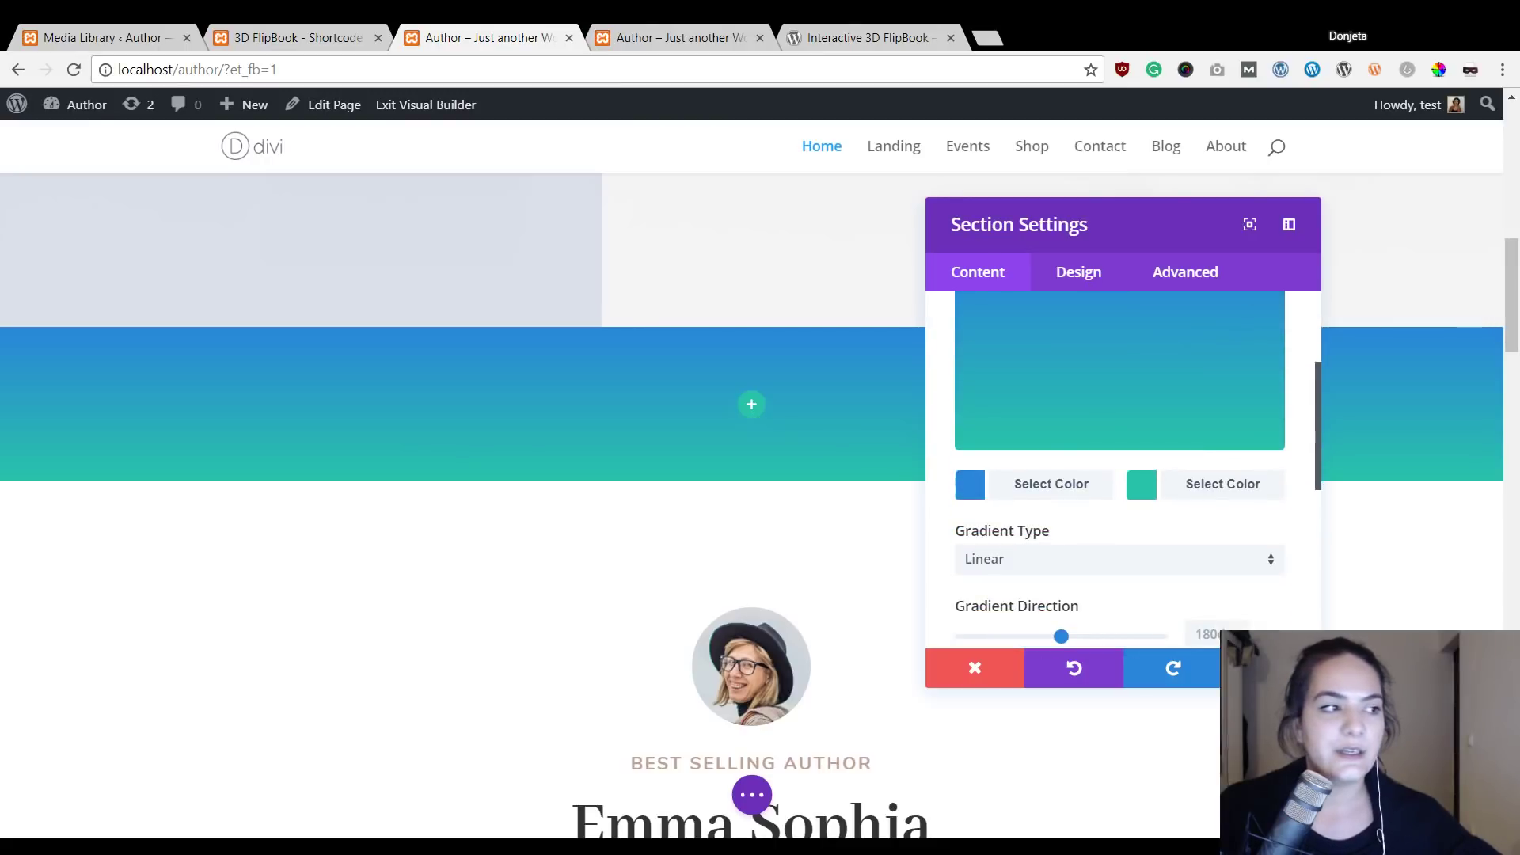
Set the section's first gradient colour to #f4f4f4 and the second to rgba(148,166,191,0.34).
left_click(1034, 485)
key("ctrl+a")
type("#f4f4f4")
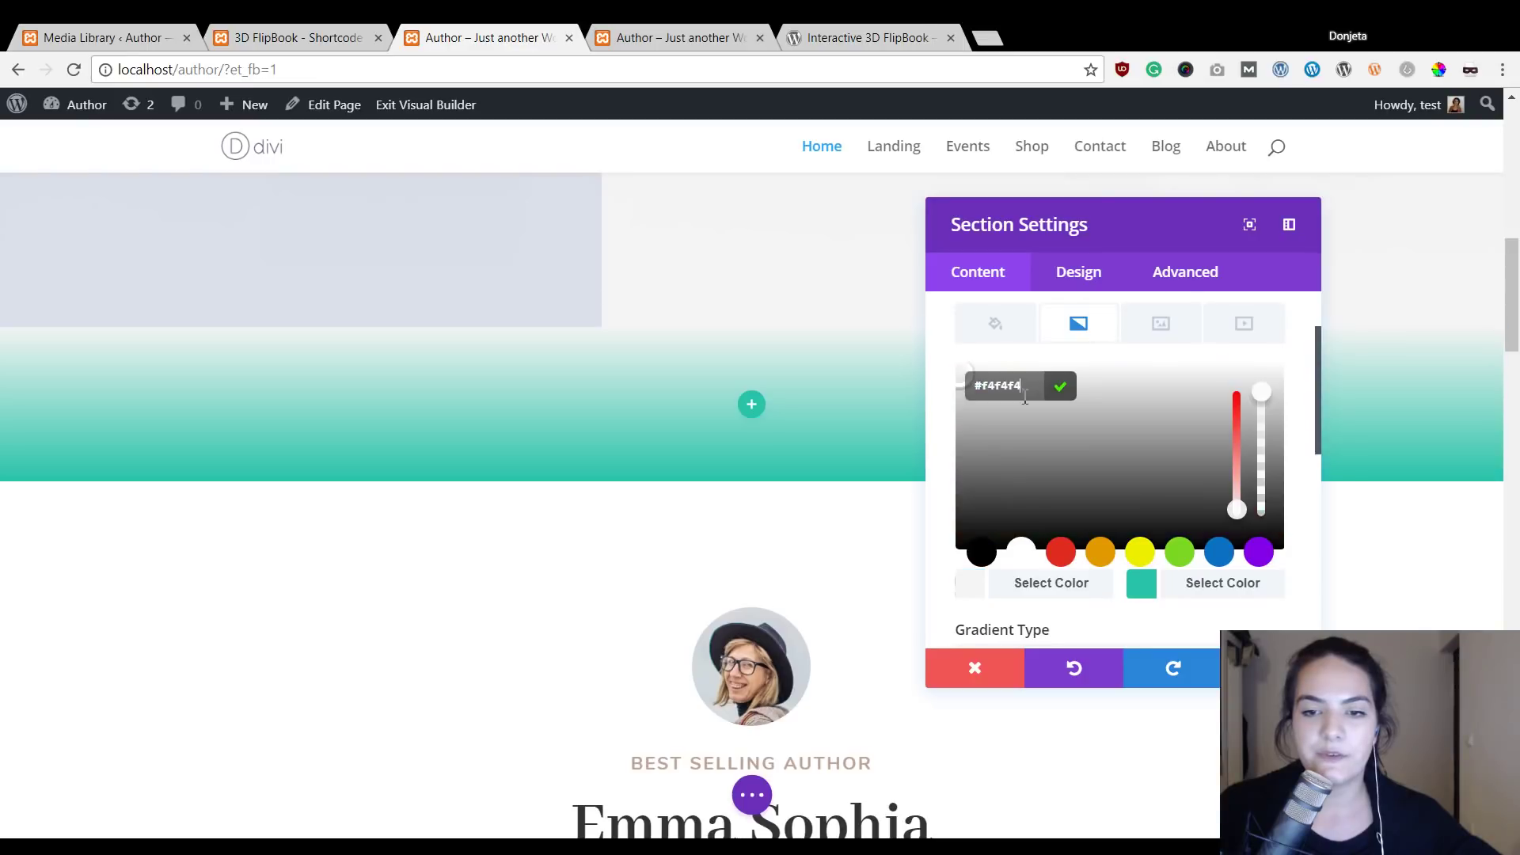
left_click(1248, 594)
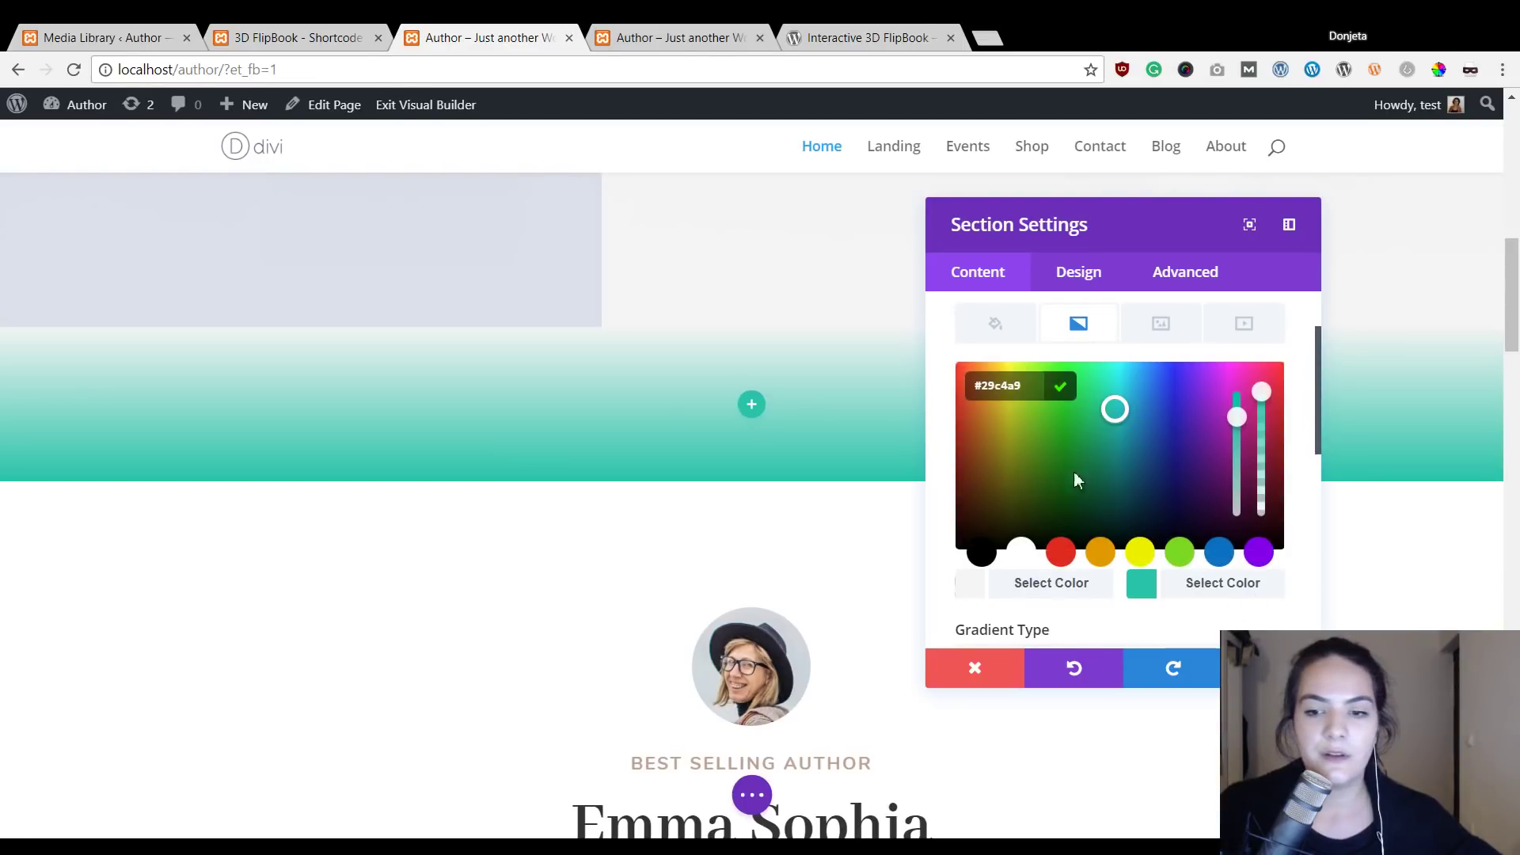
key("ctrl+a")
type("rgba(148,156,191,0.34)")
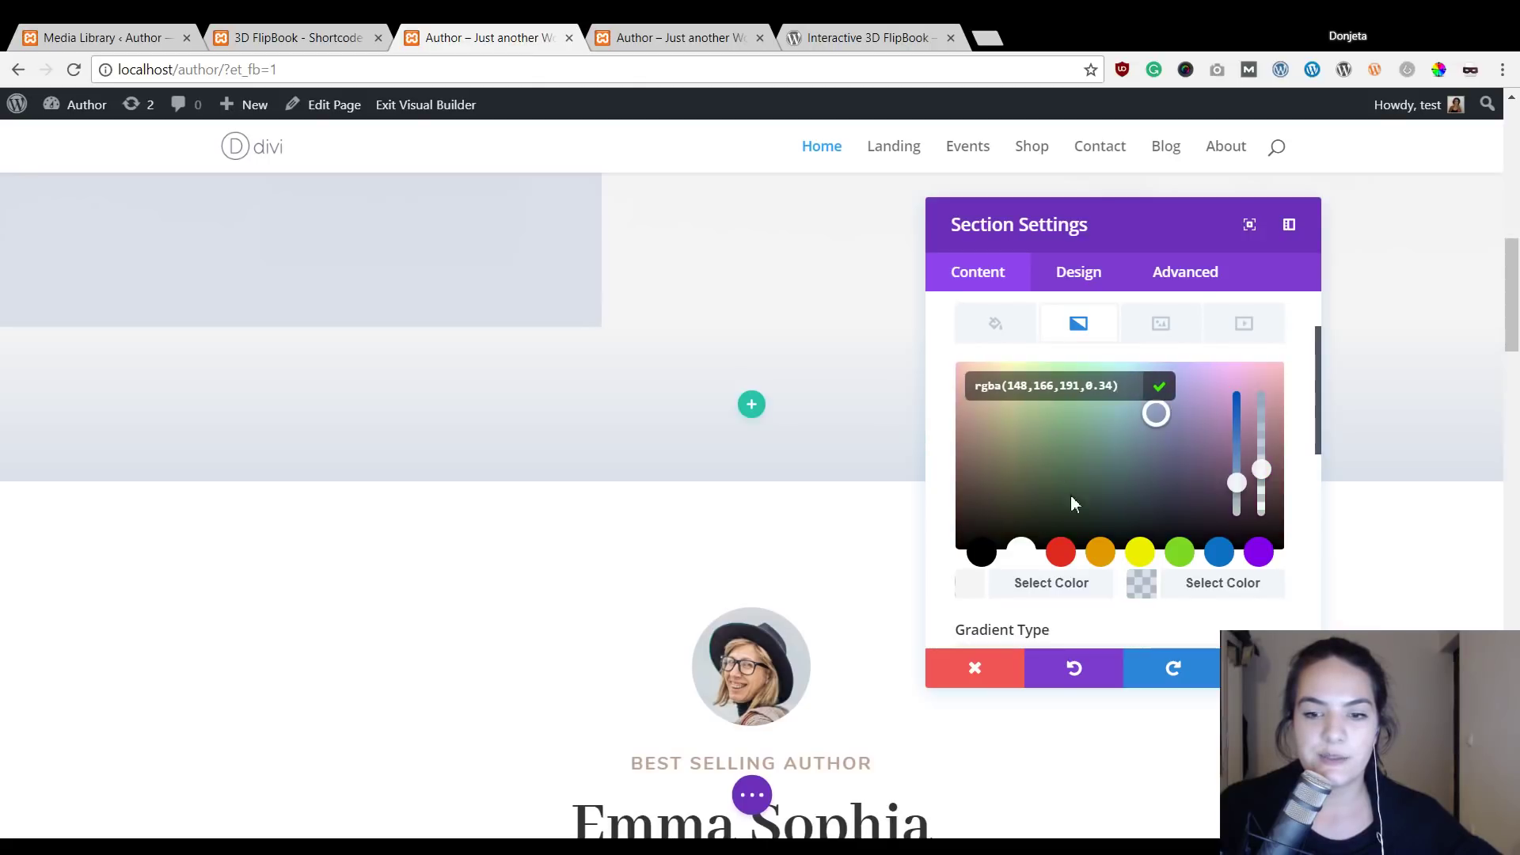
Set the section background's linear gradient direction to 90deg.
scroll(1236, 570, "down", 3)
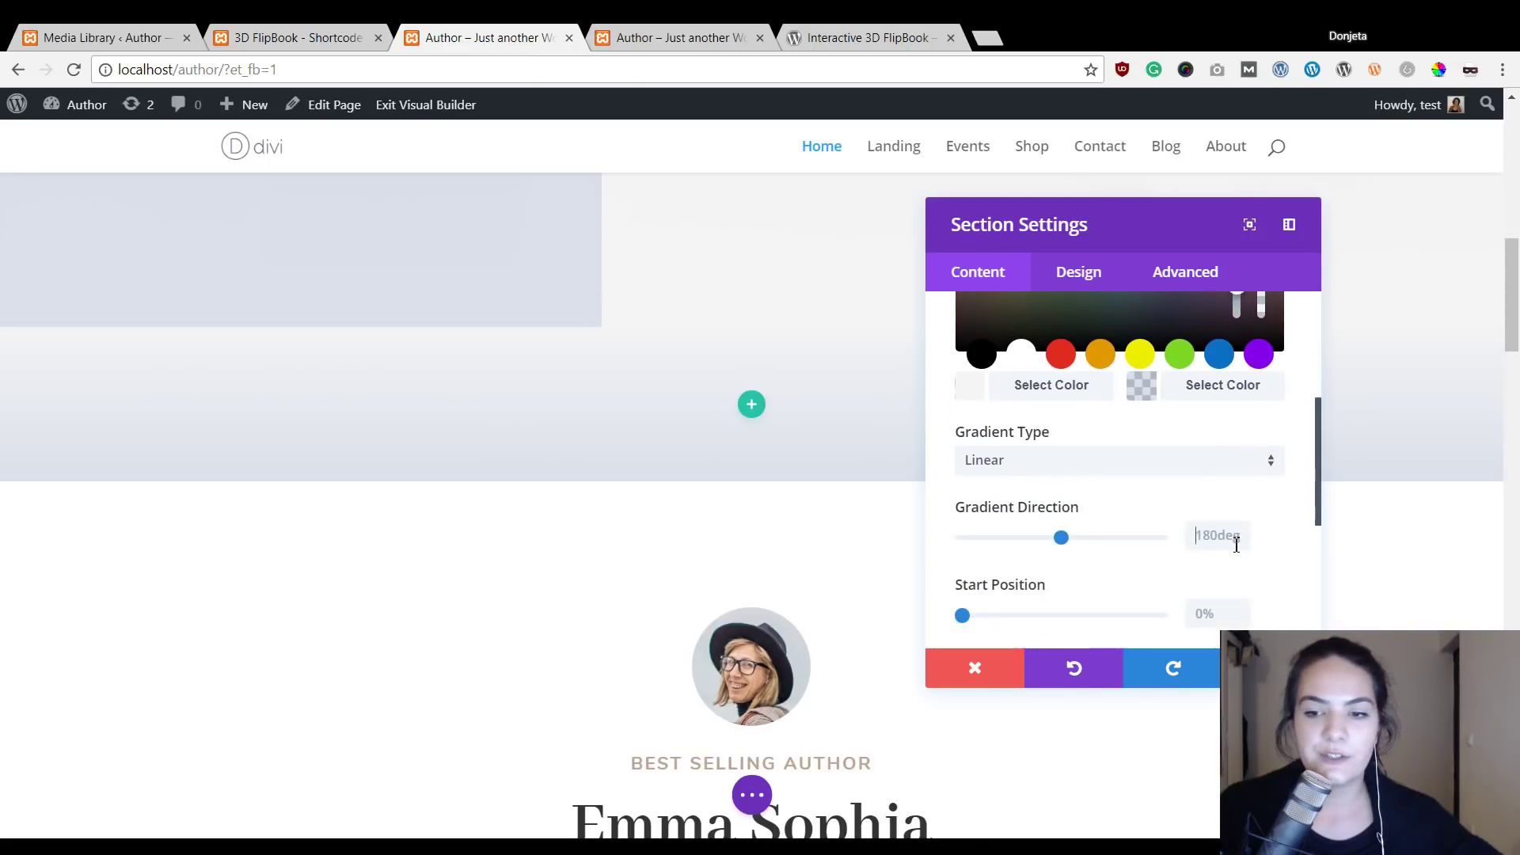
left_click(1235, 537)
left_click_drag(1062, 538, 1018, 547)
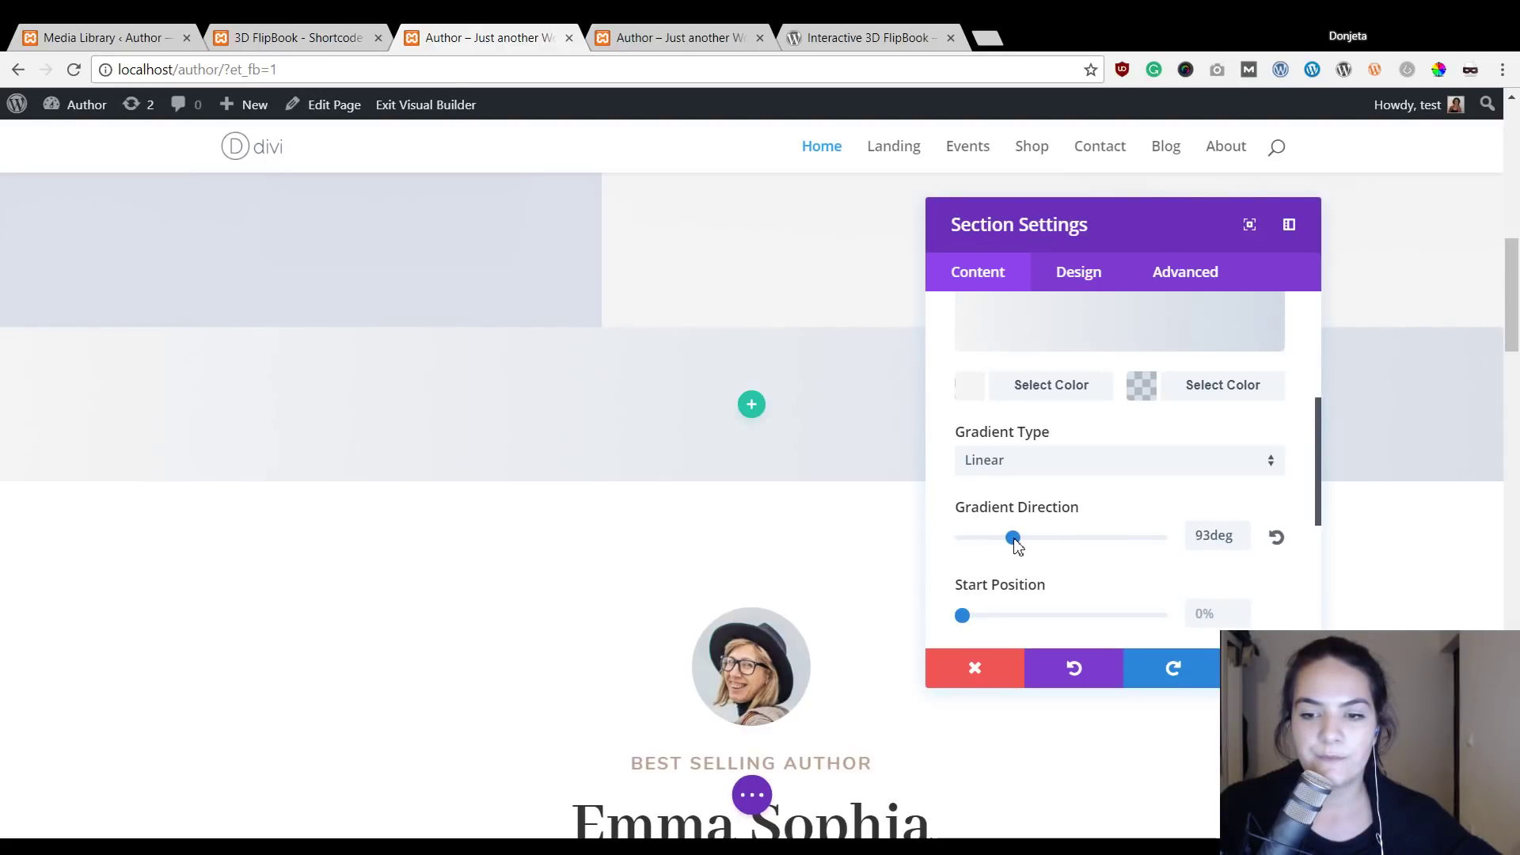
left_click(1206, 535)
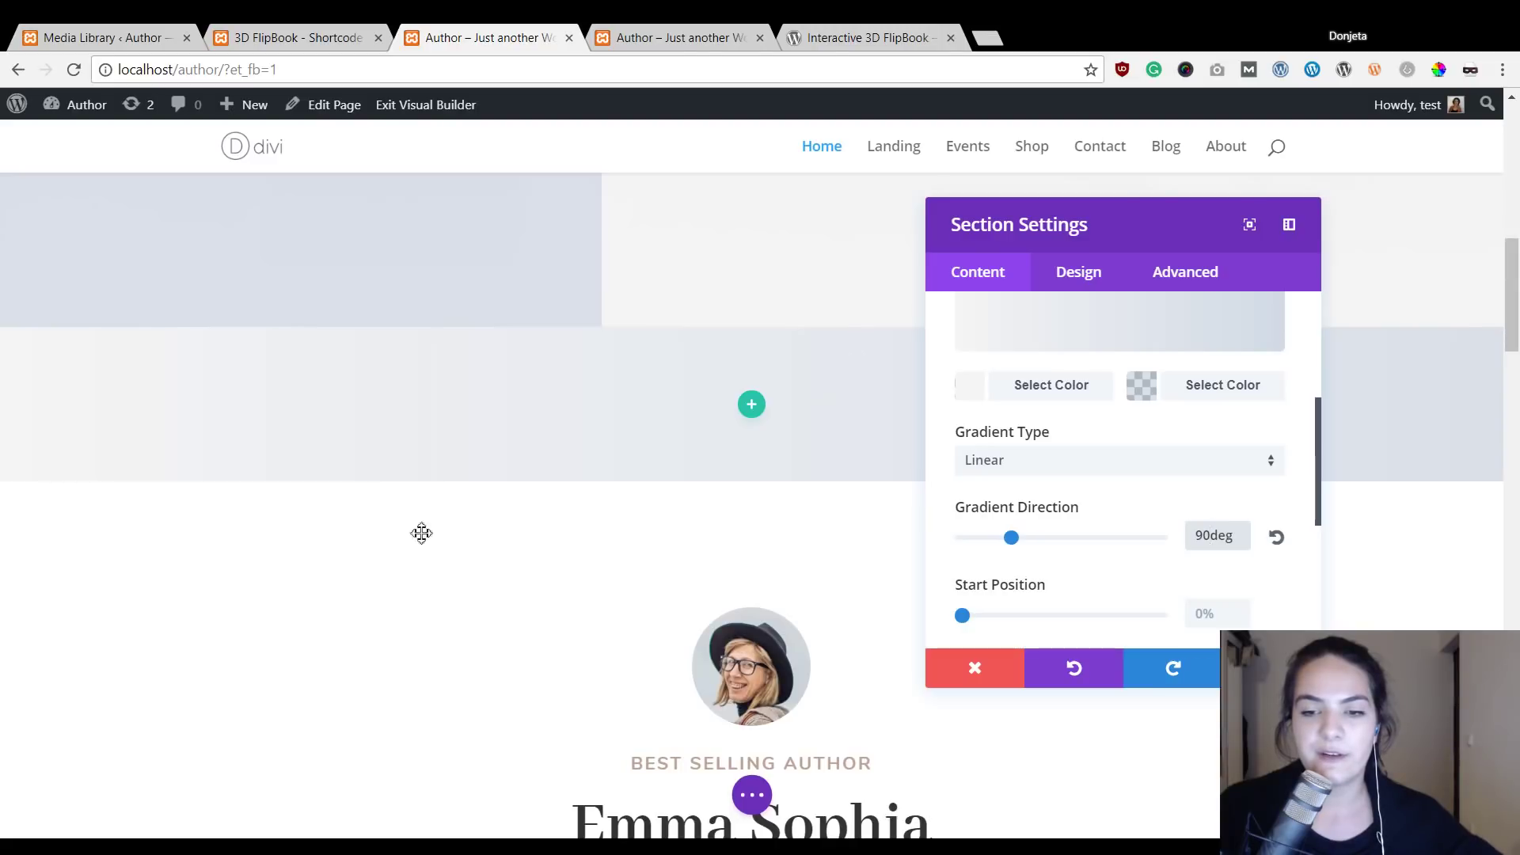
Set both the gradient's start and end positions to 60% and save the section settings.
scroll(950, 618, "down", 1)
scroll(1053, 570, "down", 1)
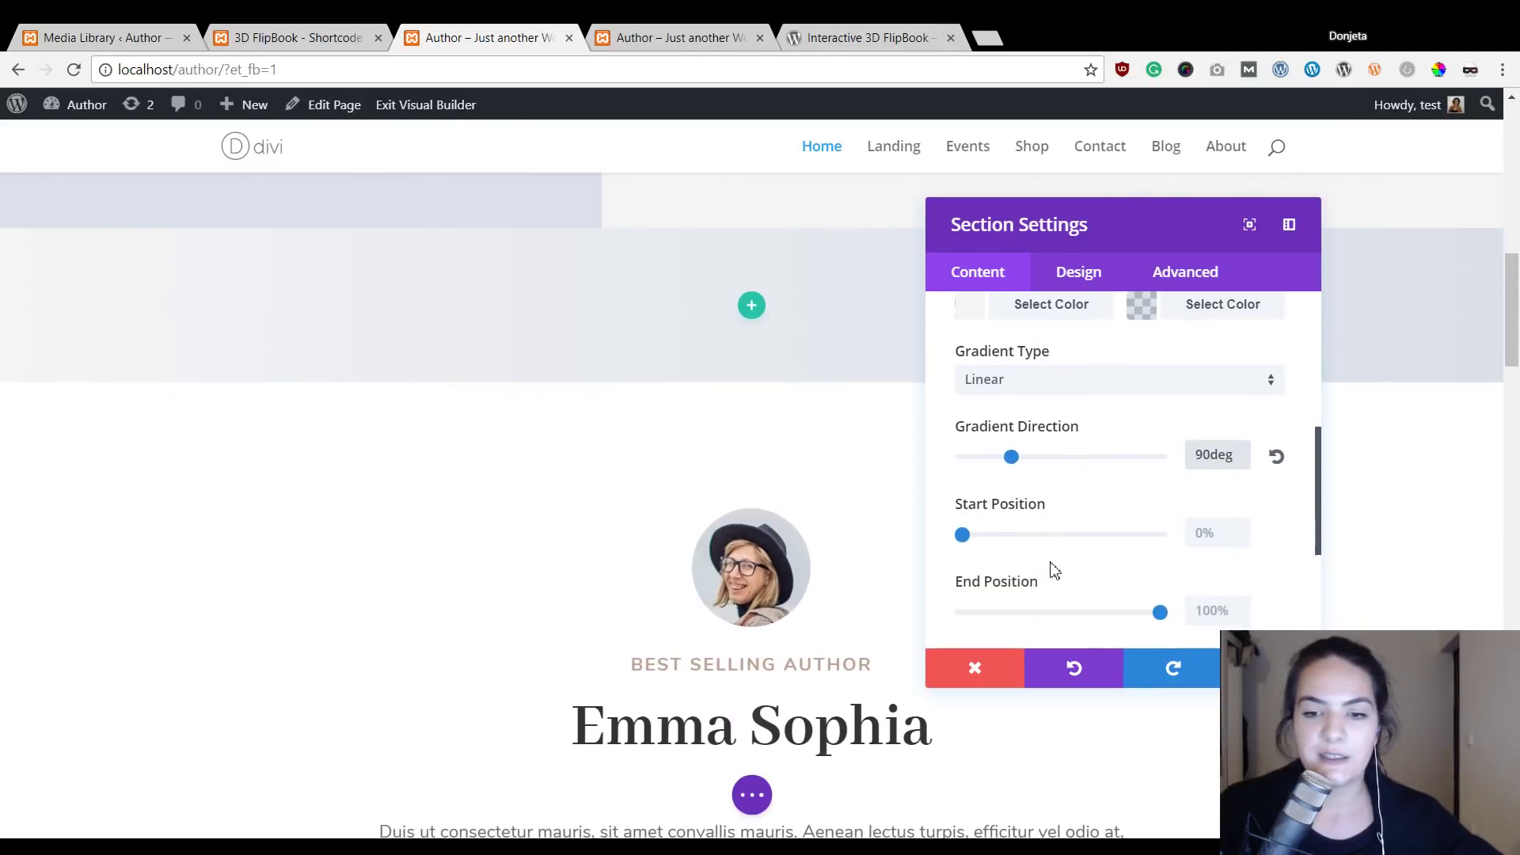
left_click_drag(961, 522, 1084, 524)
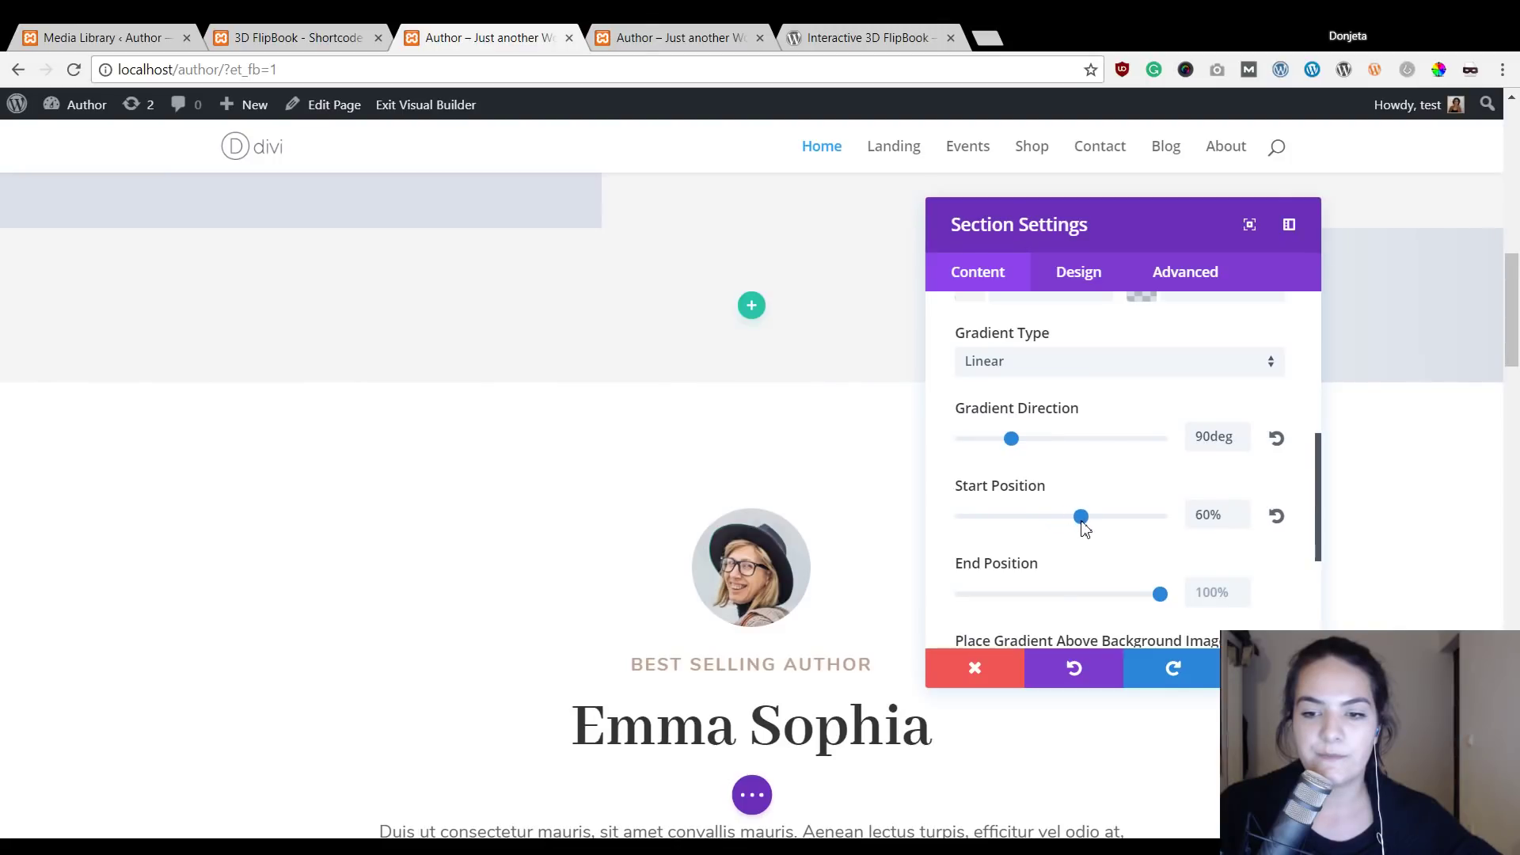
left_click_drag(1161, 595, 1083, 599)
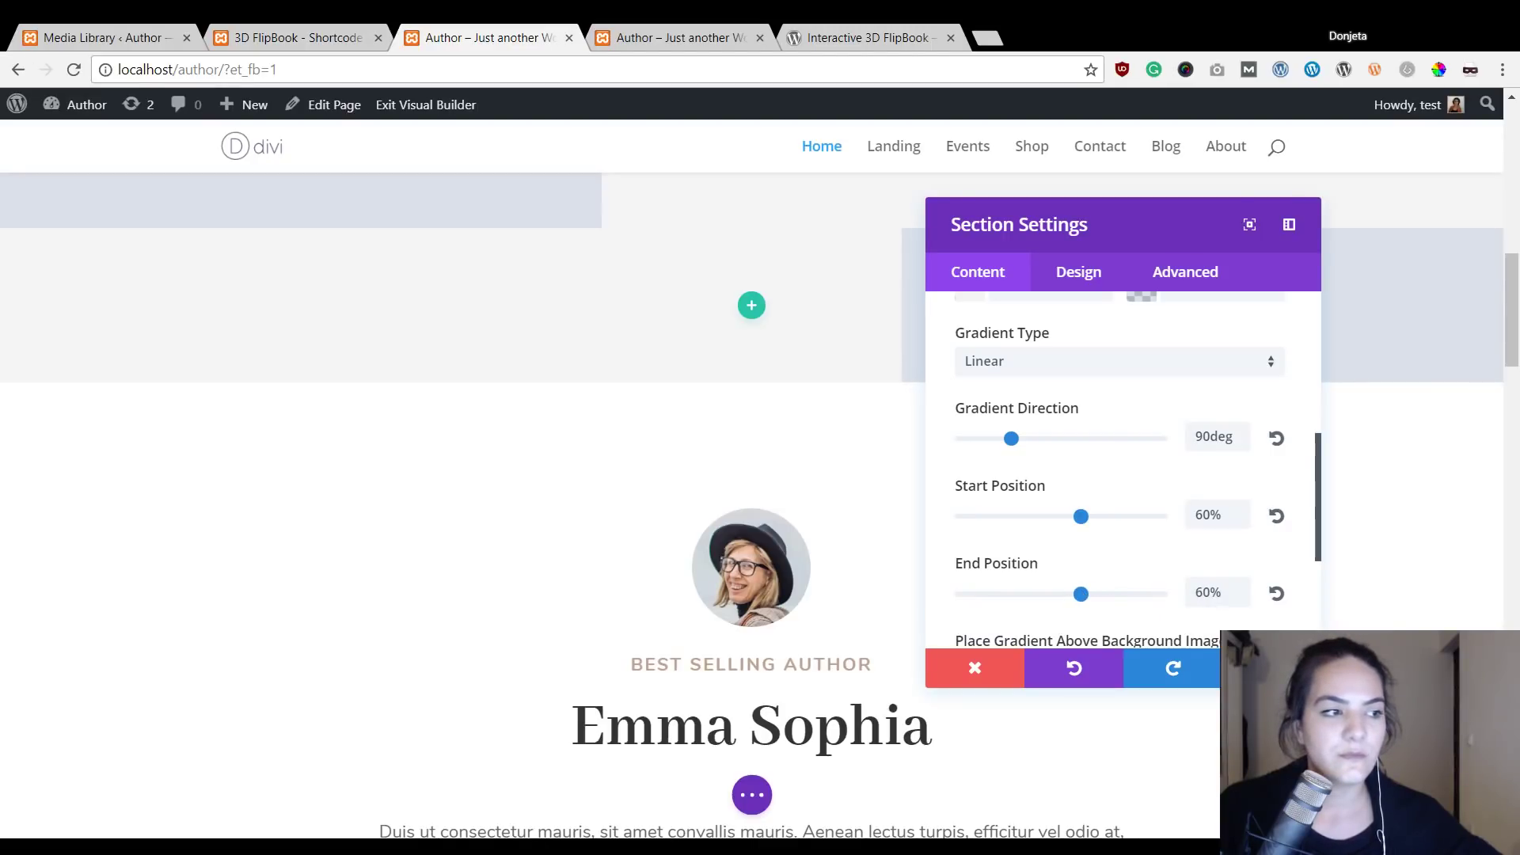
left_click(1259, 669)
Insert a row with two equal columns into the new gradient section, without adding a module.
scroll(1130, 712, "up", 10)
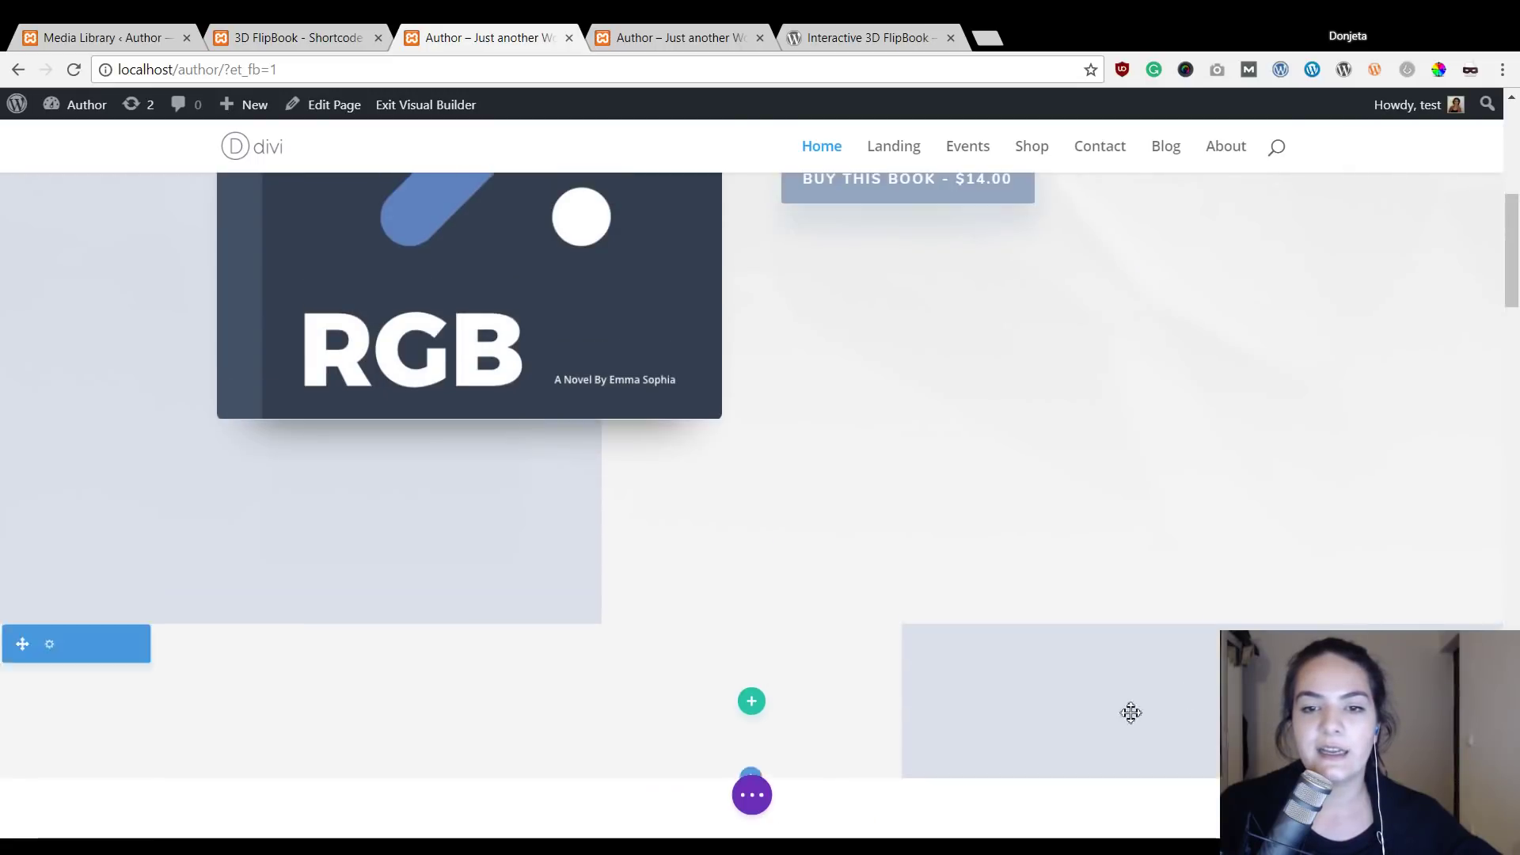
scroll(736, 547, "down", 8)
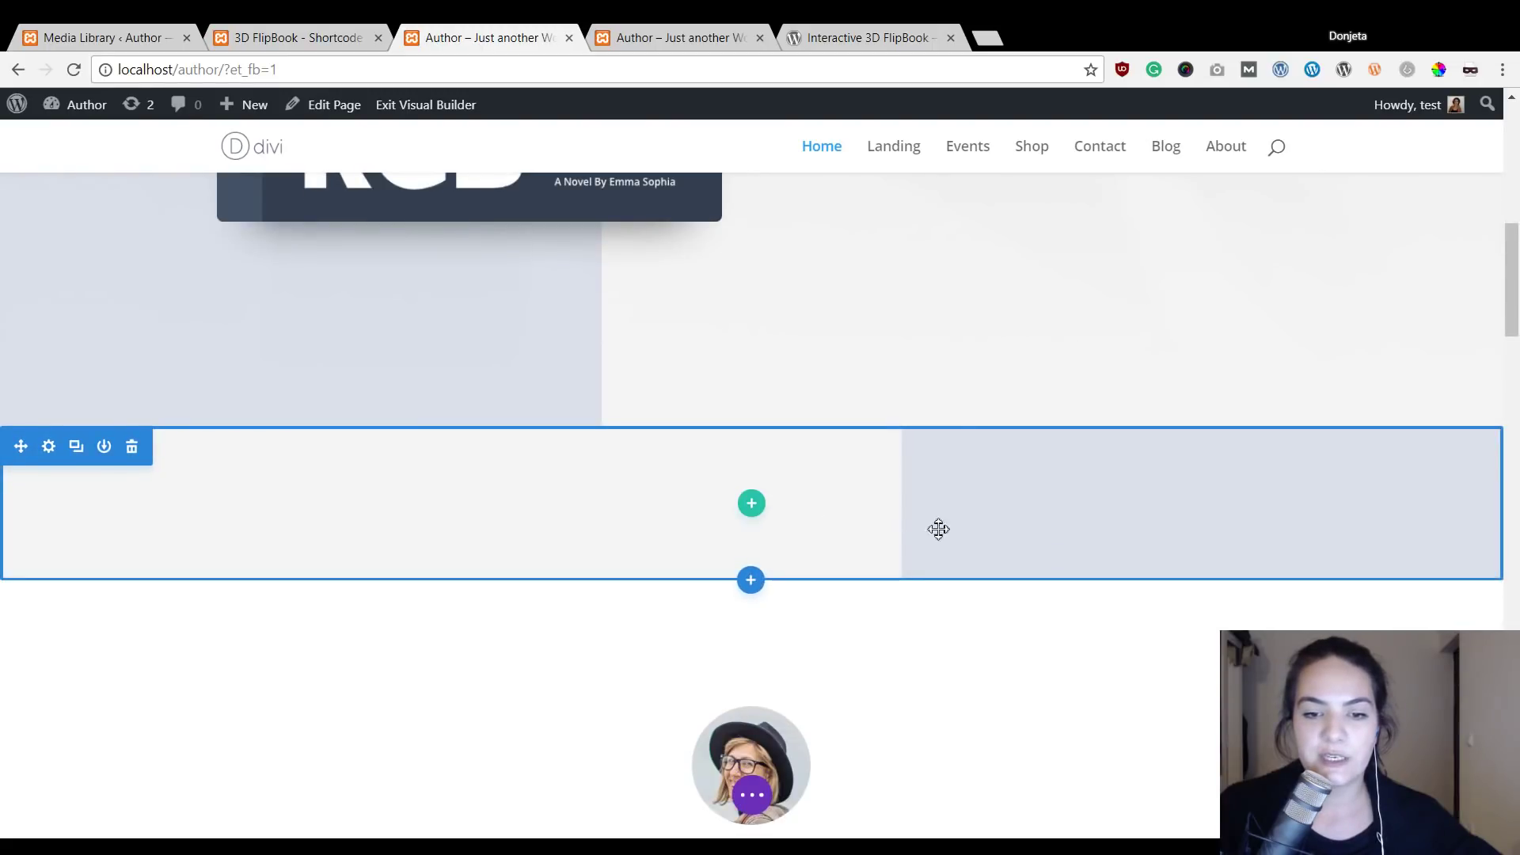
left_click(751, 503)
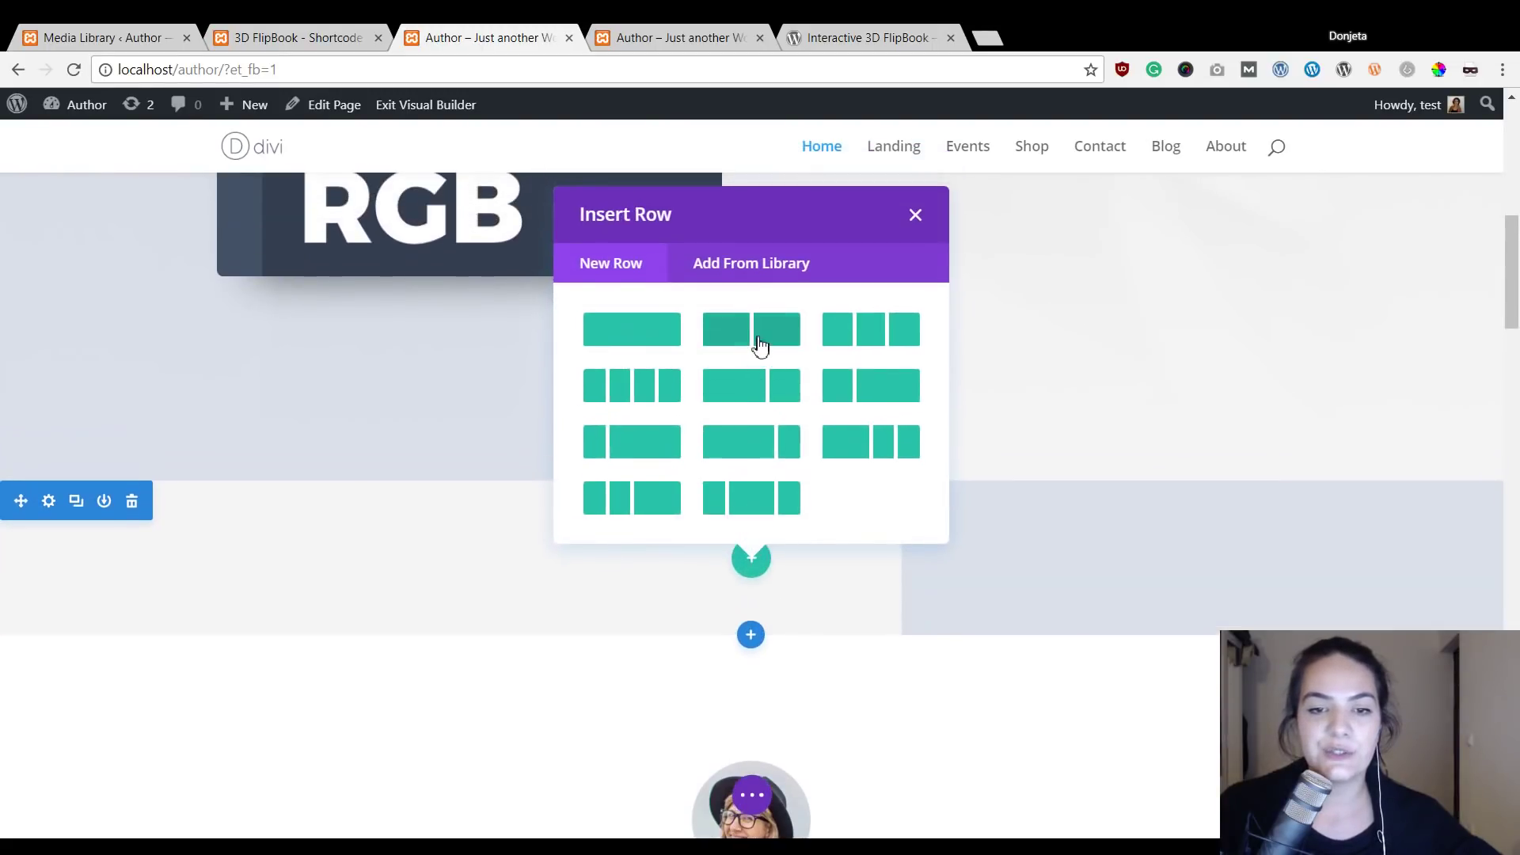
left_click(783, 335)
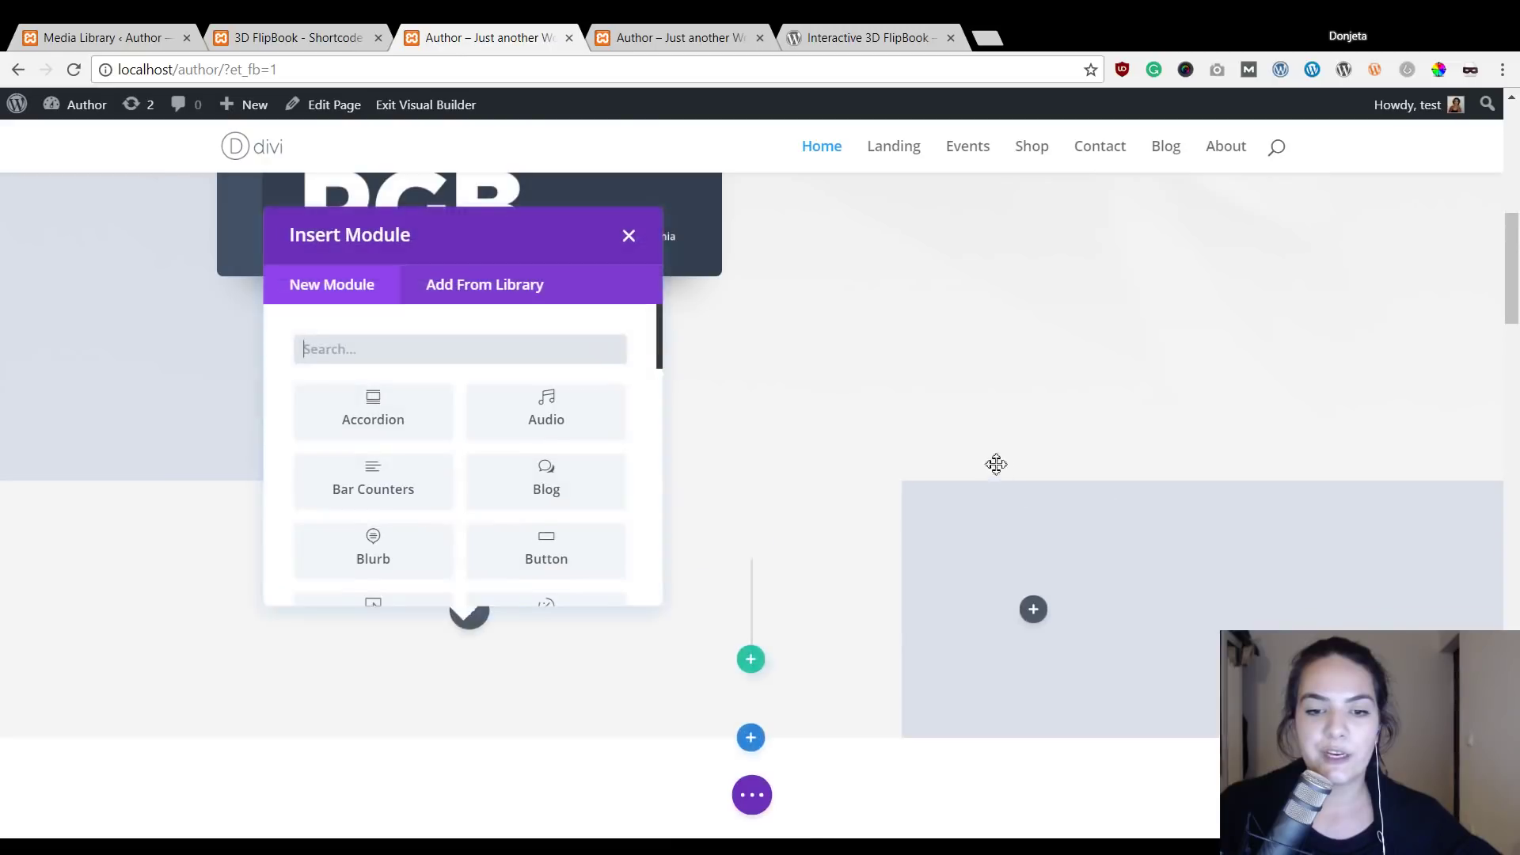
left_click(627, 236)
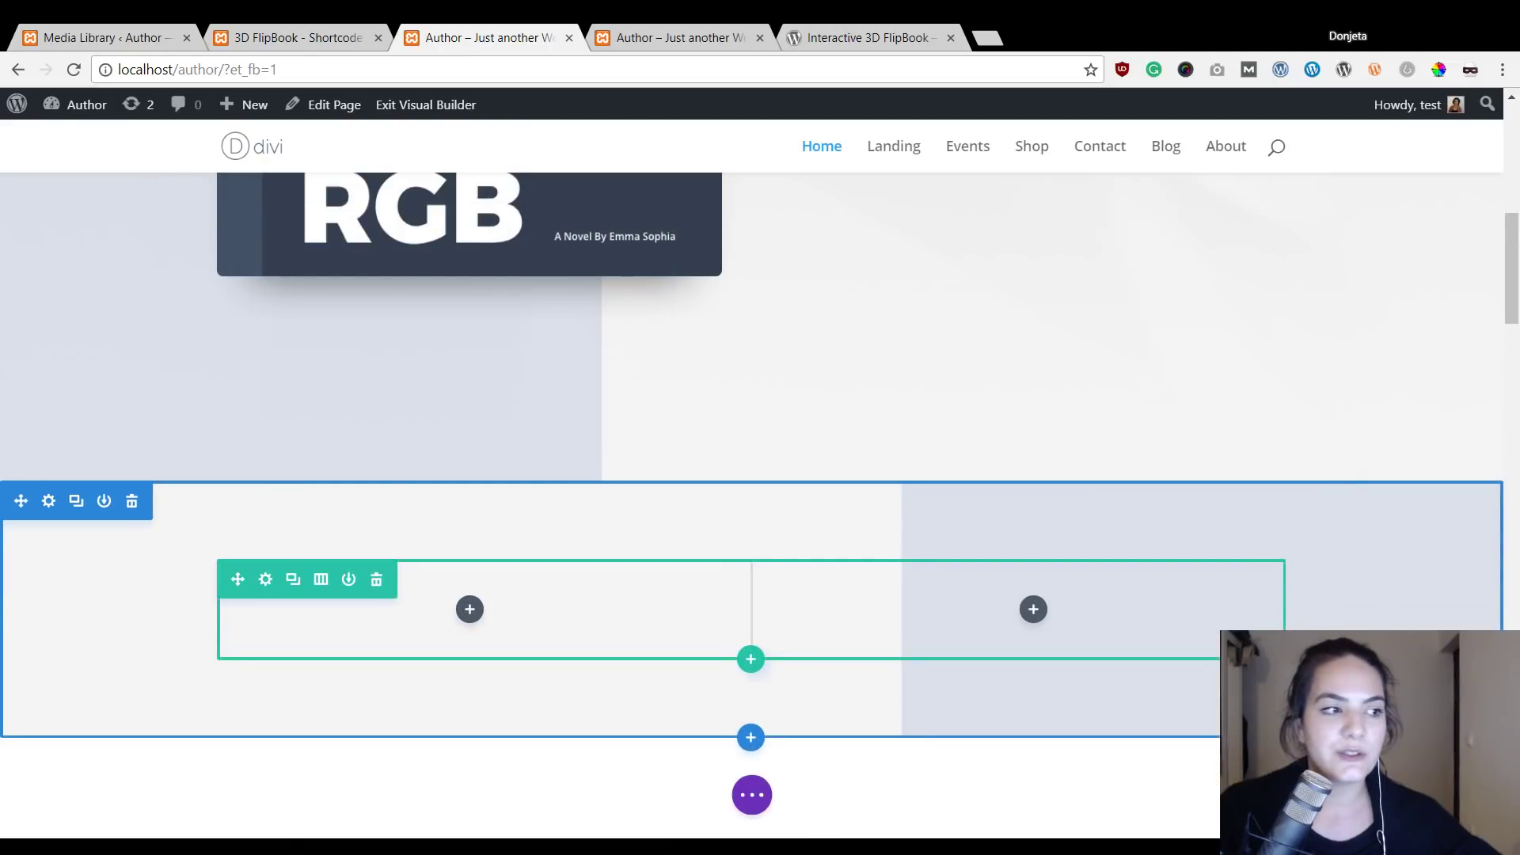
Make the new two-column row fullwidth in its sizing settings and save the row.
left_click(265, 579)
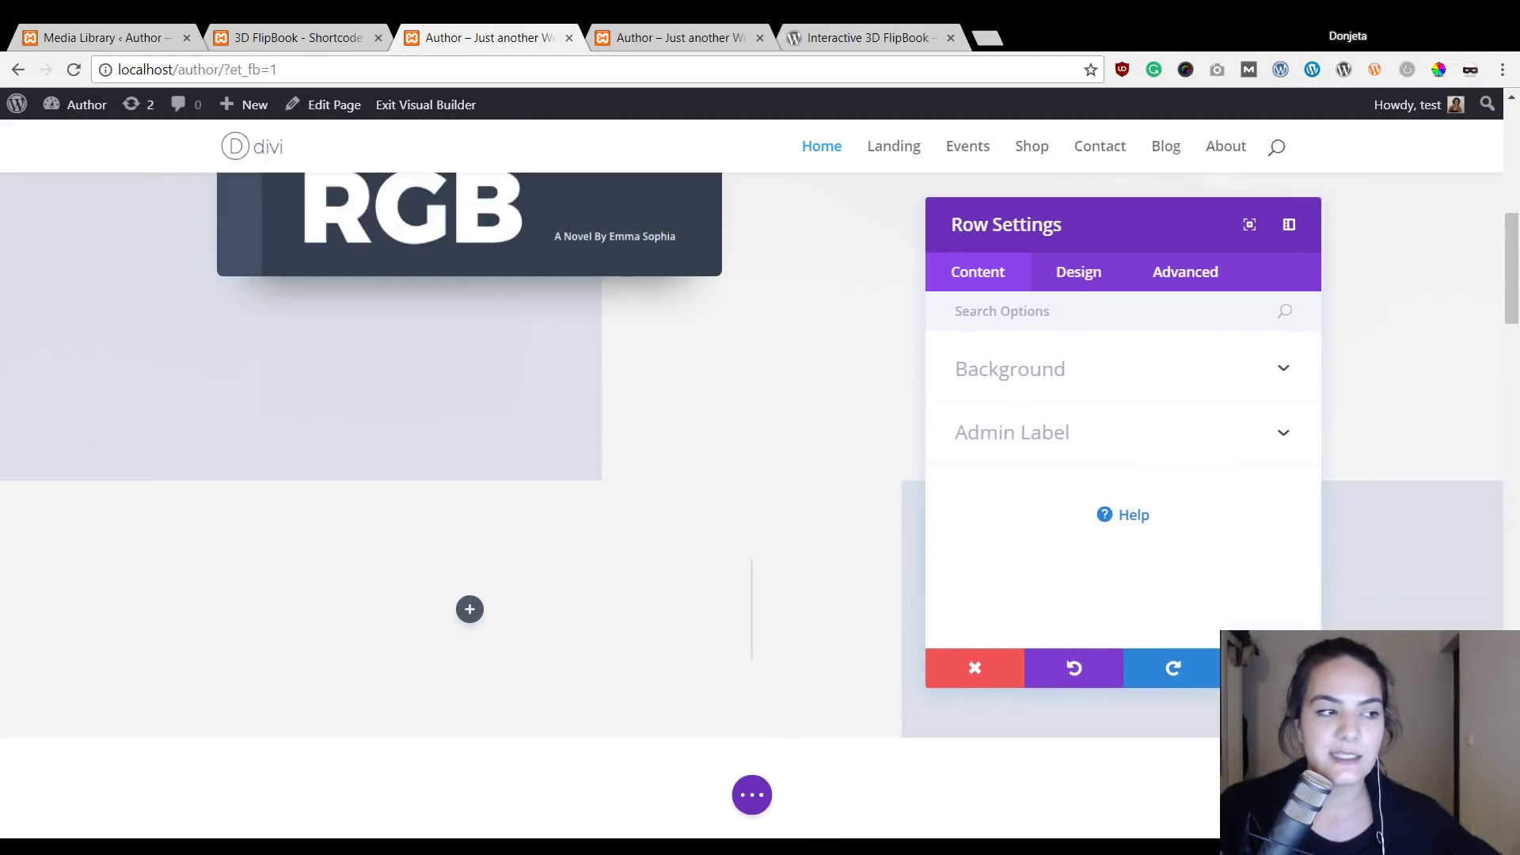
left_click(1101, 283)
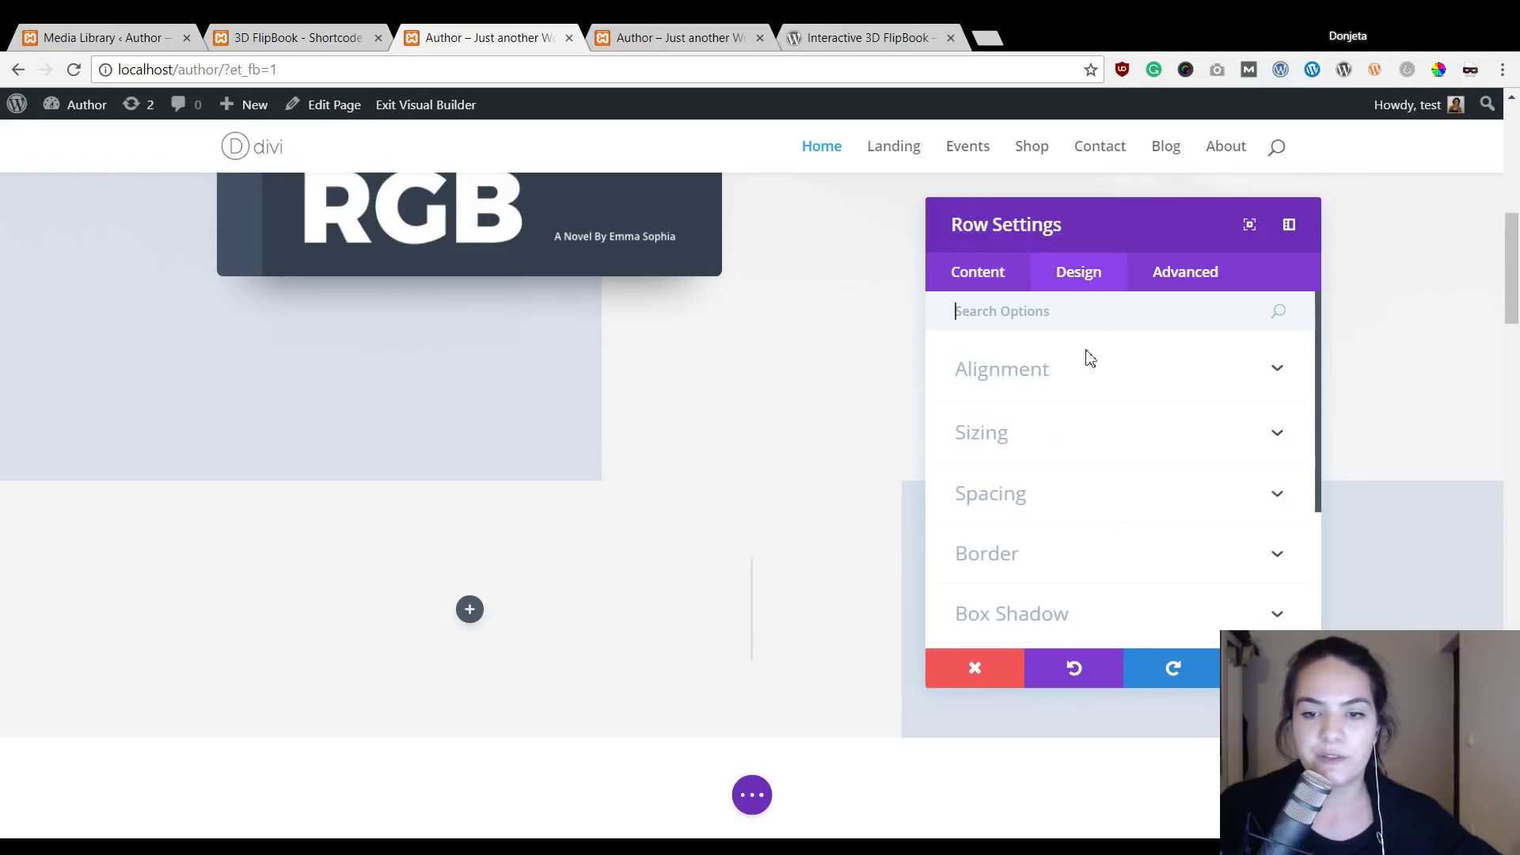
left_click(1082, 456)
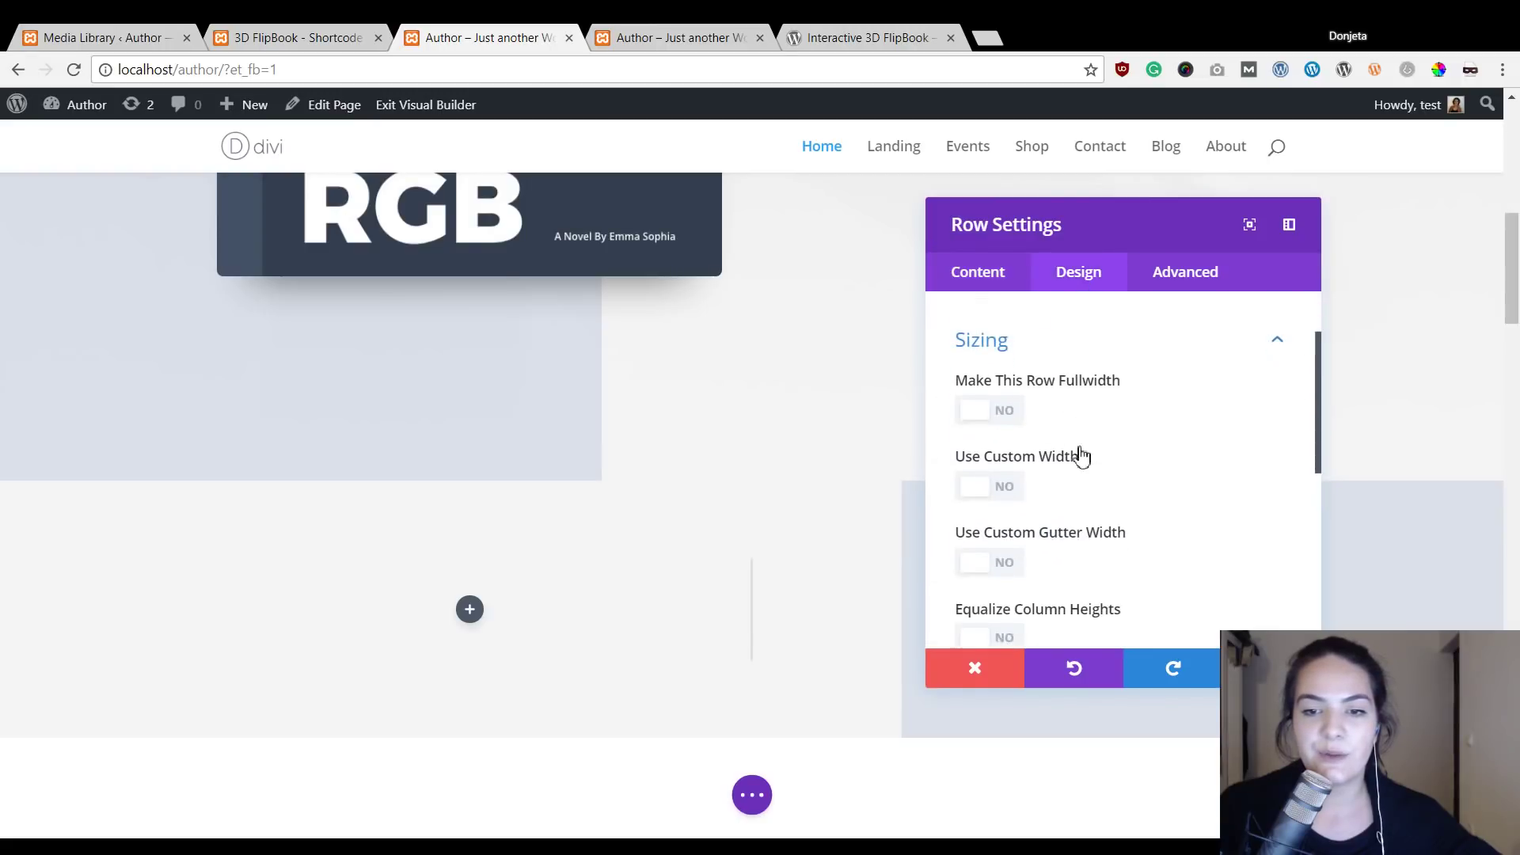
left_click(990, 403)
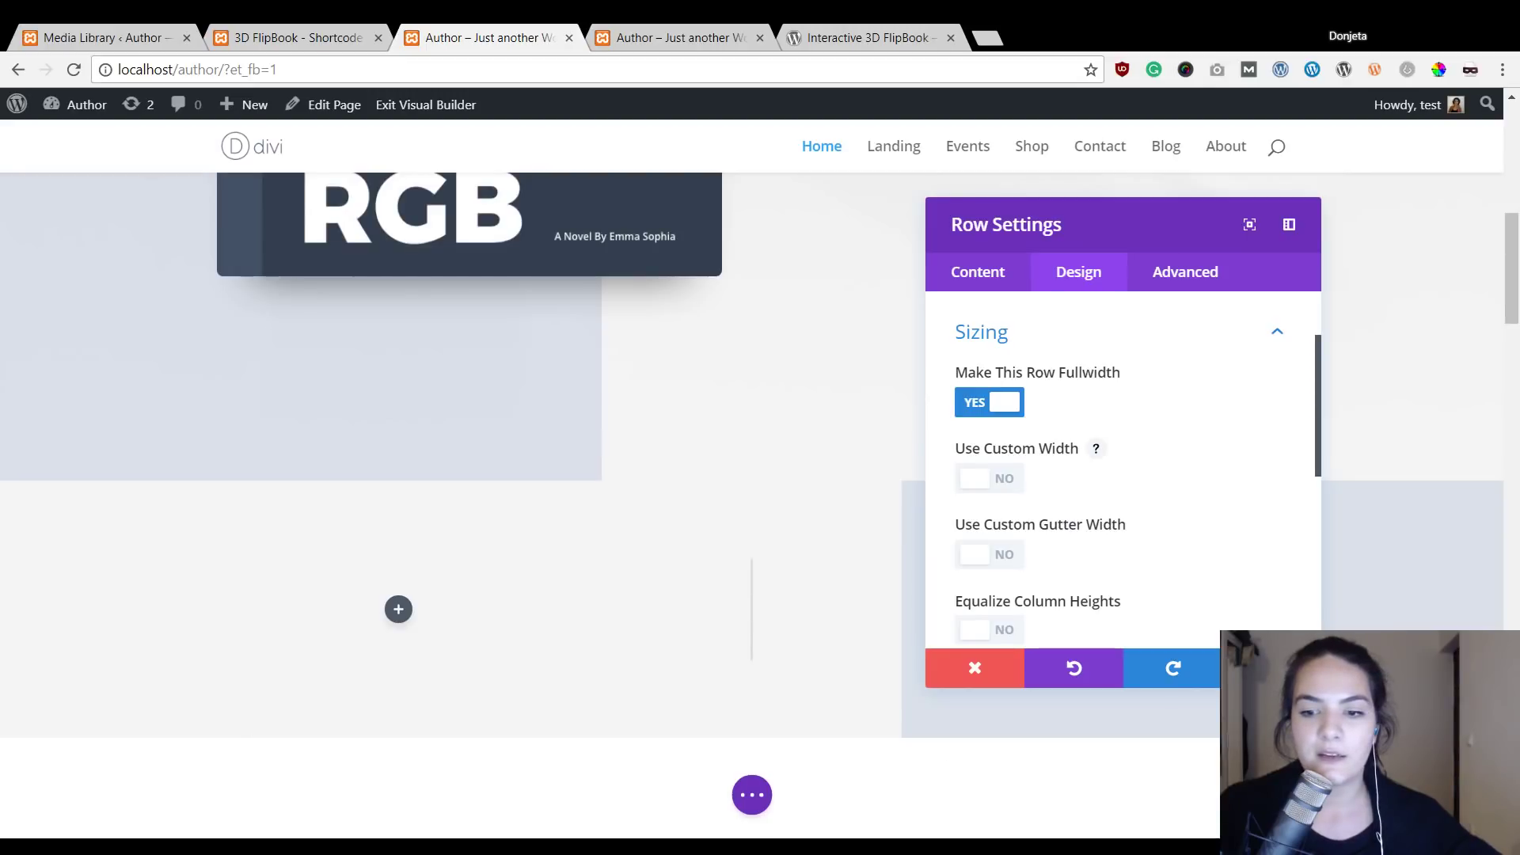
left_click(1271, 667)
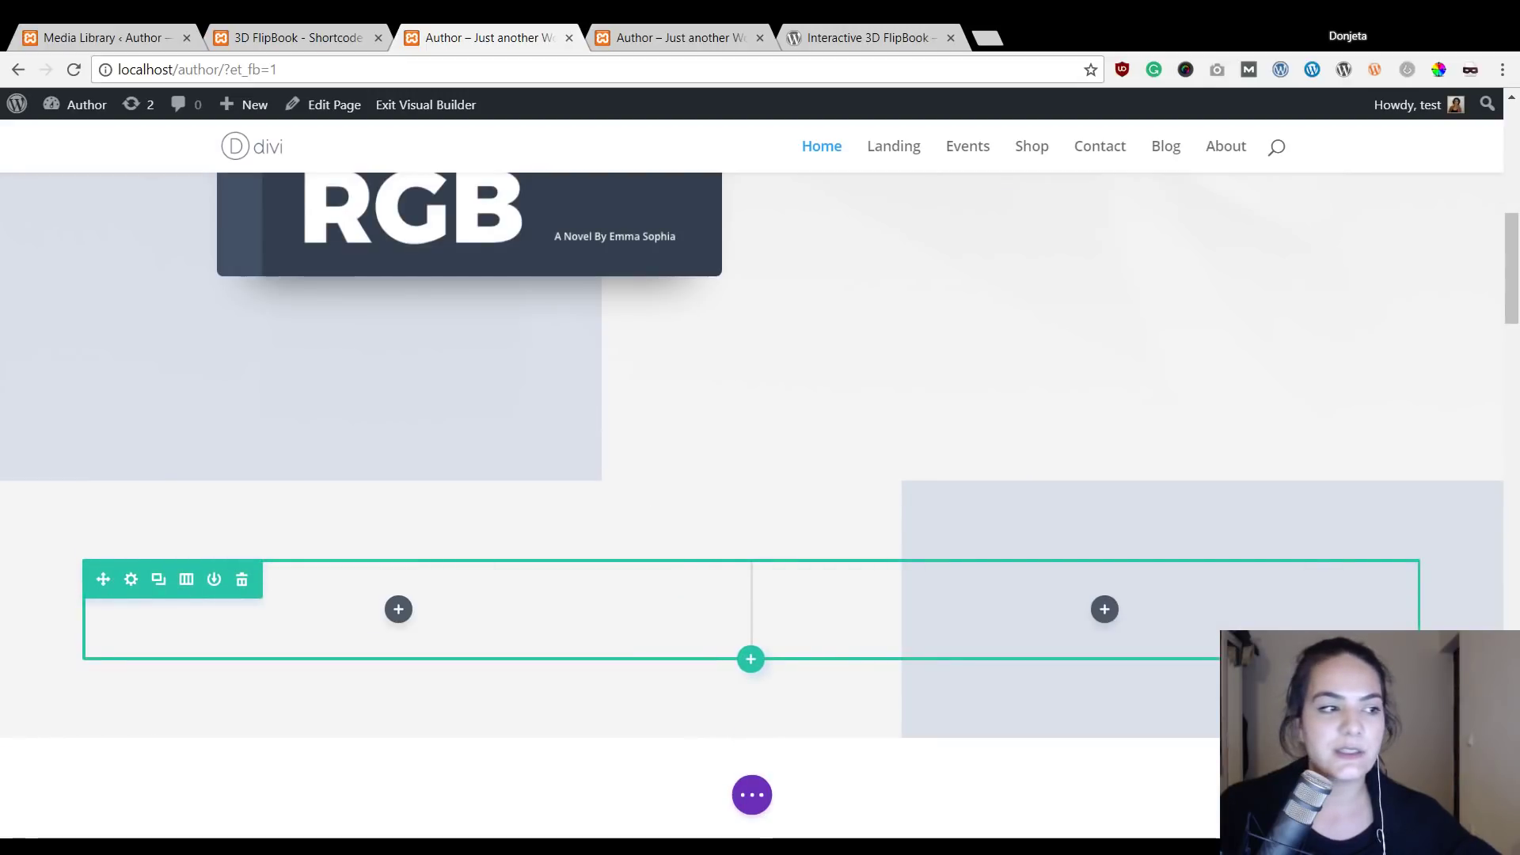
Examine the R.G.B. book section's heading, text and button layout as a reference for the new section's content.
scroll(866, 366, "up", 6)
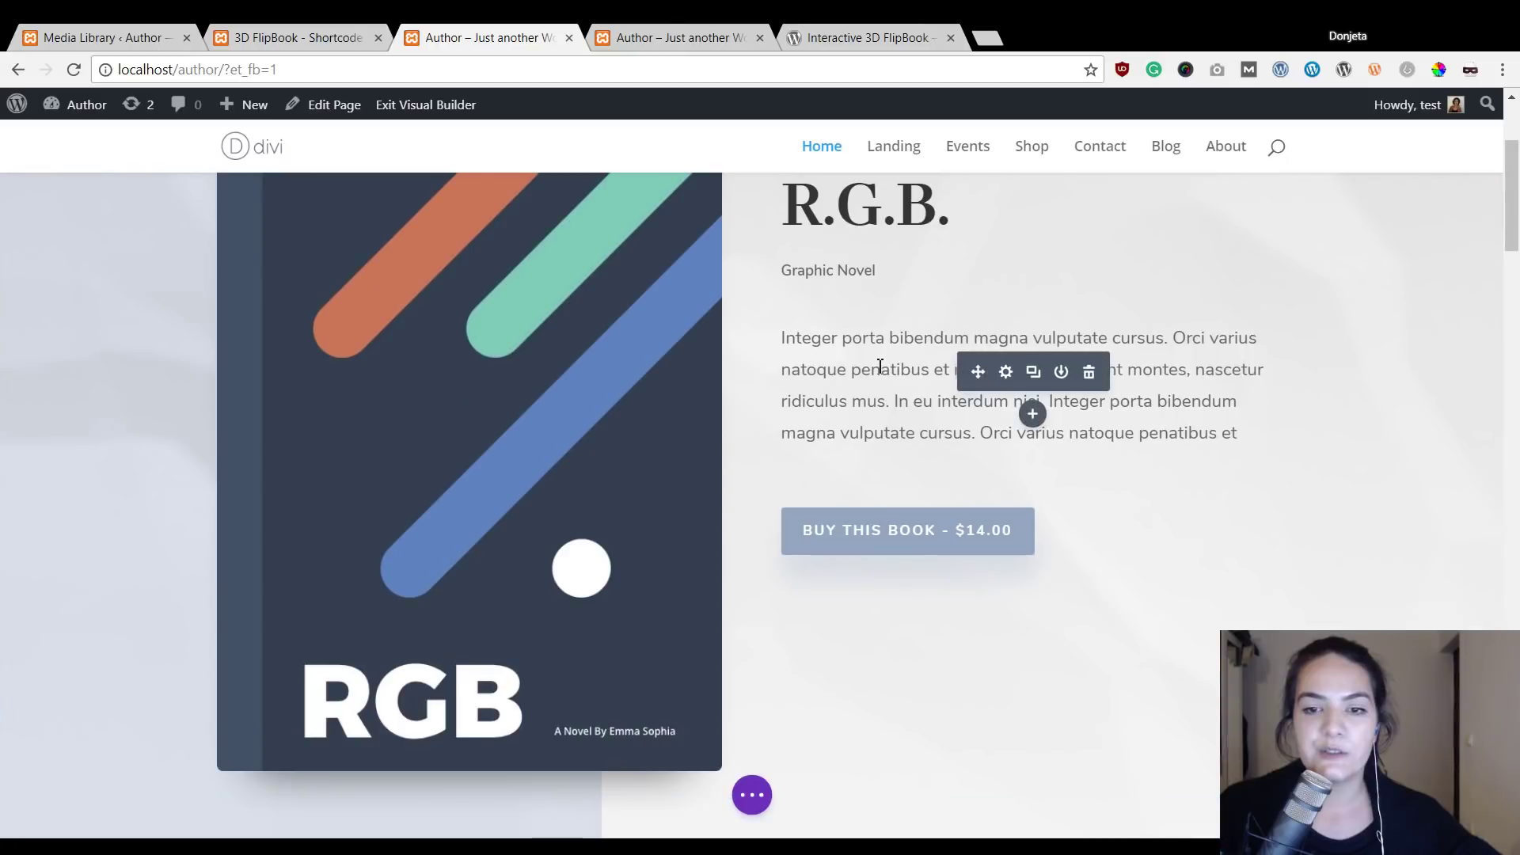
scroll(808, 427, "down", 5)
scroll(805, 428, "up", 3)
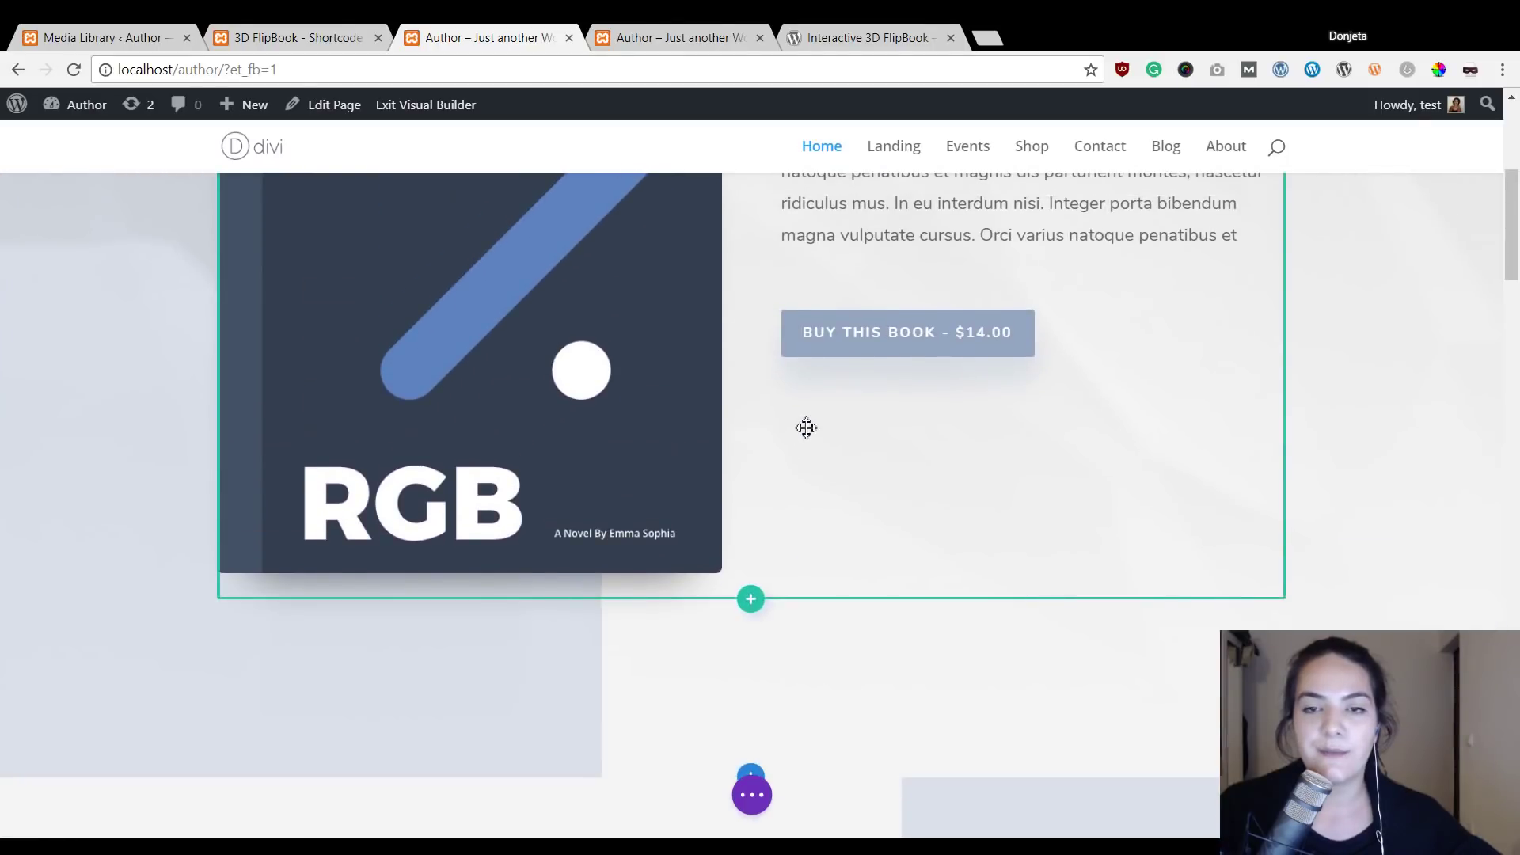
scroll(806, 427, "up", 3)
scroll(808, 427, "up", 1)
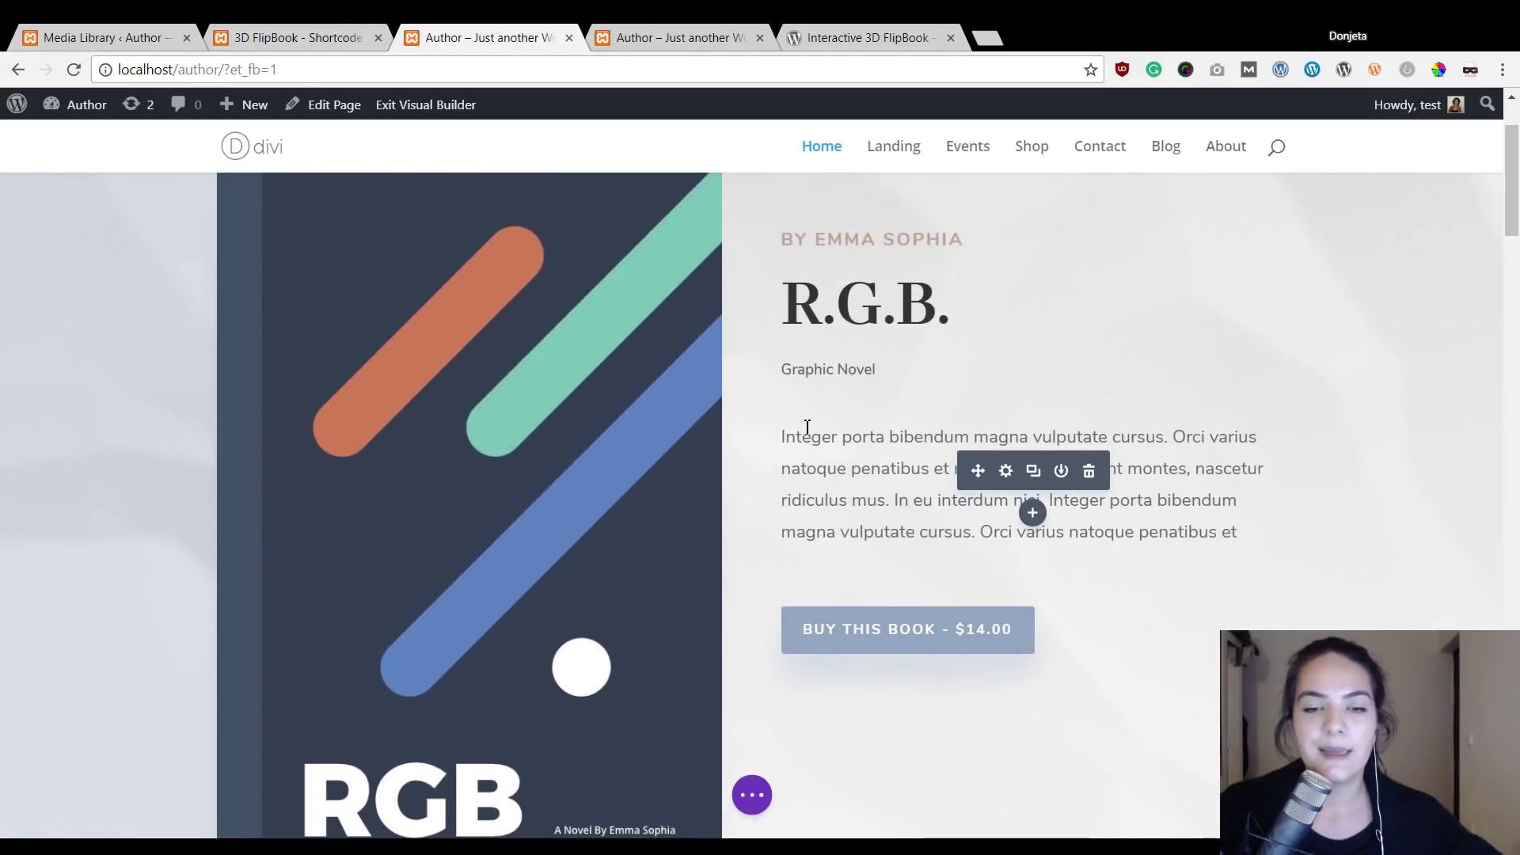
scroll(807, 428, "down", 2)
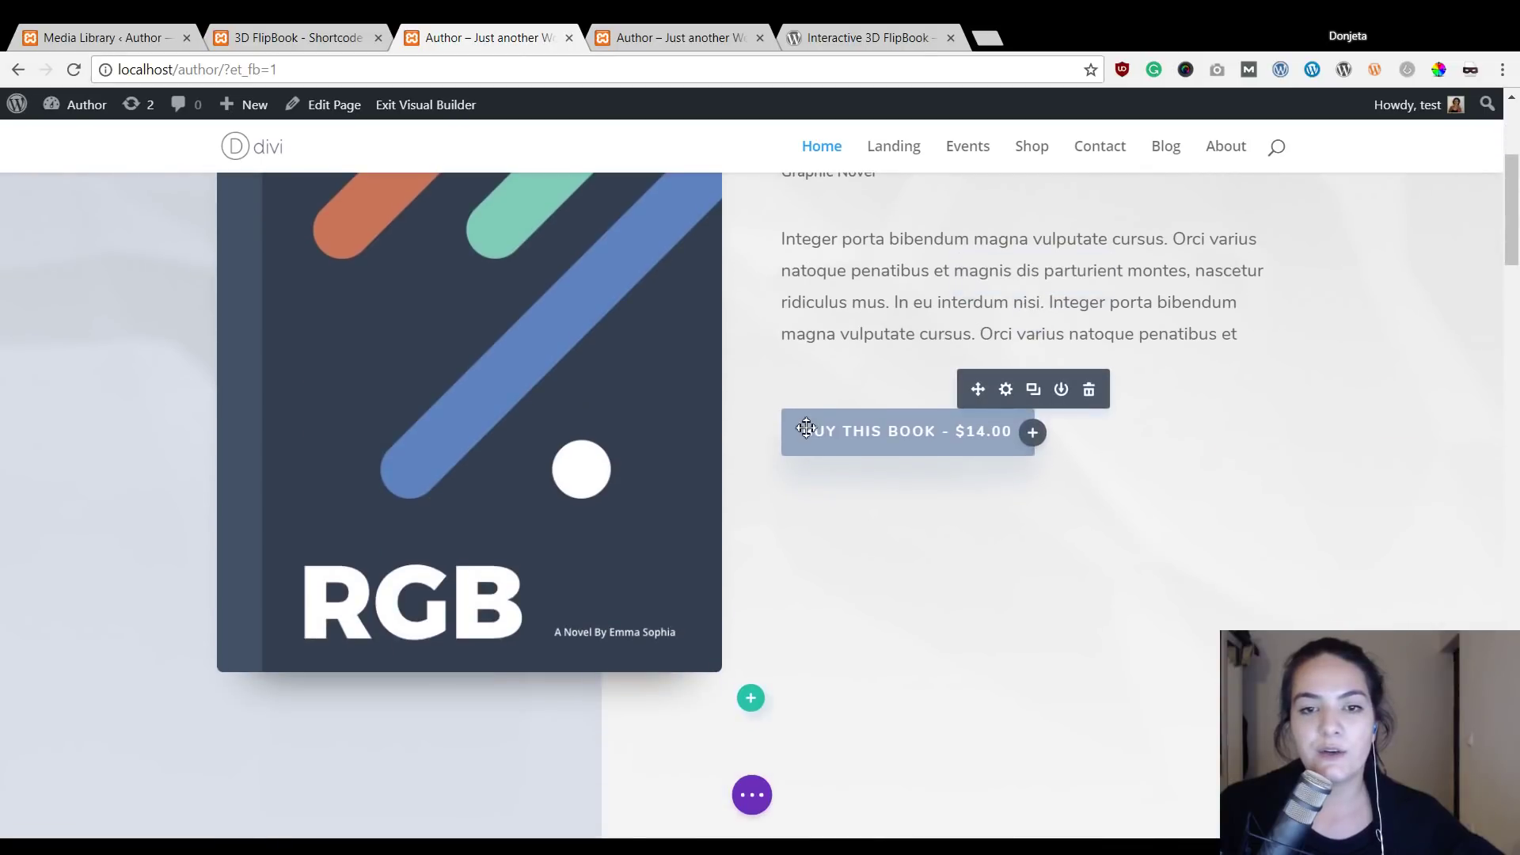
scroll(805, 426, "down", 2)
scroll(838, 414, "up", 2)
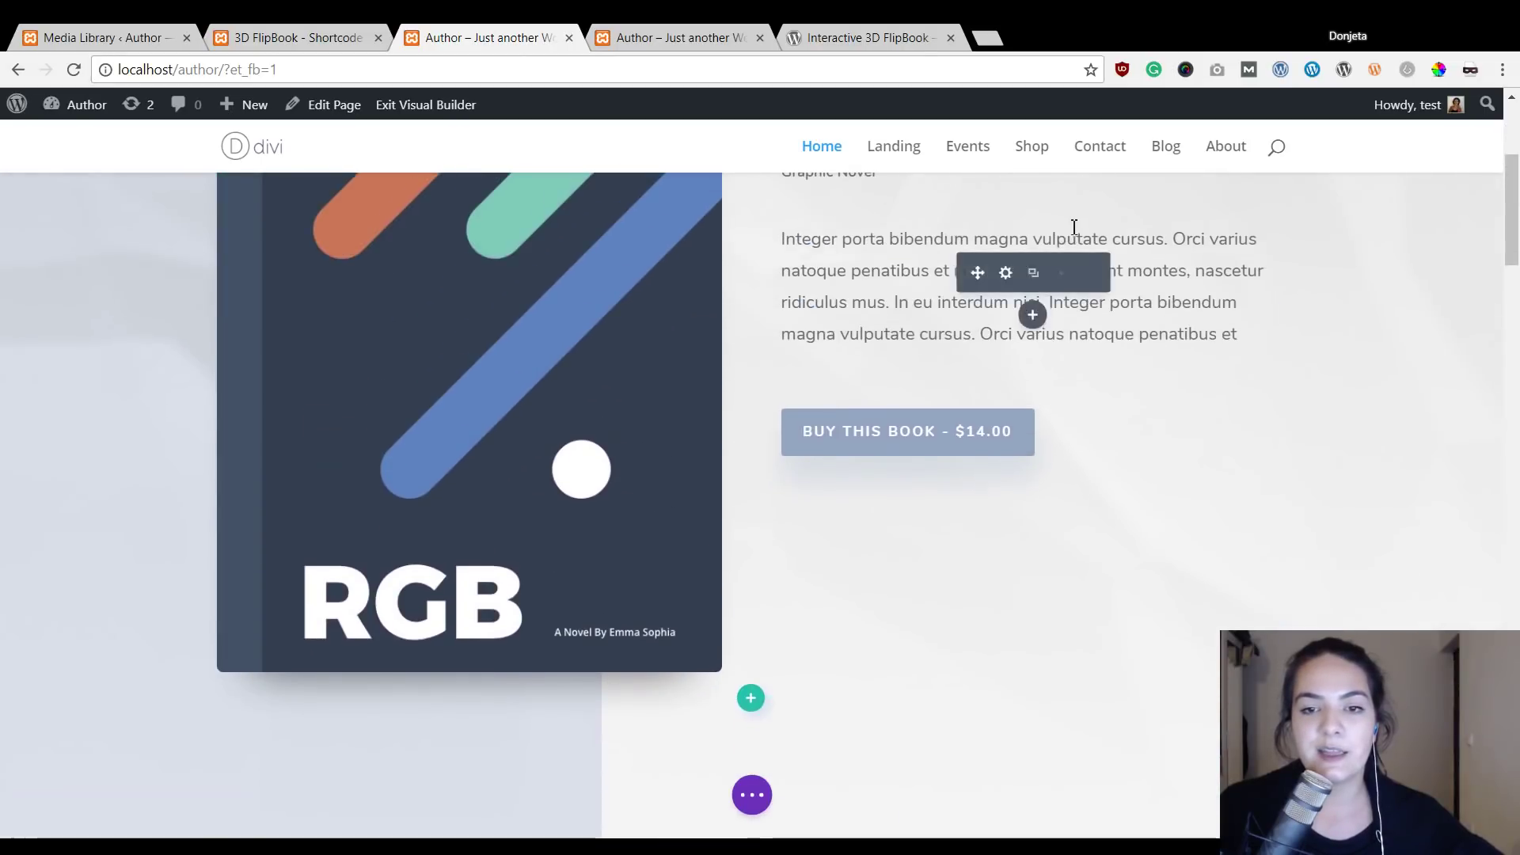
scroll(905, 331, "up", 2)
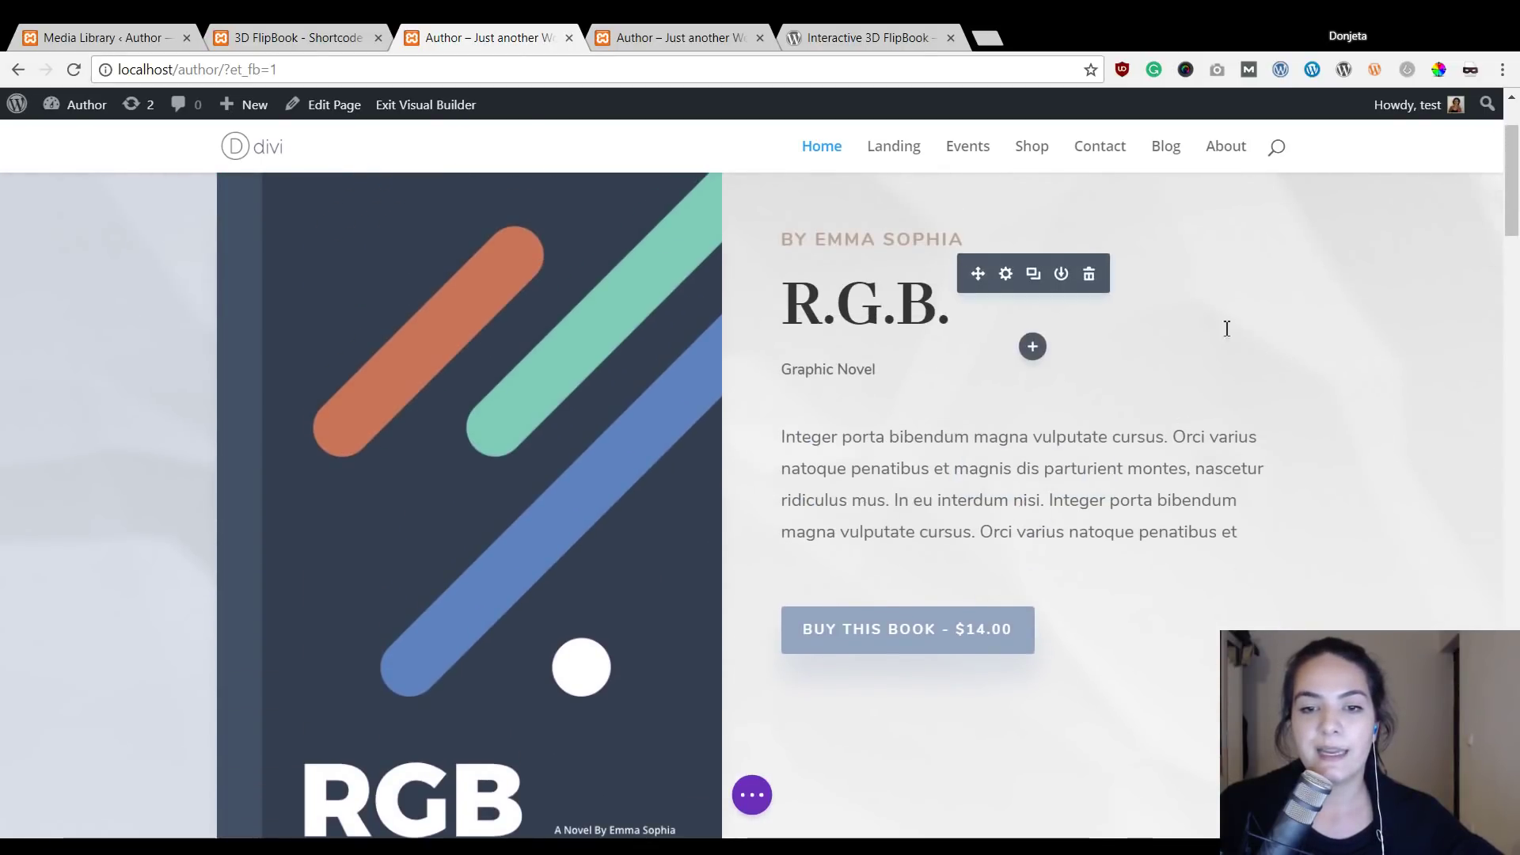
scroll(757, 363, "down", 4)
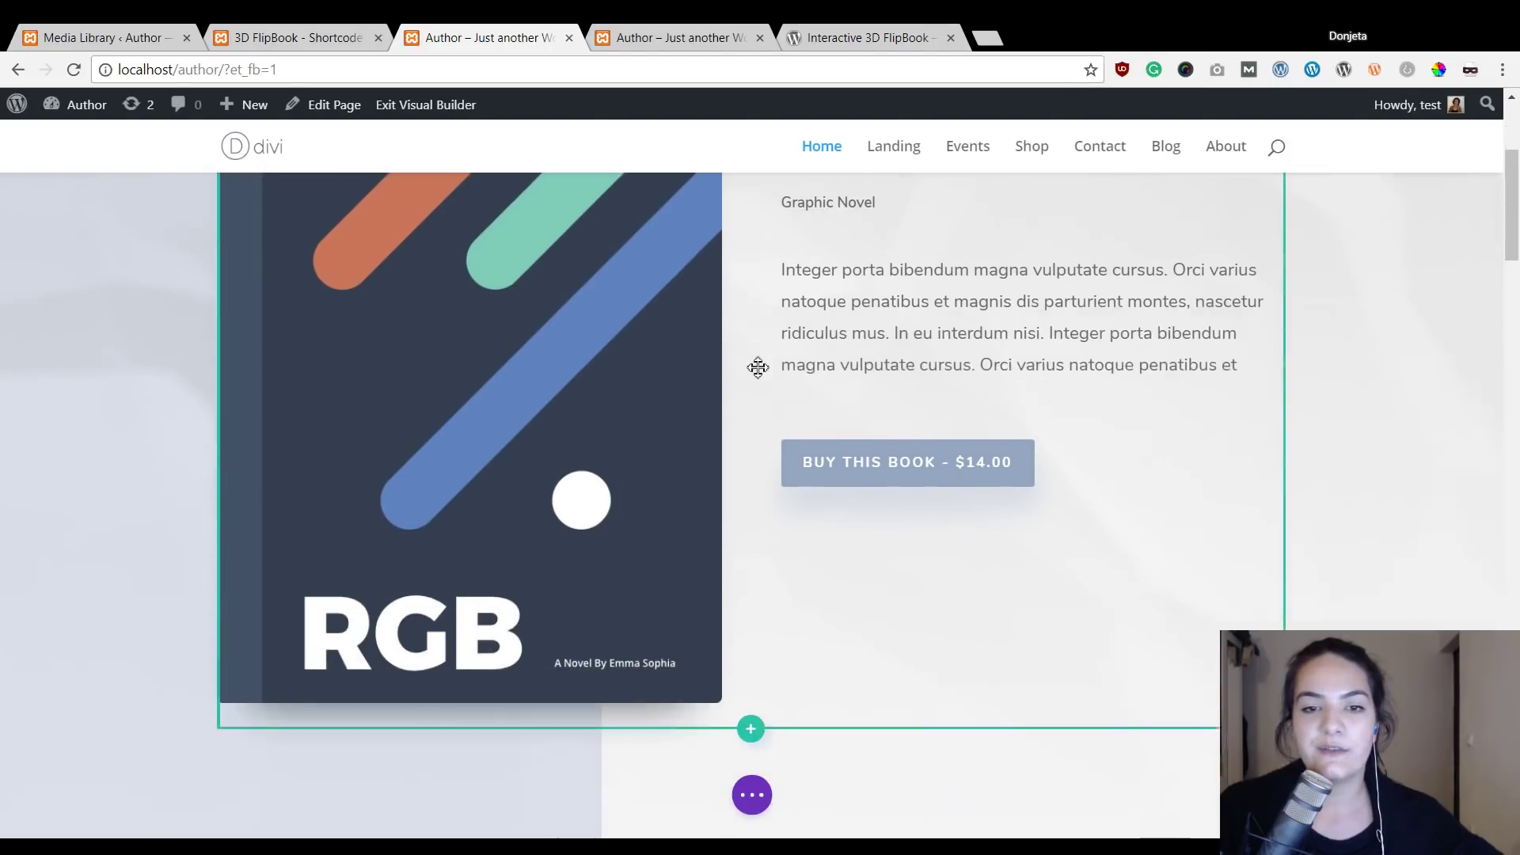
Duplicate the "Other Books" heading module farther down the Home page.
scroll(849, 543, "down", 4)
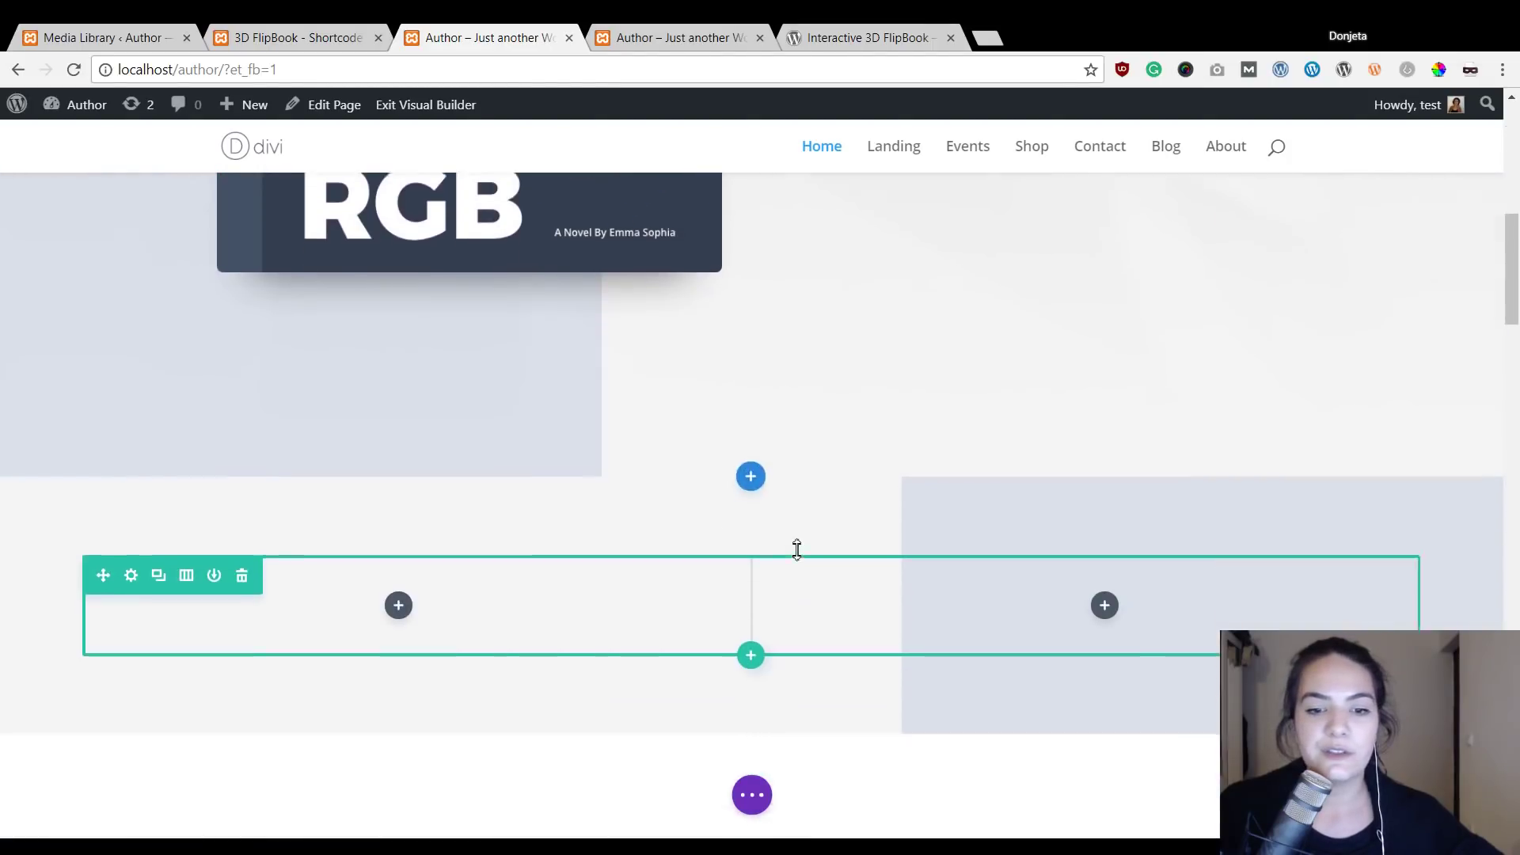
scroll(842, 524, "down", 7)
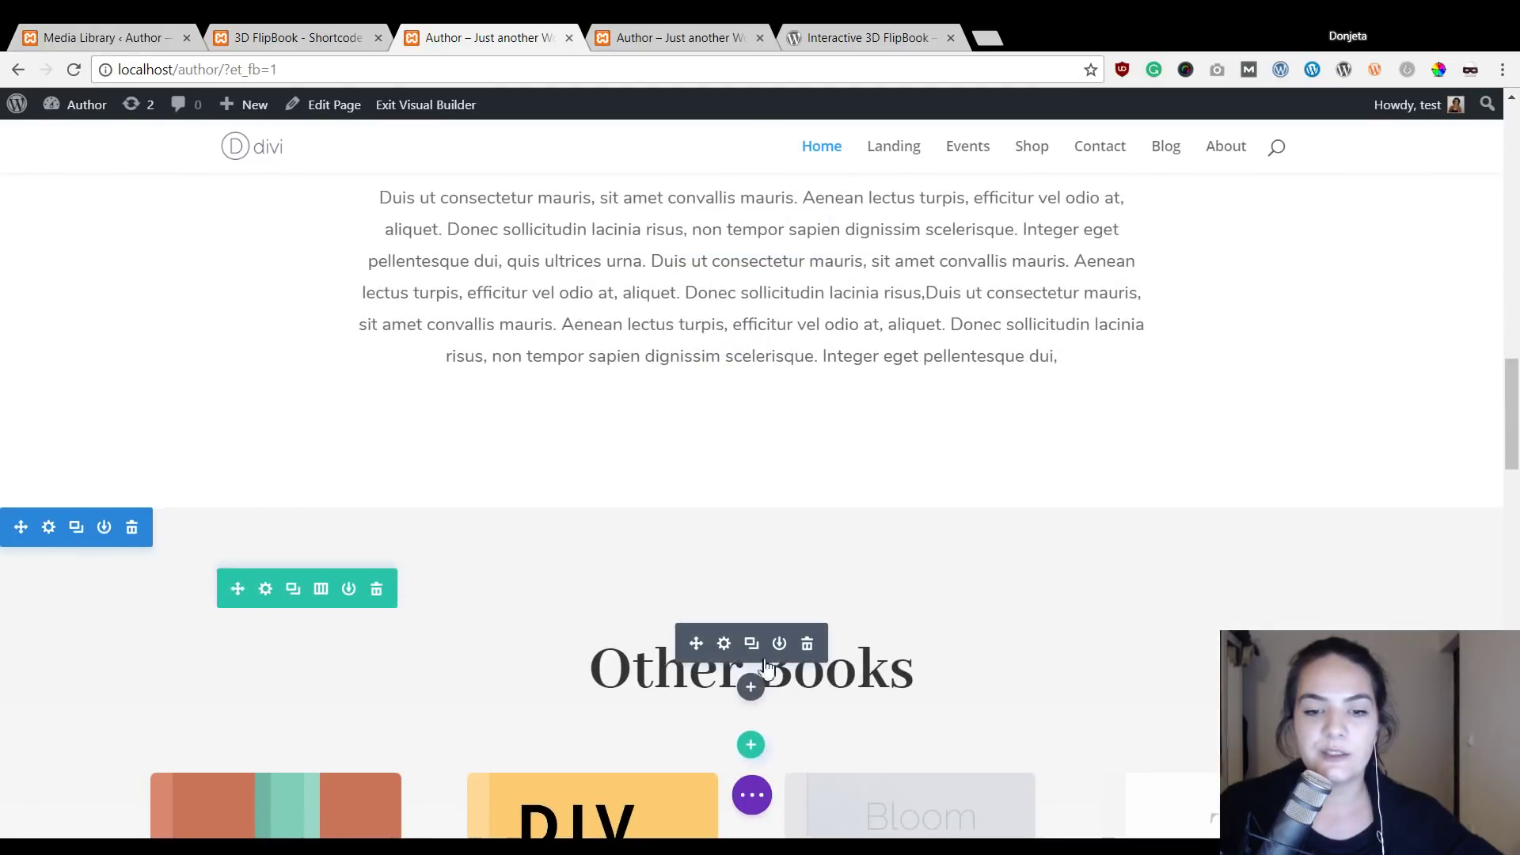
left_click(752, 651)
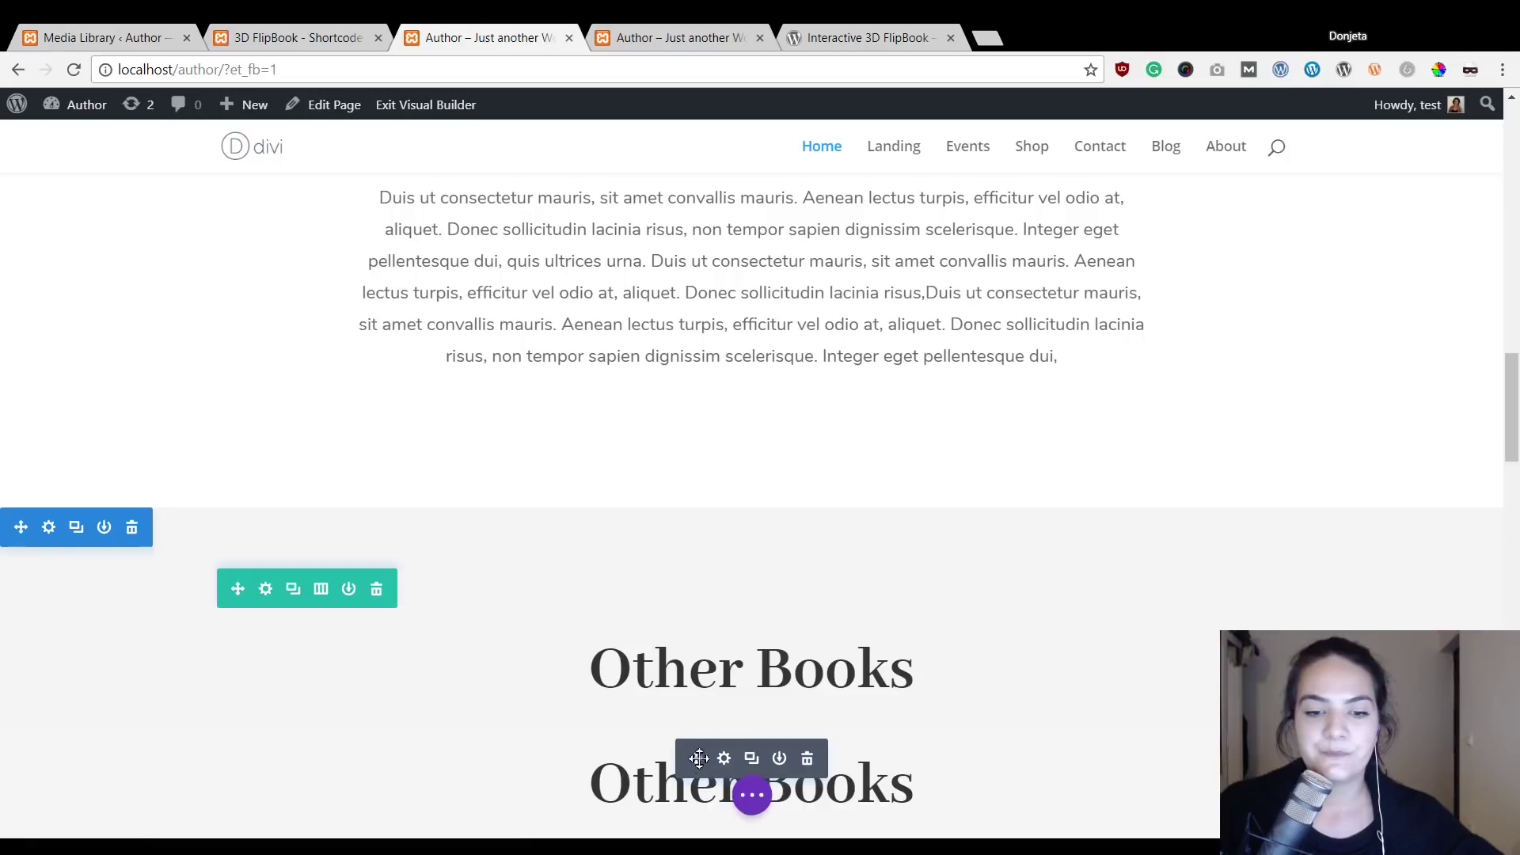
Move the duplicated "Other Books" heading and a duplicate of the author biography paragraph into the first column of the new gradient section.
left_click_drag(696, 762, 407, 380)
scroll(668, 383, "up", 10)
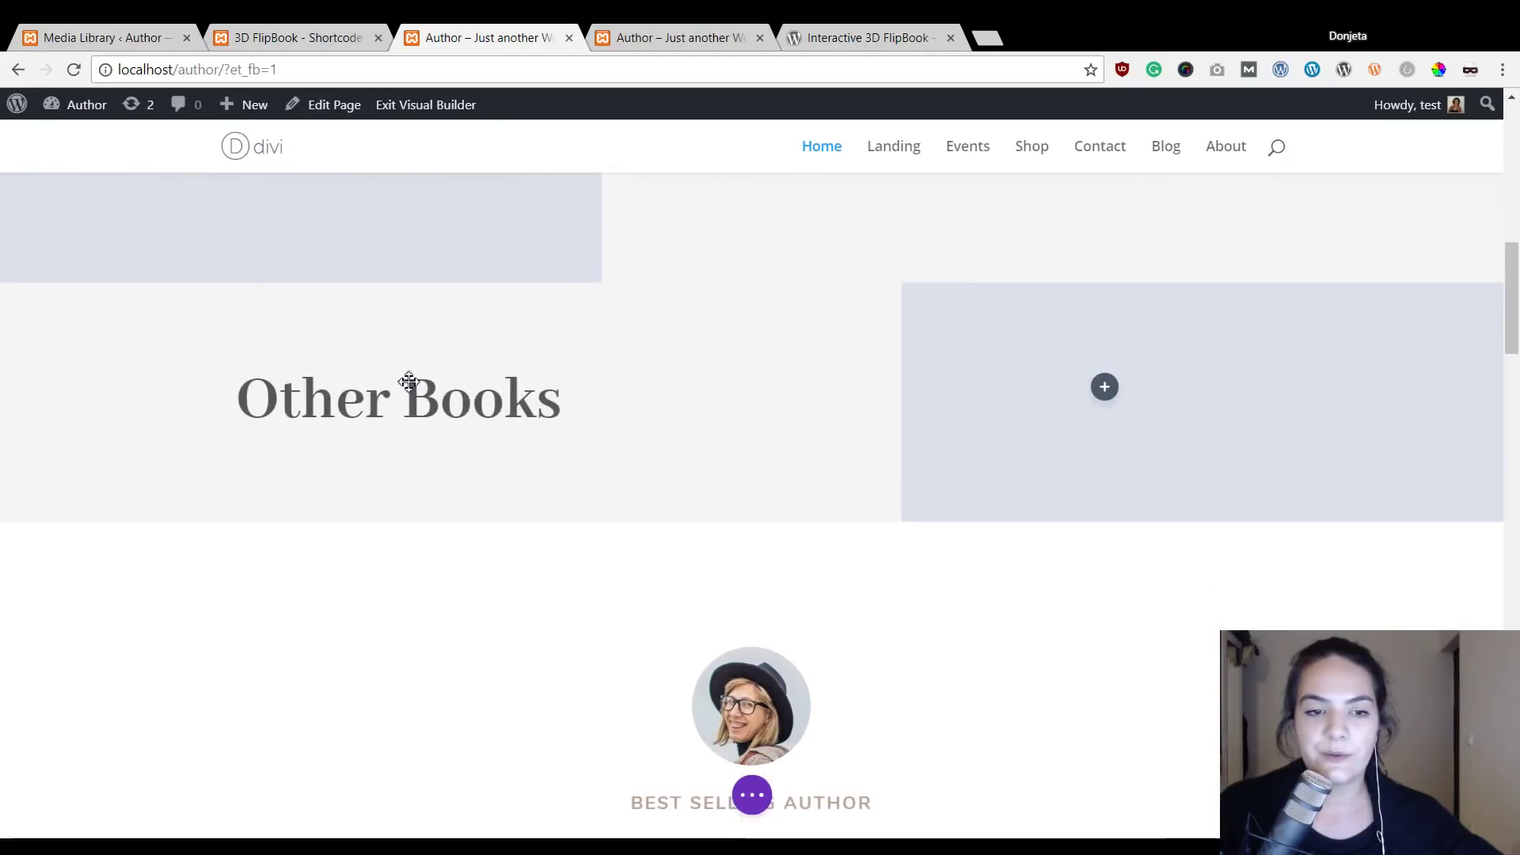
scroll(937, 563, "down", 9)
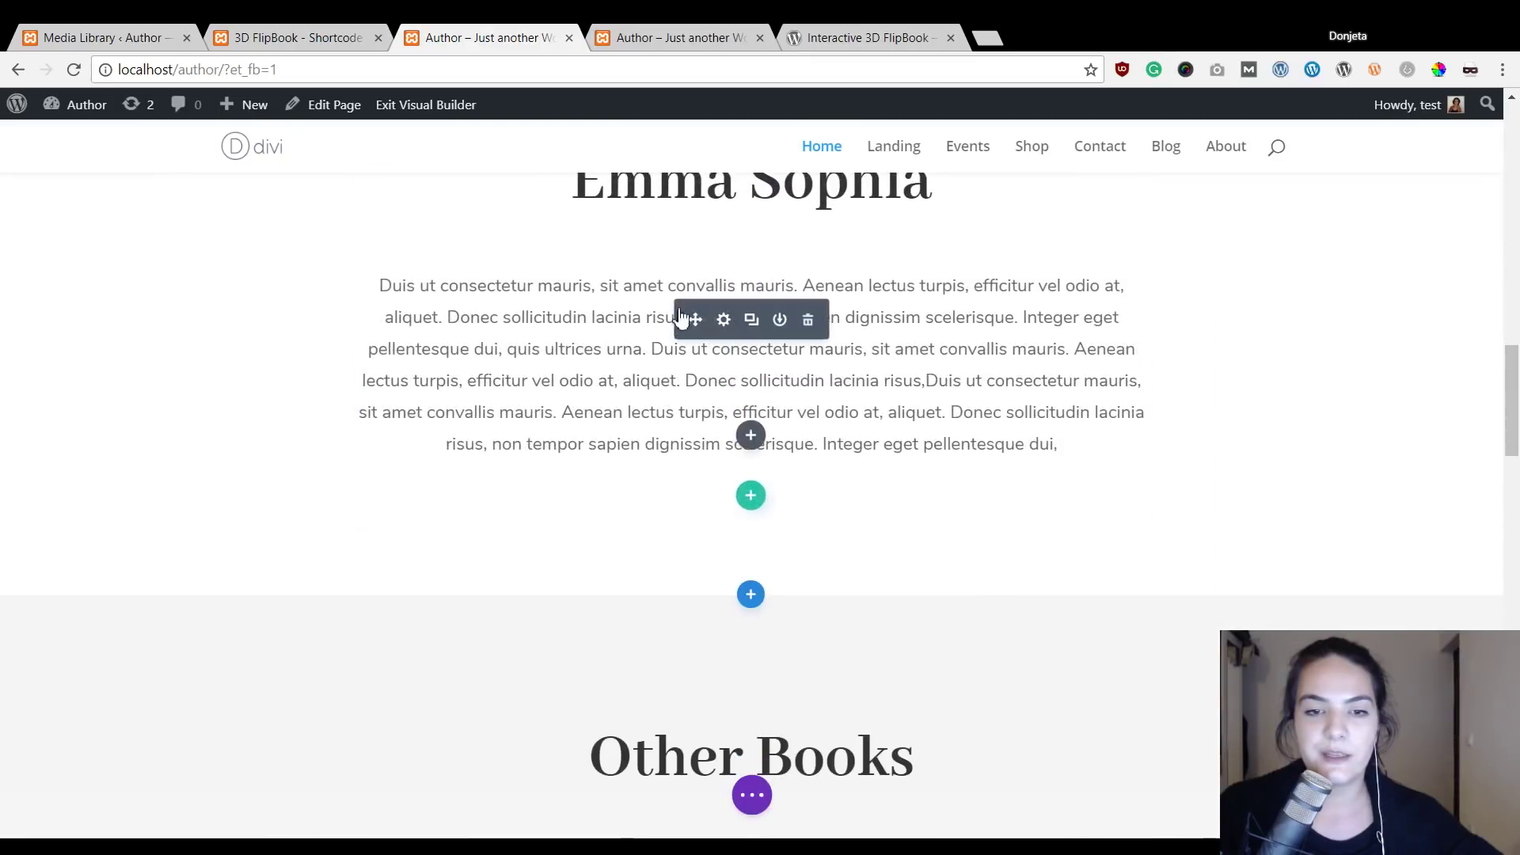
left_click(752, 319)
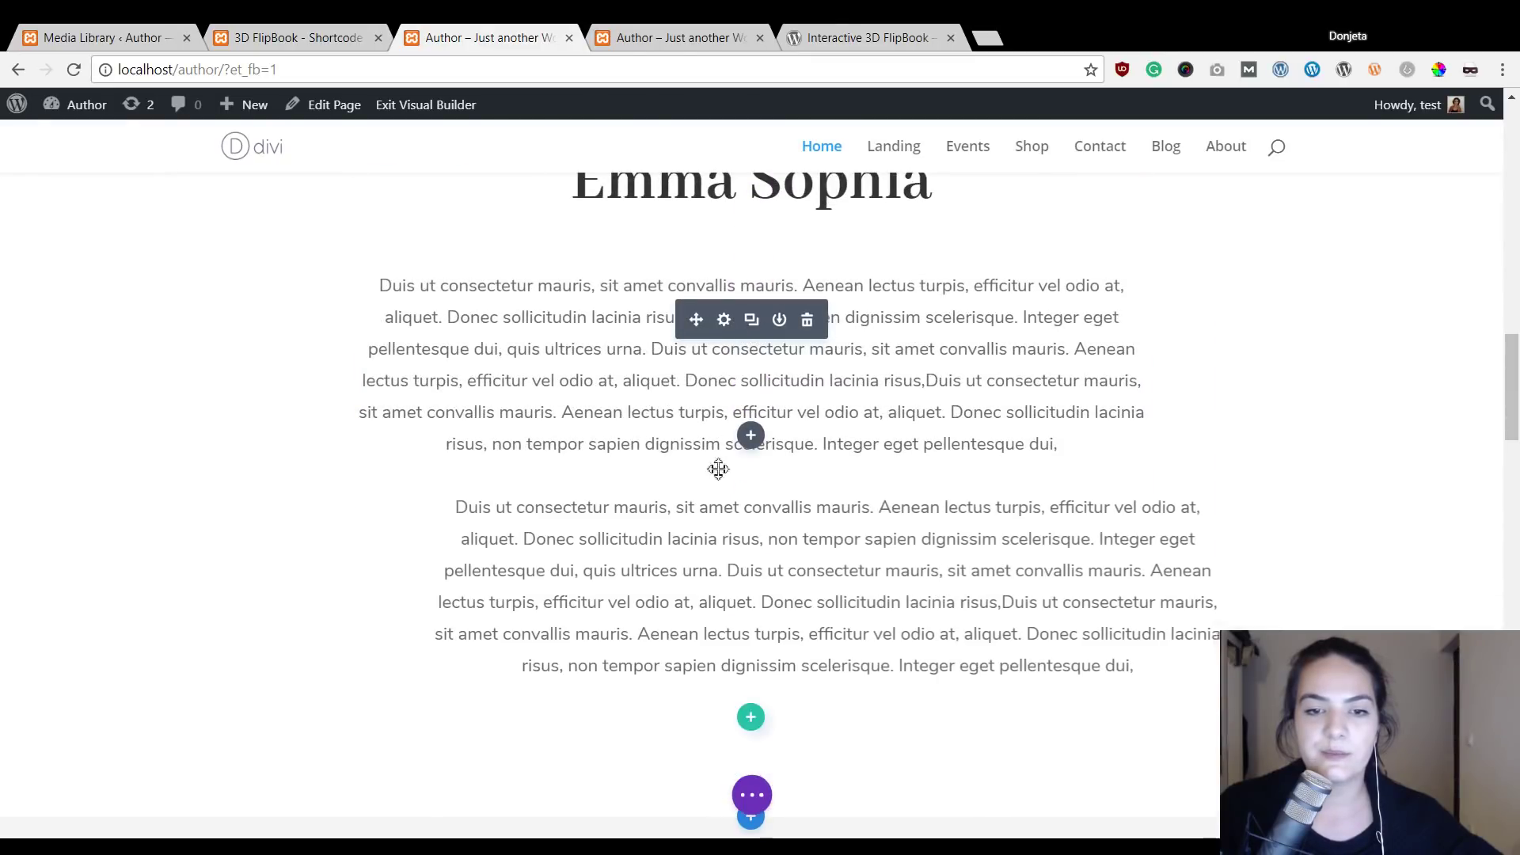
left_click_drag(717, 541, 516, 444)
scroll(621, 328, "up", 8)
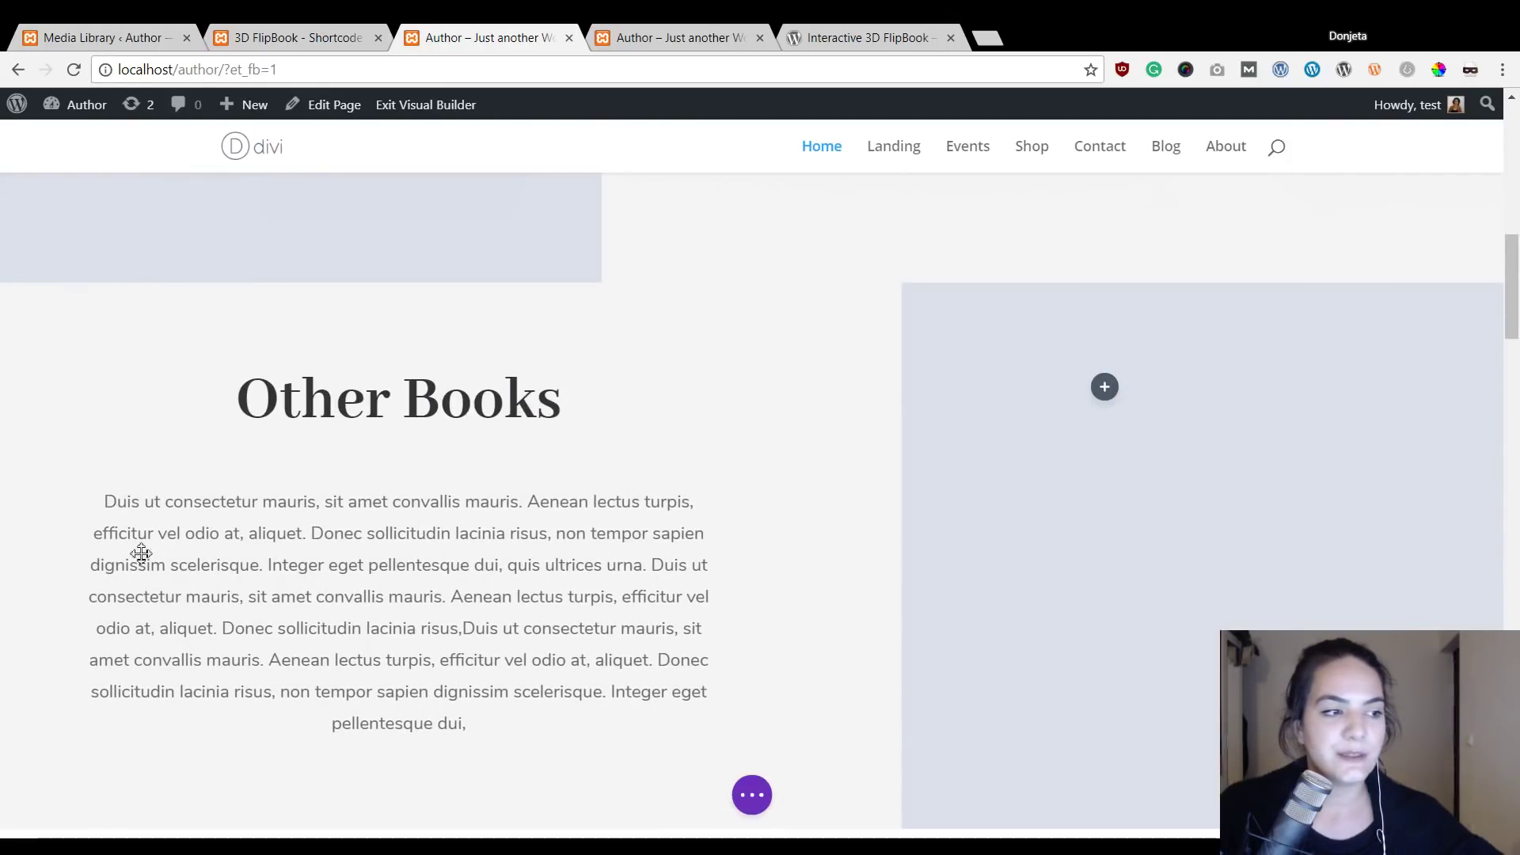
Change the moved heading's text to "Read The First Chapter Now!" and close its text settings.
left_click(370, 375)
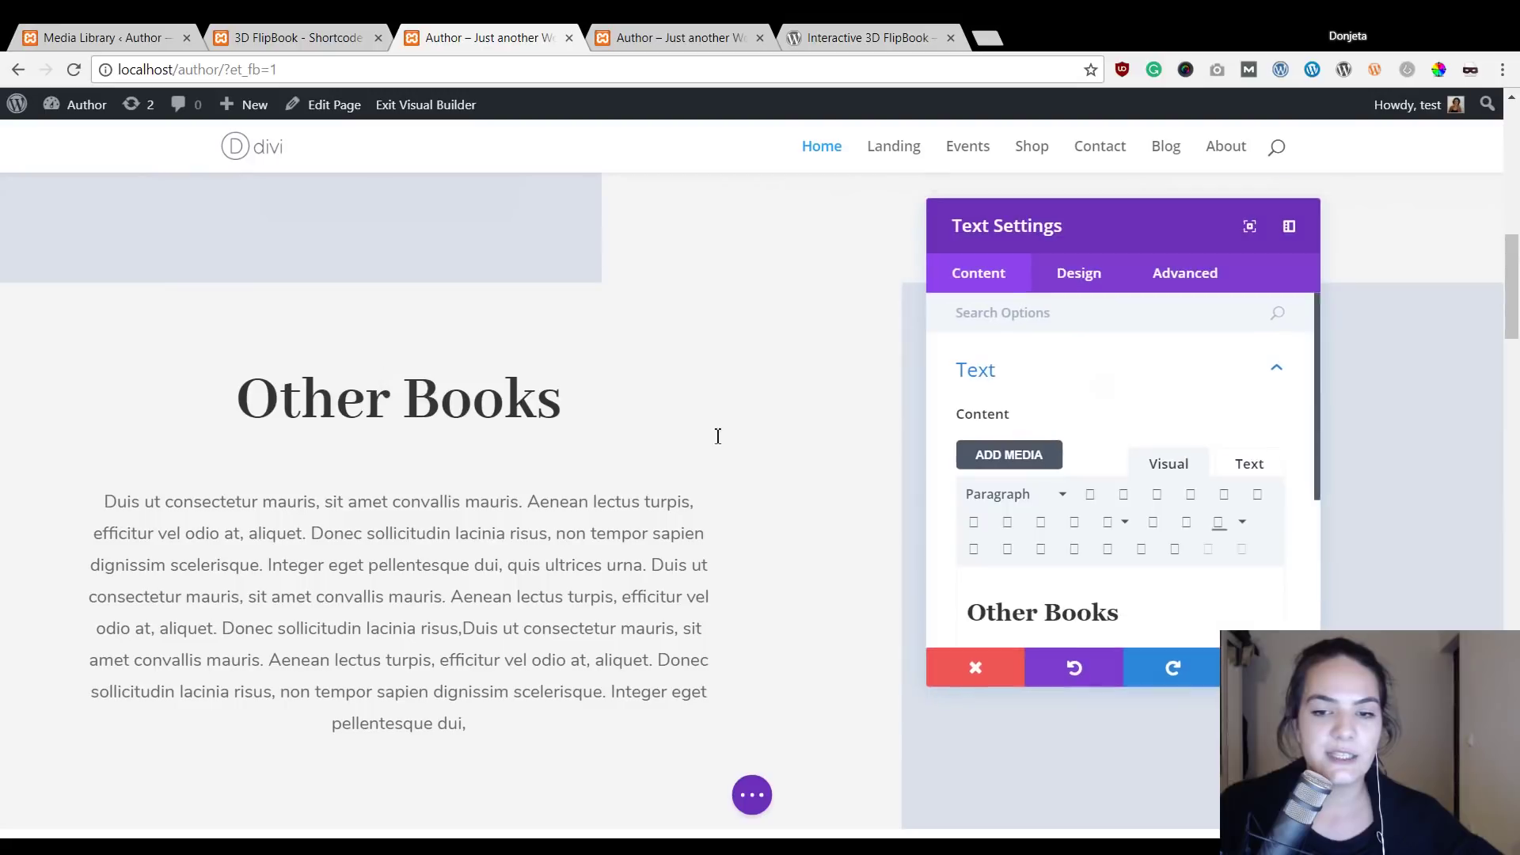
left_click_drag(1161, 614, 947, 615)
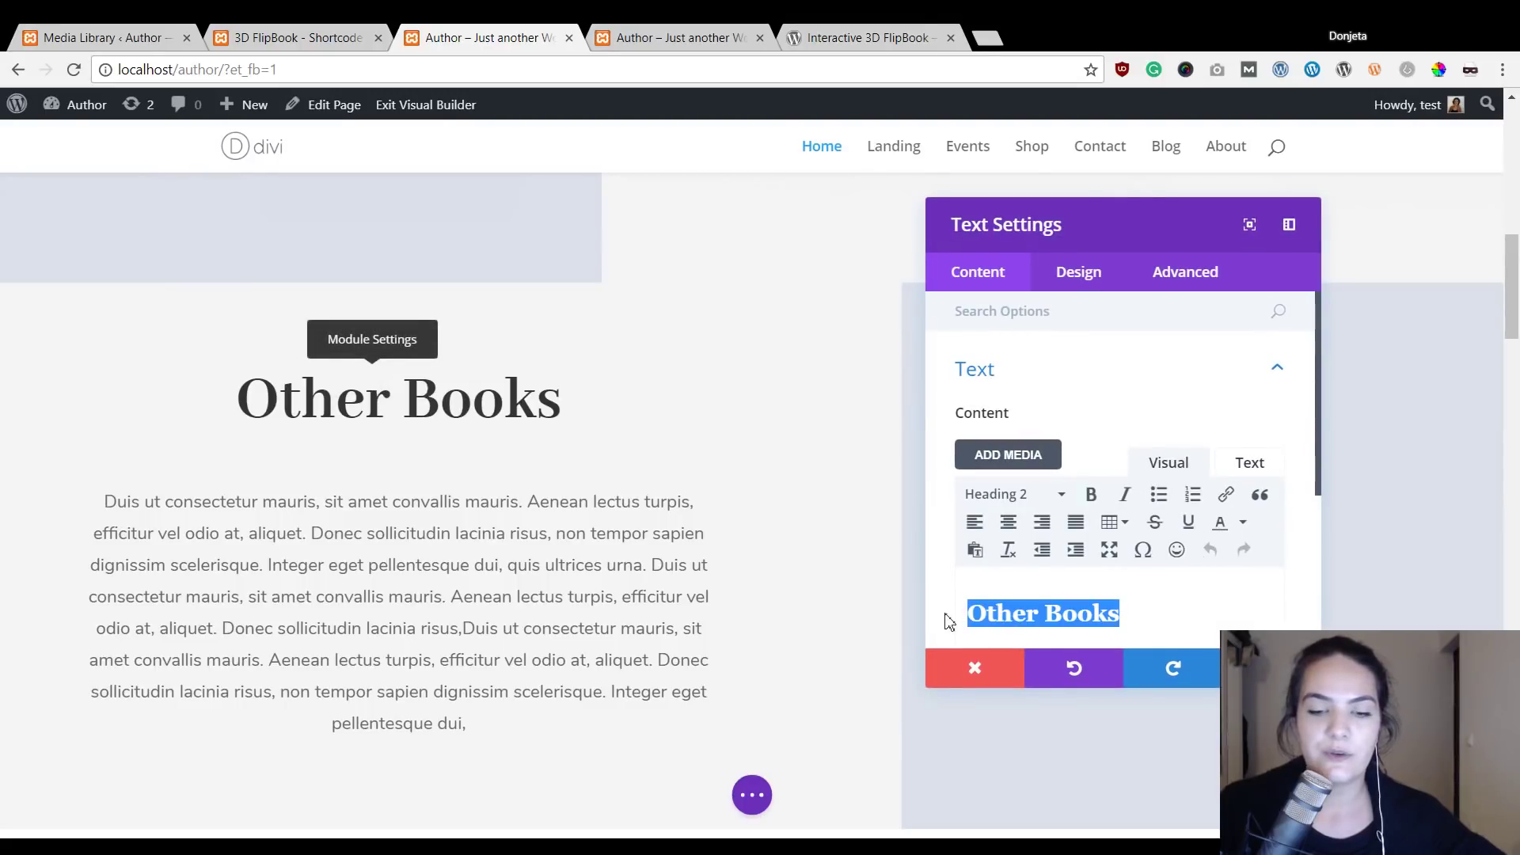
type("Rea")
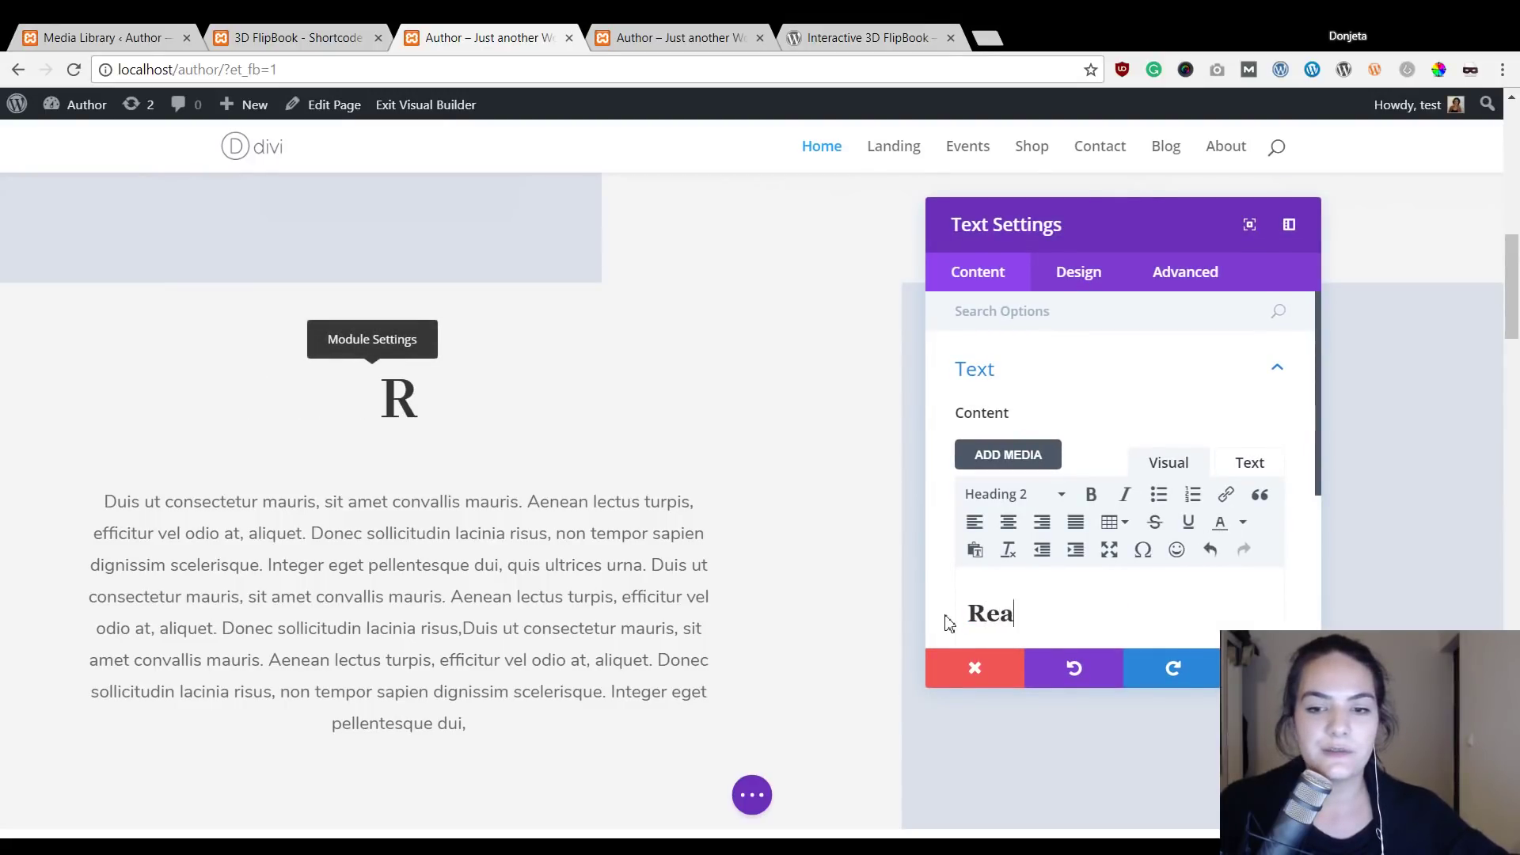
type("d The First")
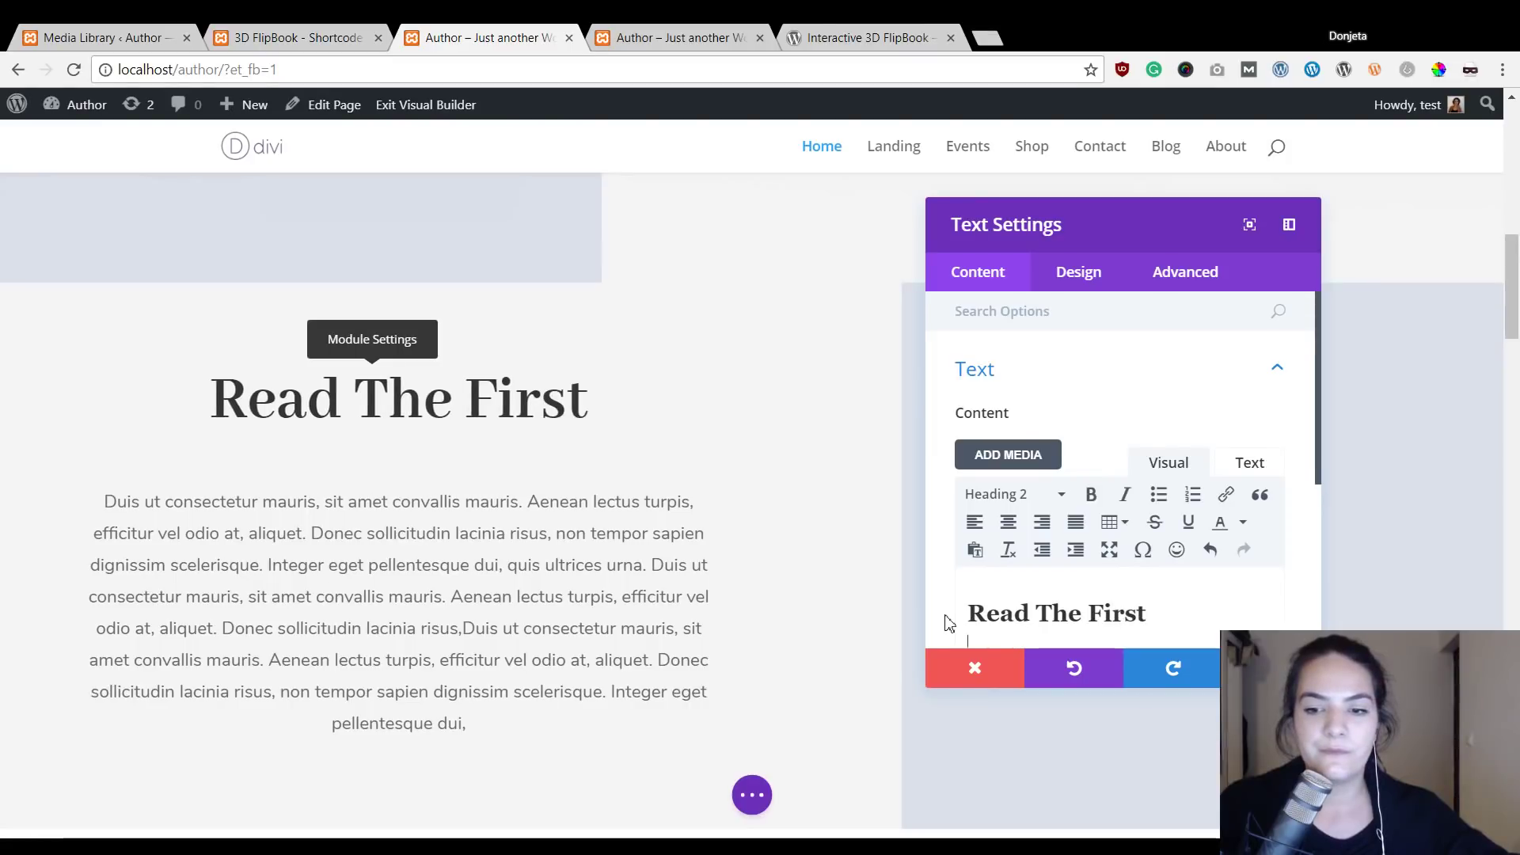
type(" Chapter Now!")
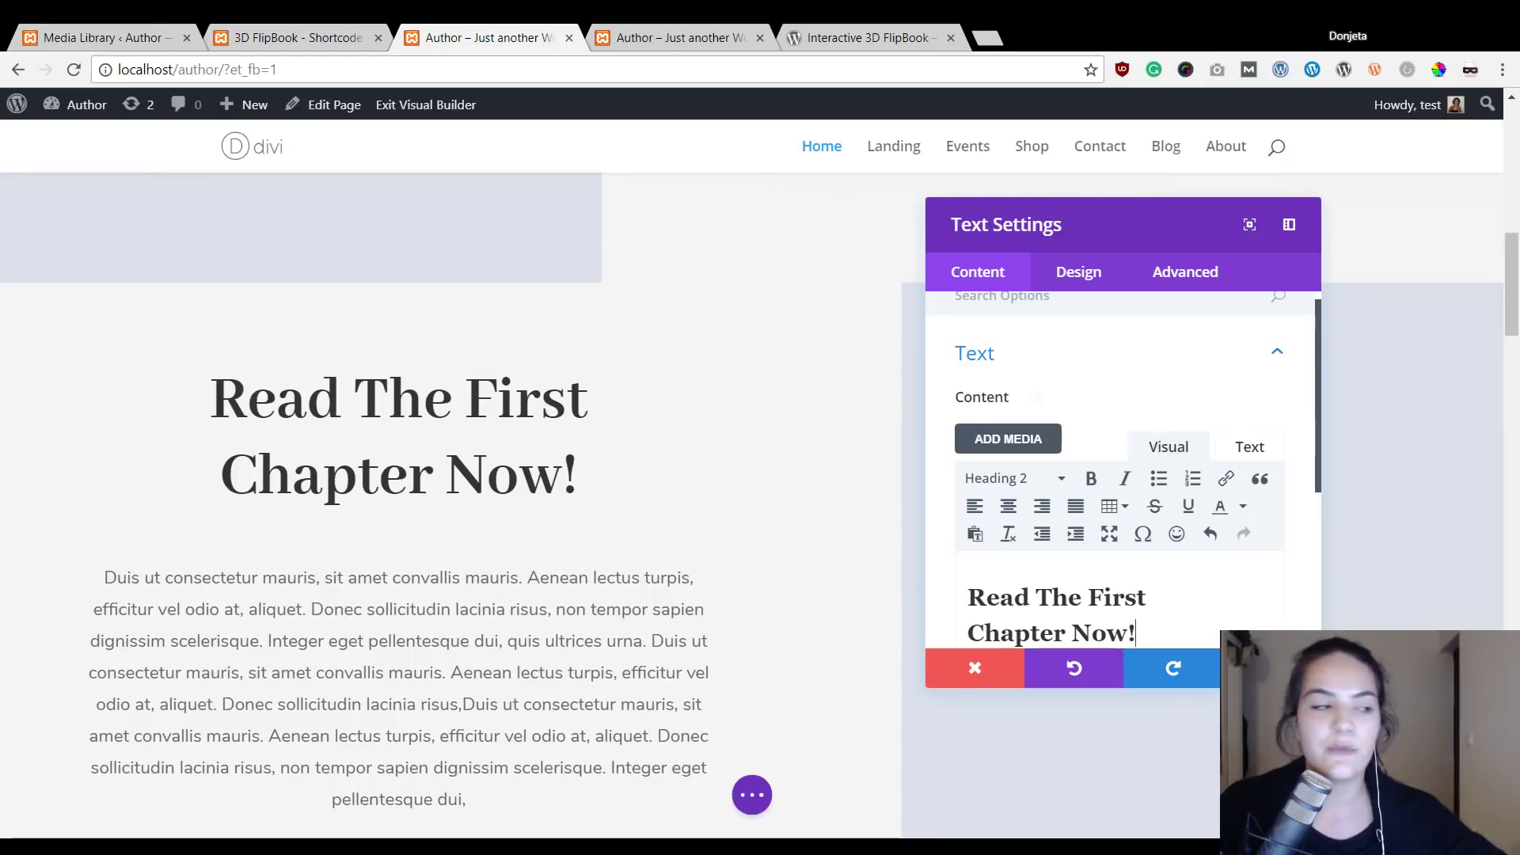
key("Escape")
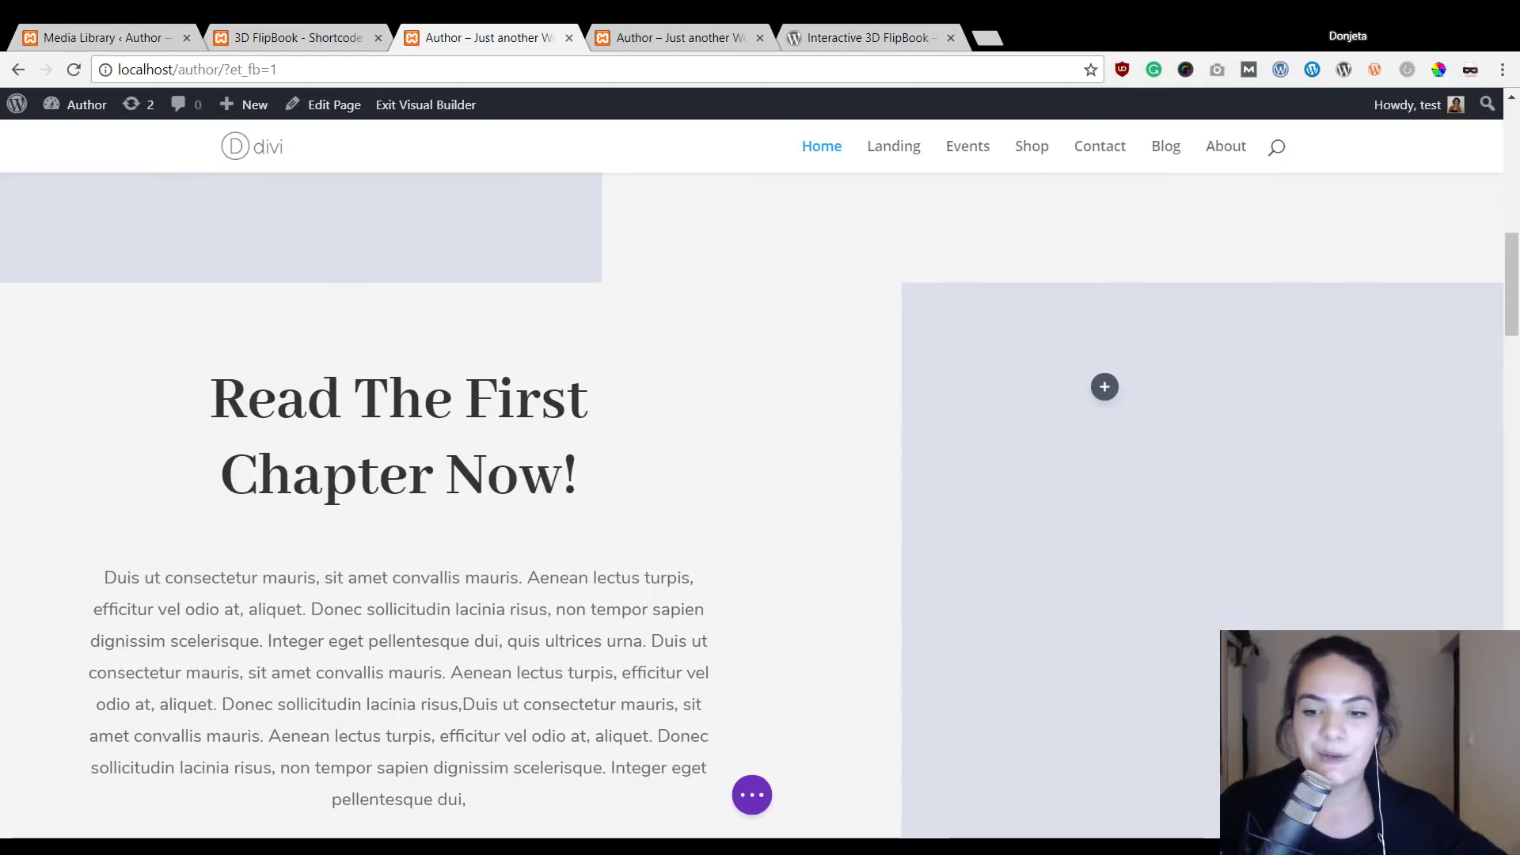
Insert a Text module into the empty second column of the gradient section.
scroll(1015, 394, "up", 1)
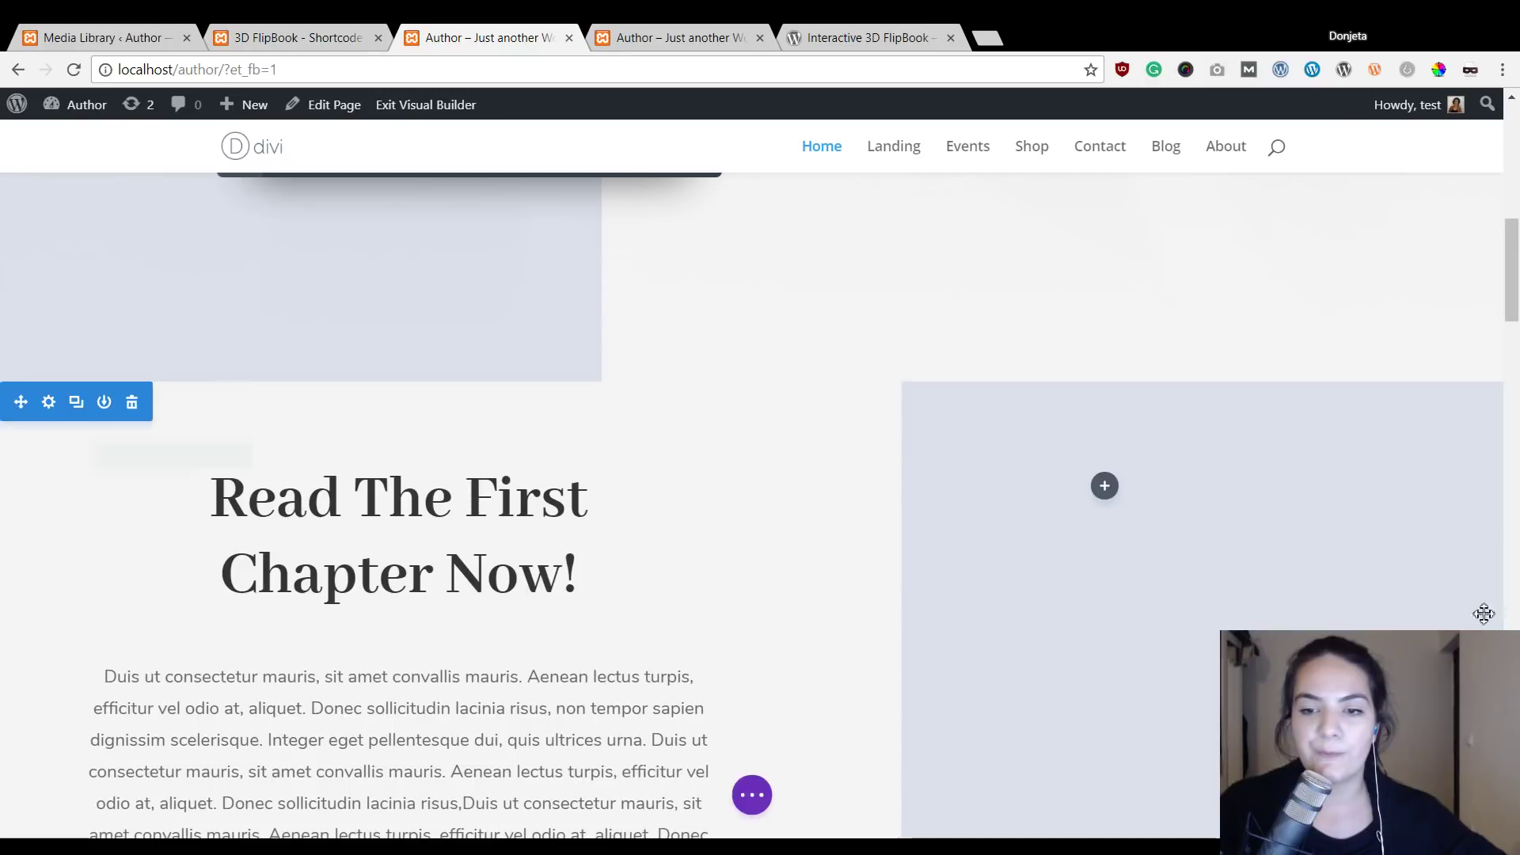
left_click(1107, 496)
type("t")
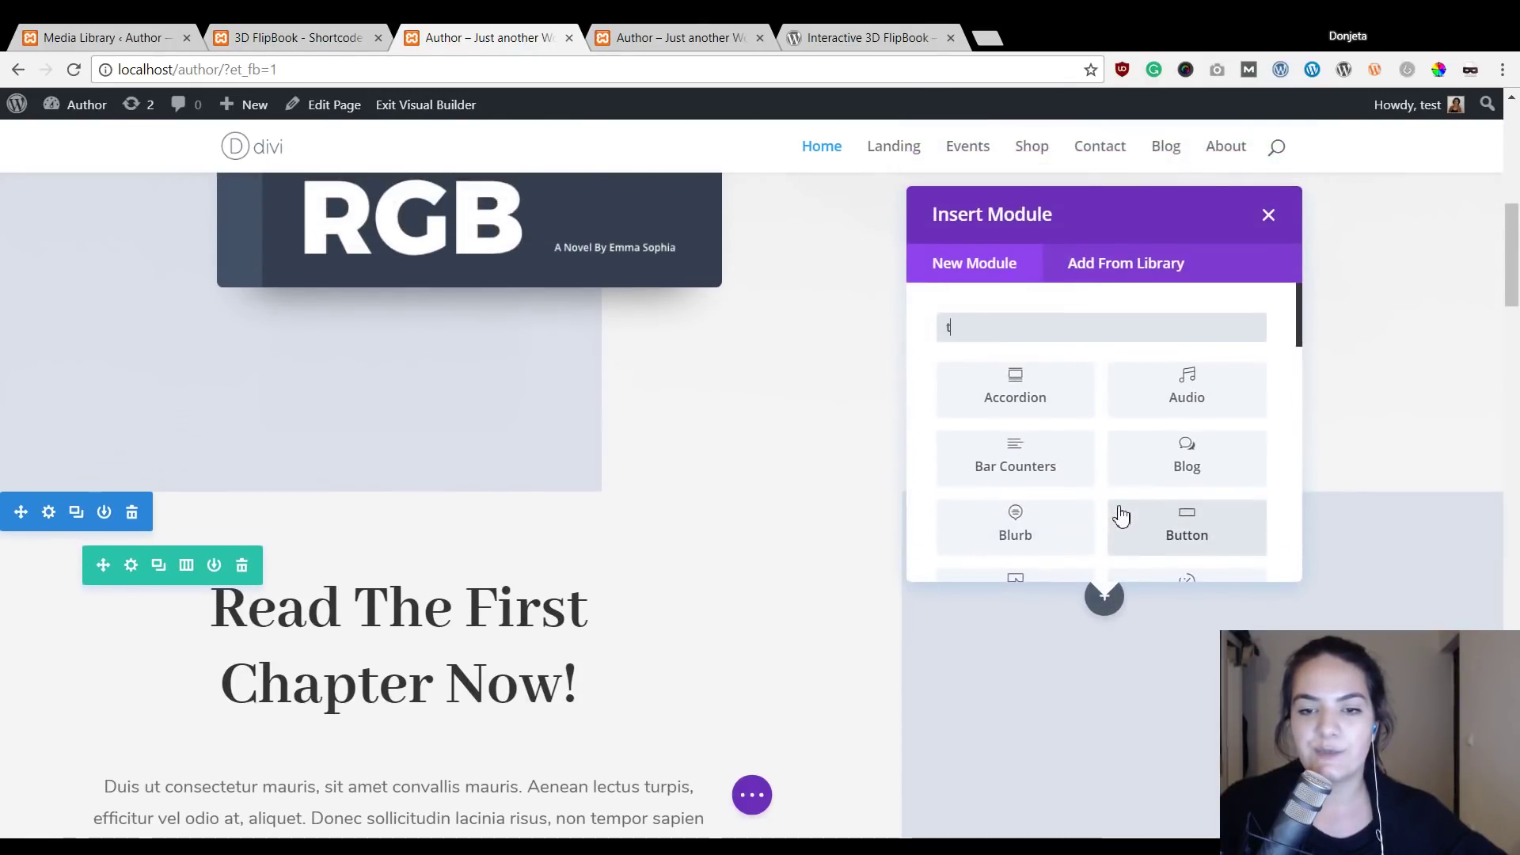
type("ext")
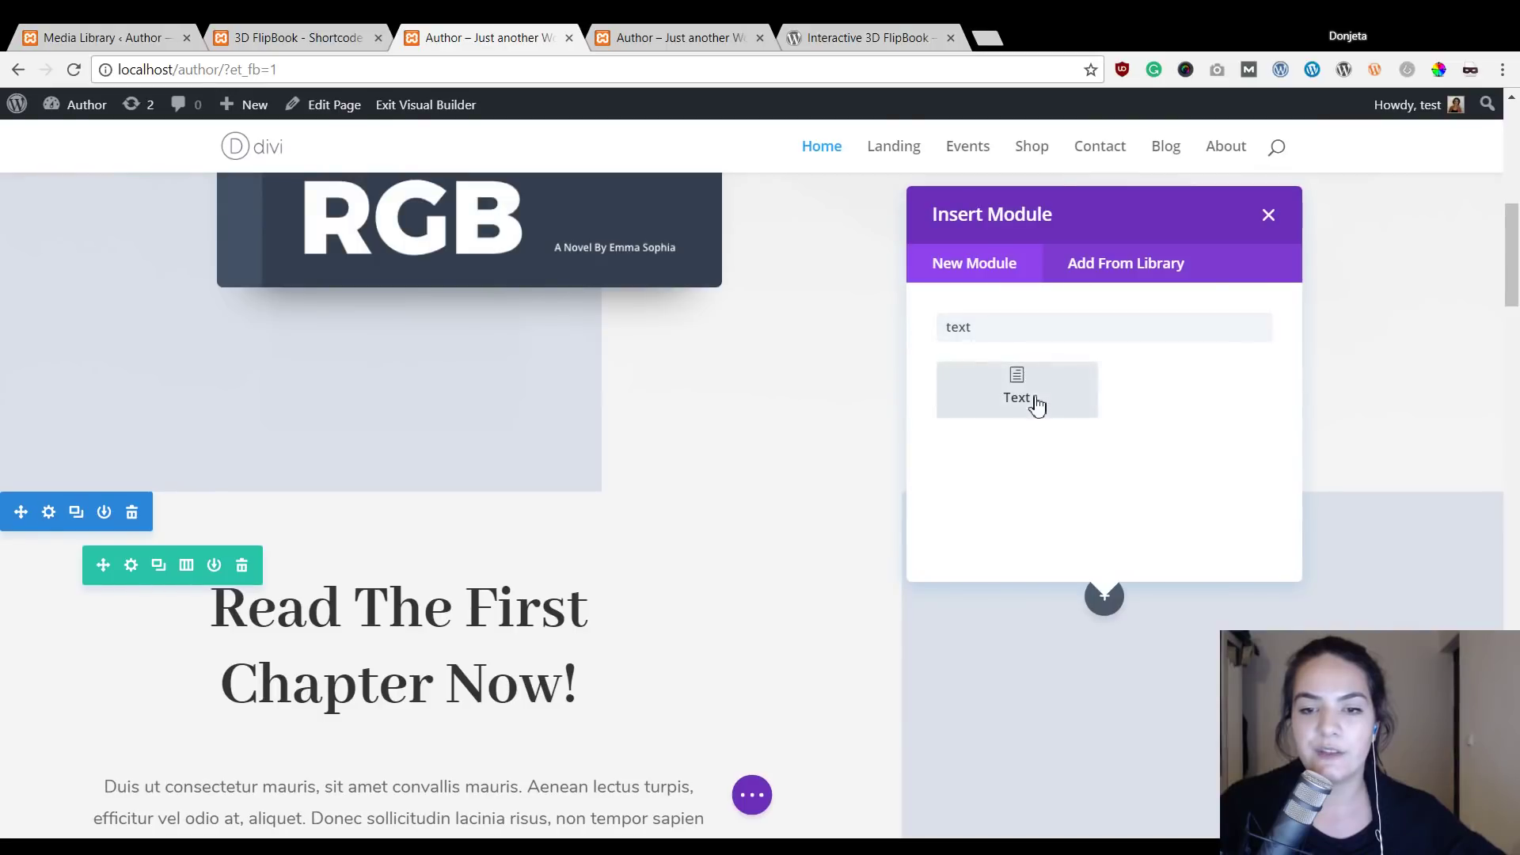
left_click(1027, 392)
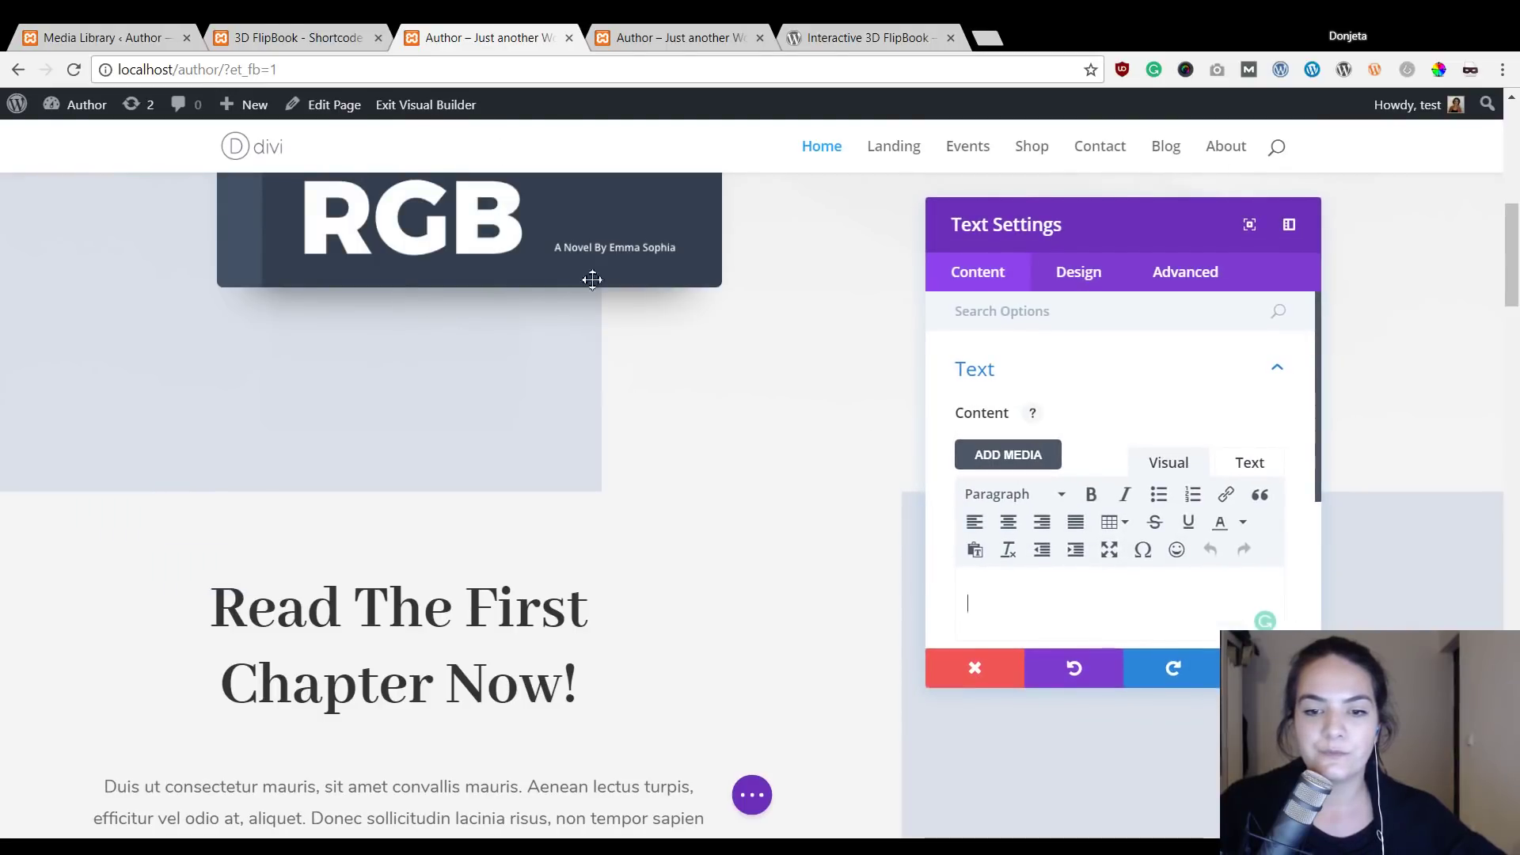
Paste the fullscreen flipbook shortcode from the Shortcode Generator into the new Text module, save it and exit the Visual Builder.
left_click(285, 37)
left_click_drag(688, 206, 607, 209)
key("ctrl+c")
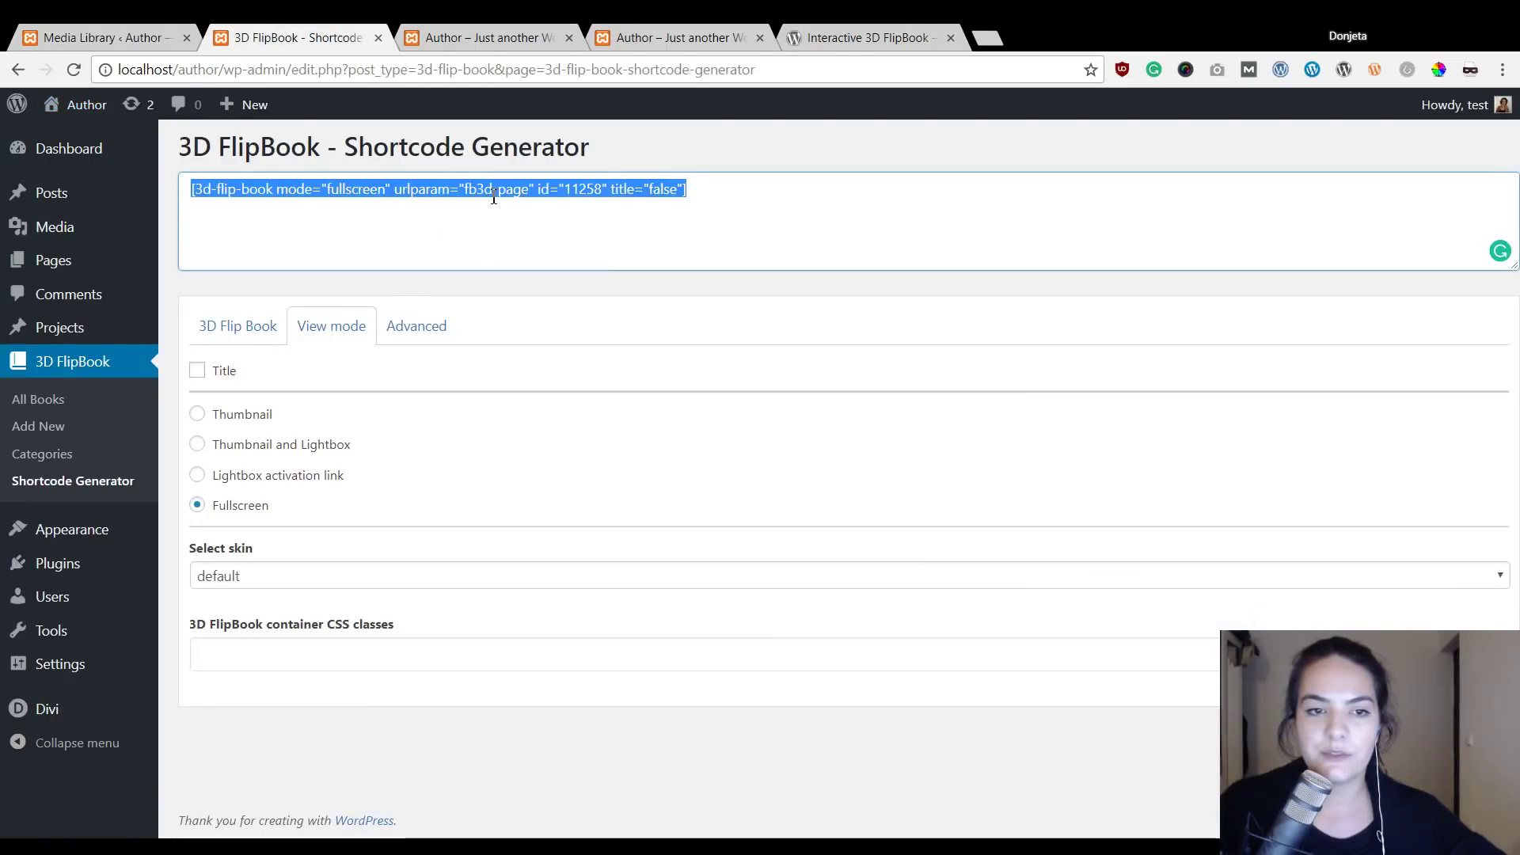
left_click(546, 37)
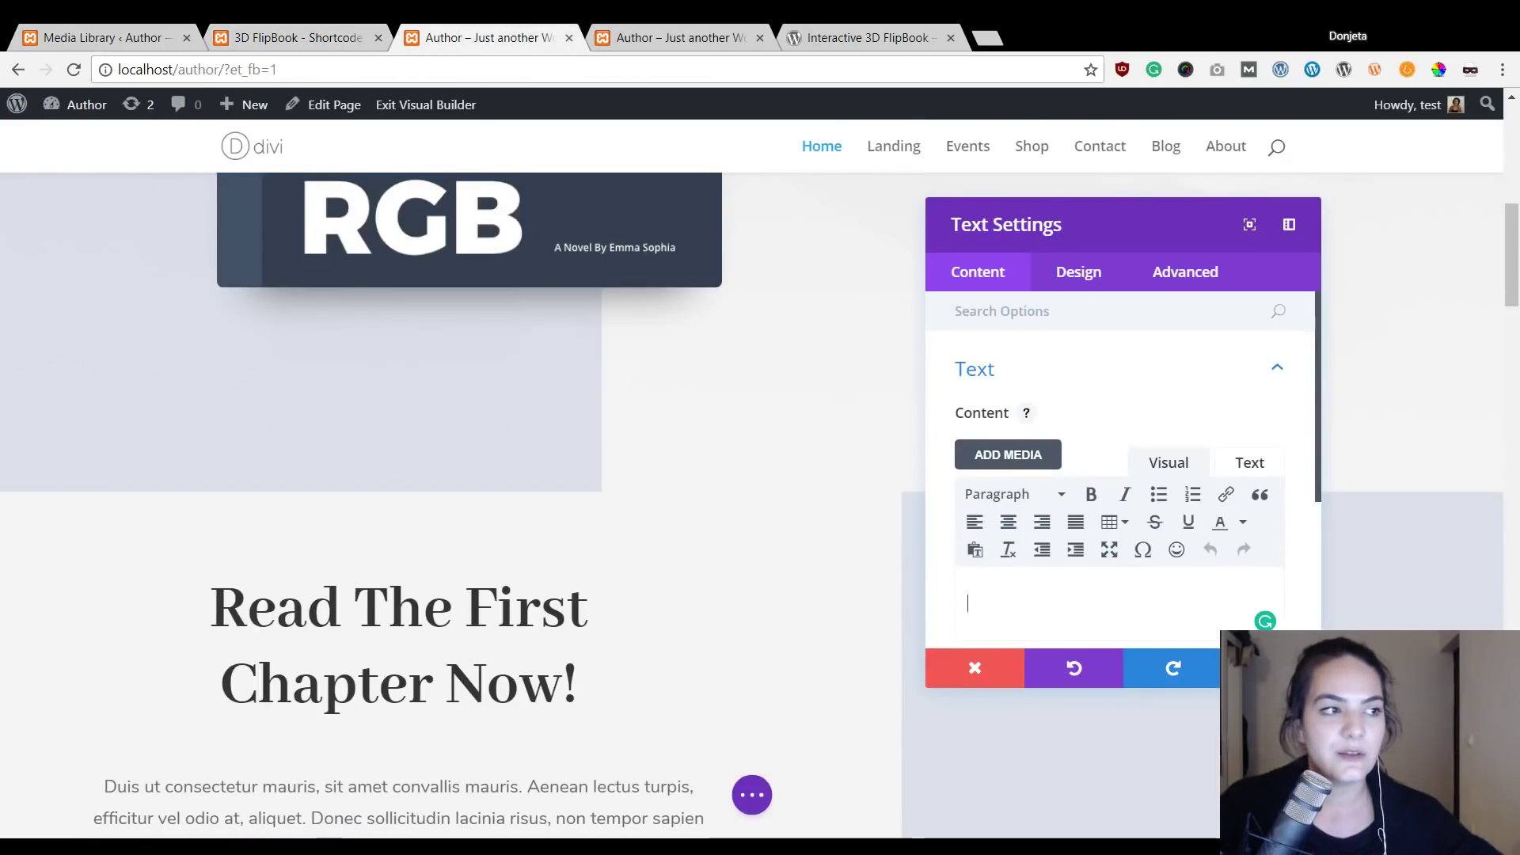
left_click(1059, 604)
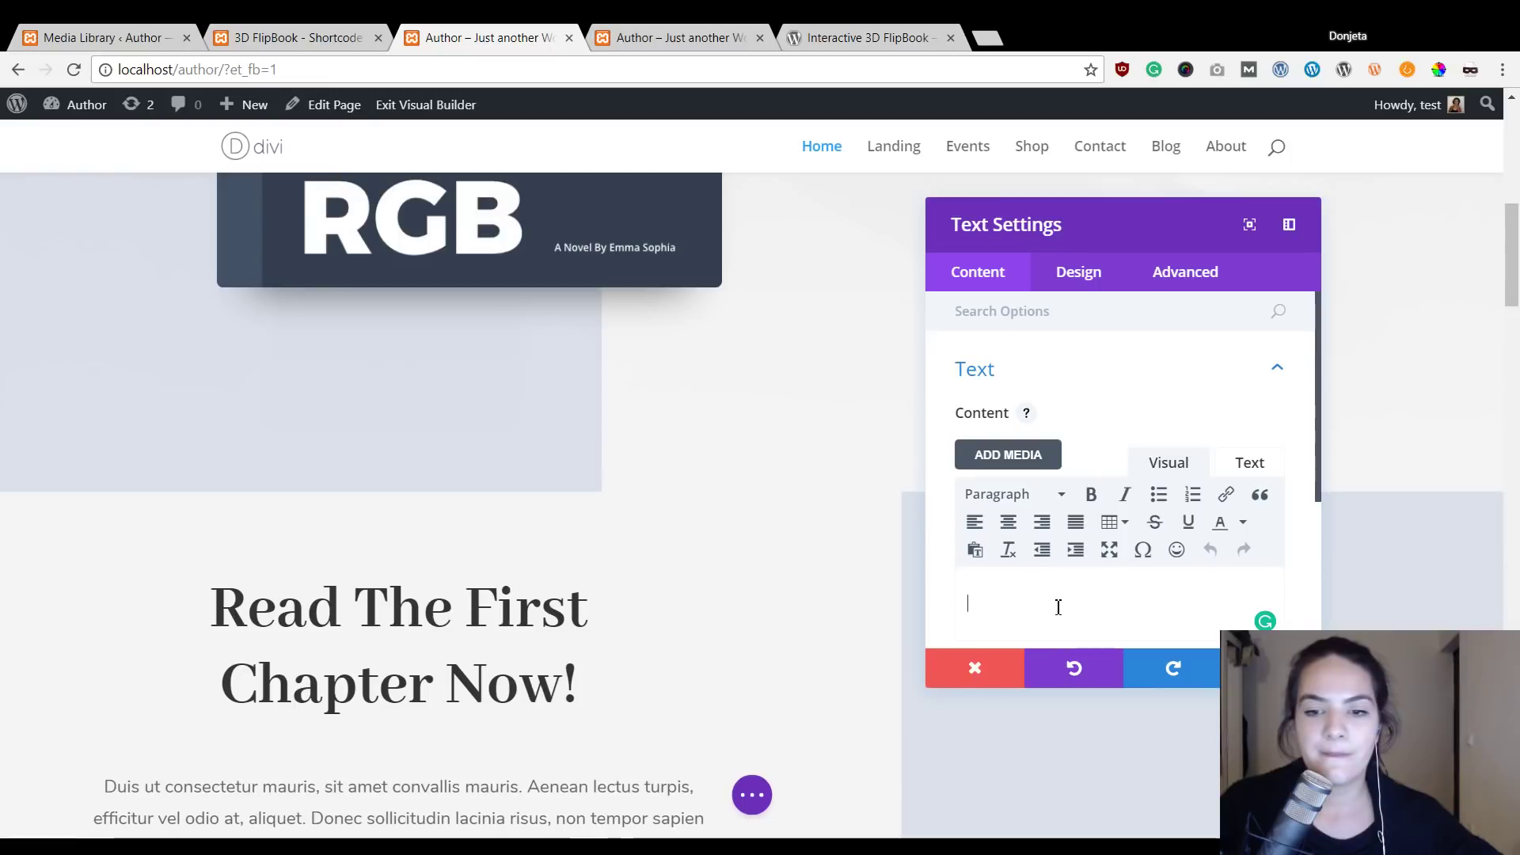
key("ctrl+v")
left_click(1271, 668)
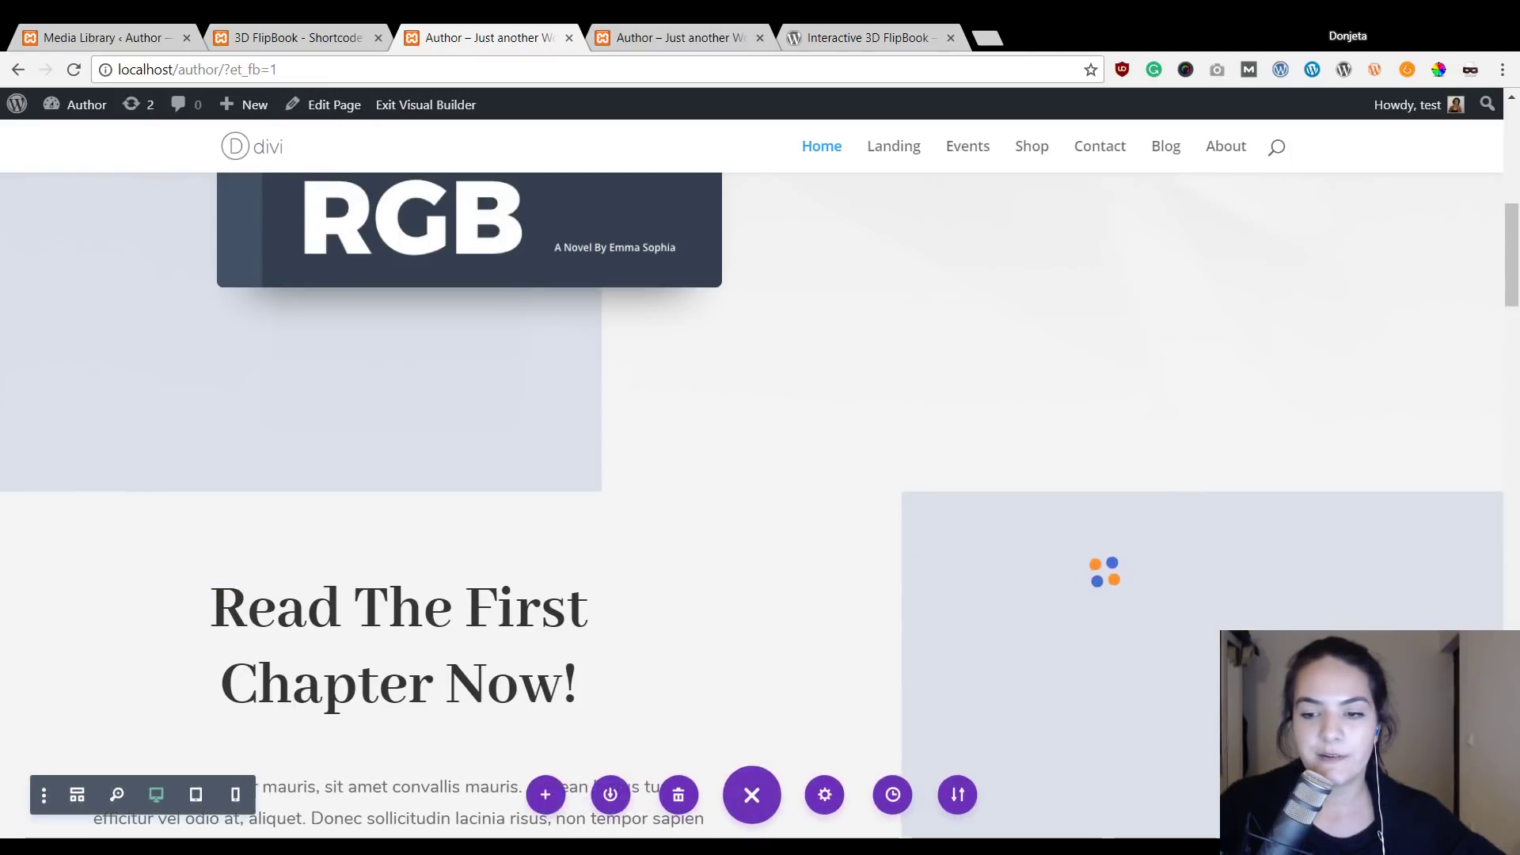
left_click(462, 116)
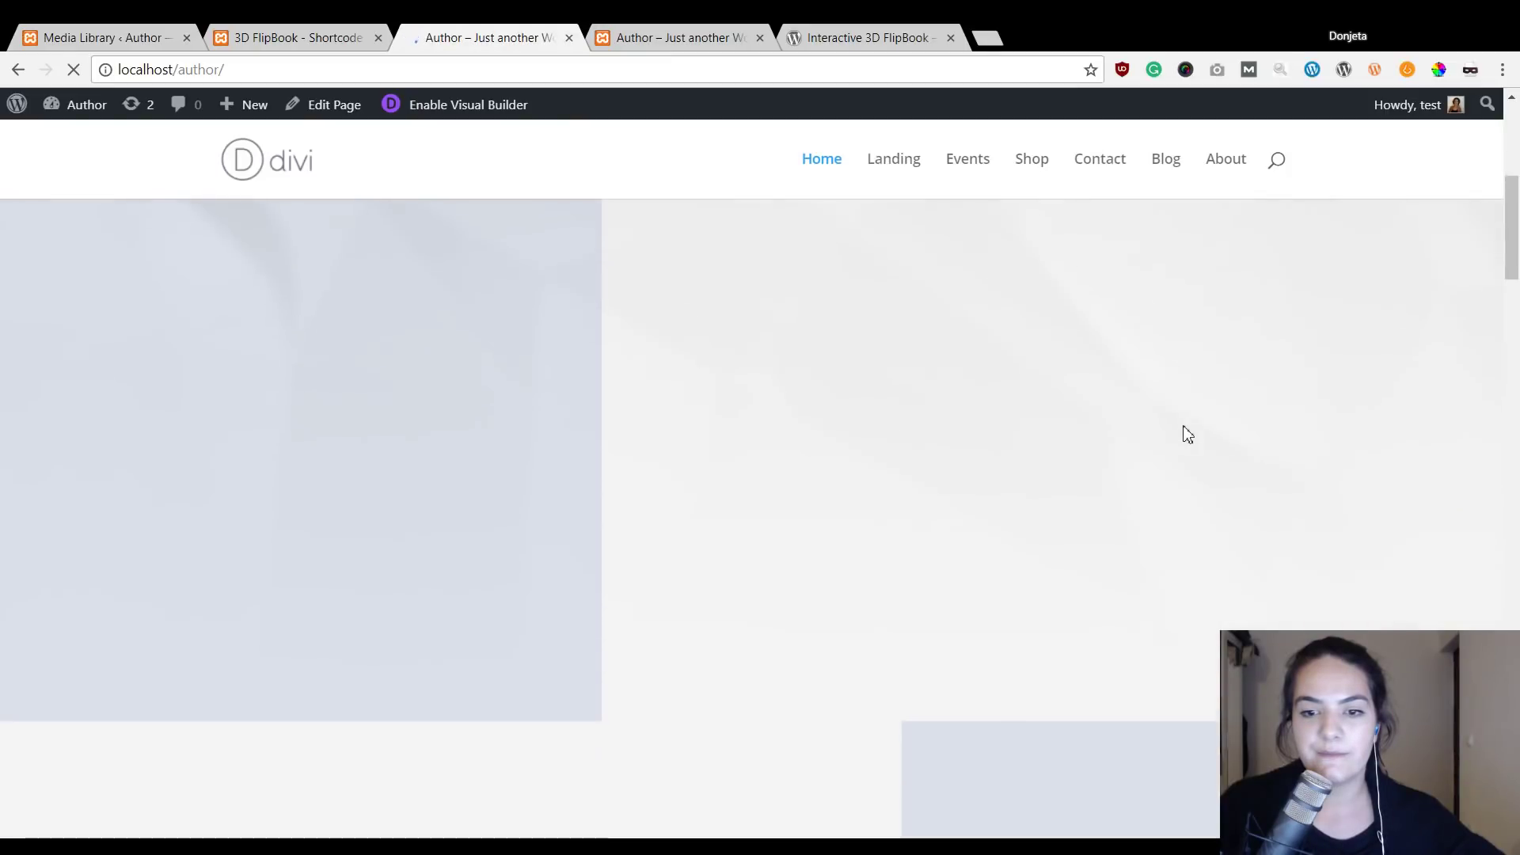
Test the embedded flipbook on the live Home page by turning several pages and zooming out.
scroll(1187, 434, "down", 4)
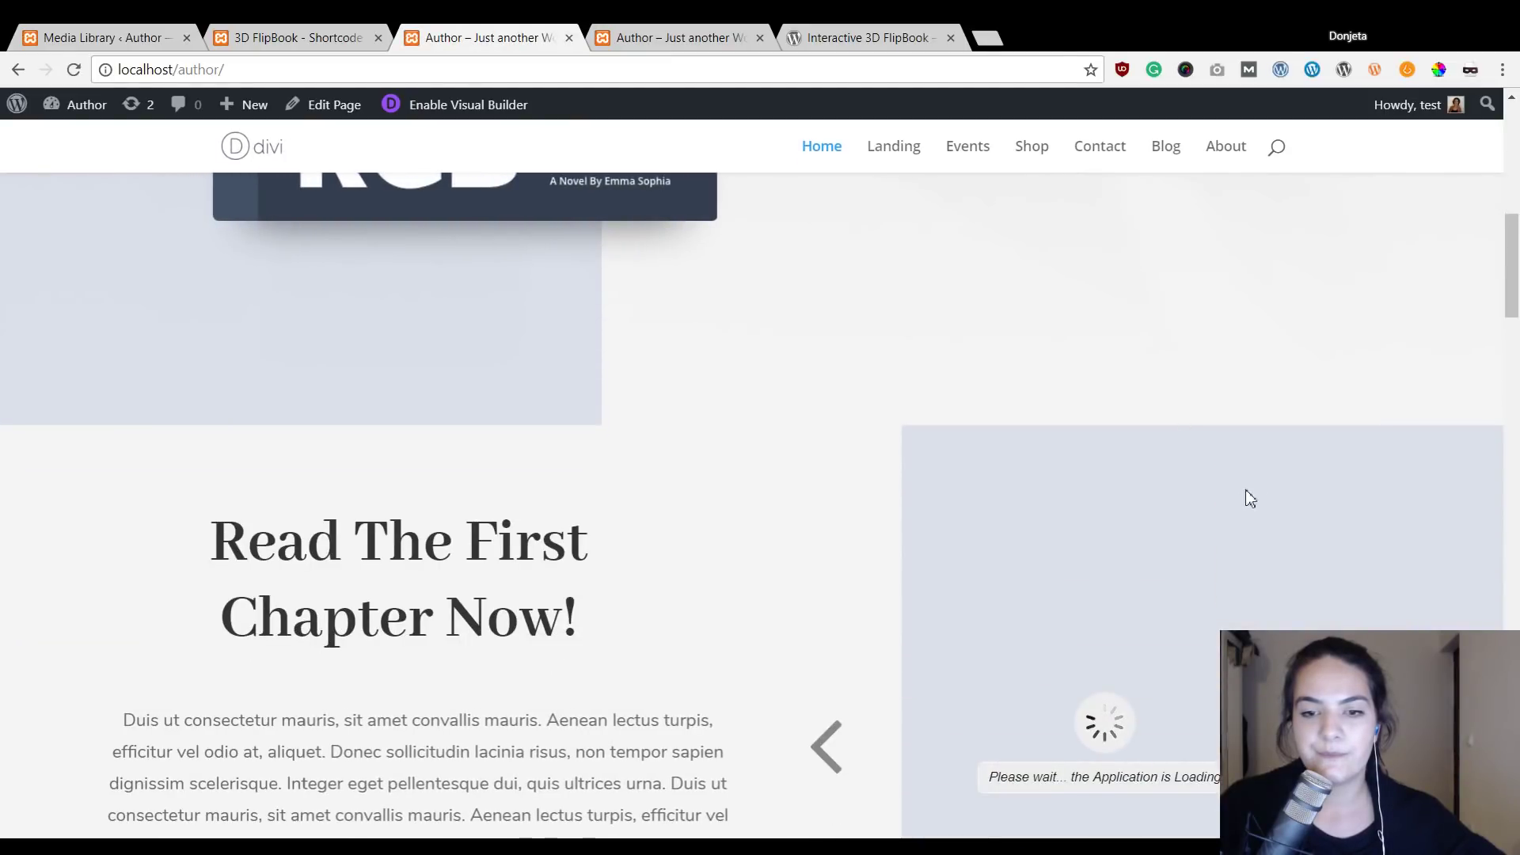
scroll(1205, 400, "down", 5)
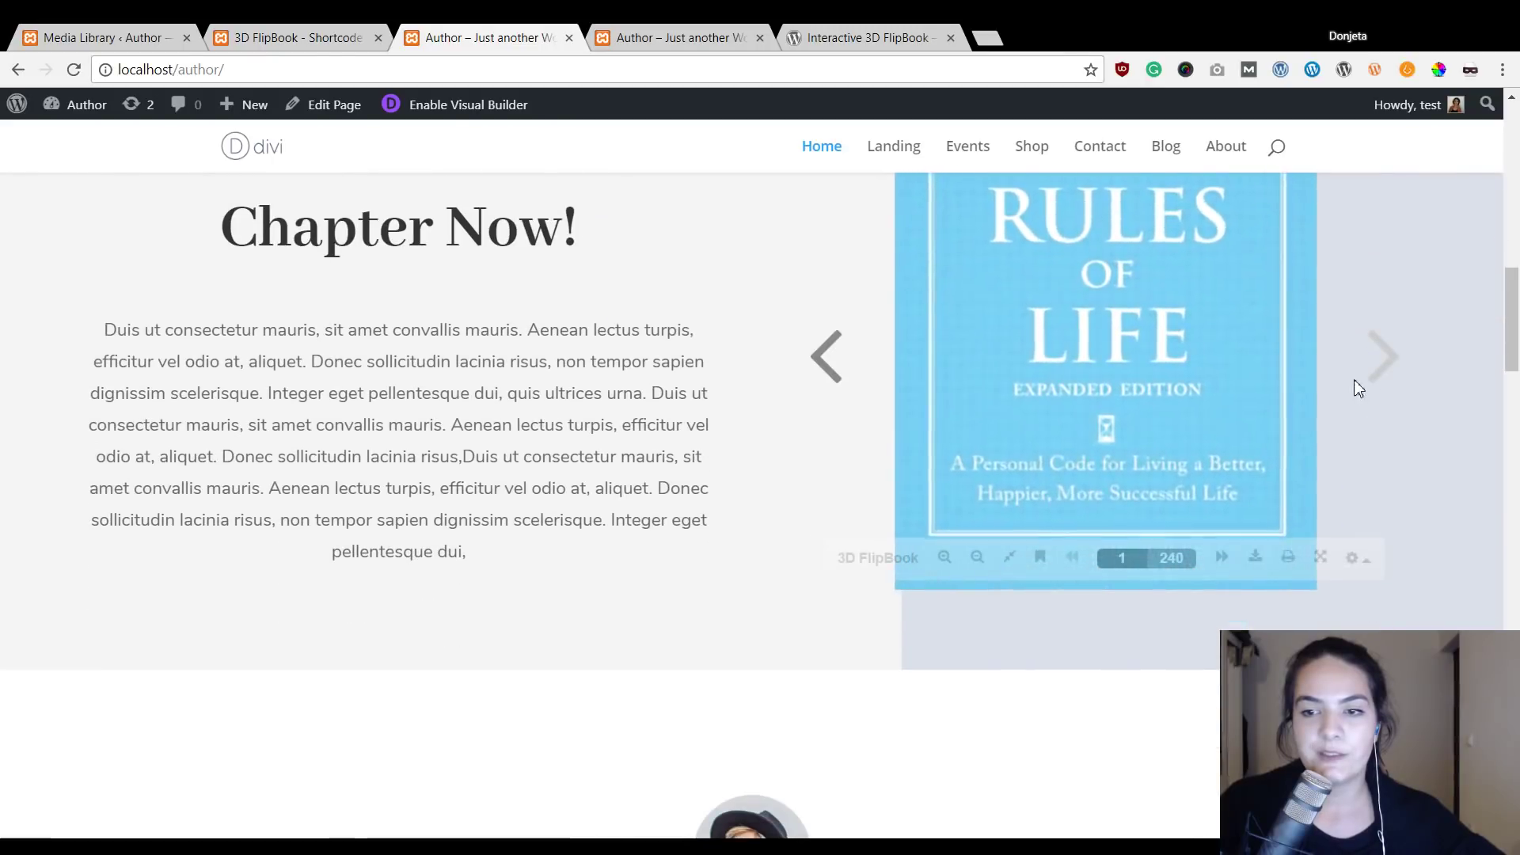
left_click(1386, 363)
left_click(1386, 364)
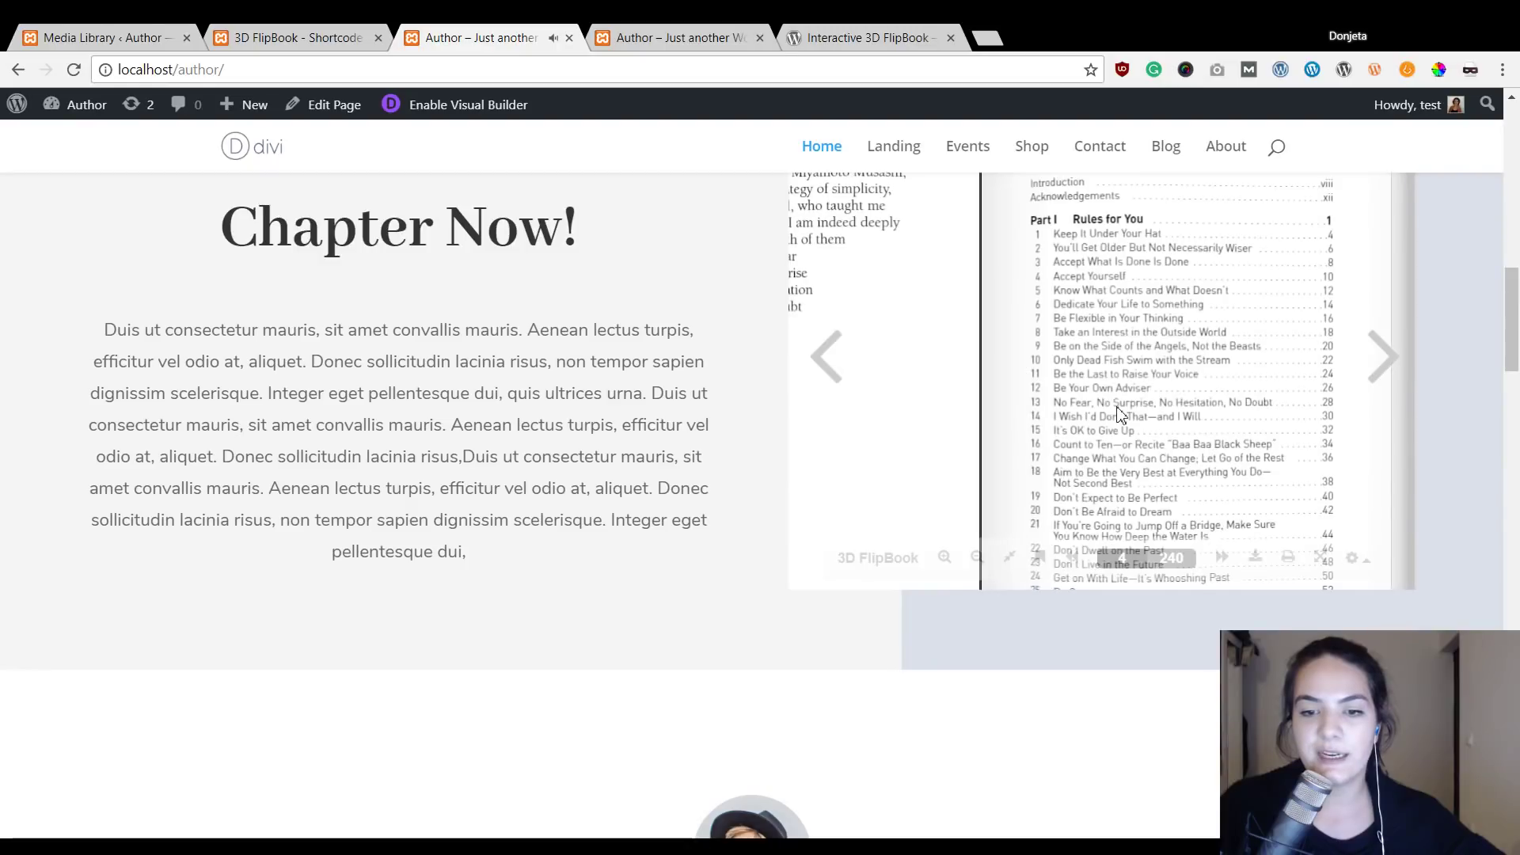
left_click(979, 558)
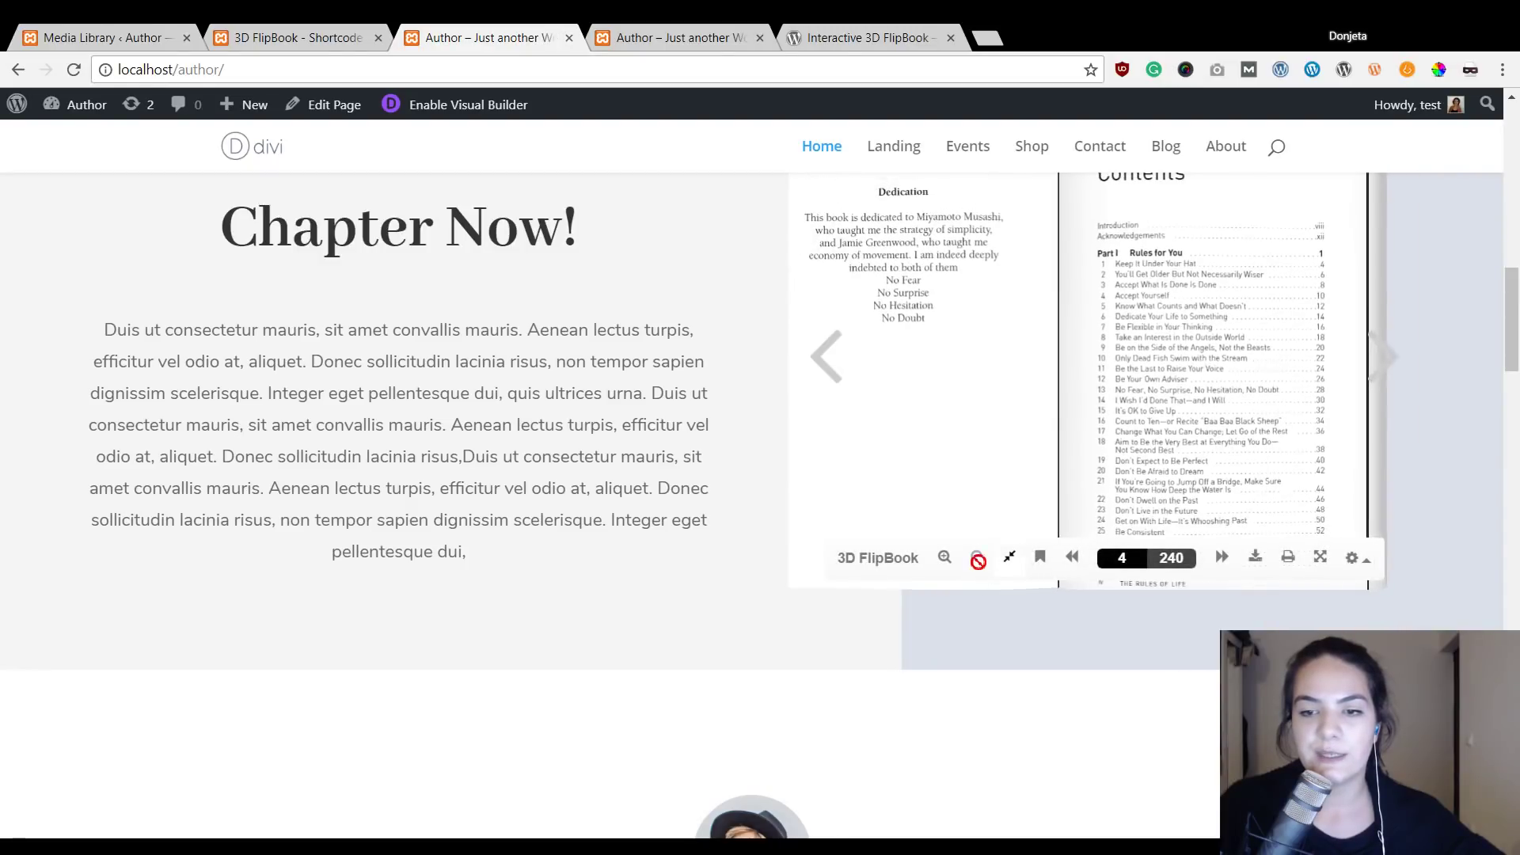
scroll(1267, 539, "up", 3)
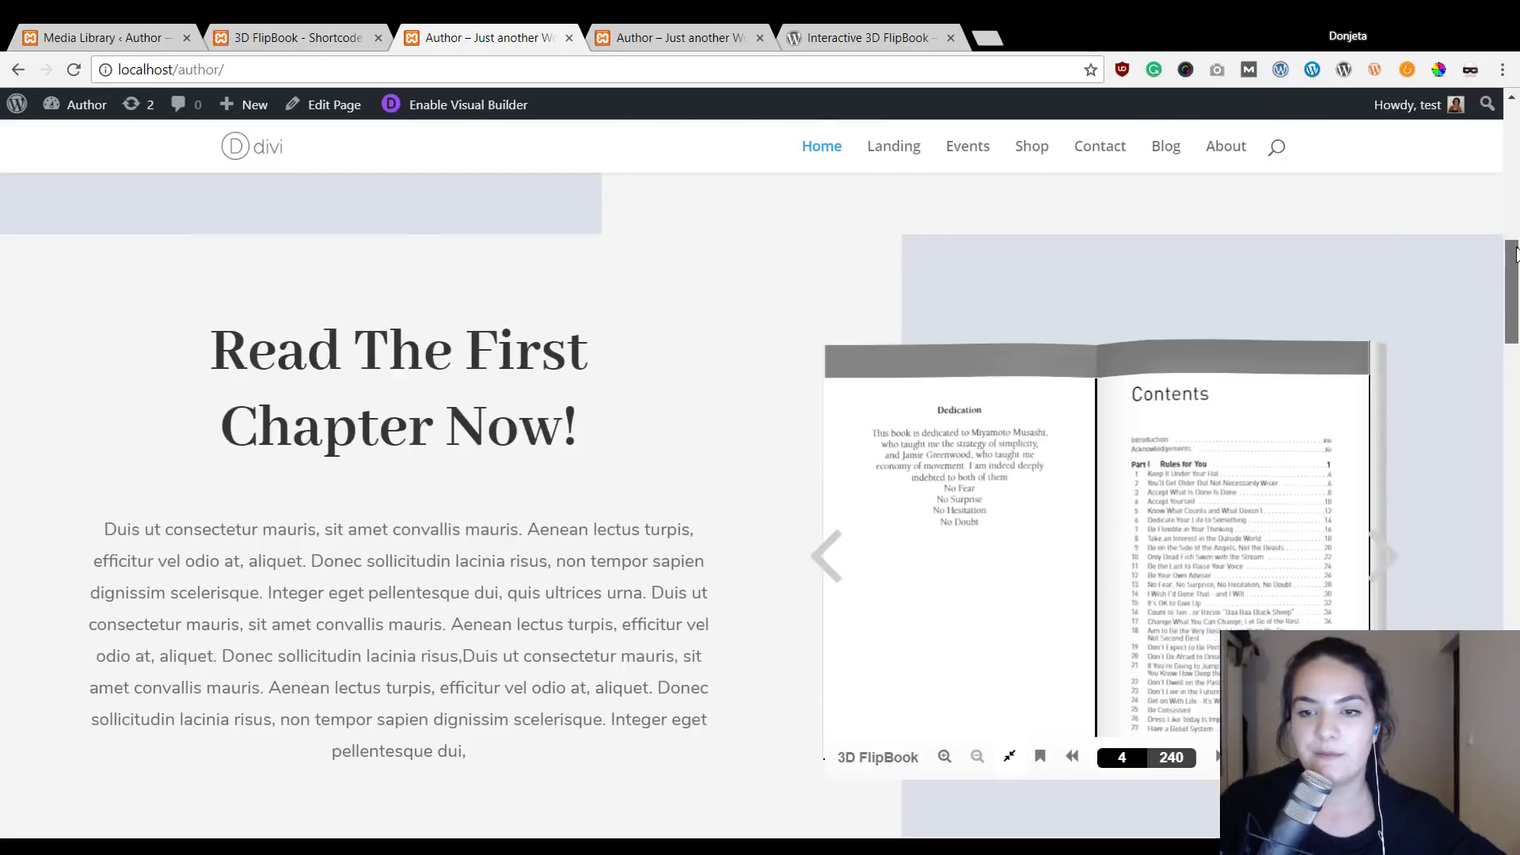
left_click(1378, 552)
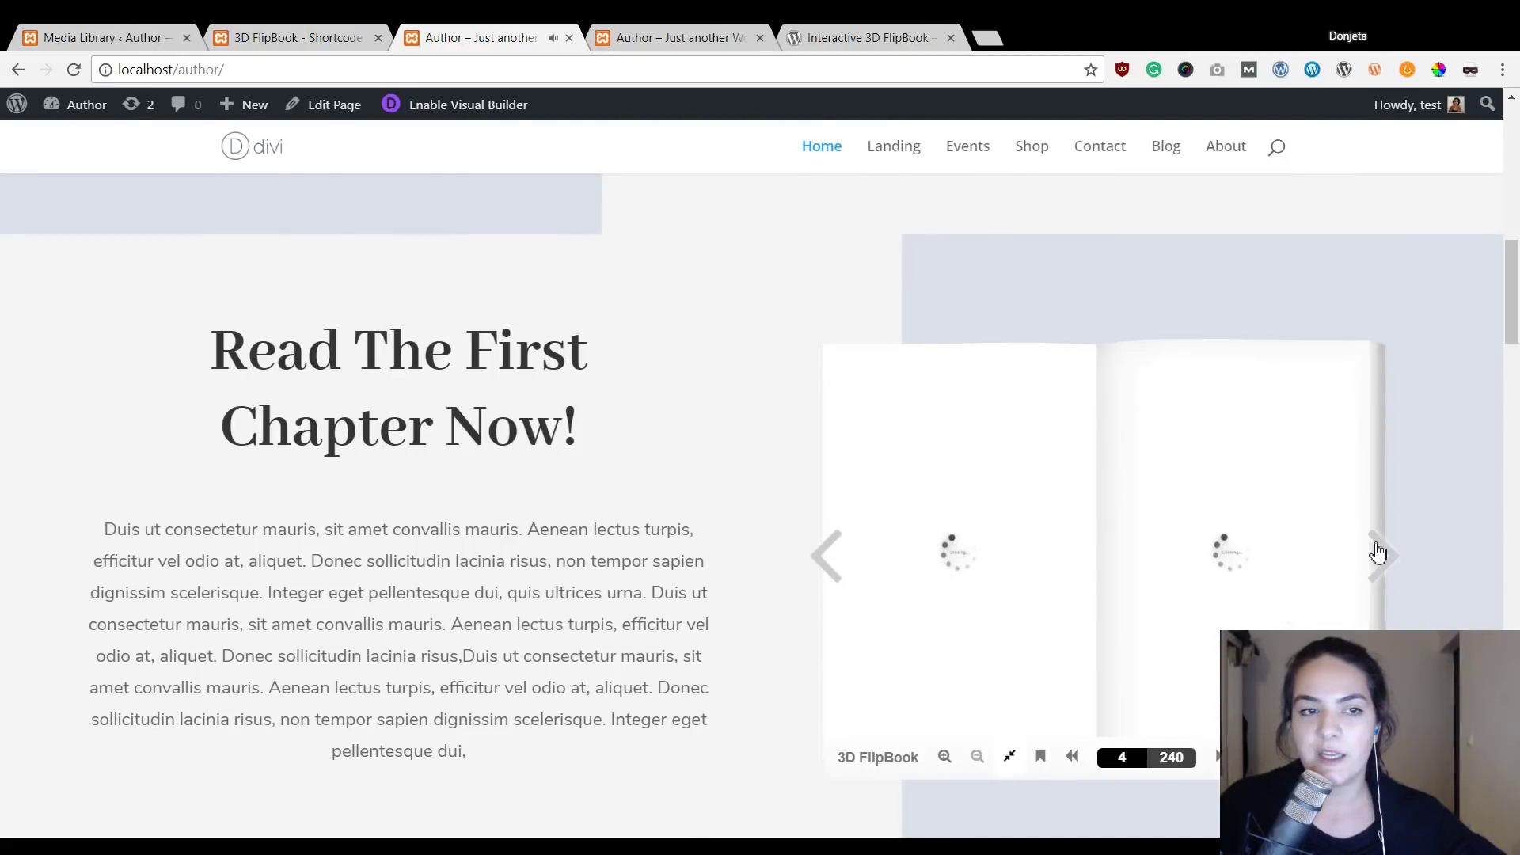
left_click(1378, 552)
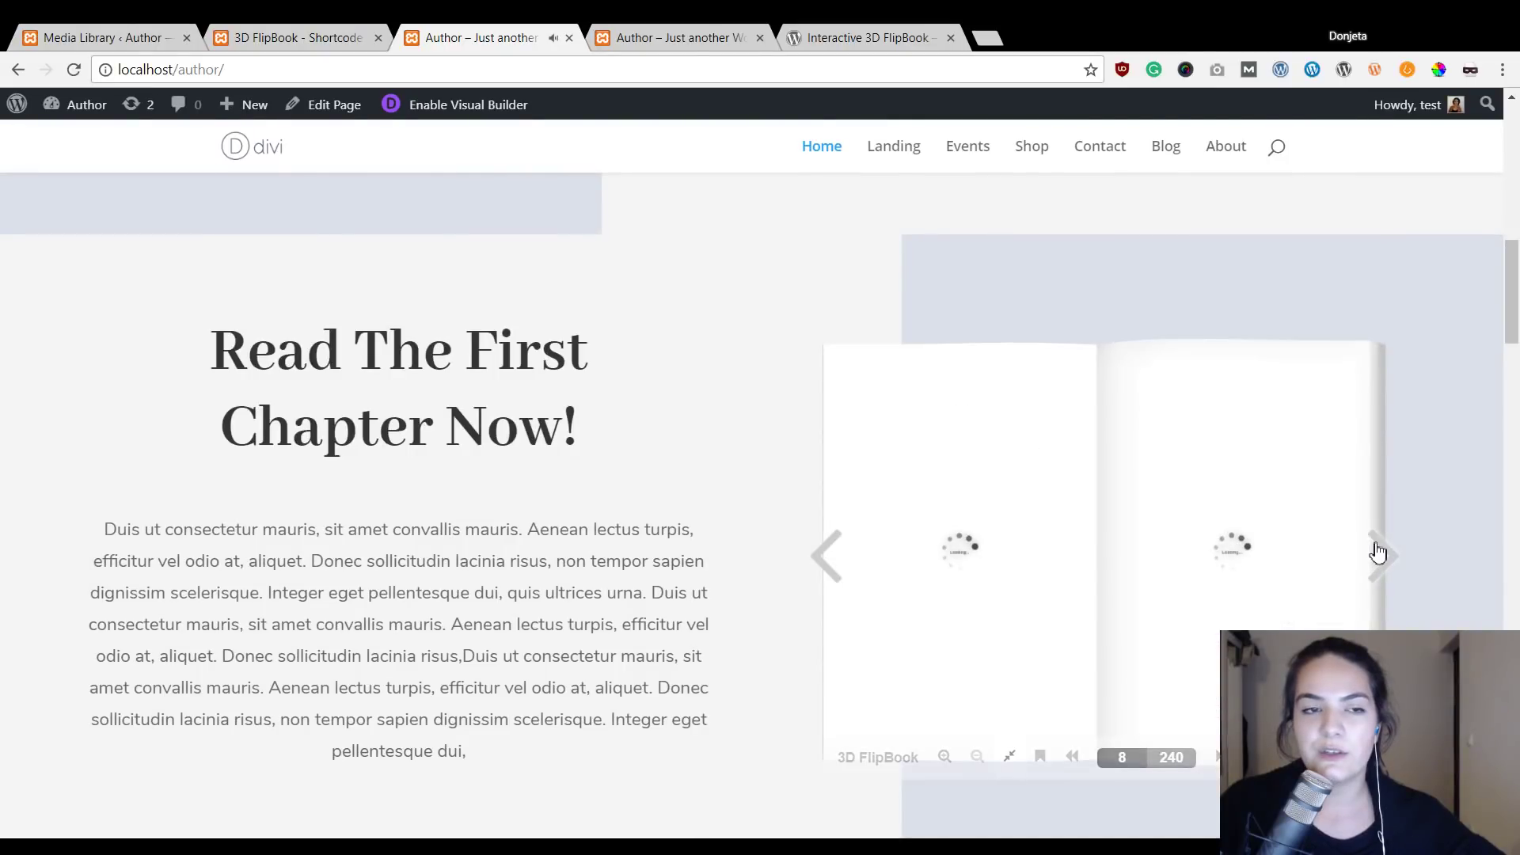
left_click(342, 30)
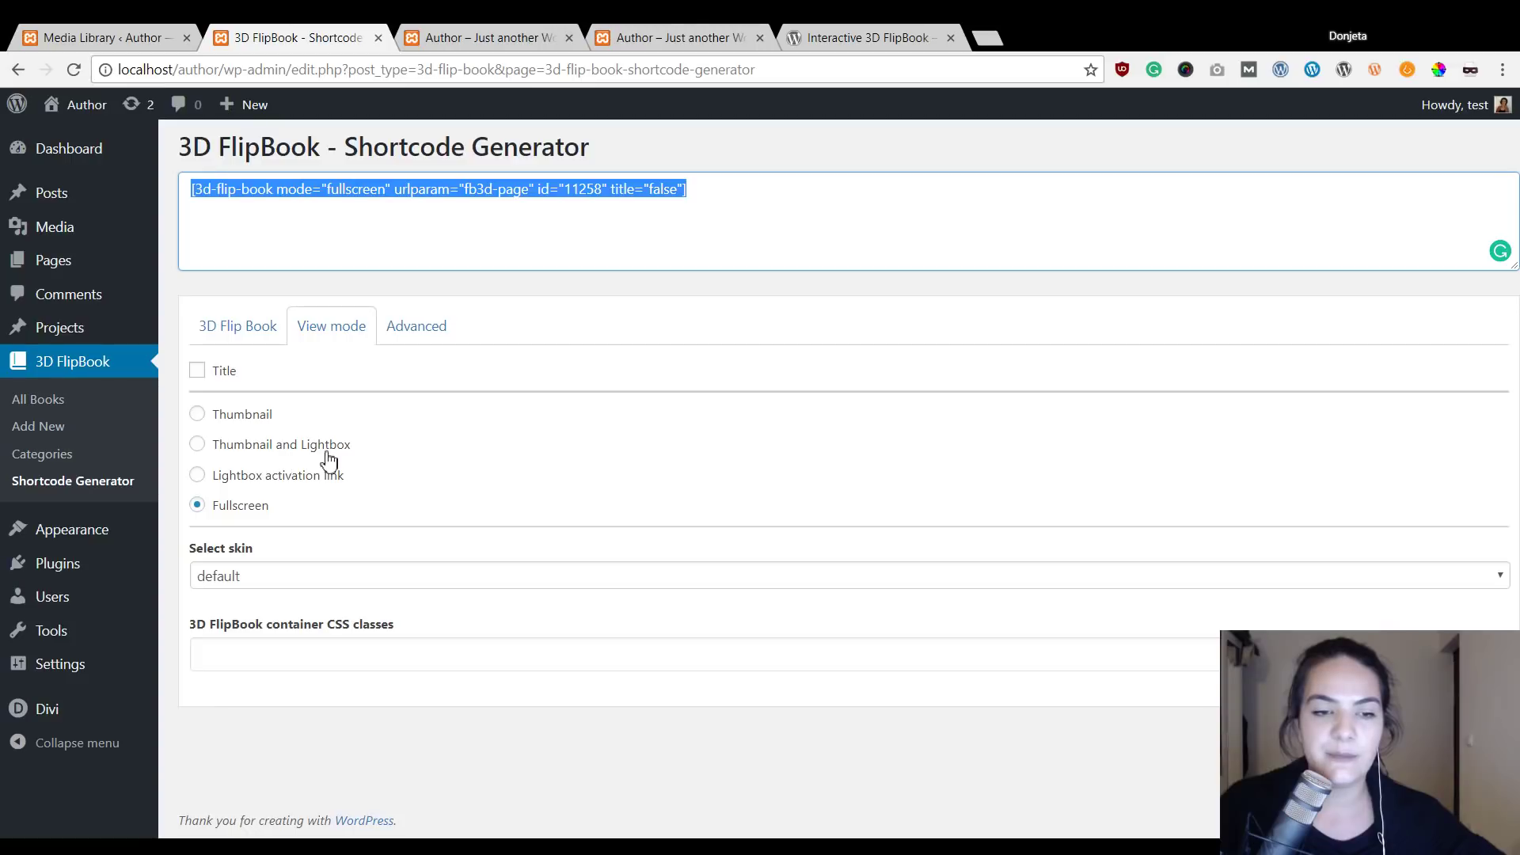
key("ctrl+Tab")
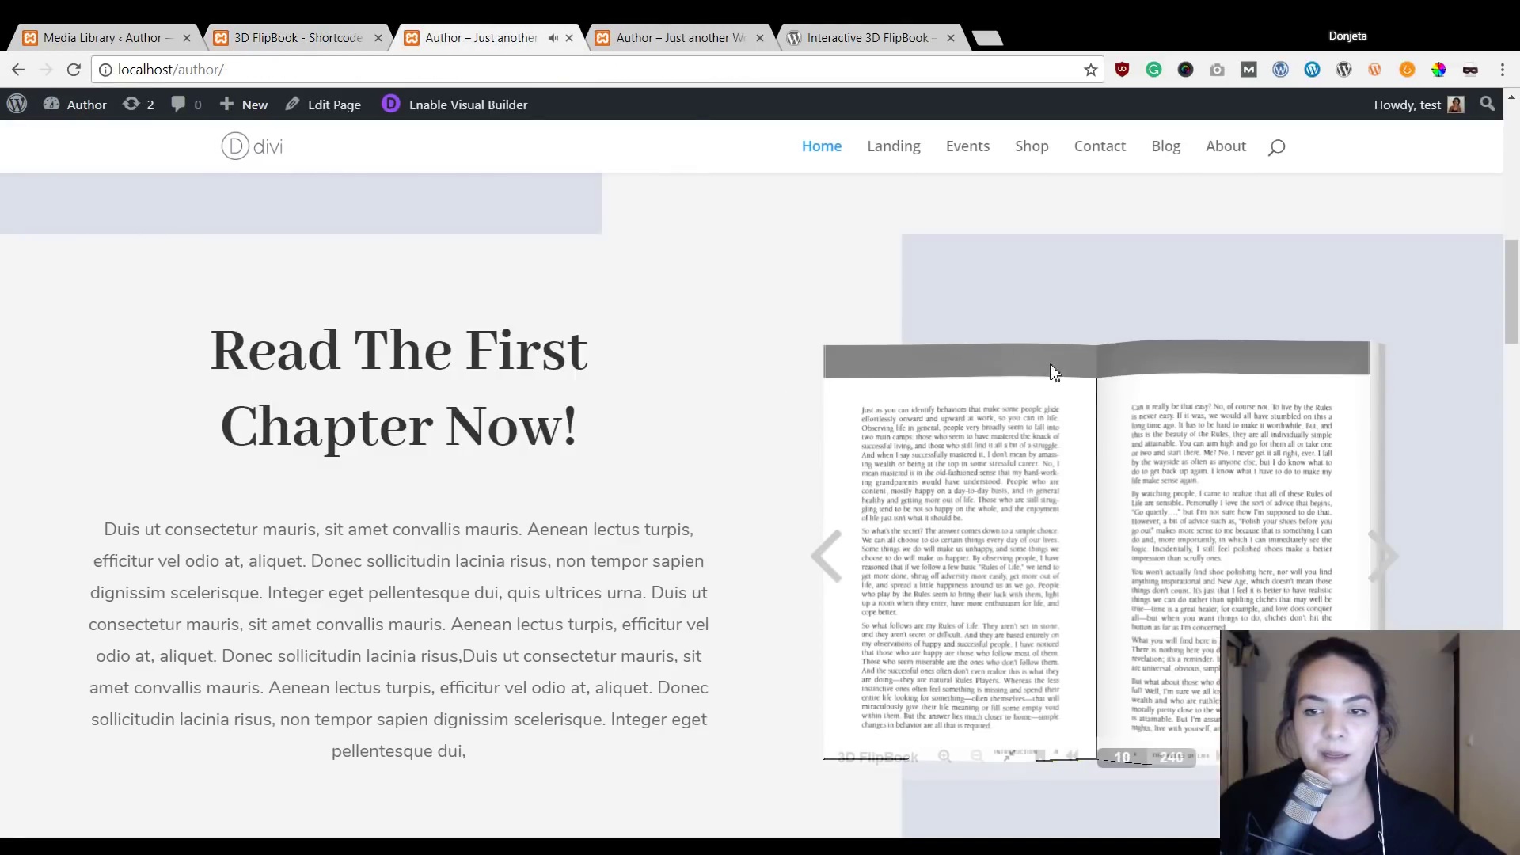
left_click_drag(1512, 272, 1514, 143)
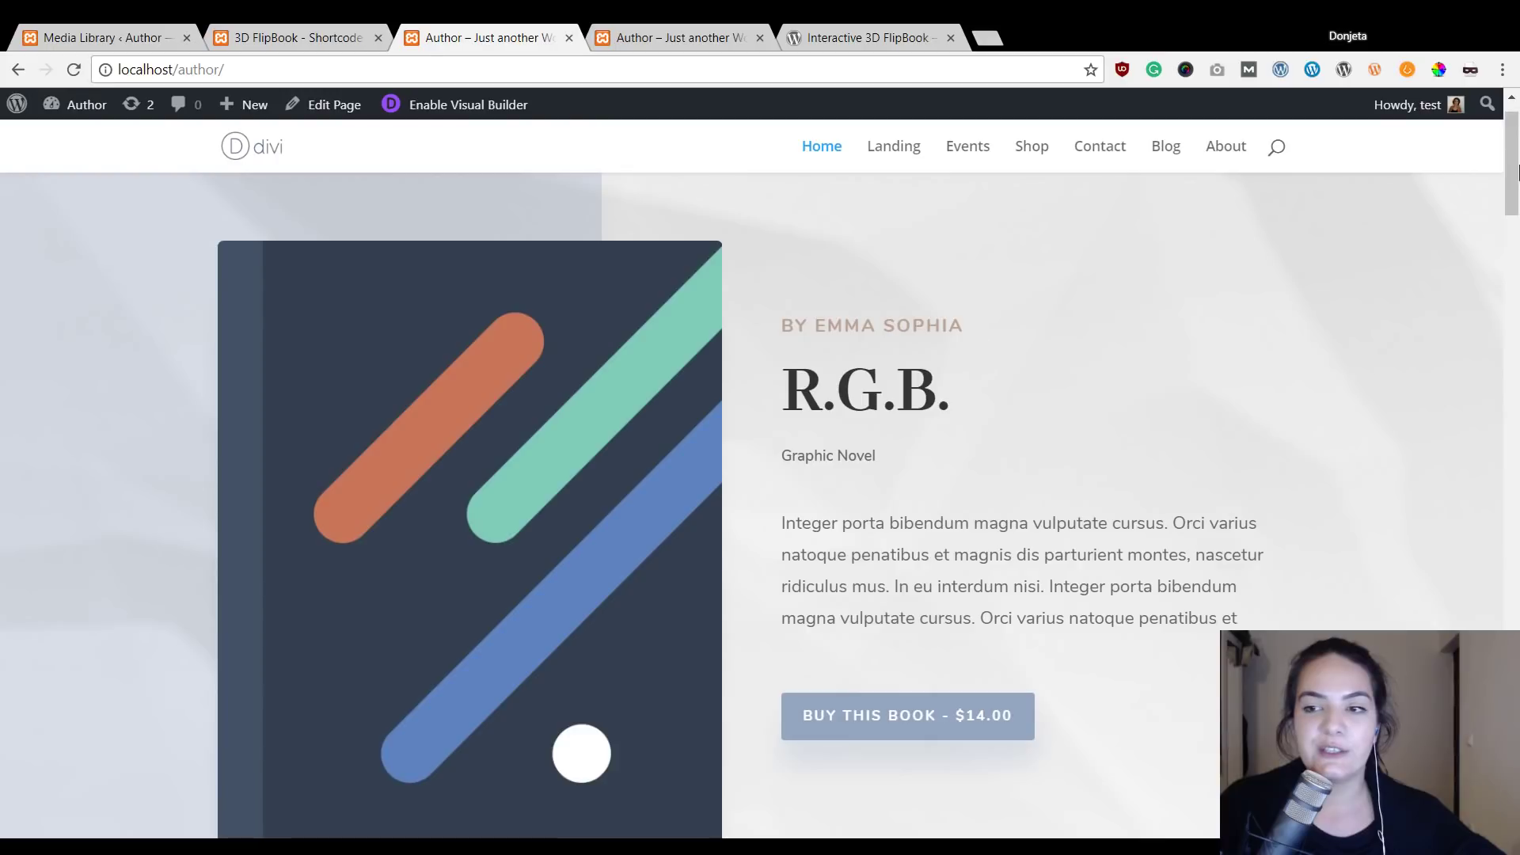
scroll(1515, 172, "down", 3)
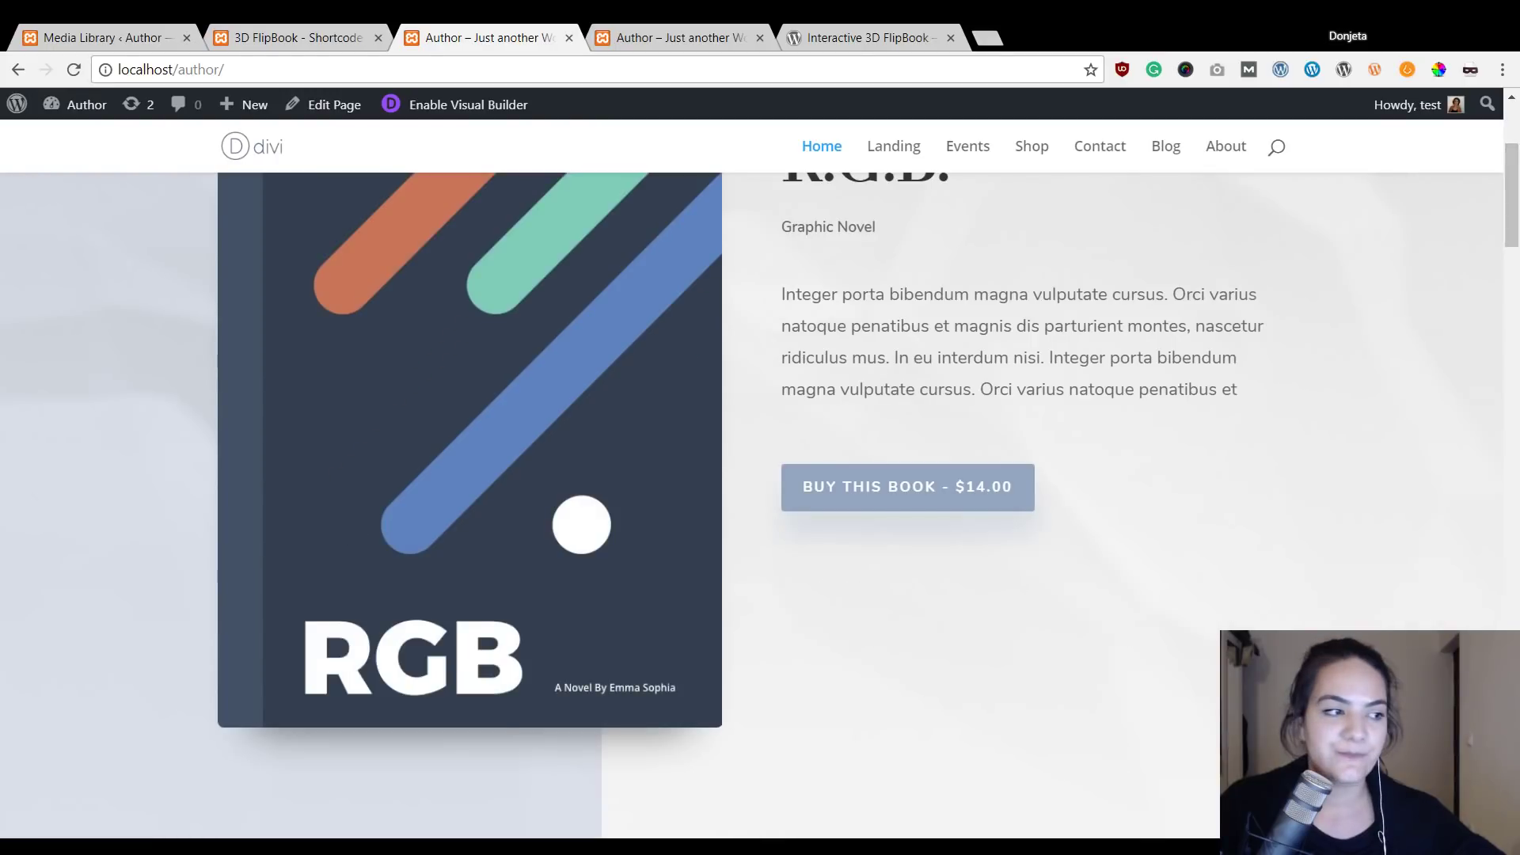